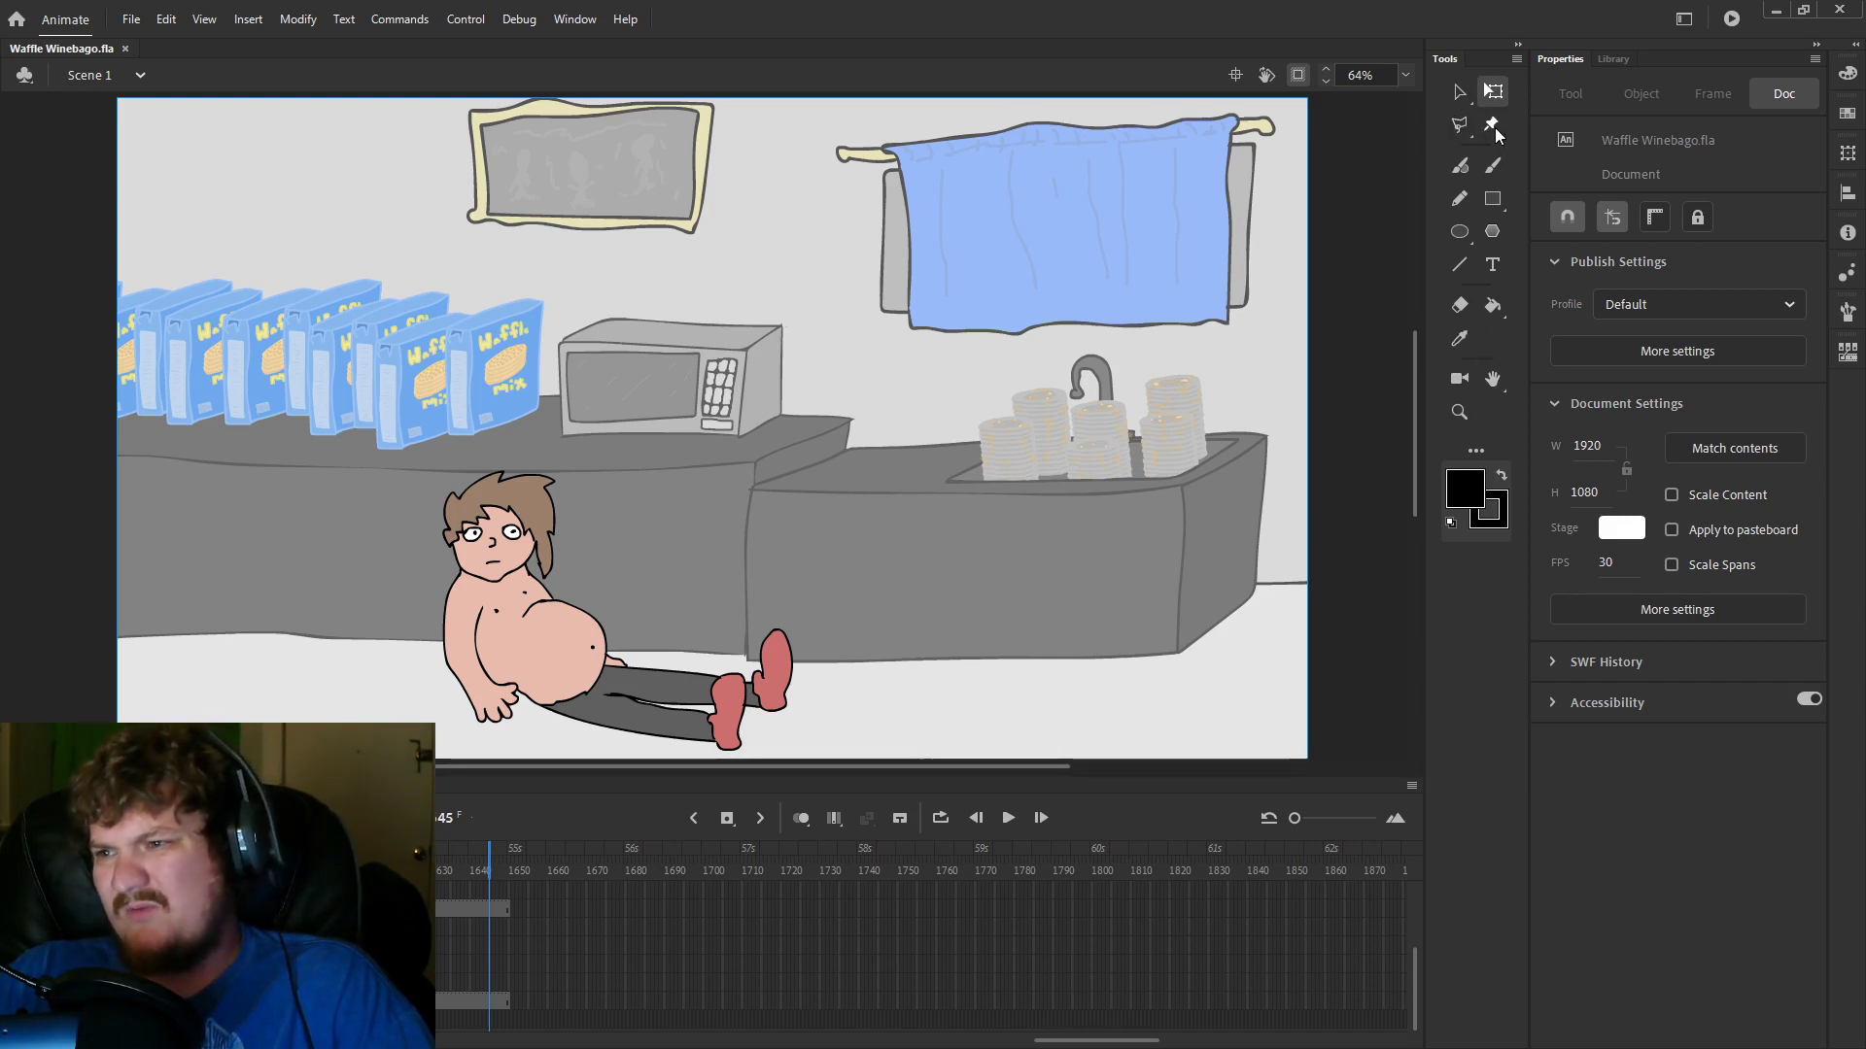
{"action": "left_click", "coordinate": [1495, 130]}
{"action": "left_click", "coordinate": [1470, 129]}
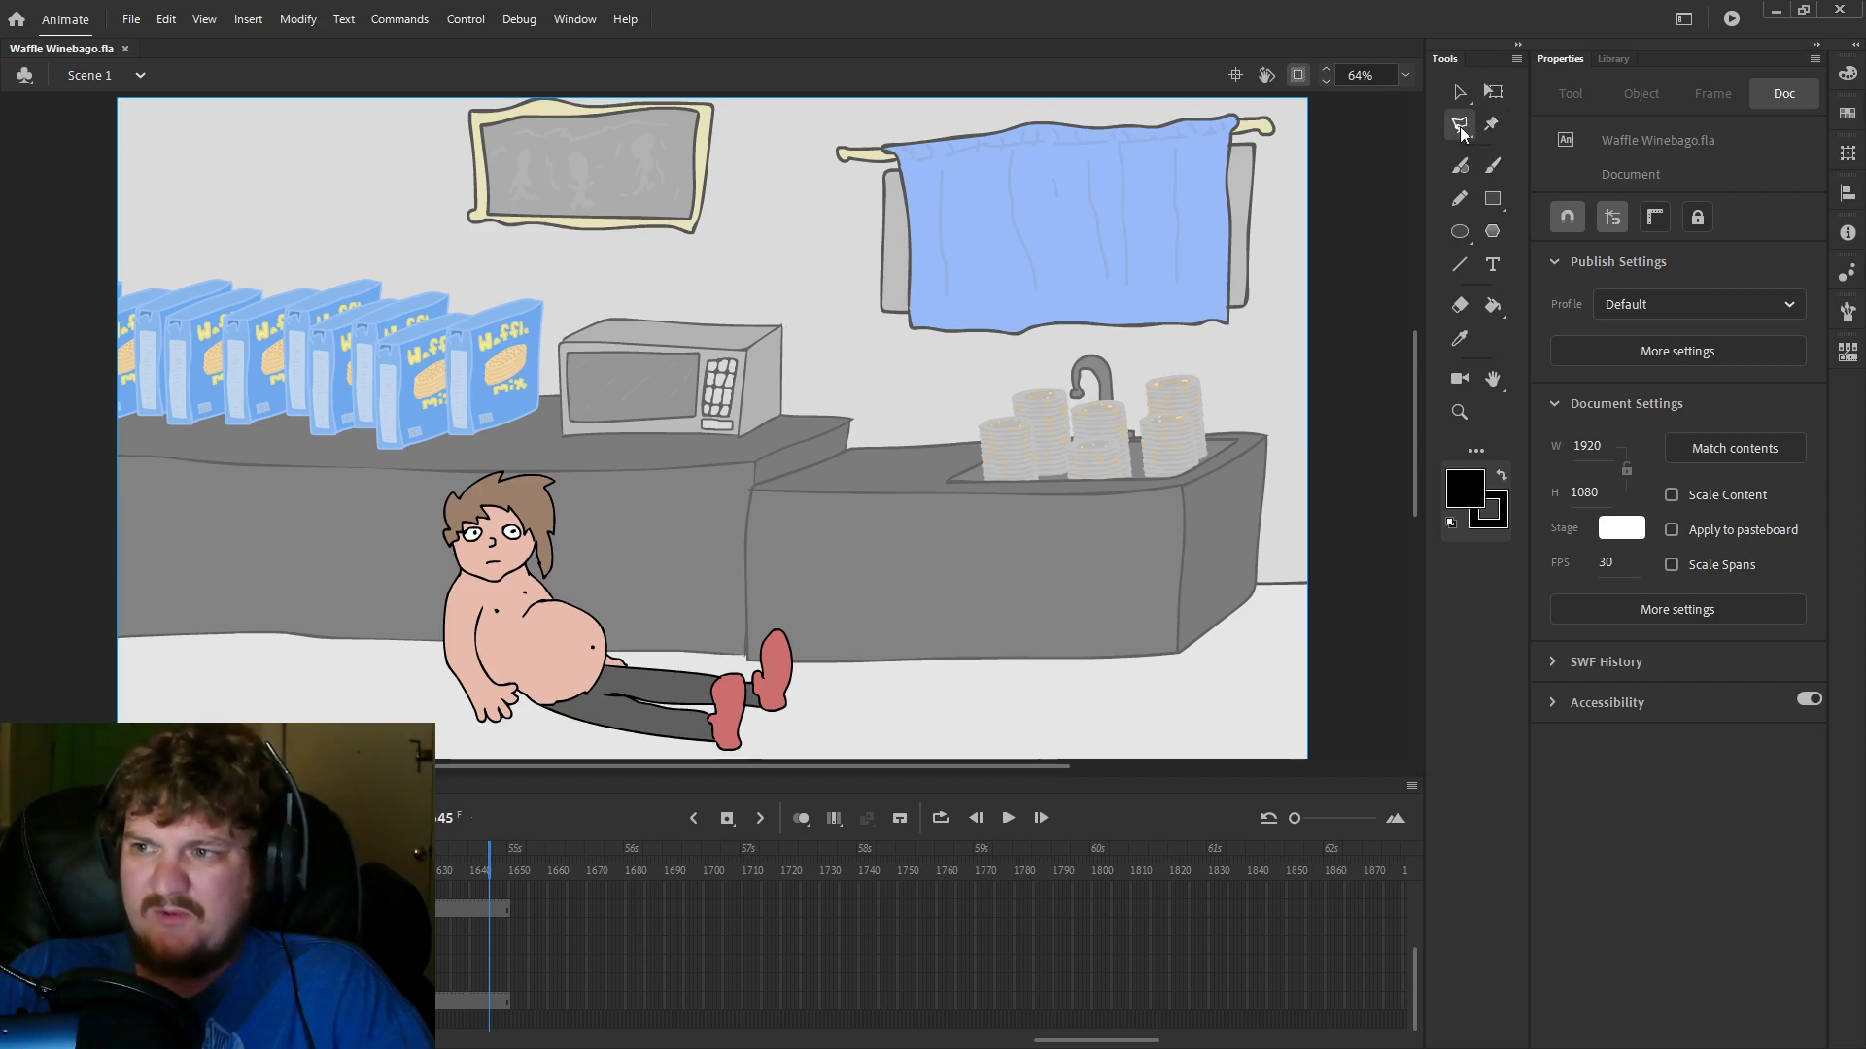
{"action": "left_click", "coordinate": [1461, 95]}
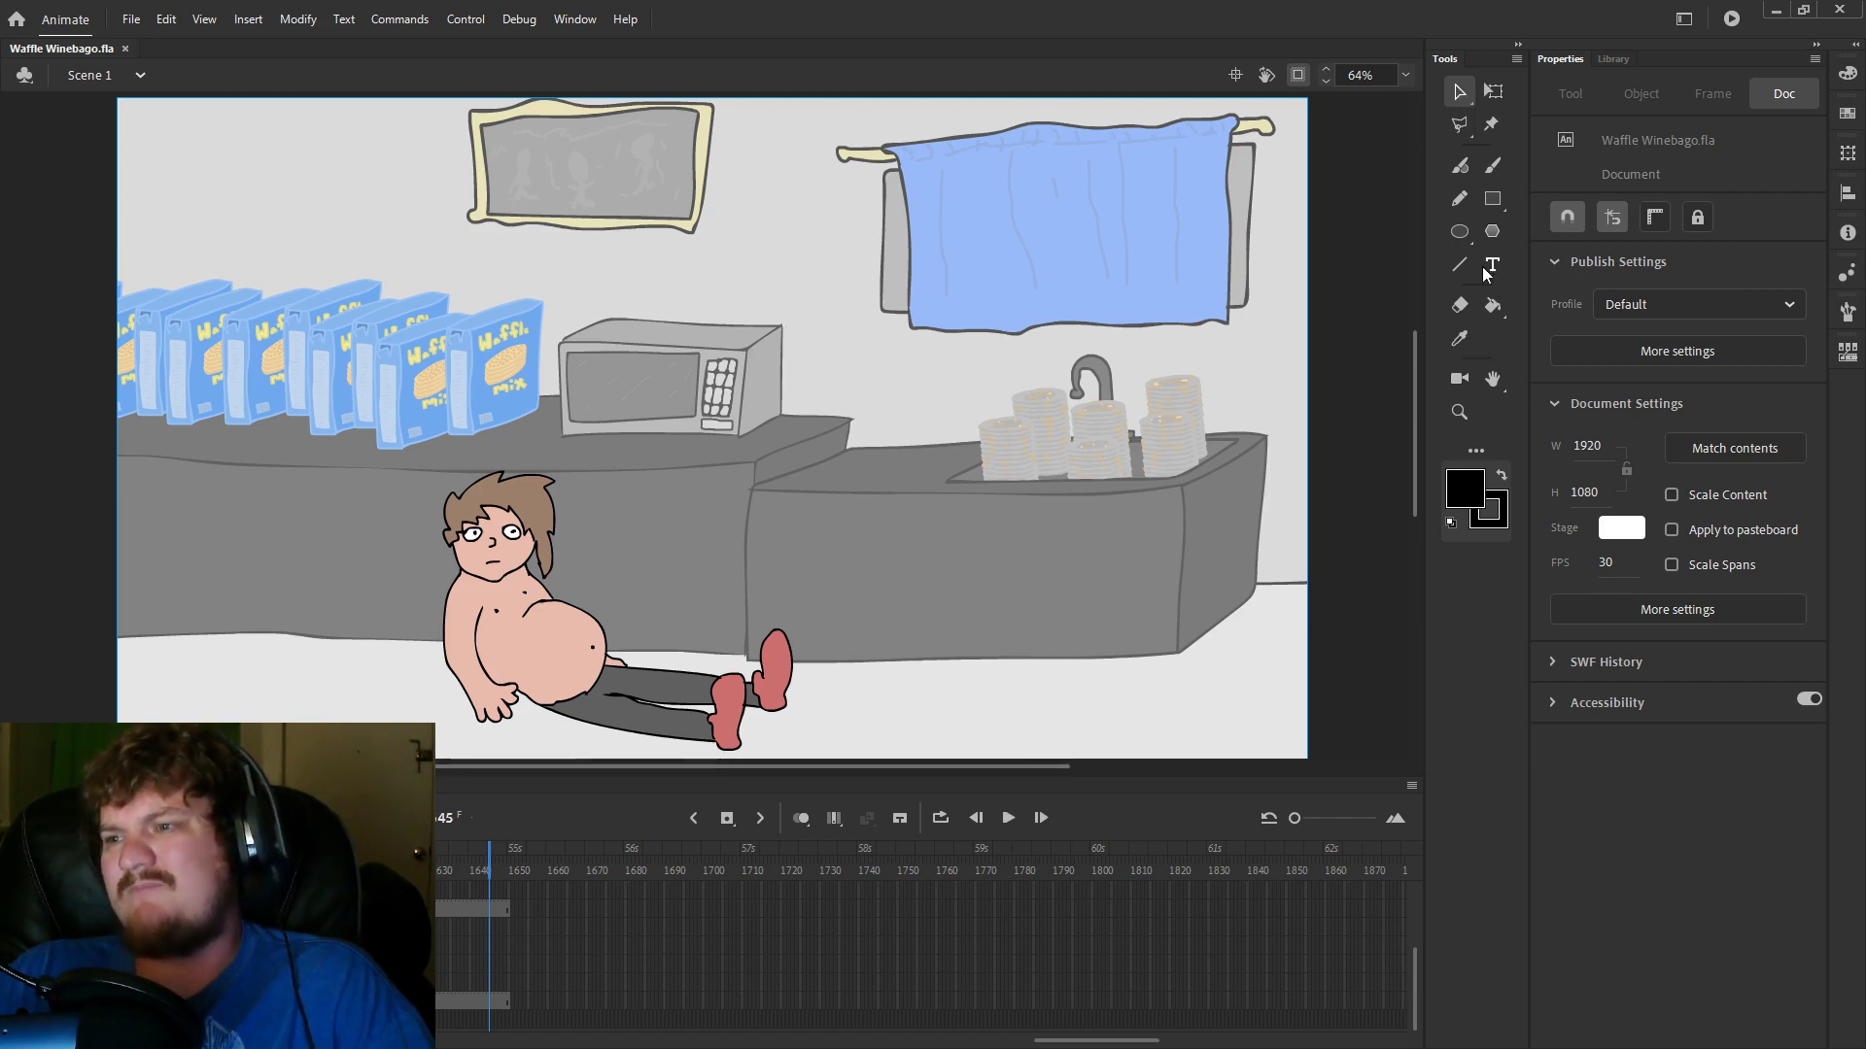
{"action": "left_click", "coordinate": [1494, 92]}
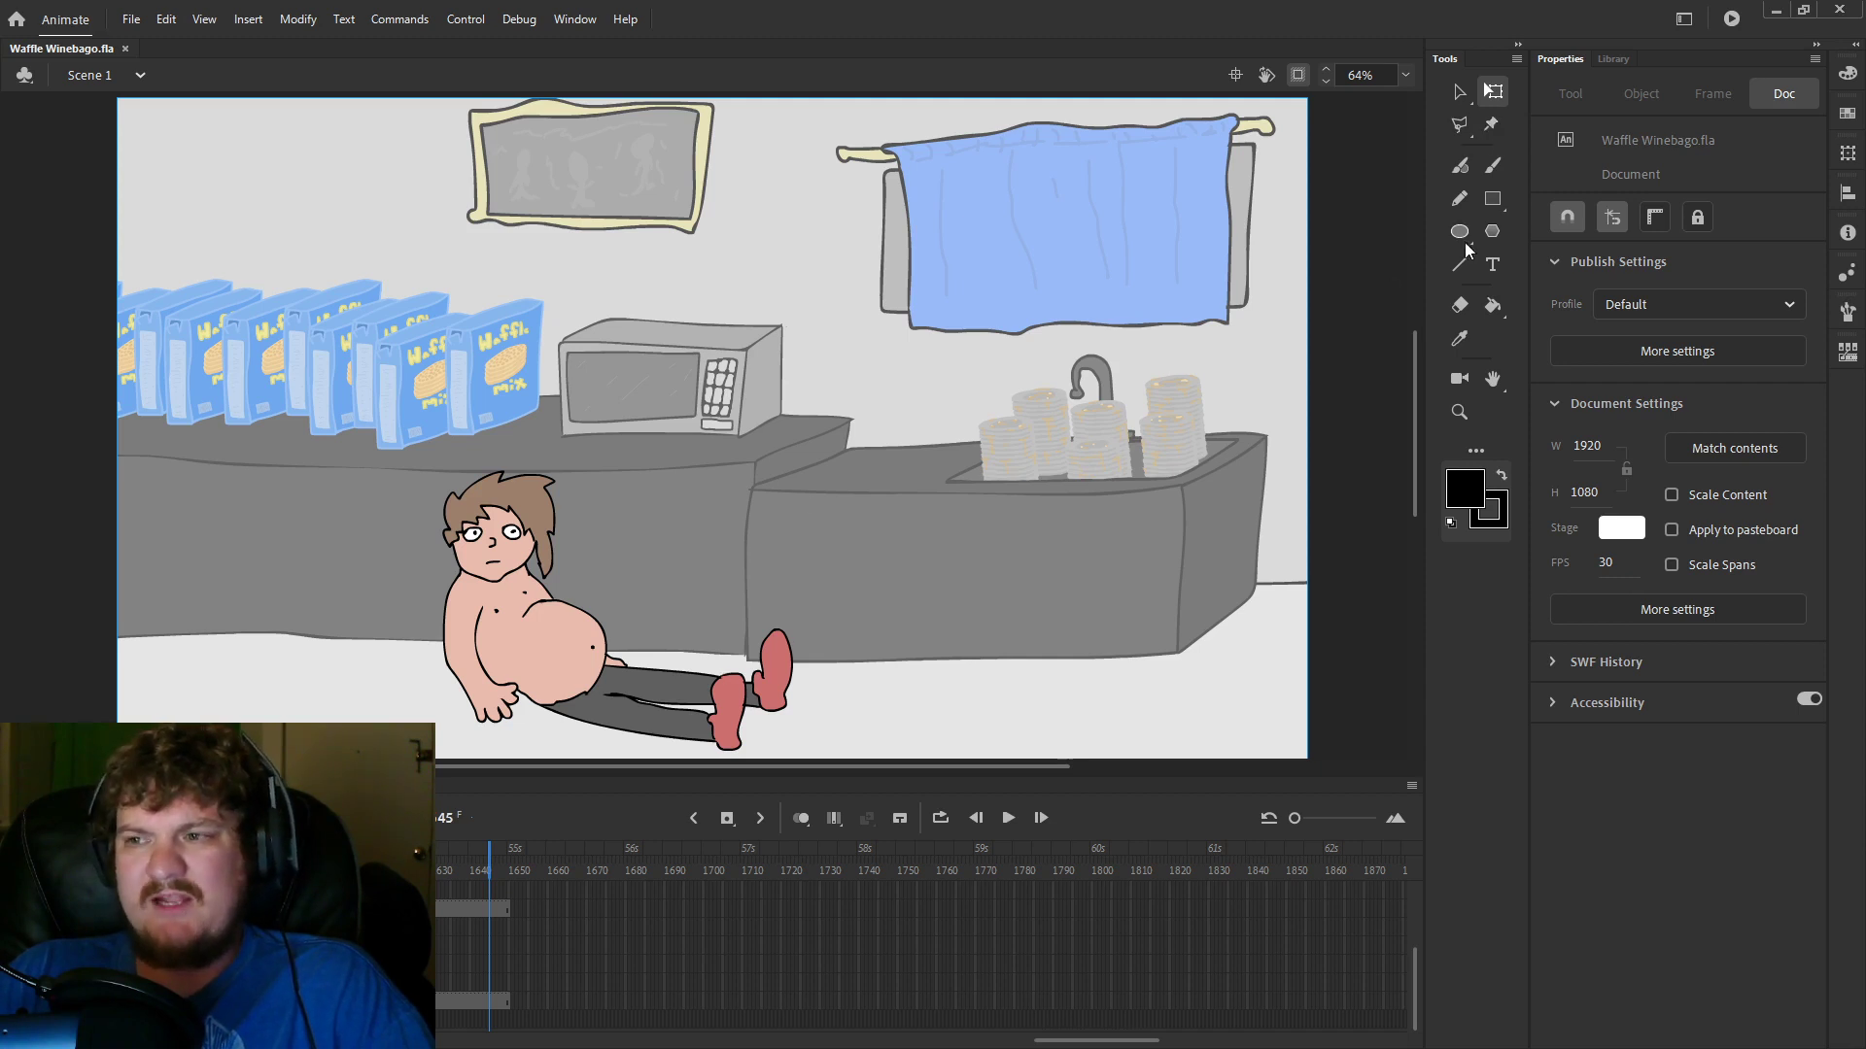
Activate the Classic Brush and add a new layer to the timeline for a test drawing.
{"action": "left_click", "coordinate": [1493, 165]}
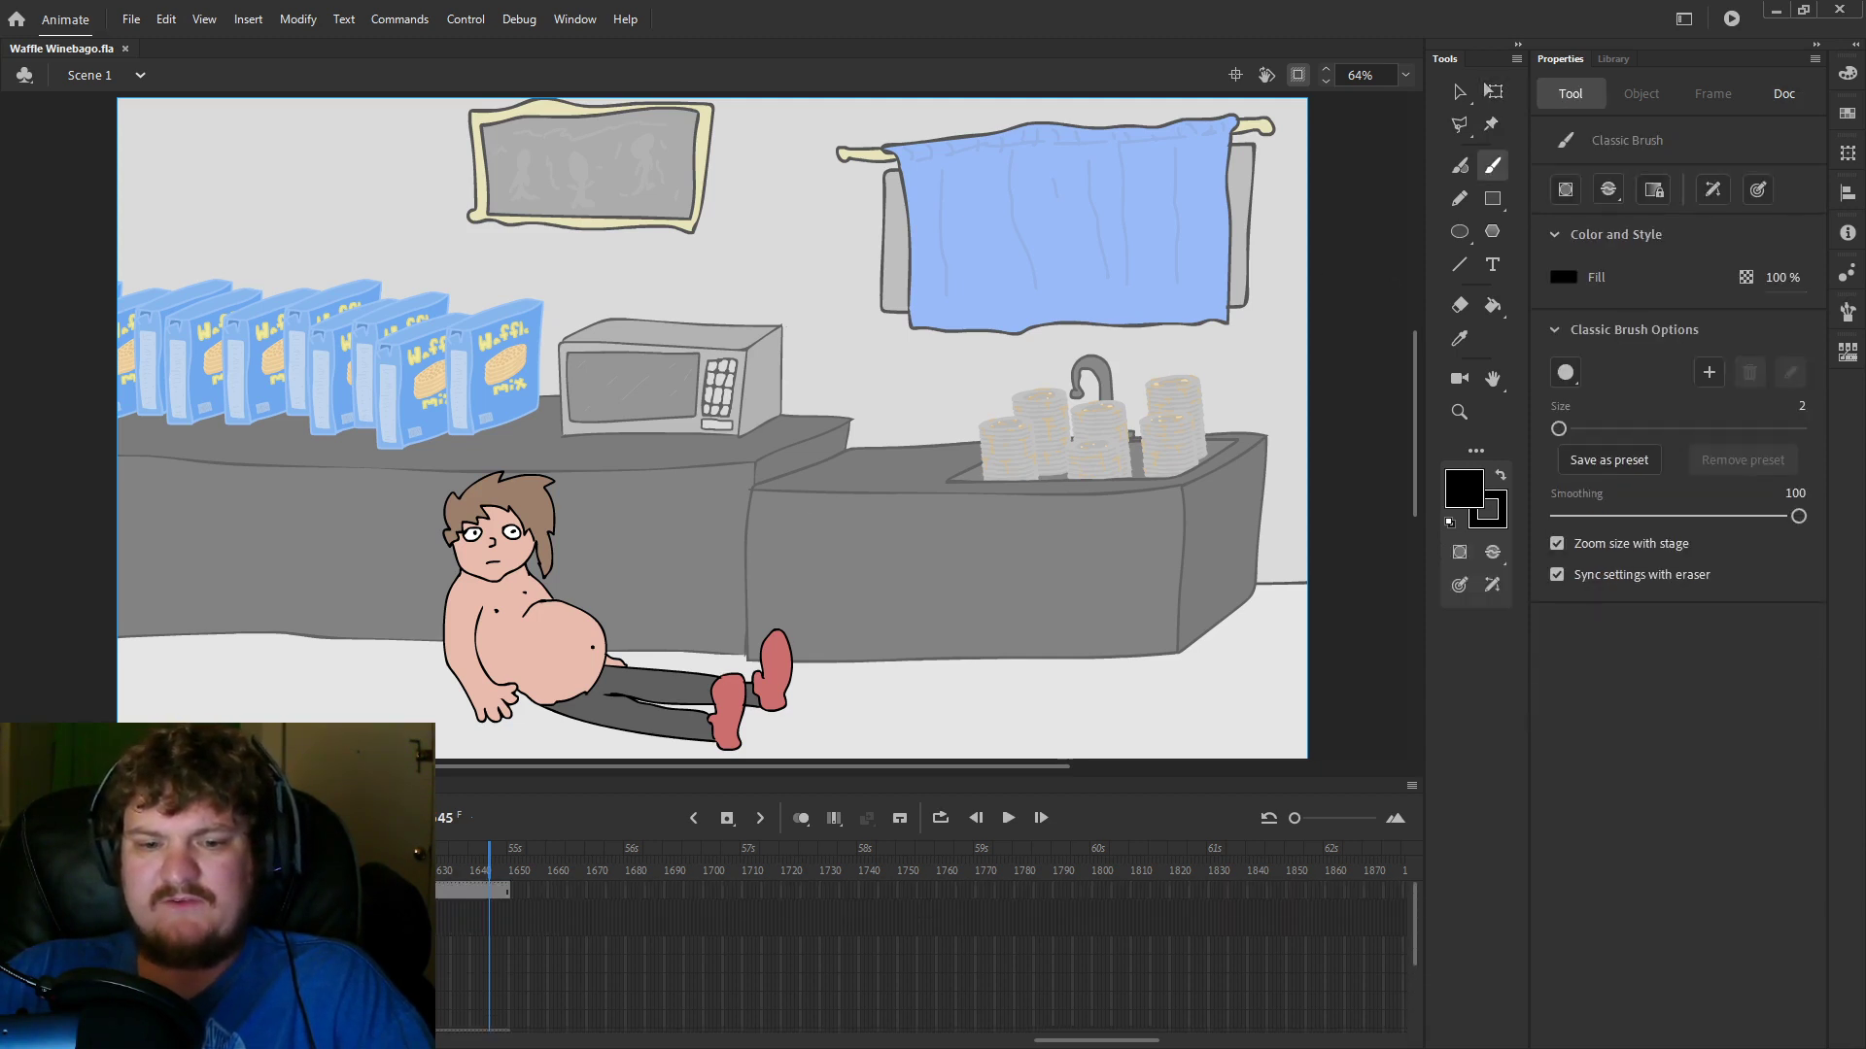
{"action": "left_click", "coordinate": [24, 818]}
{"action": "left_click", "coordinate": [23, 946]}
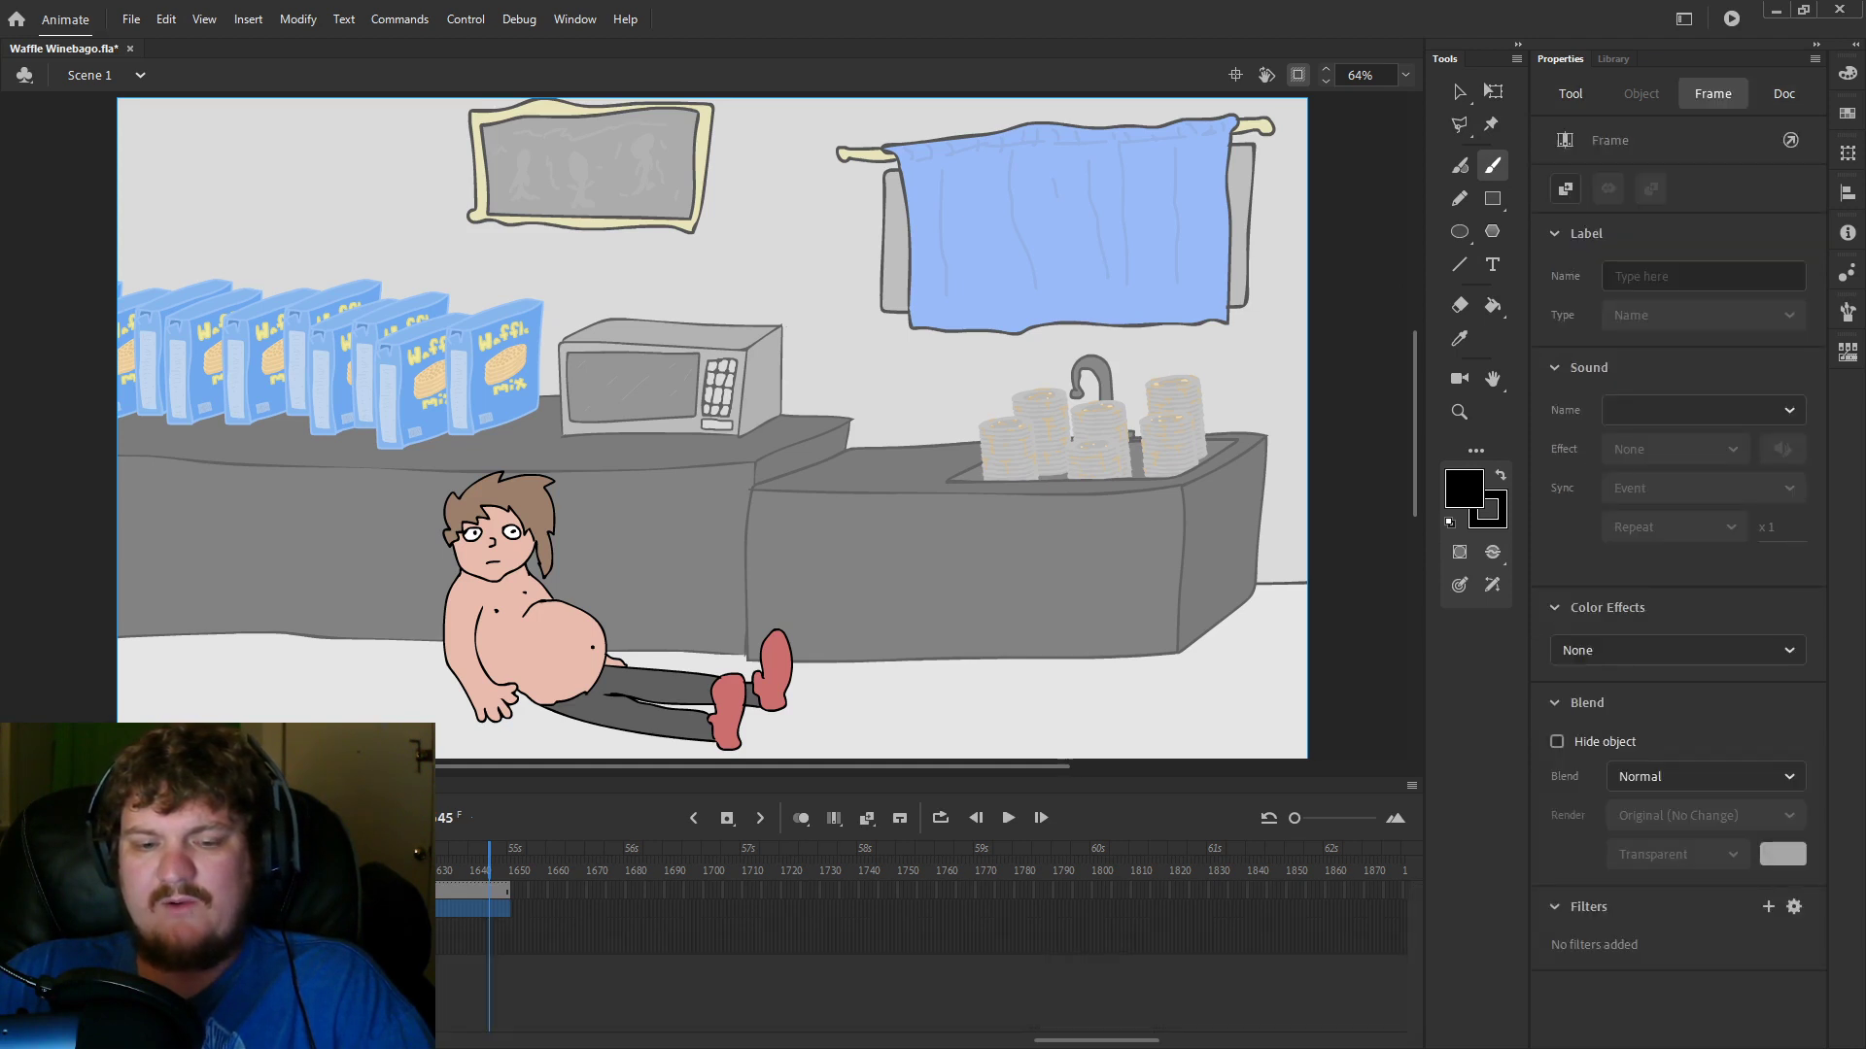
Extend the new layer past the end of the scene artwork to an empty stage at about frame 1652.
{"action": "key", "text": "comma"}
{"action": "key", "text": "comma"}
{"action": "key", "text": "comma"}
{"action": "key", "text": "comma"}
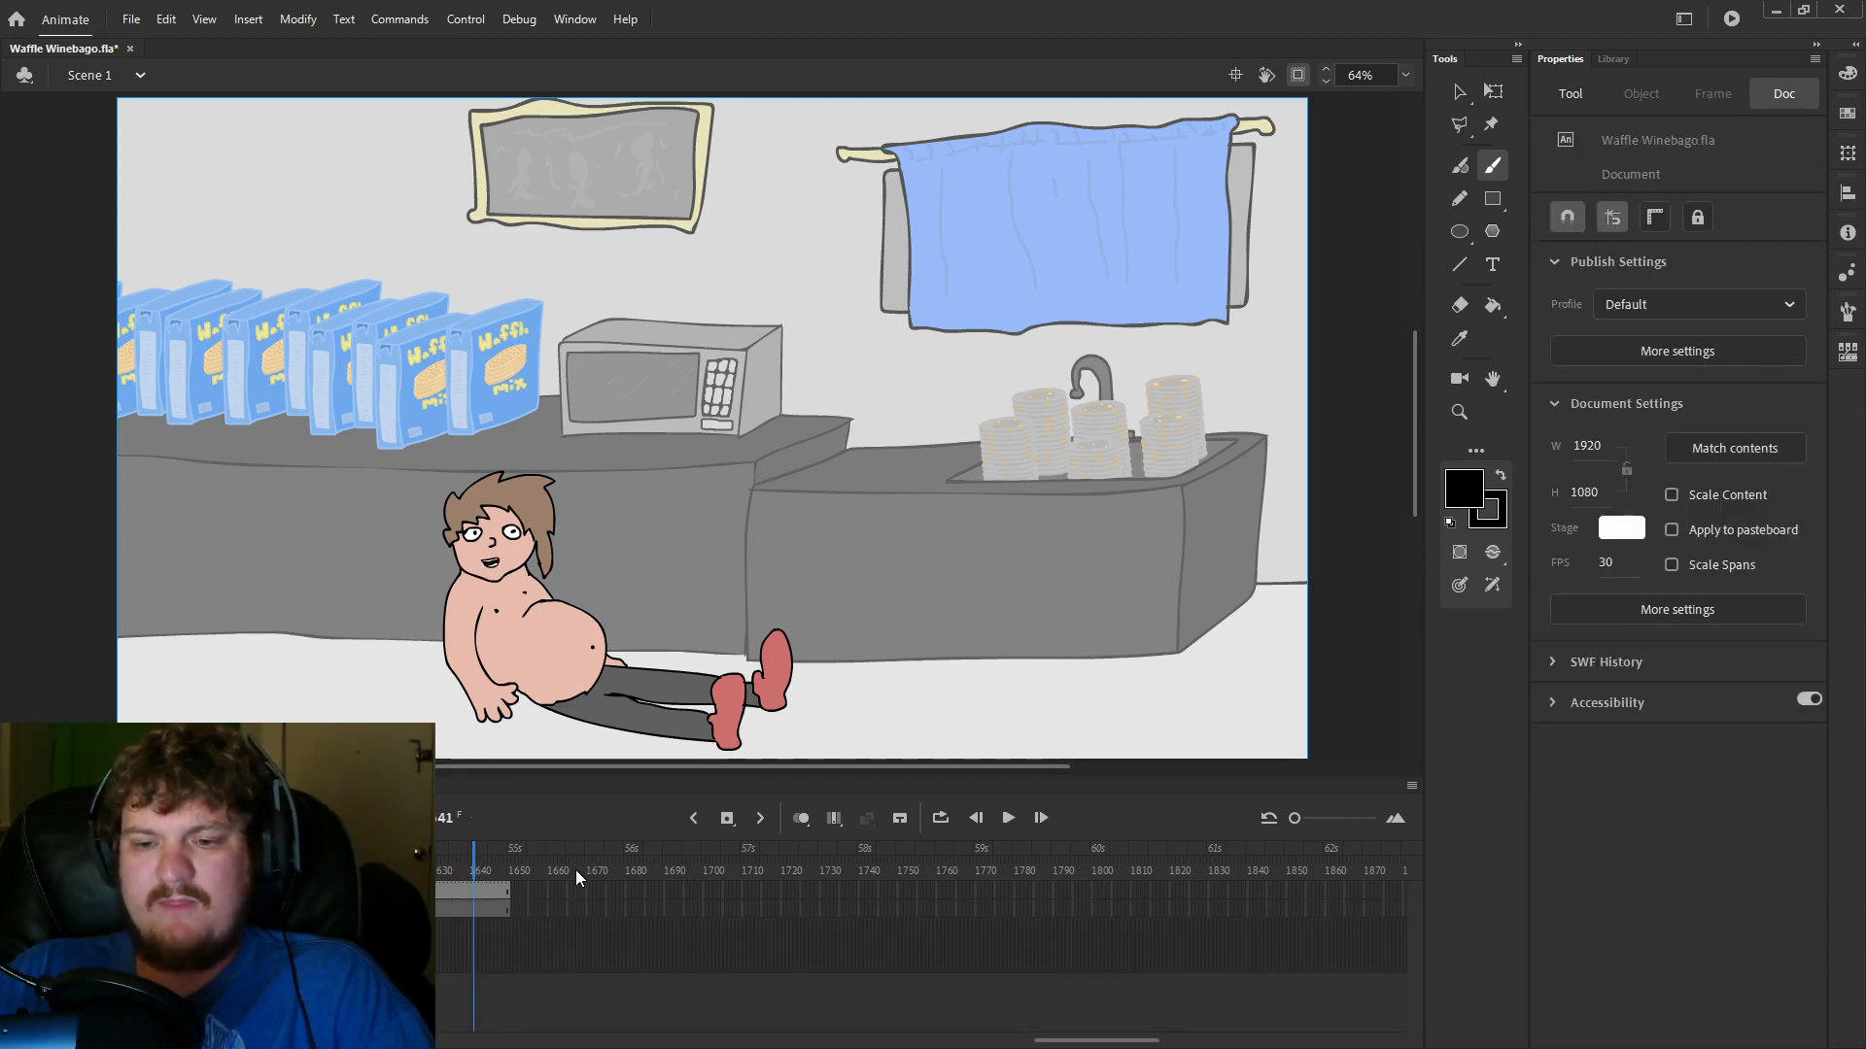
{"action": "key", "text": "Return"}
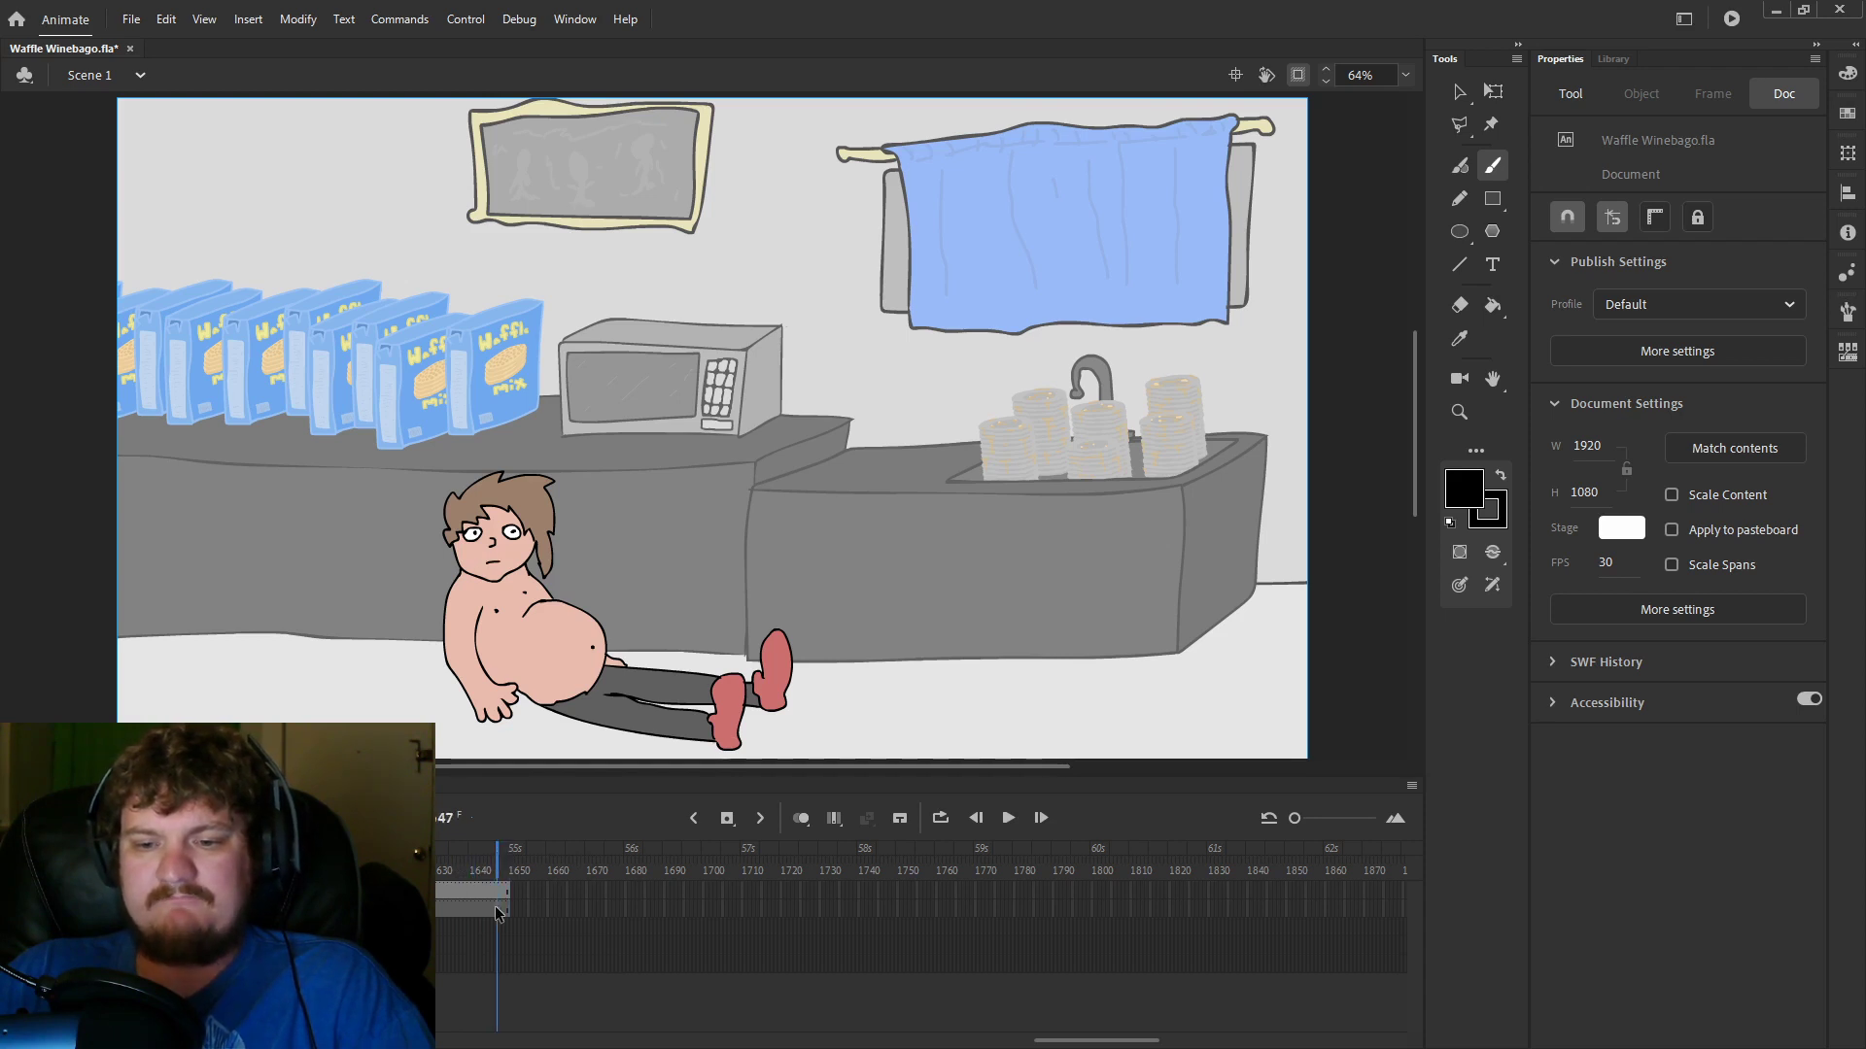
{"action": "left_click", "coordinate": [495, 908]}
{"action": "left_click", "coordinate": [516, 866]}
{"action": "key", "text": "F7"}
{"action": "key", "text": "period"}
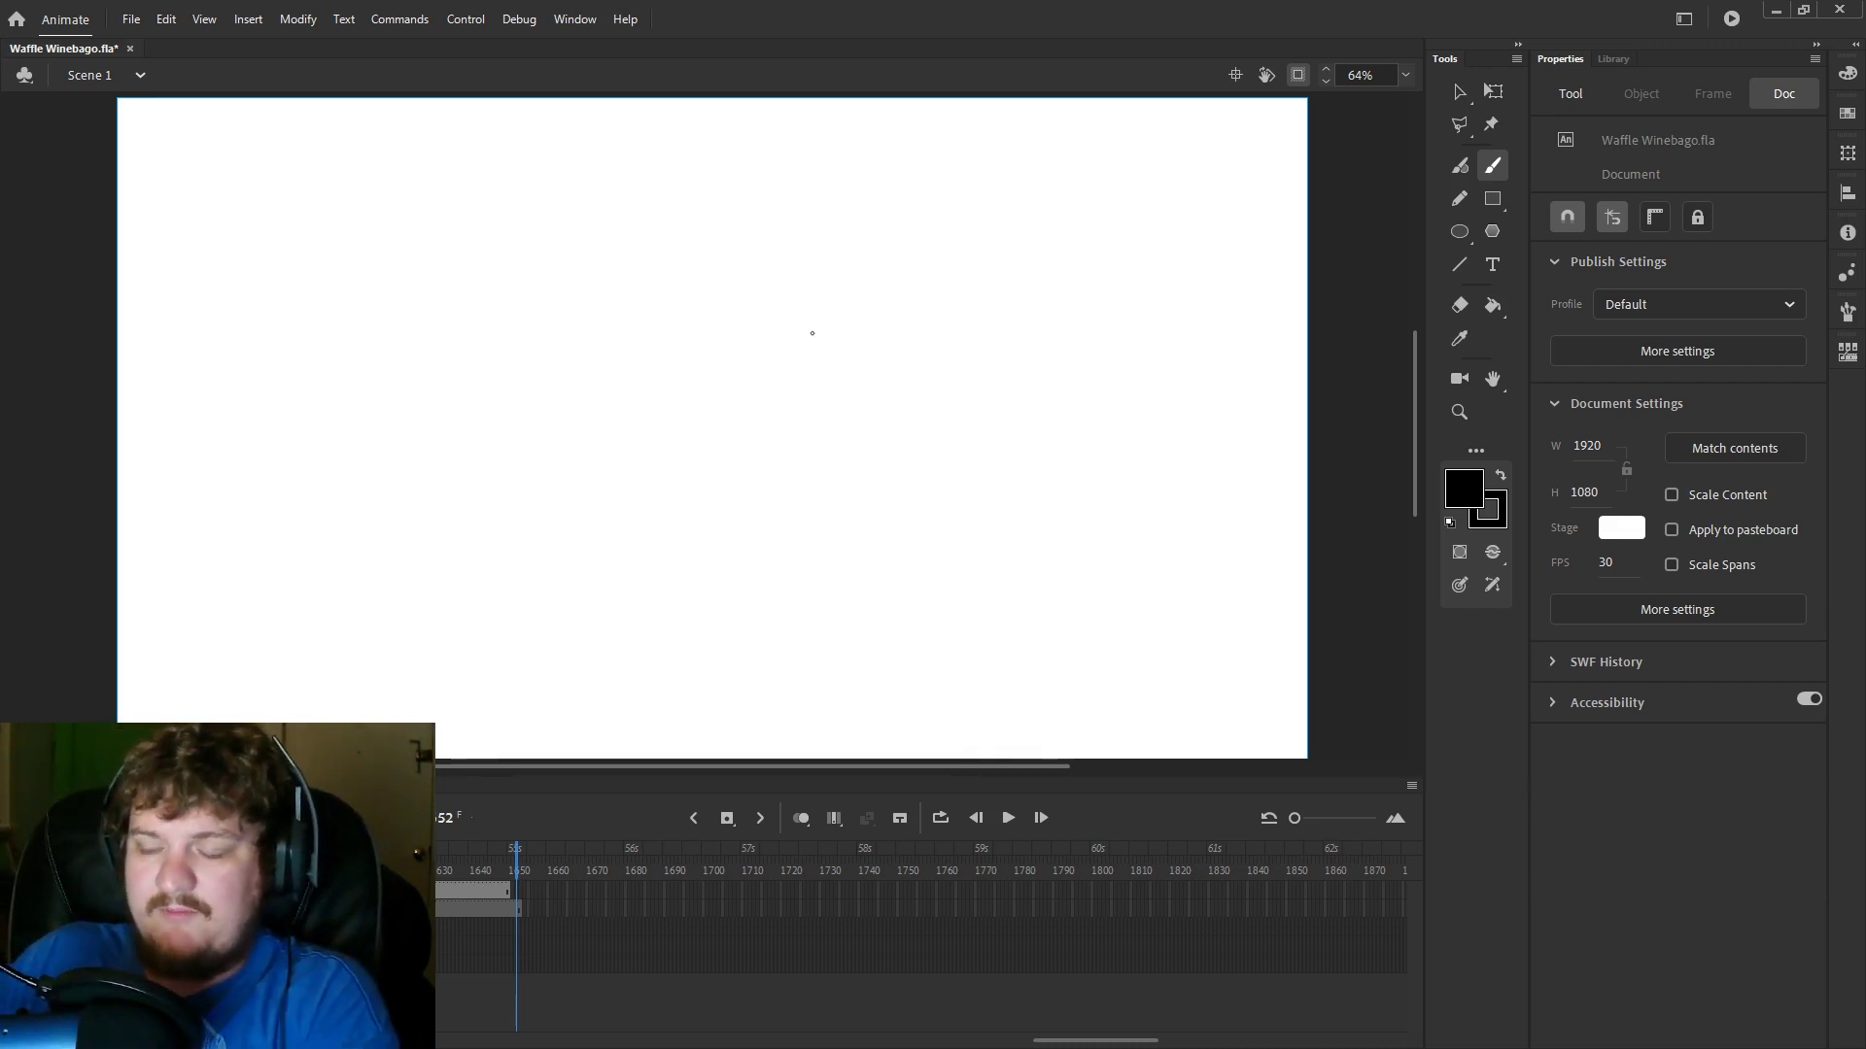
Draw a diagonal chain of seven rough, linked ovals across the upper stage with the Classic Brush.
{"action": "key", "text": "b"}
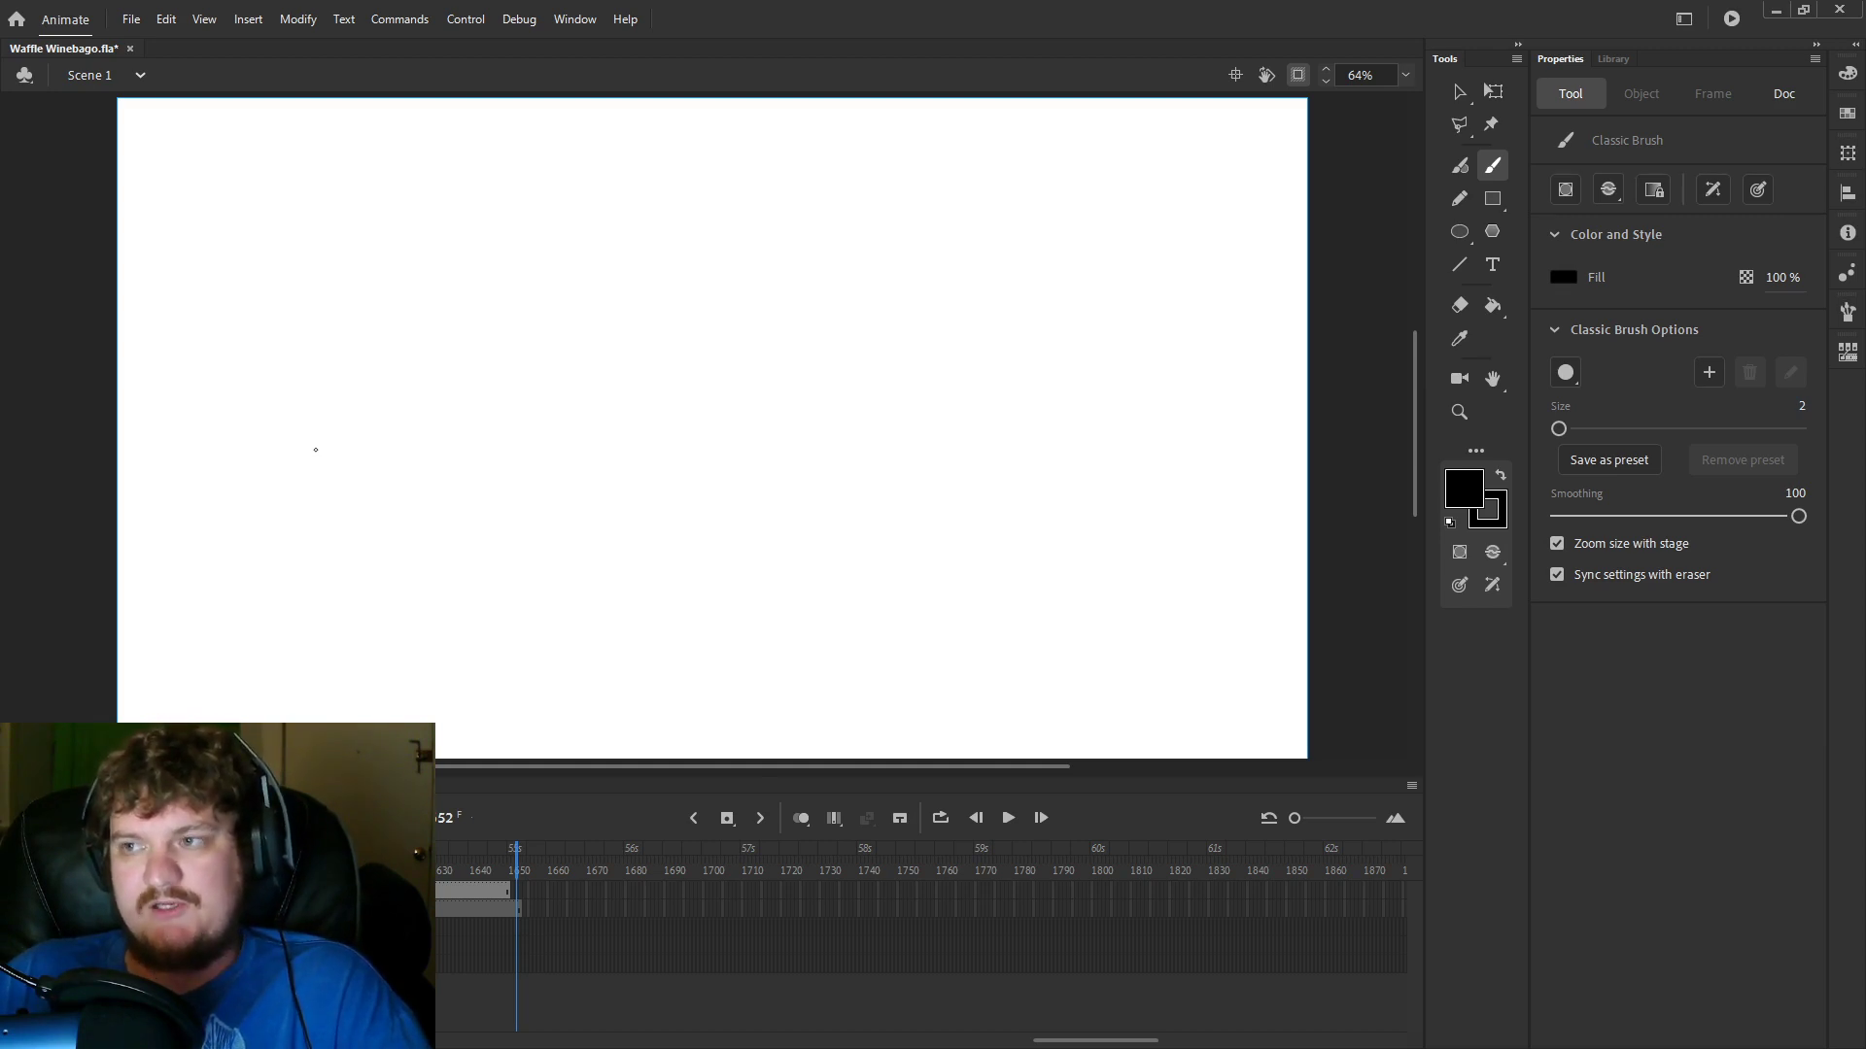
{"action": "mouse_move", "coordinate": [317, 402]}
{"action": "left_mouse_down"}
{"action": "mouse_move", "coordinate": [418, 356]}
{"action": "mouse_move", "coordinate": [473, 373]}
{"action": "mouse_move", "coordinate": [380, 421]}
{"action": "mouse_move", "coordinate": [323, 400]}
{"action": "left_mouse_up"}
{"action": "mouse_move", "coordinate": [468, 324]}
{"action": "left_mouse_down"}
{"action": "mouse_move", "coordinate": [621, 285]}
{"action": "mouse_move", "coordinate": [579, 245]}
{"action": "mouse_move", "coordinate": [676, 241]}
{"action": "mouse_move", "coordinate": [651, 222]}
{"action": "mouse_move", "coordinate": [704, 216]}
{"action": "mouse_move", "coordinate": [783, 158]}
{"action": "left_mouse_up"}
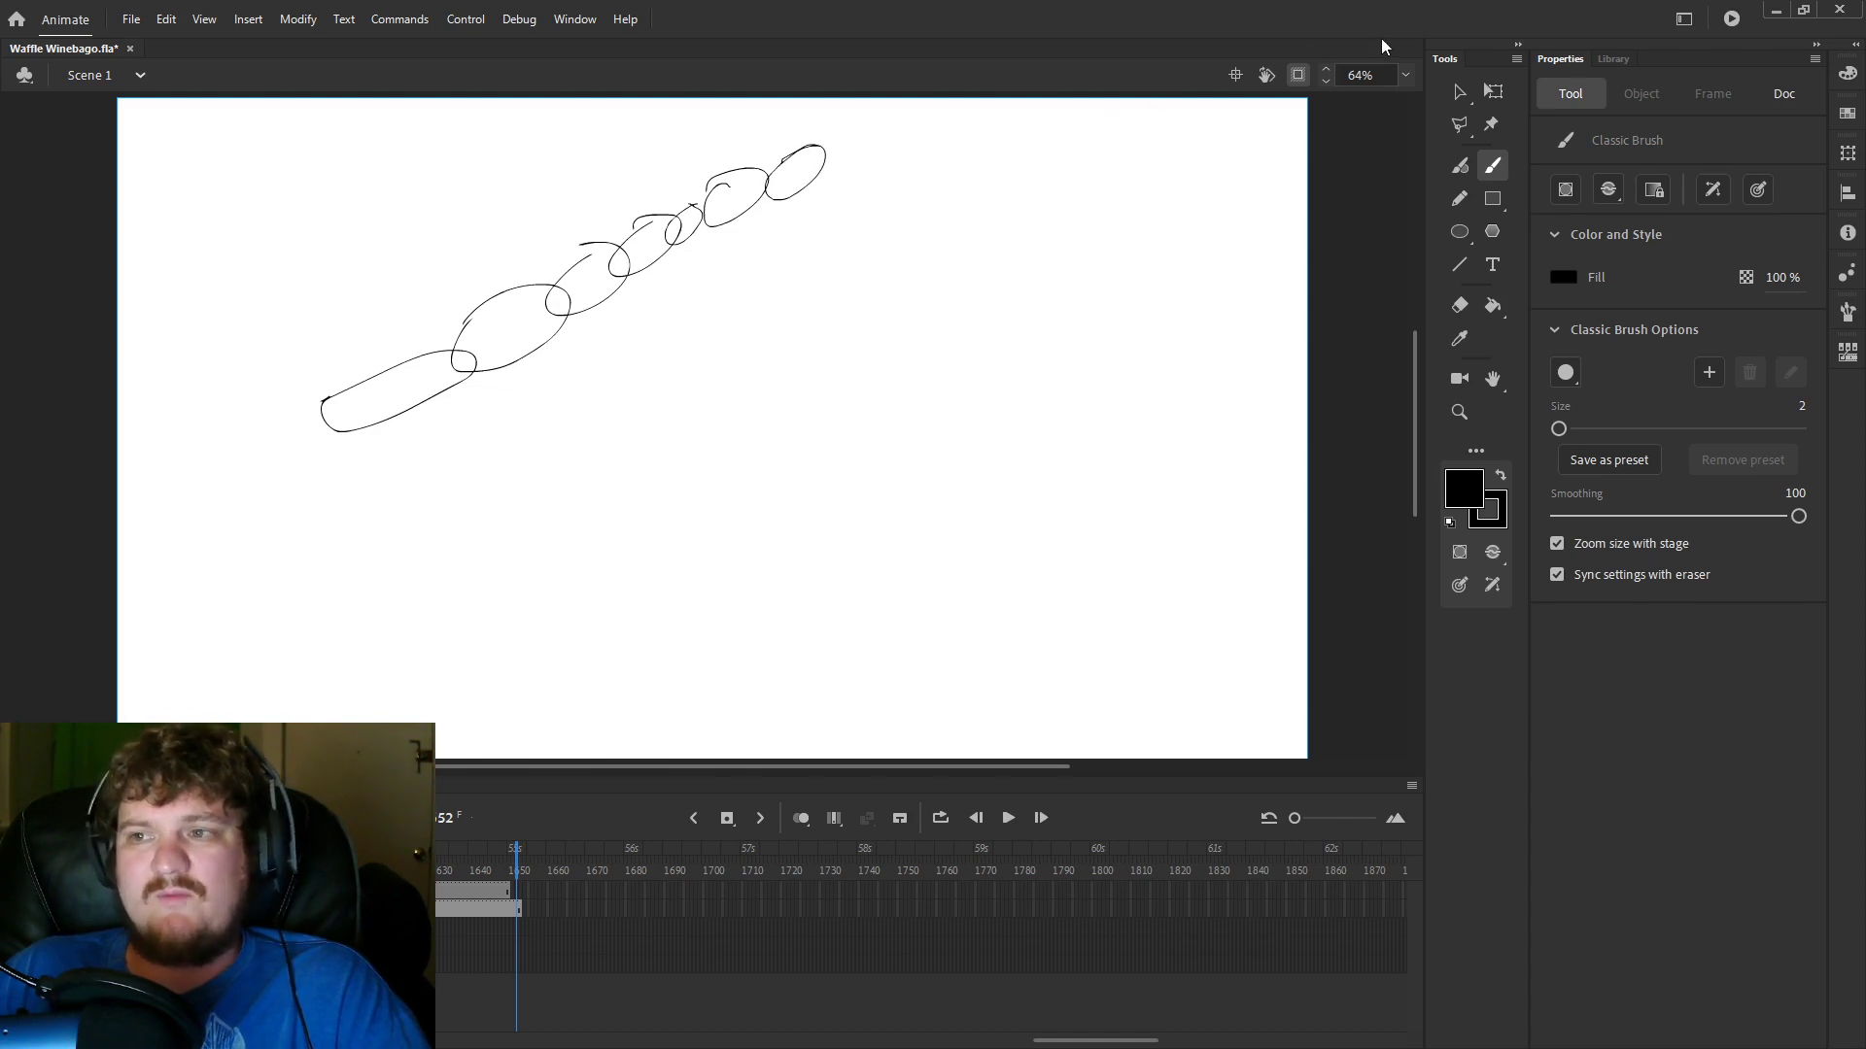
Select the whole oval chain, rotate it to nearly horizontal and move it toward the middle of the stage.
{"action": "left_click", "coordinate": [1458, 91]}
{"action": "left_click_drag", "start_coordinate": [933, 116], "coordinate": [300, 507]}
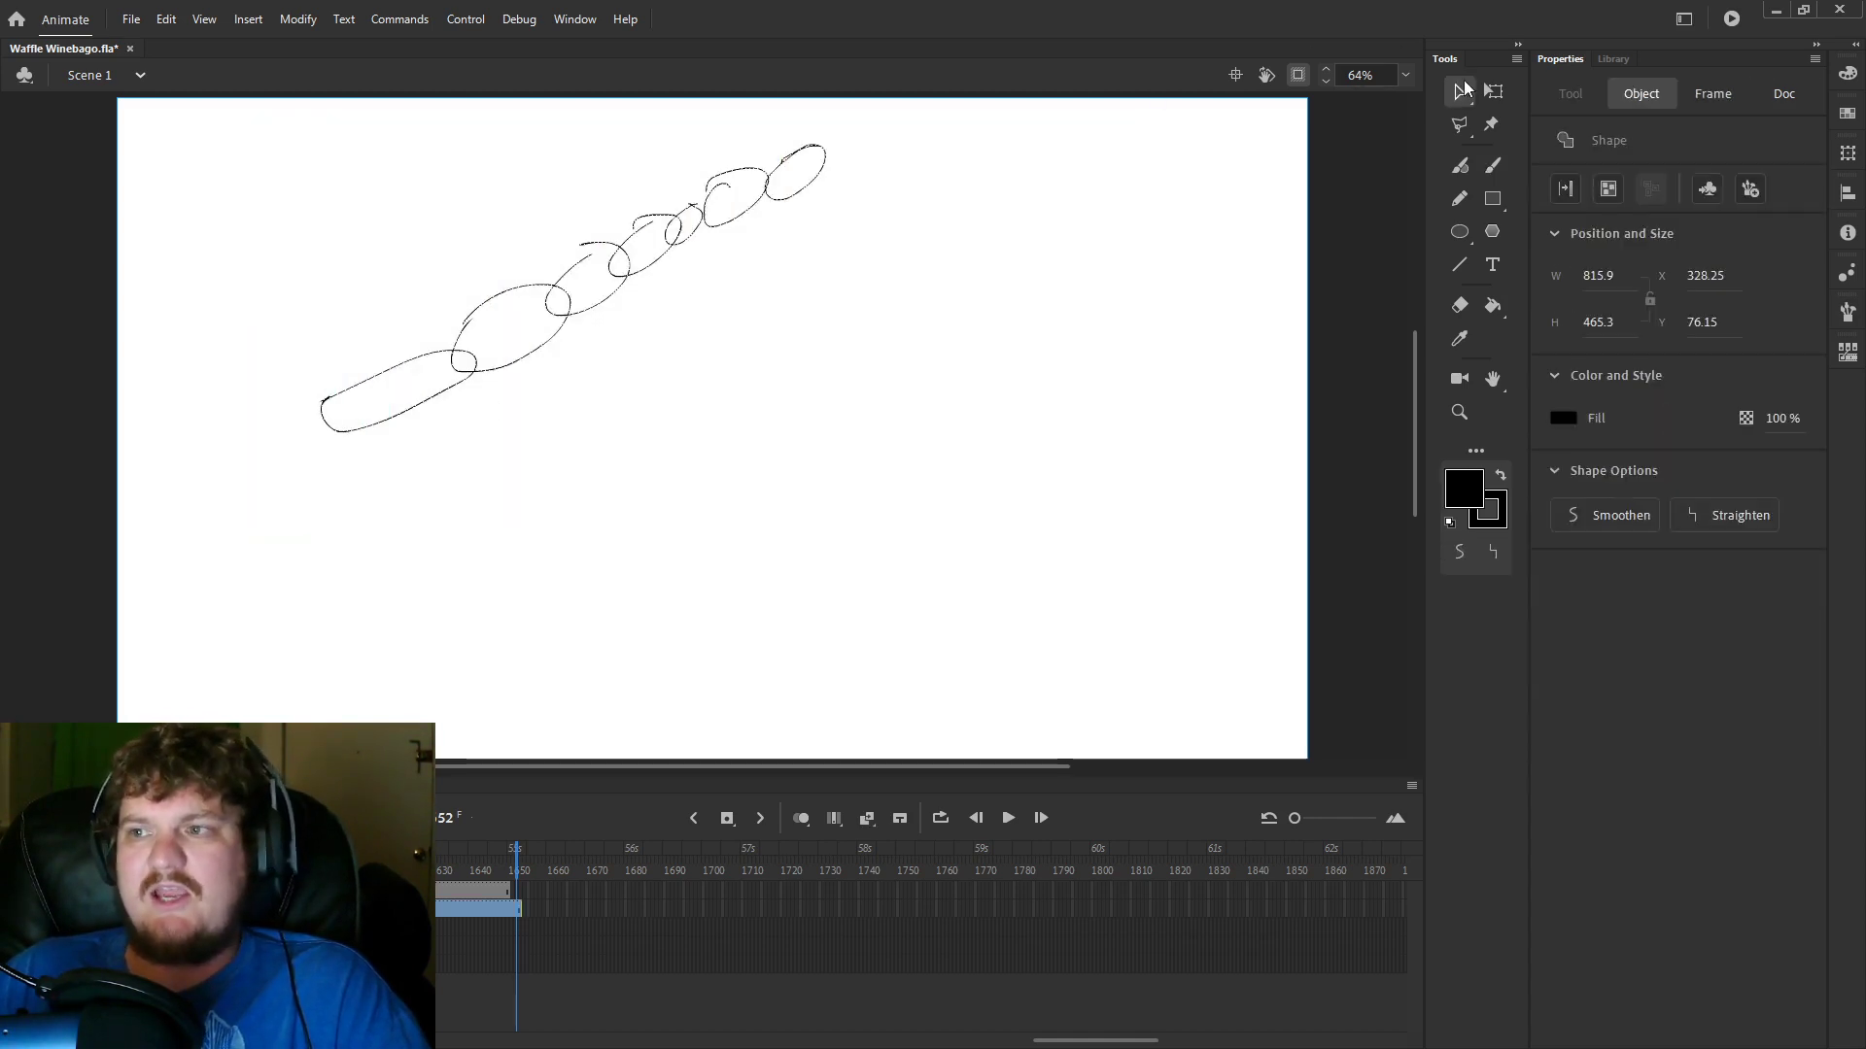
{"action": "left_click", "coordinate": [1494, 90]}
{"action": "left_click_drag", "start_coordinate": [831, 143], "coordinate": [875, 237]}
{"action": "mouse_move", "coordinate": [797, 301]}
{"action": "left_mouse_down"}
{"action": "mouse_move", "coordinate": [833, 416]}
{"action": "mouse_move", "coordinate": [833, 367]}
{"action": "left_mouse_up"}
{"action": "left_click", "coordinate": [1028, 243]}
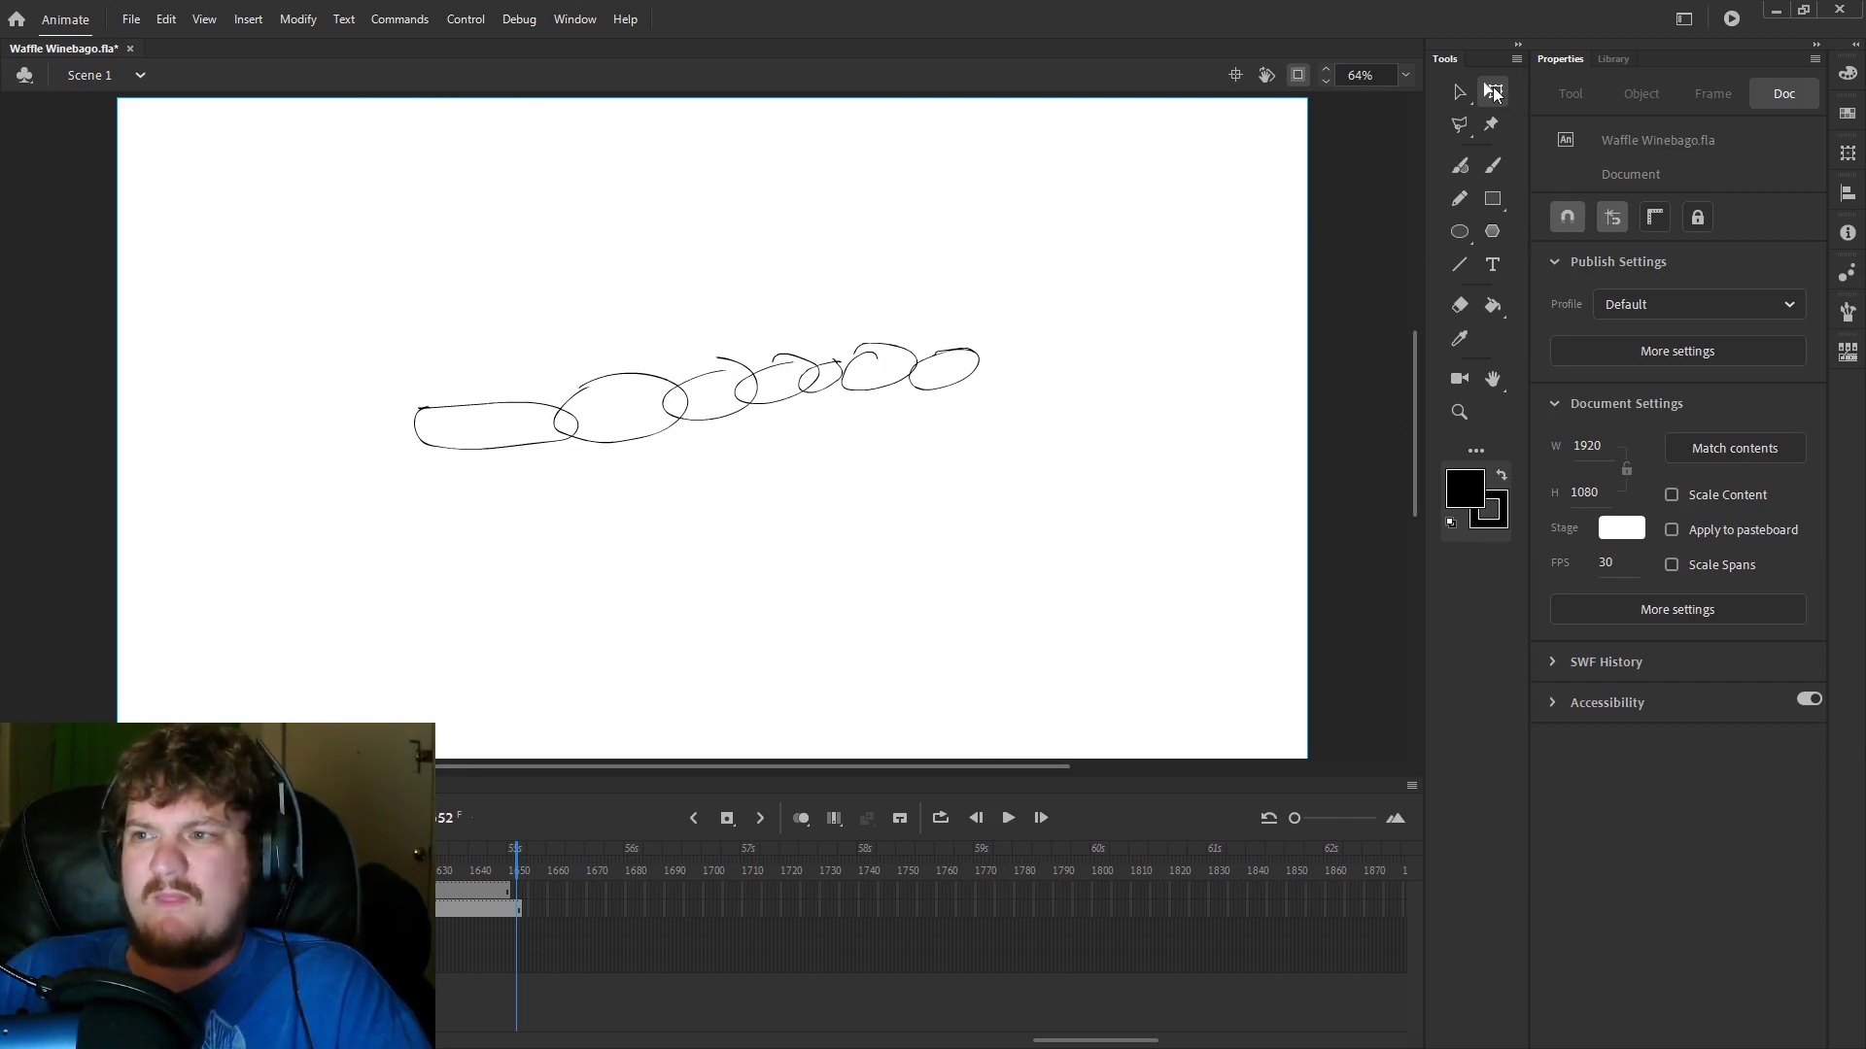
Close the gaps in the oval outlines with short Classic Brush strokes along the chain's upper edge.
{"action": "left_click", "coordinate": [1492, 127]}
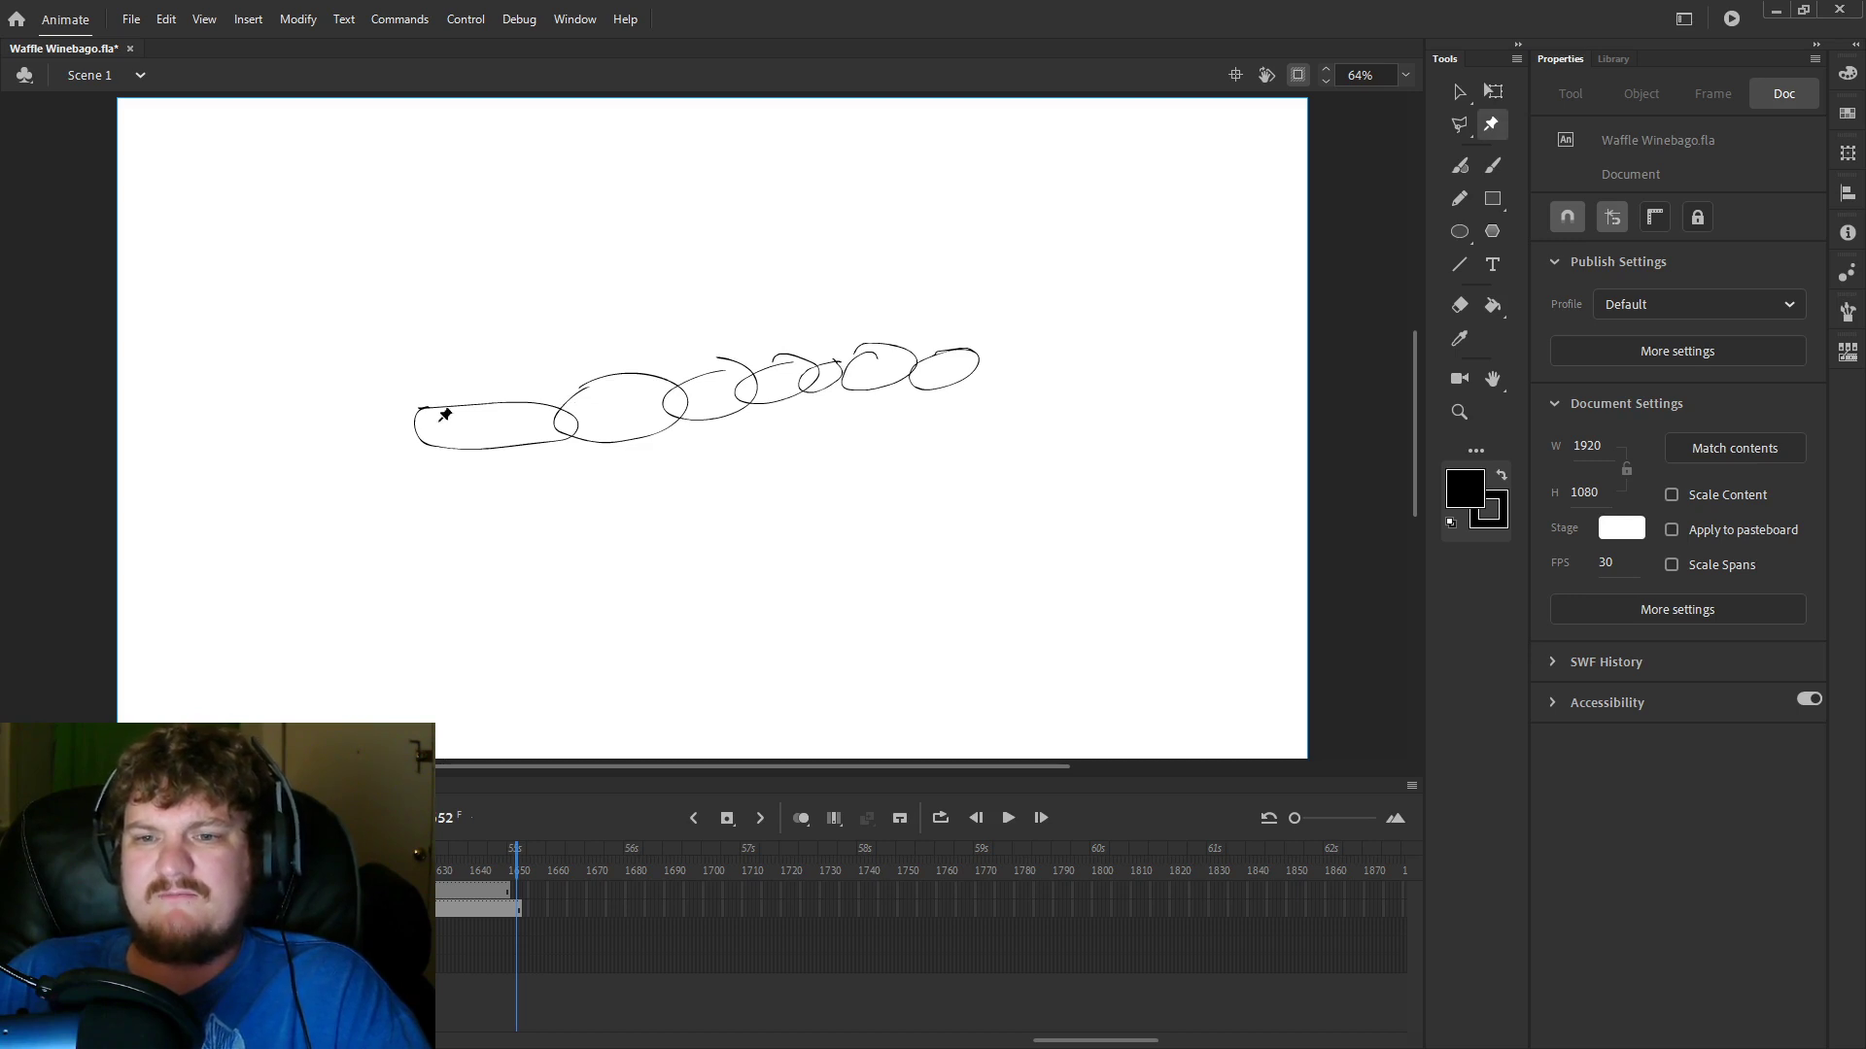
{"action": "key", "text": "b"}
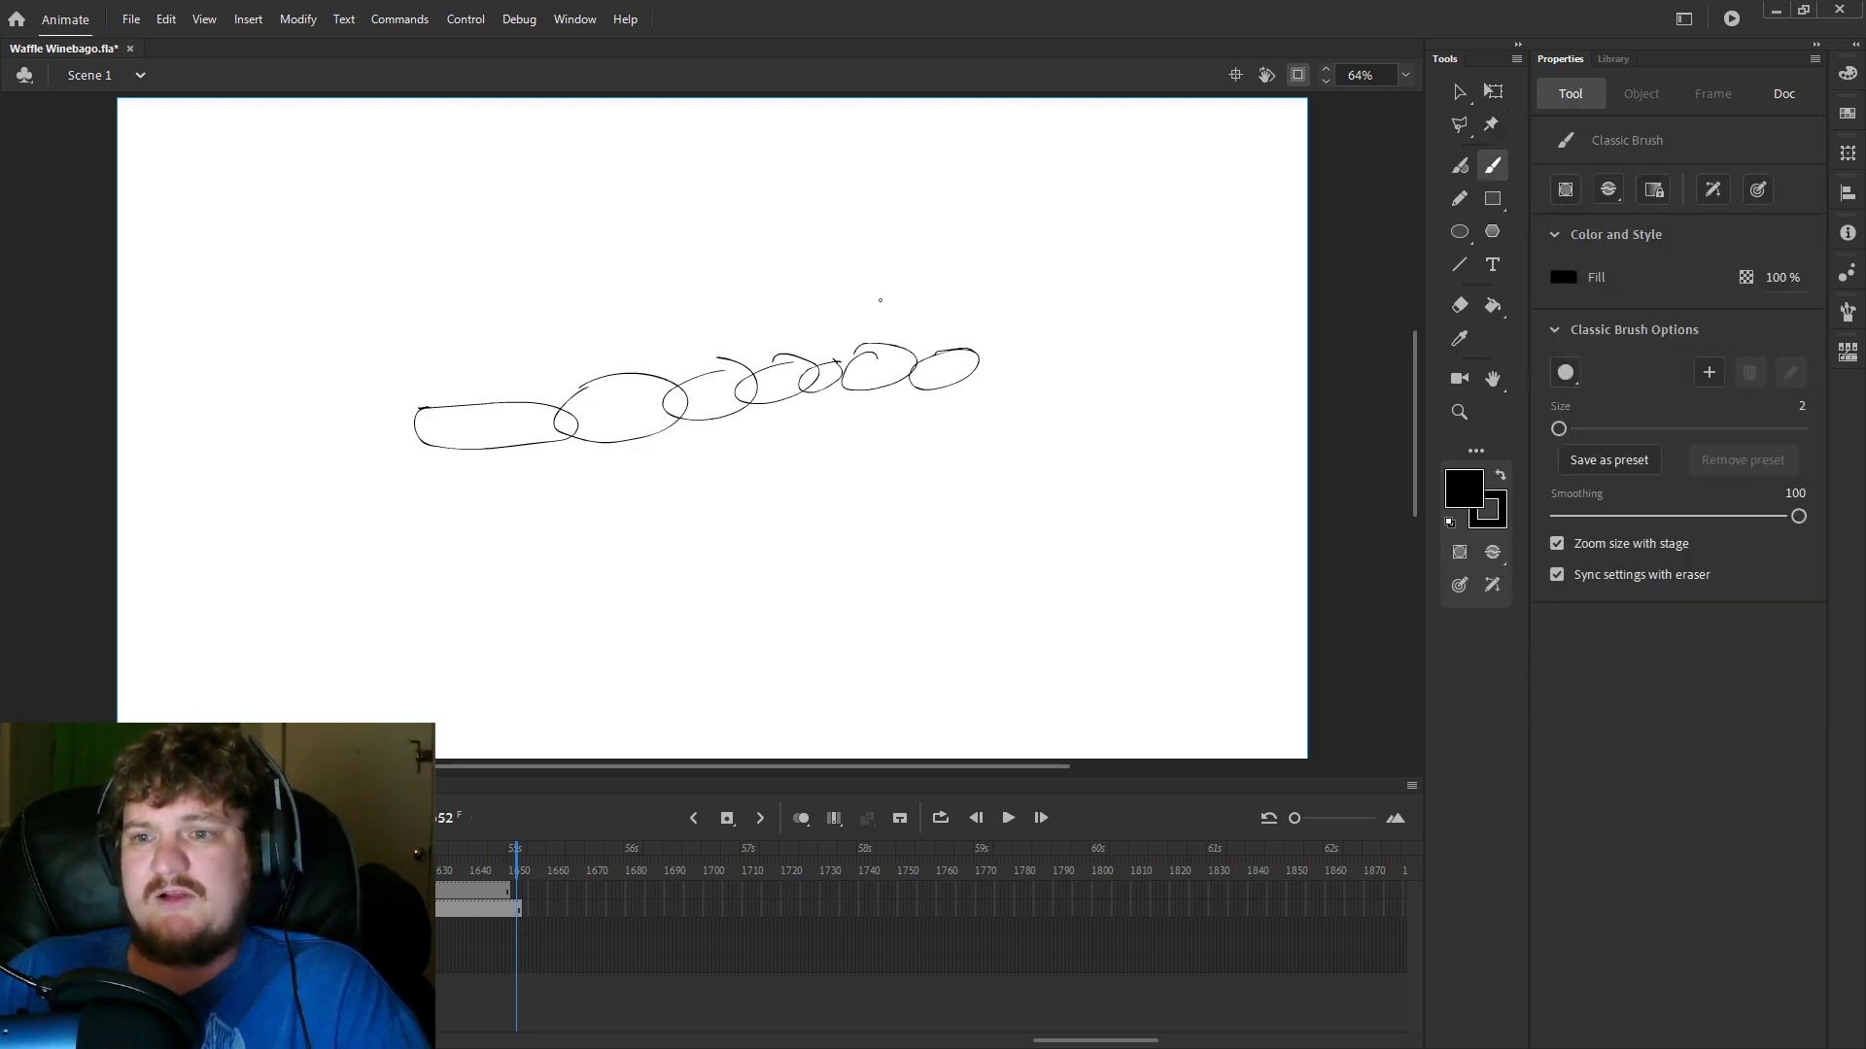
{"action": "left_click", "coordinate": [1493, 306]}
{"action": "left_click", "coordinate": [1491, 165]}
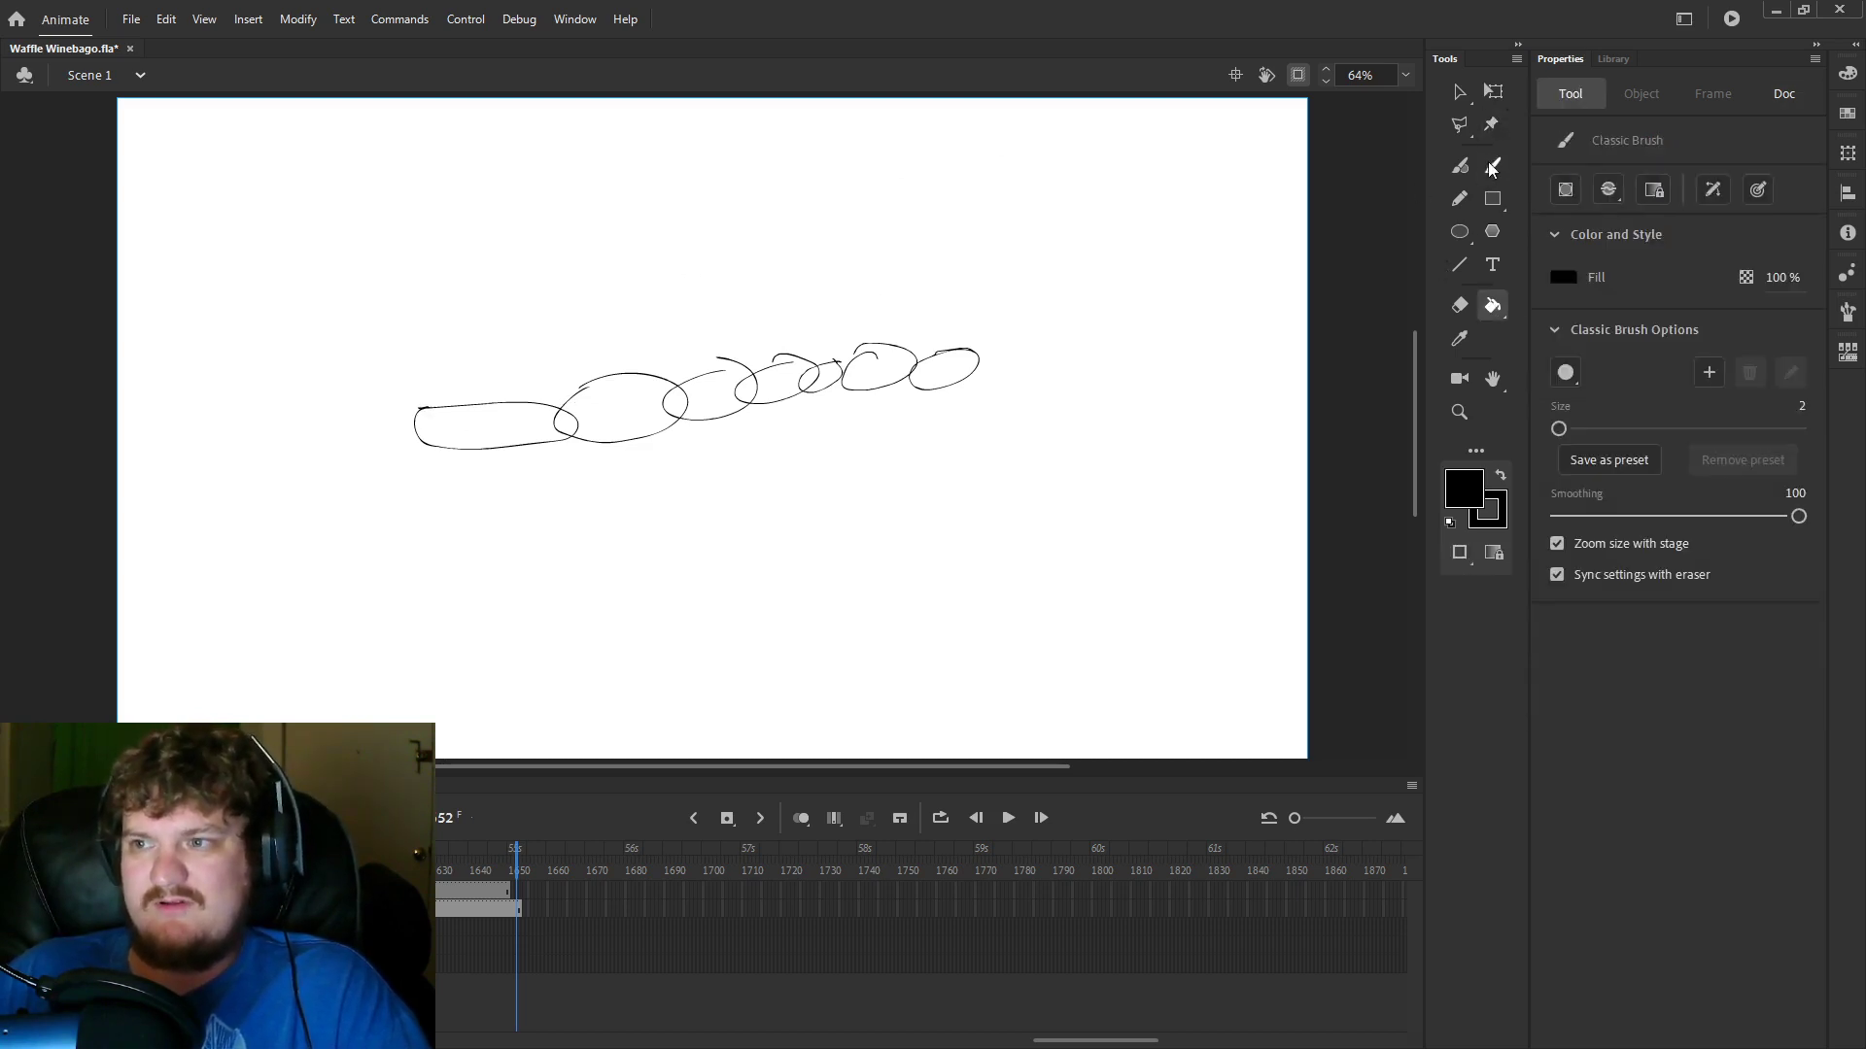
{"action": "left_click_drag", "start_coordinate": [581, 389], "coordinate": [603, 380]}
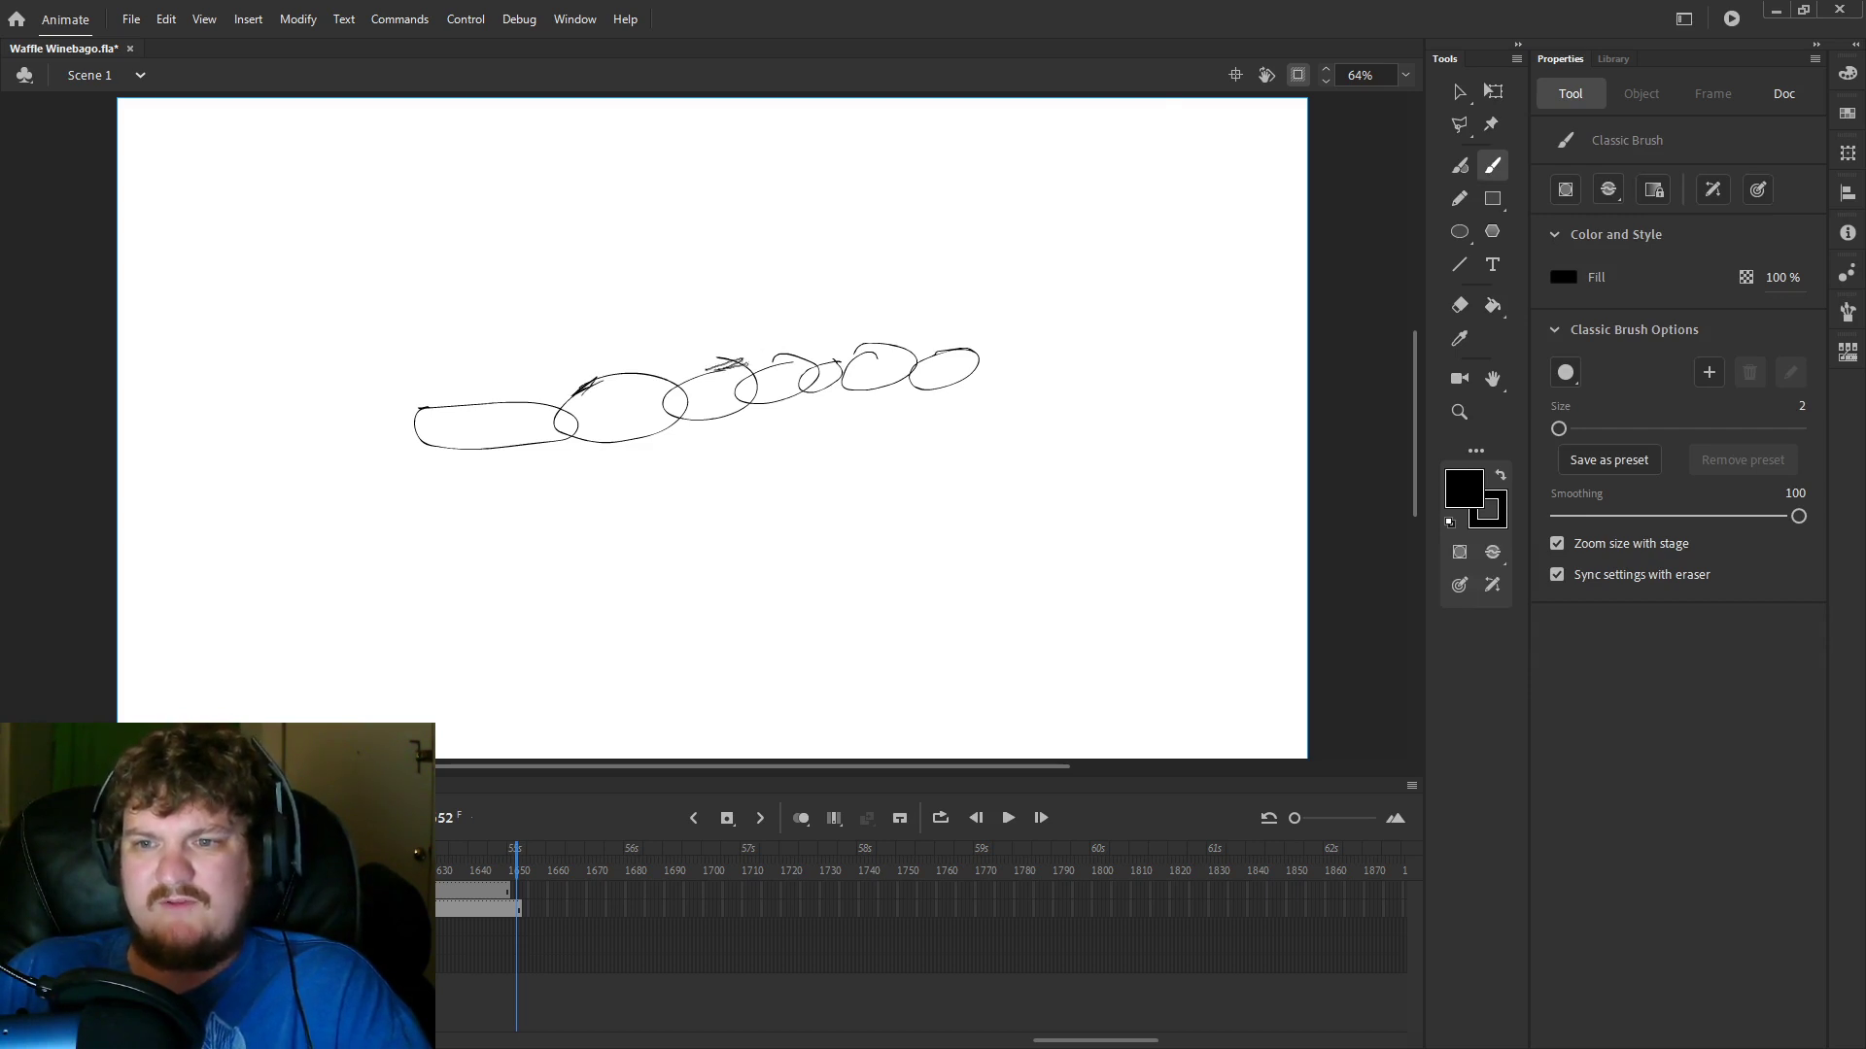
{"action": "left_click_drag", "start_coordinate": [846, 361], "coordinate": [950, 350]}
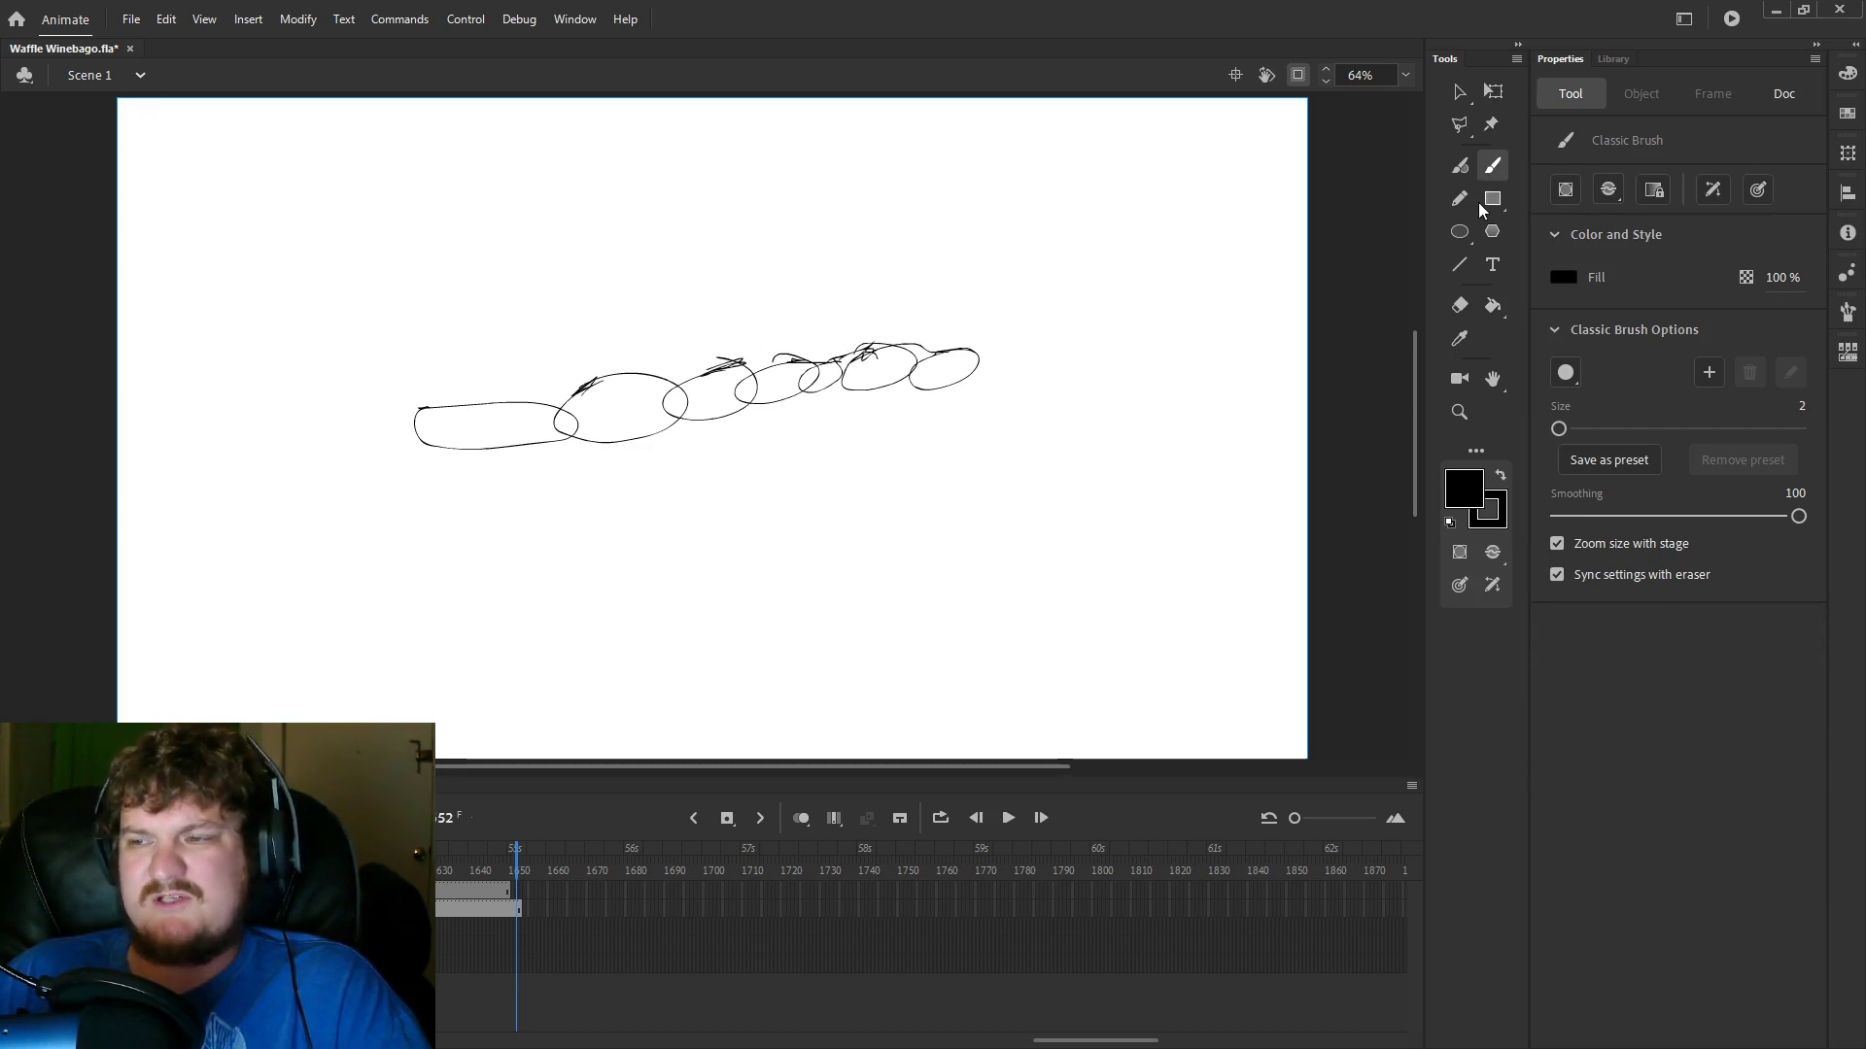
Fill all seven ovals of the chain with black using the Paint Bucket.
{"action": "left_click", "coordinate": [1493, 308]}
{"action": "left_click", "coordinate": [542, 429]}
{"action": "left_click", "coordinate": [622, 408]}
{"action": "left_click", "coordinate": [714, 394]}
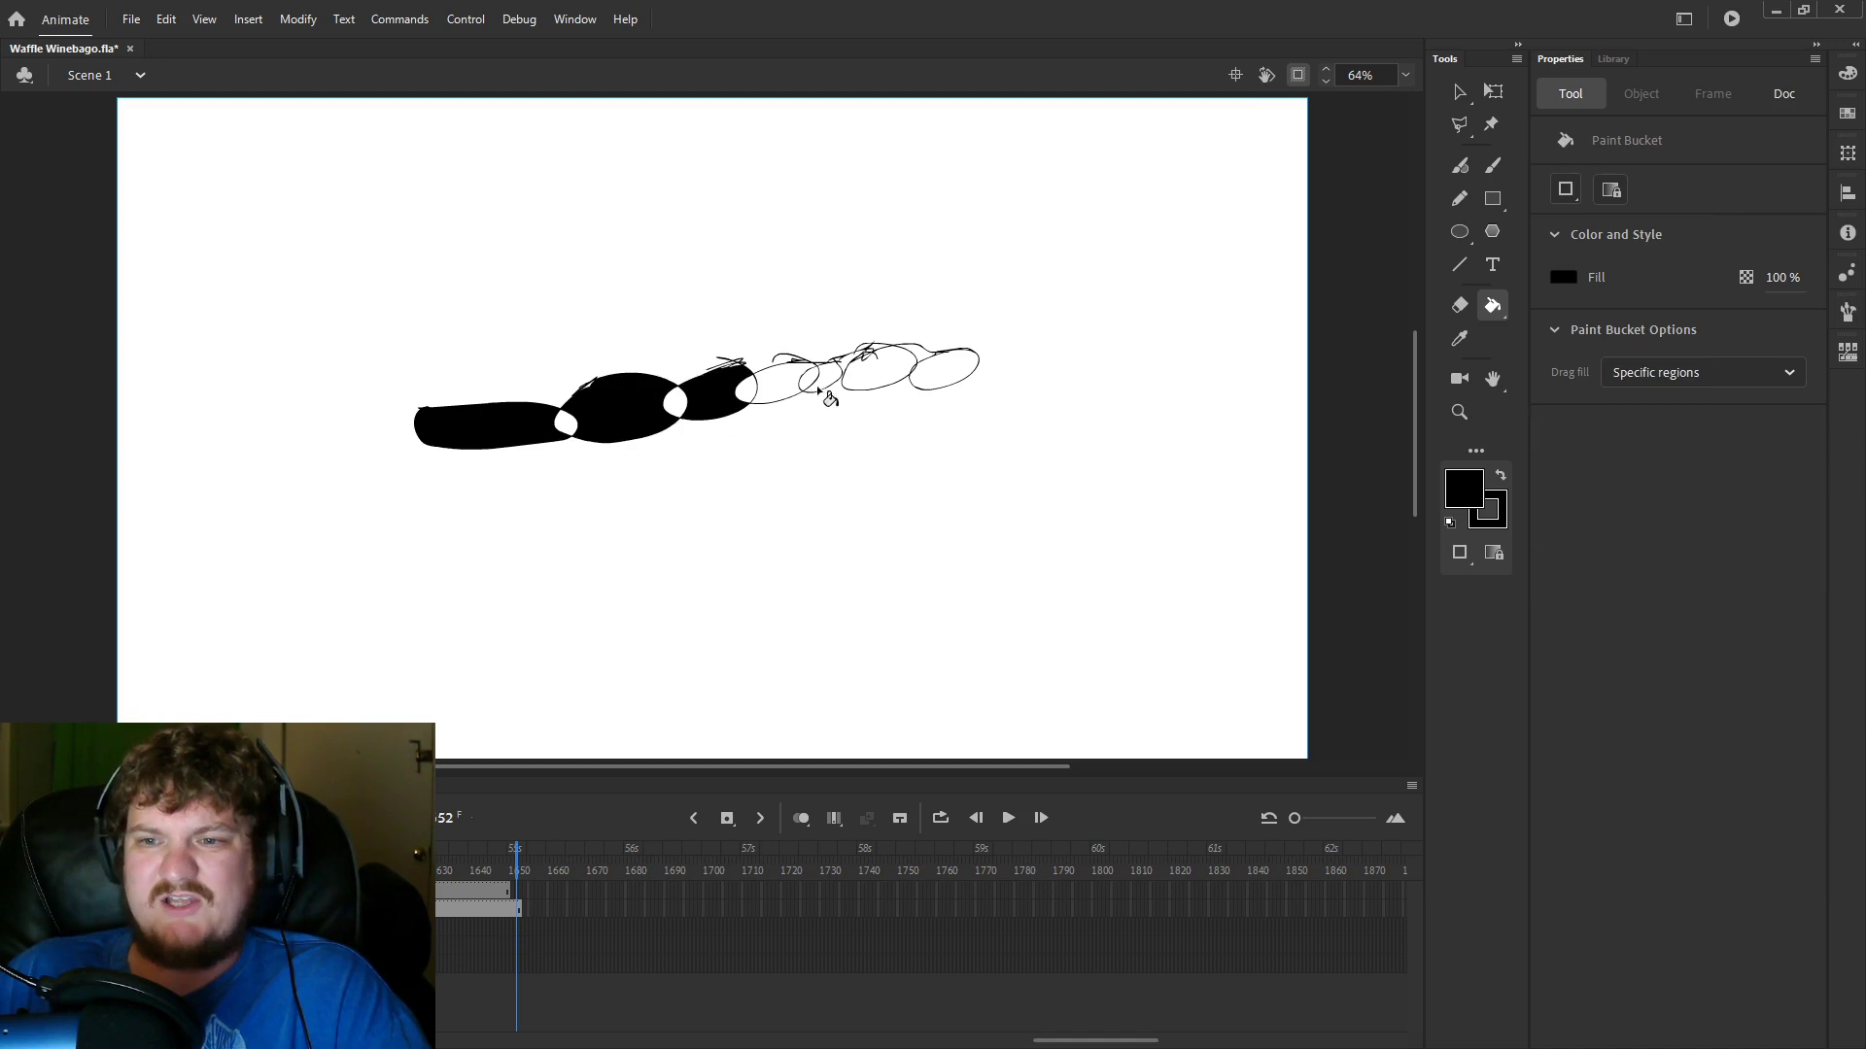
{"action": "left_click", "coordinate": [782, 382]}
{"action": "left_click", "coordinate": [826, 379]}
{"action": "left_click", "coordinate": [879, 367]}
{"action": "left_click", "coordinate": [943, 369]}
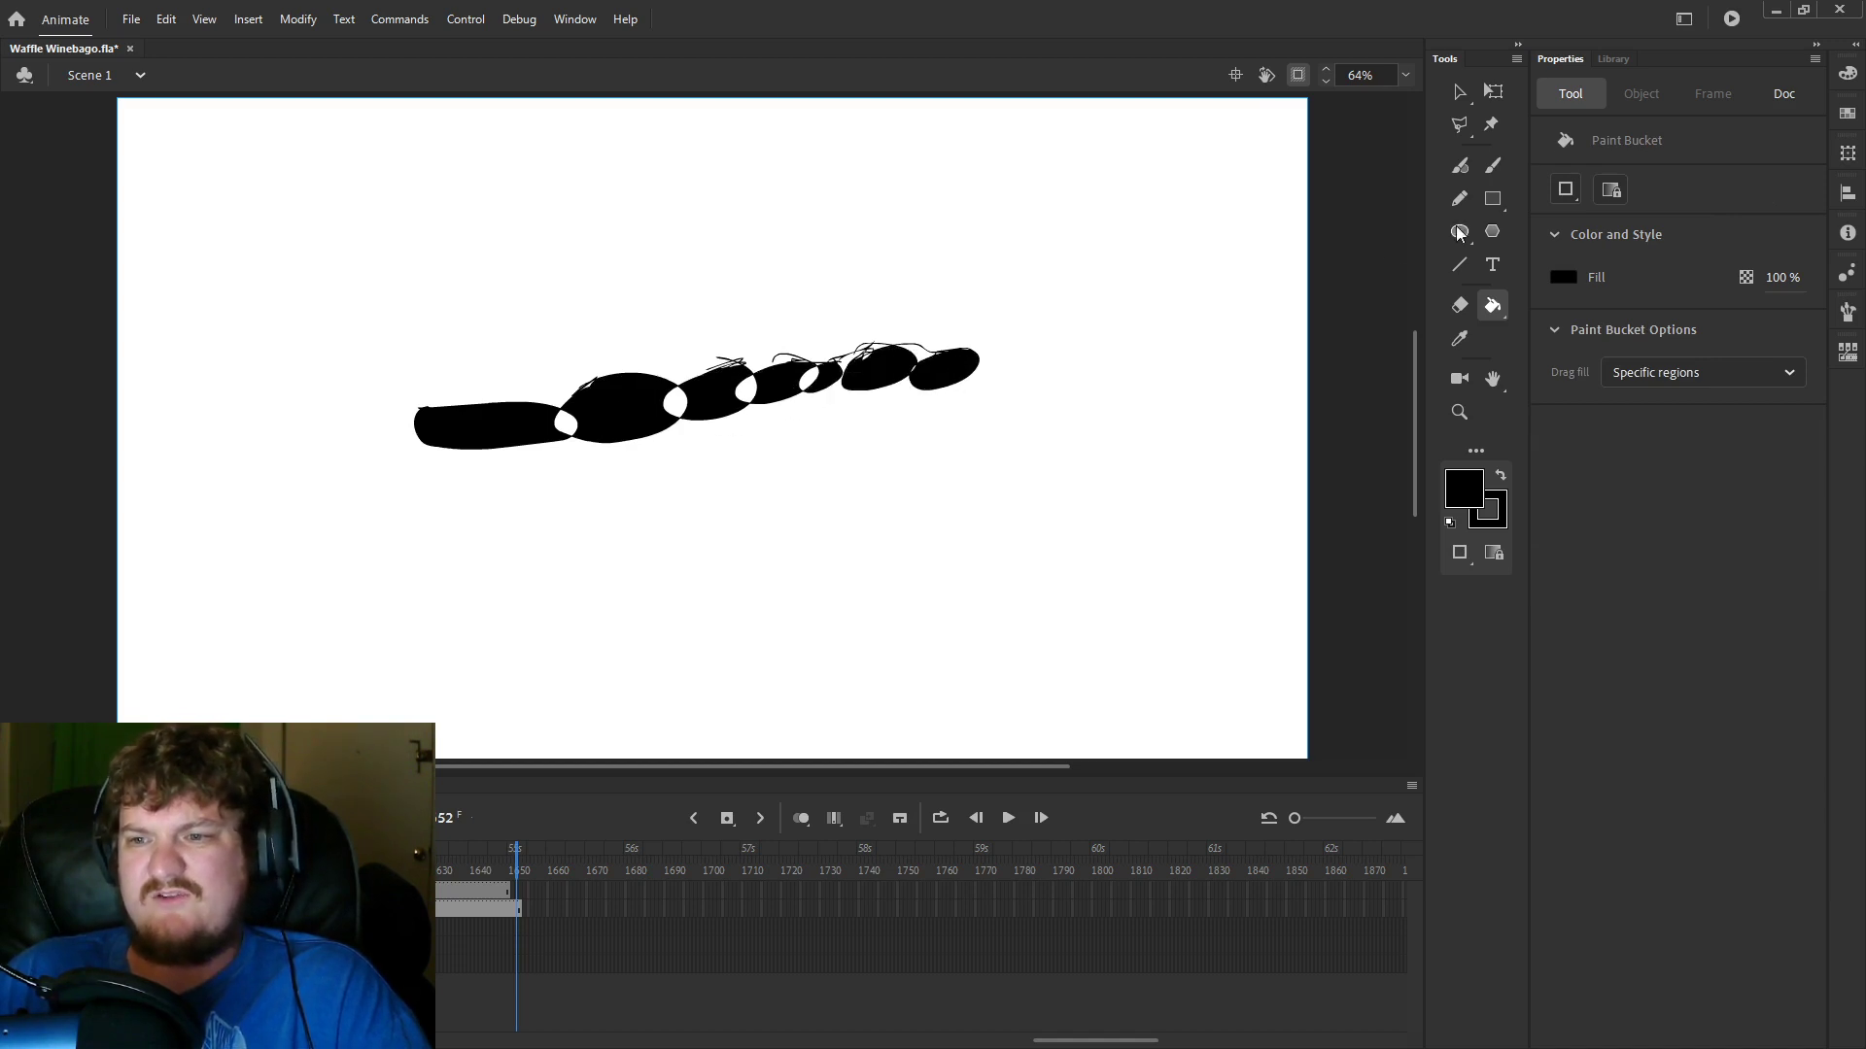
Place six Asset Warp pins along the filled chain, one in each oval except the smallest.
{"action": "left_click", "coordinate": [1492, 91]}
{"action": "left_click", "coordinate": [1491, 125]}
{"action": "left_click", "coordinate": [468, 433]}
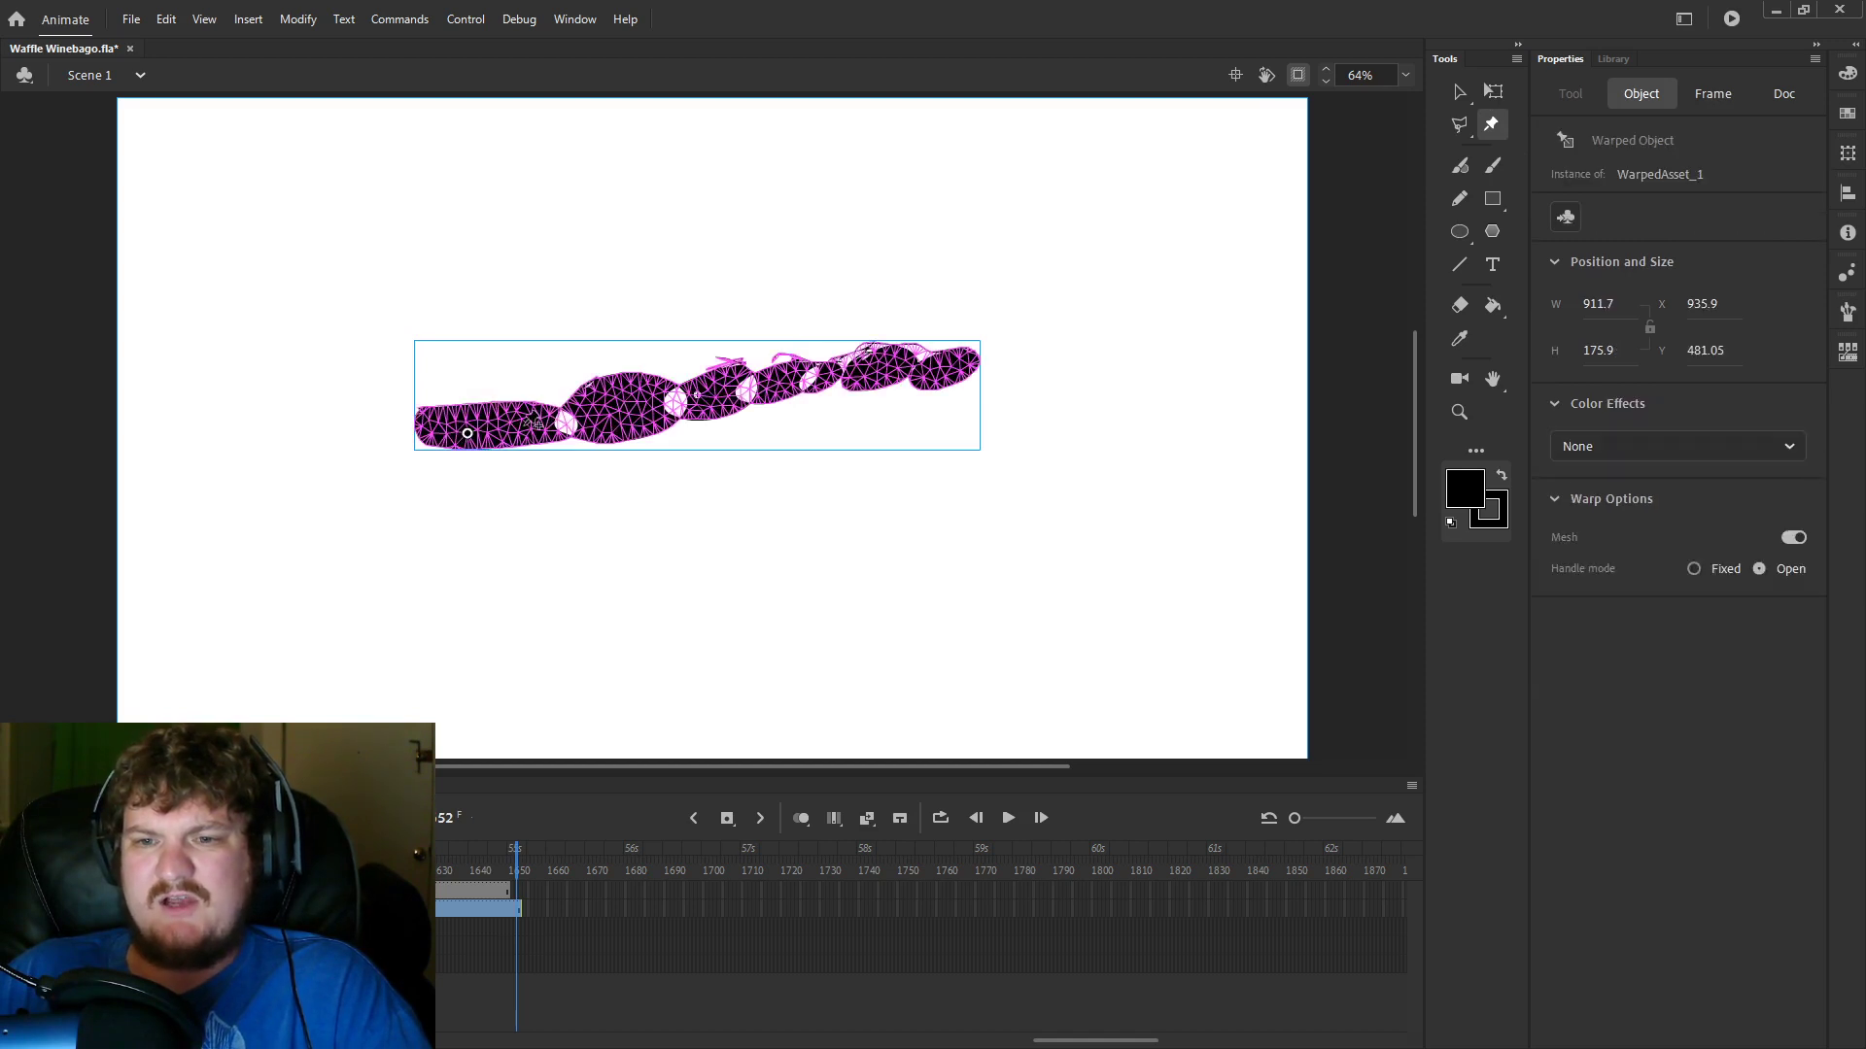
{"action": "left_click", "coordinate": [635, 401]}
{"action": "left_click", "coordinate": [716, 395]}
{"action": "left_click", "coordinate": [778, 381]}
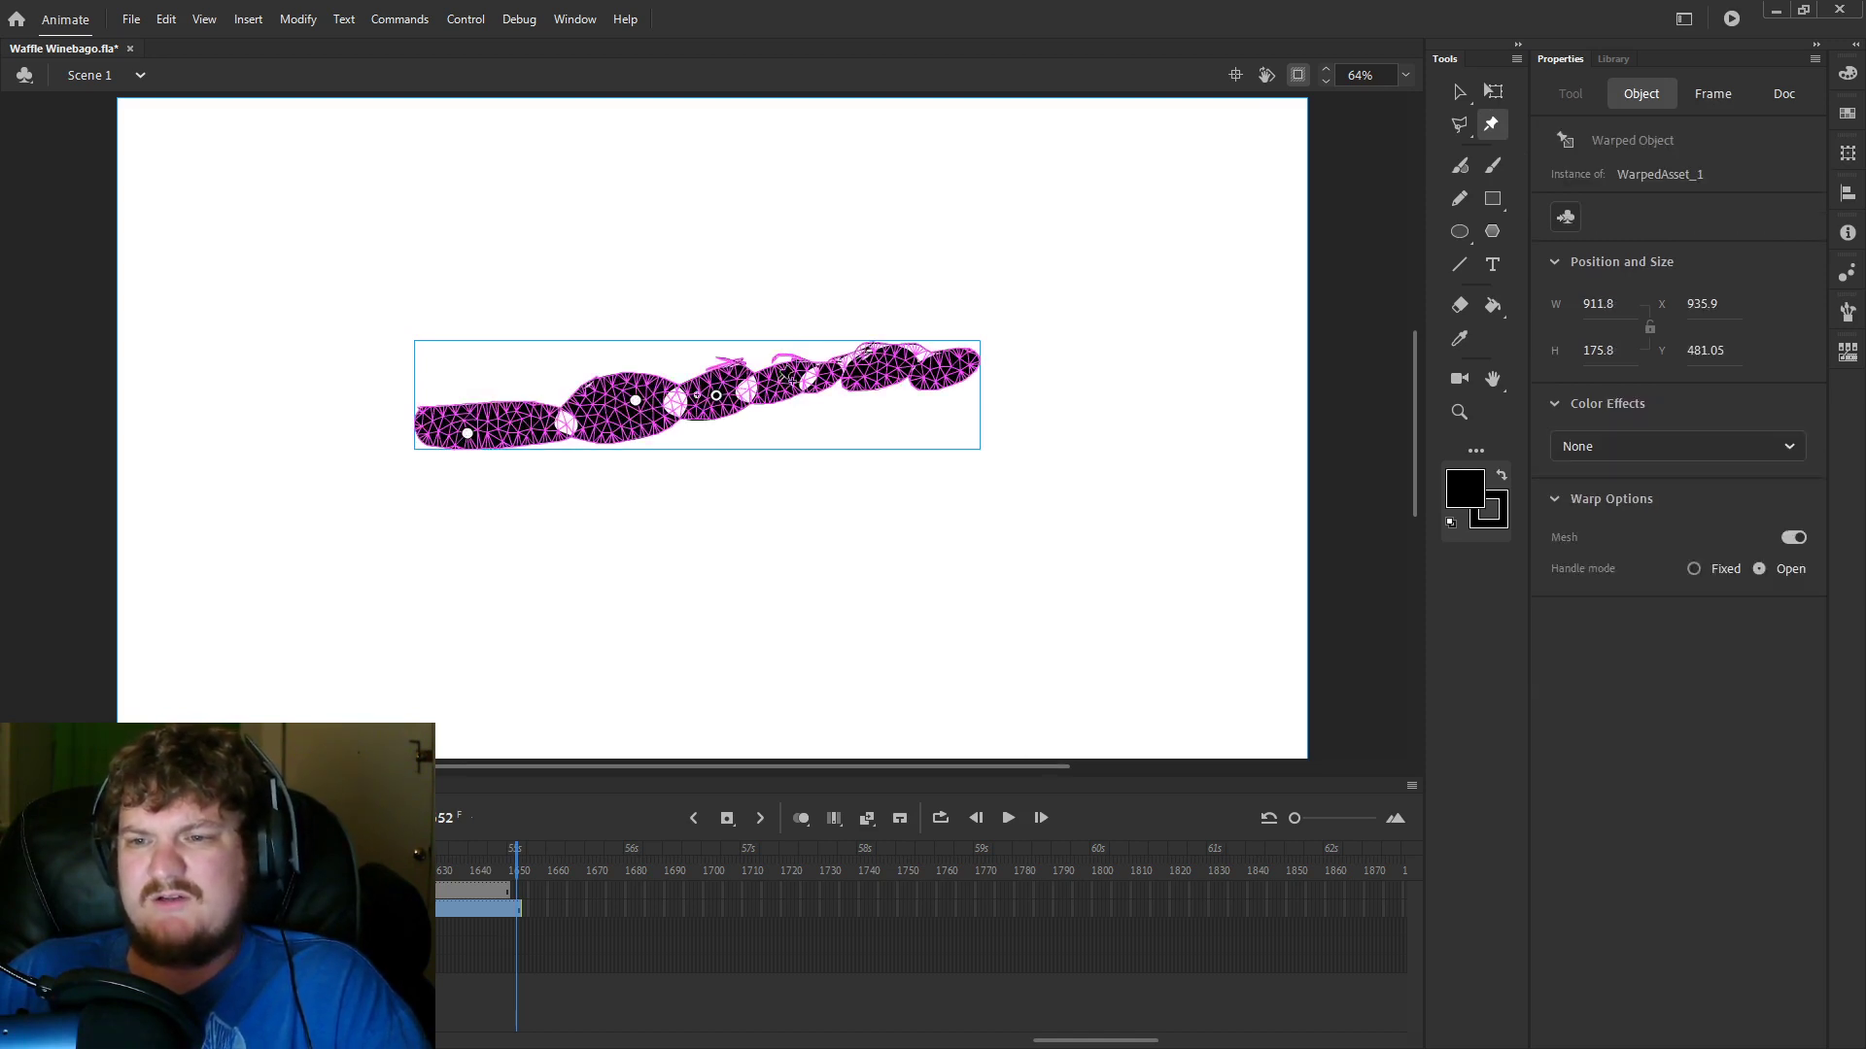
{"action": "left_click", "coordinate": [872, 367]}
{"action": "left_click", "coordinate": [941, 370]}
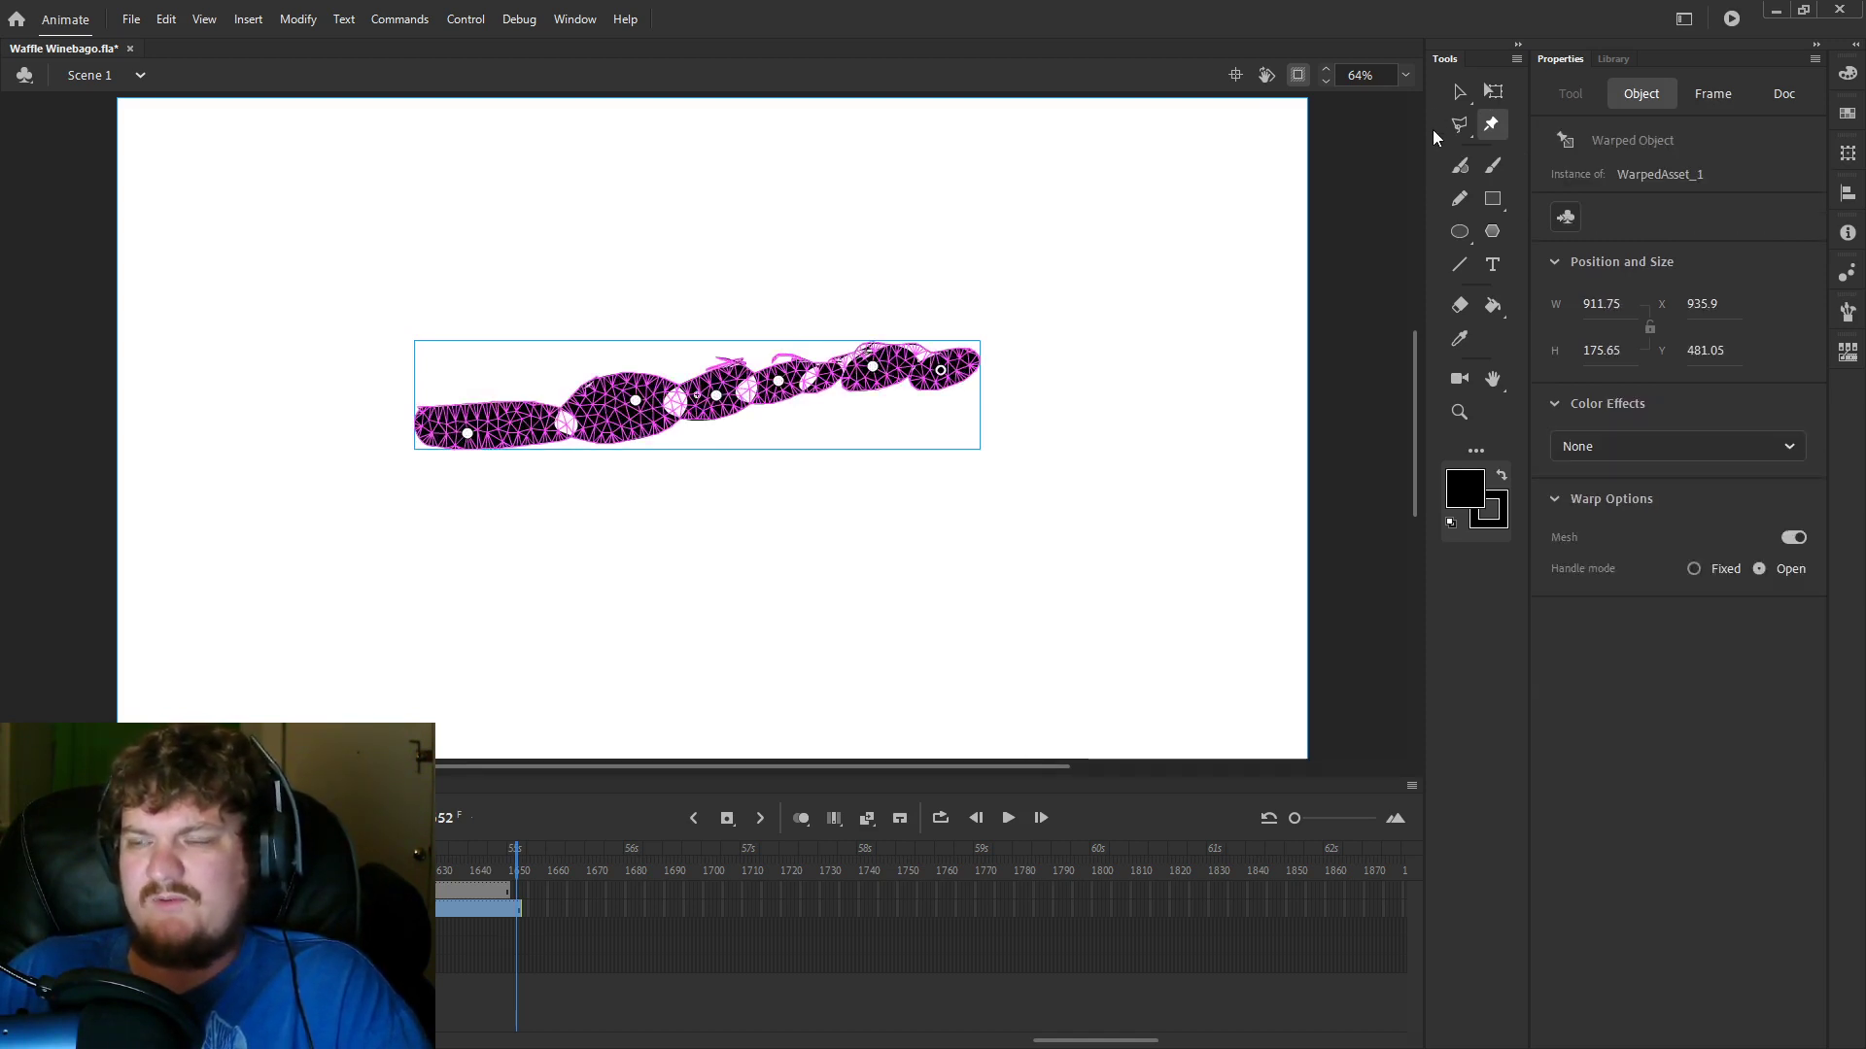
Play back the end of the scene and extend the warped chain's layer to about frame 1672.
{"action": "left_click", "coordinate": [1459, 91]}
{"action": "left_click", "coordinate": [471, 860]}
{"action": "key", "text": "Return"}
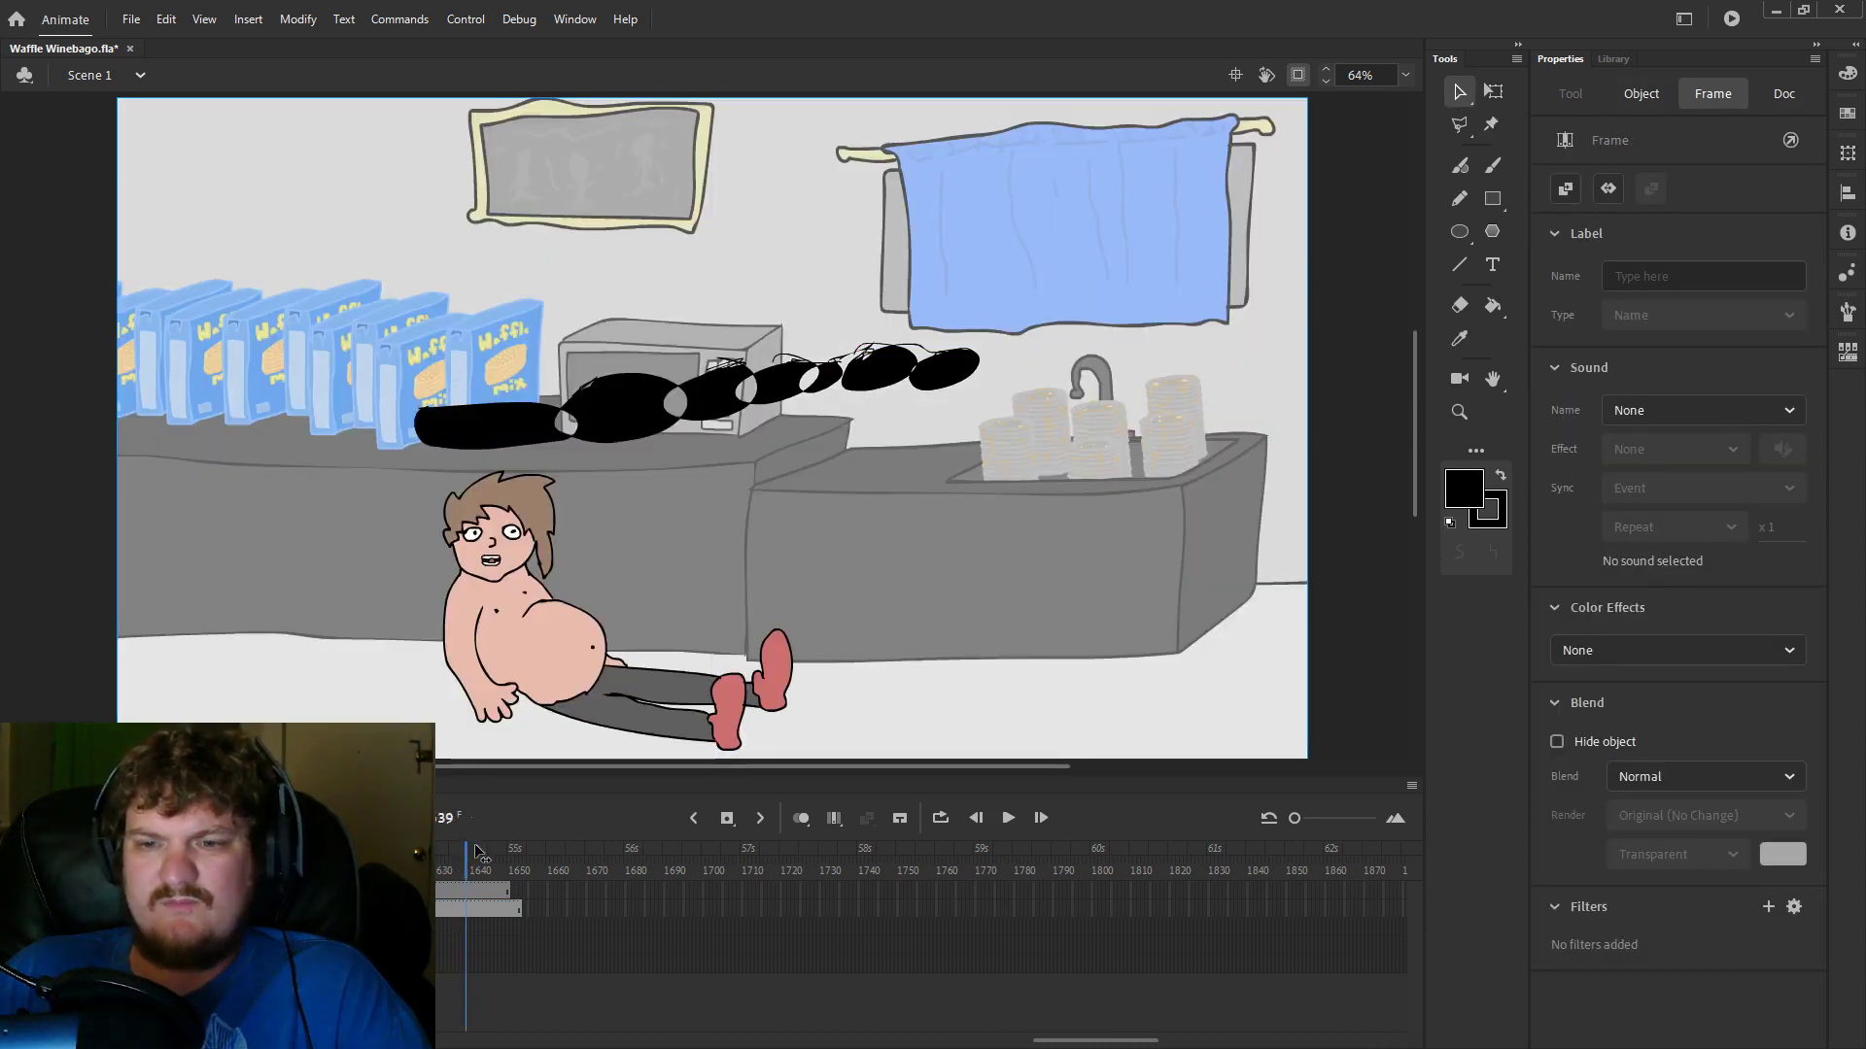
{"action": "left_click", "coordinate": [677, 723]}
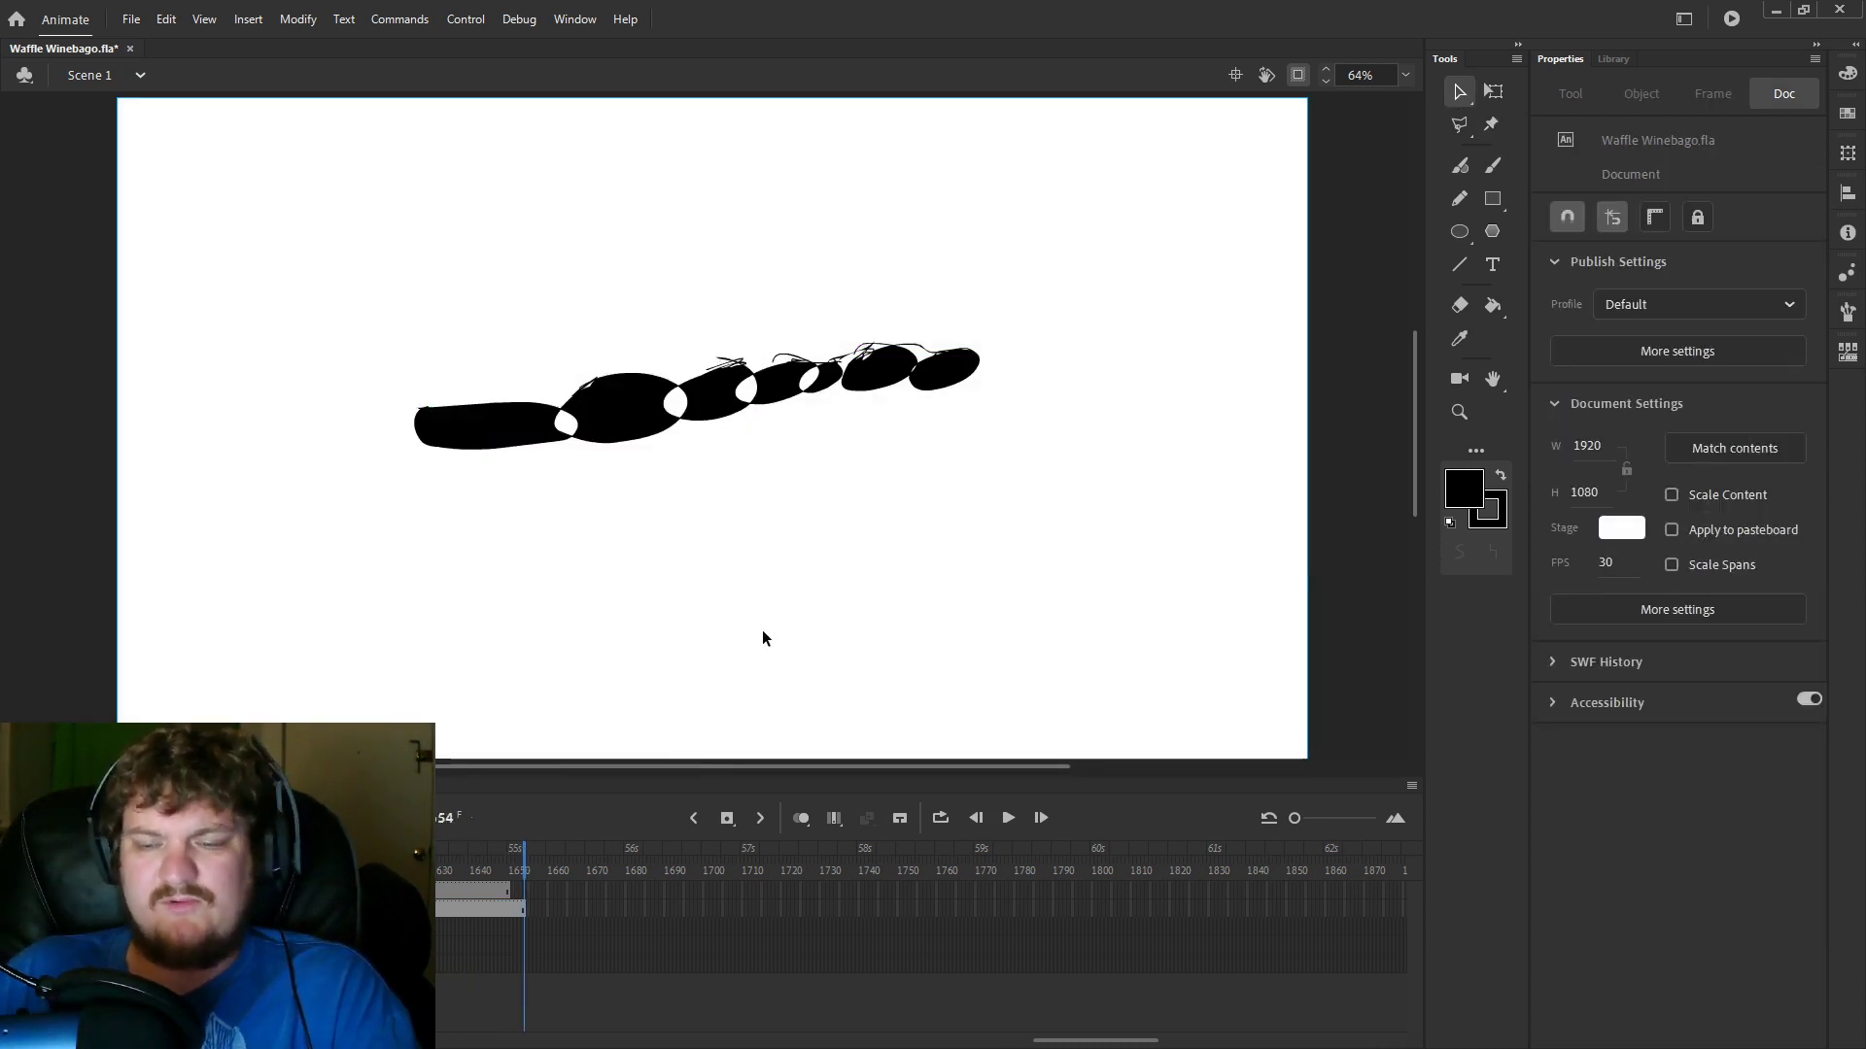
{"action": "left_click", "coordinate": [494, 427]}
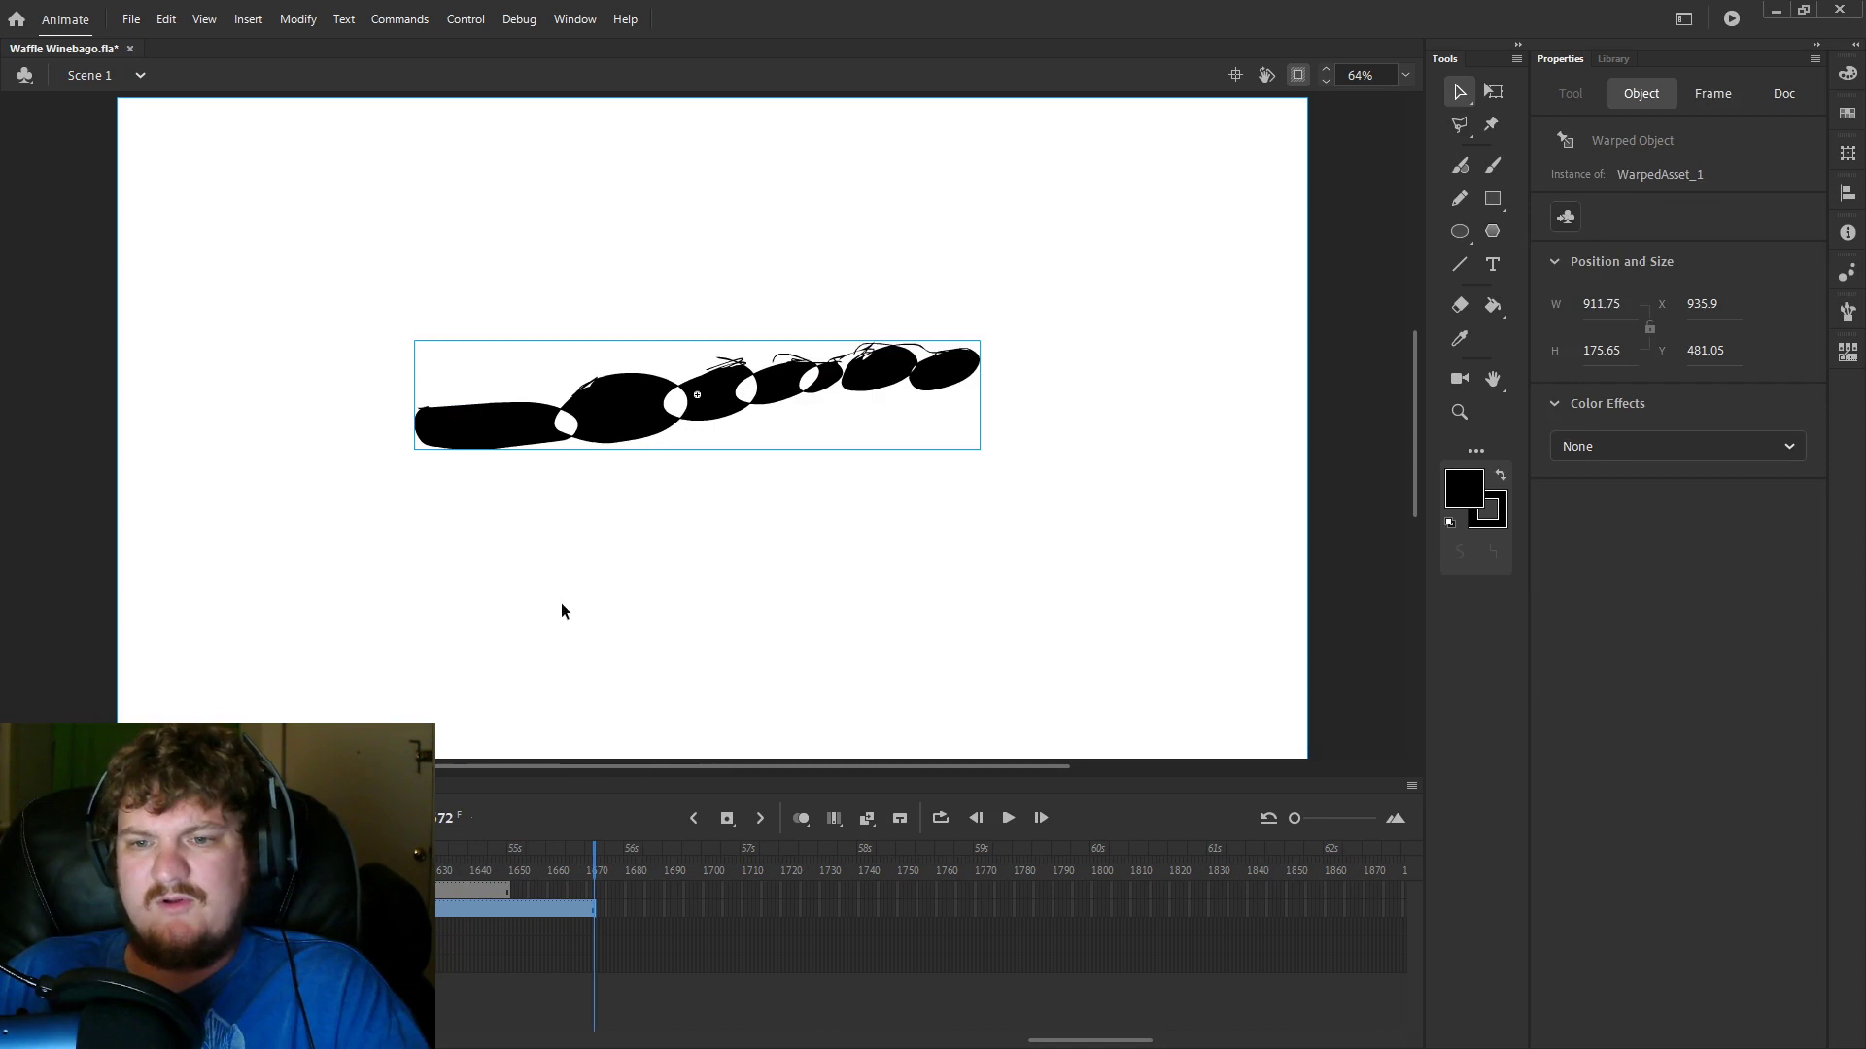
Add a keyframe at about frame 1664 and raise the chain's left end pin to bend that end upward.
{"action": "left_click", "coordinate": [563, 870]}
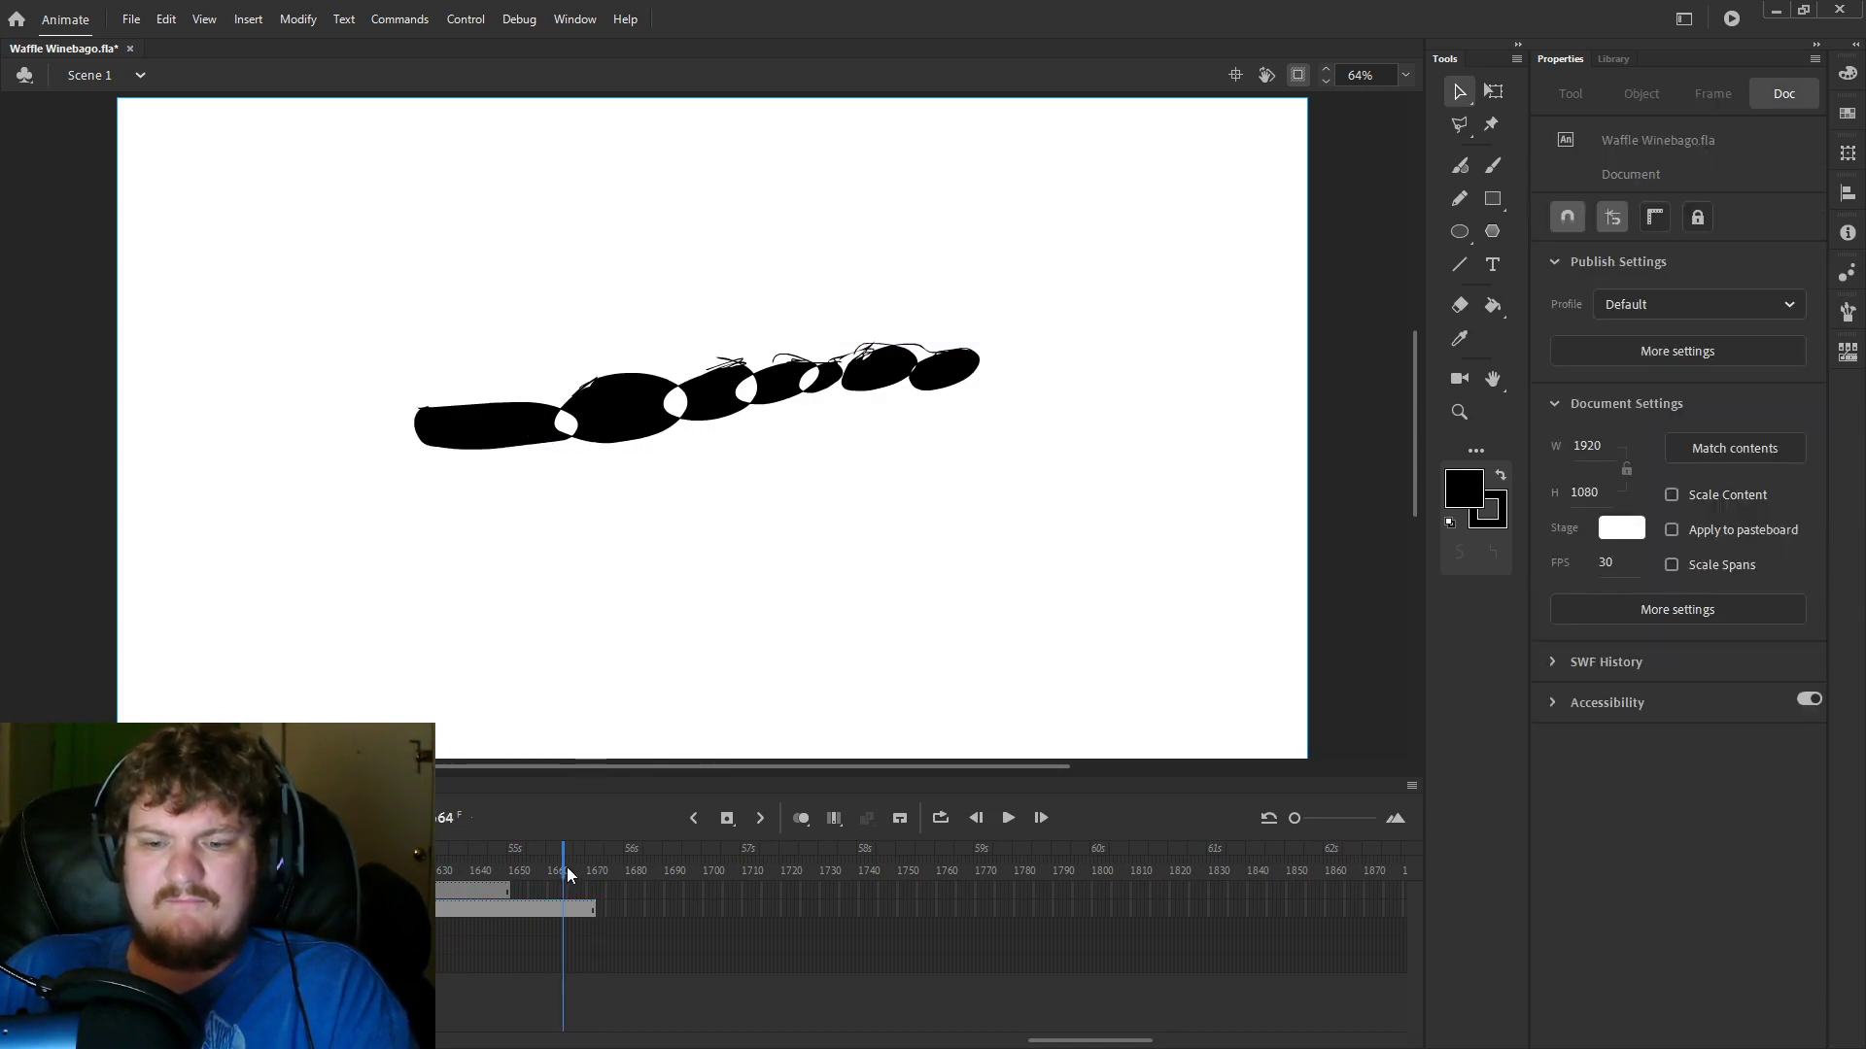
{"action": "left_click", "coordinate": [479, 437]}
{"action": "left_click", "coordinate": [1492, 124]}
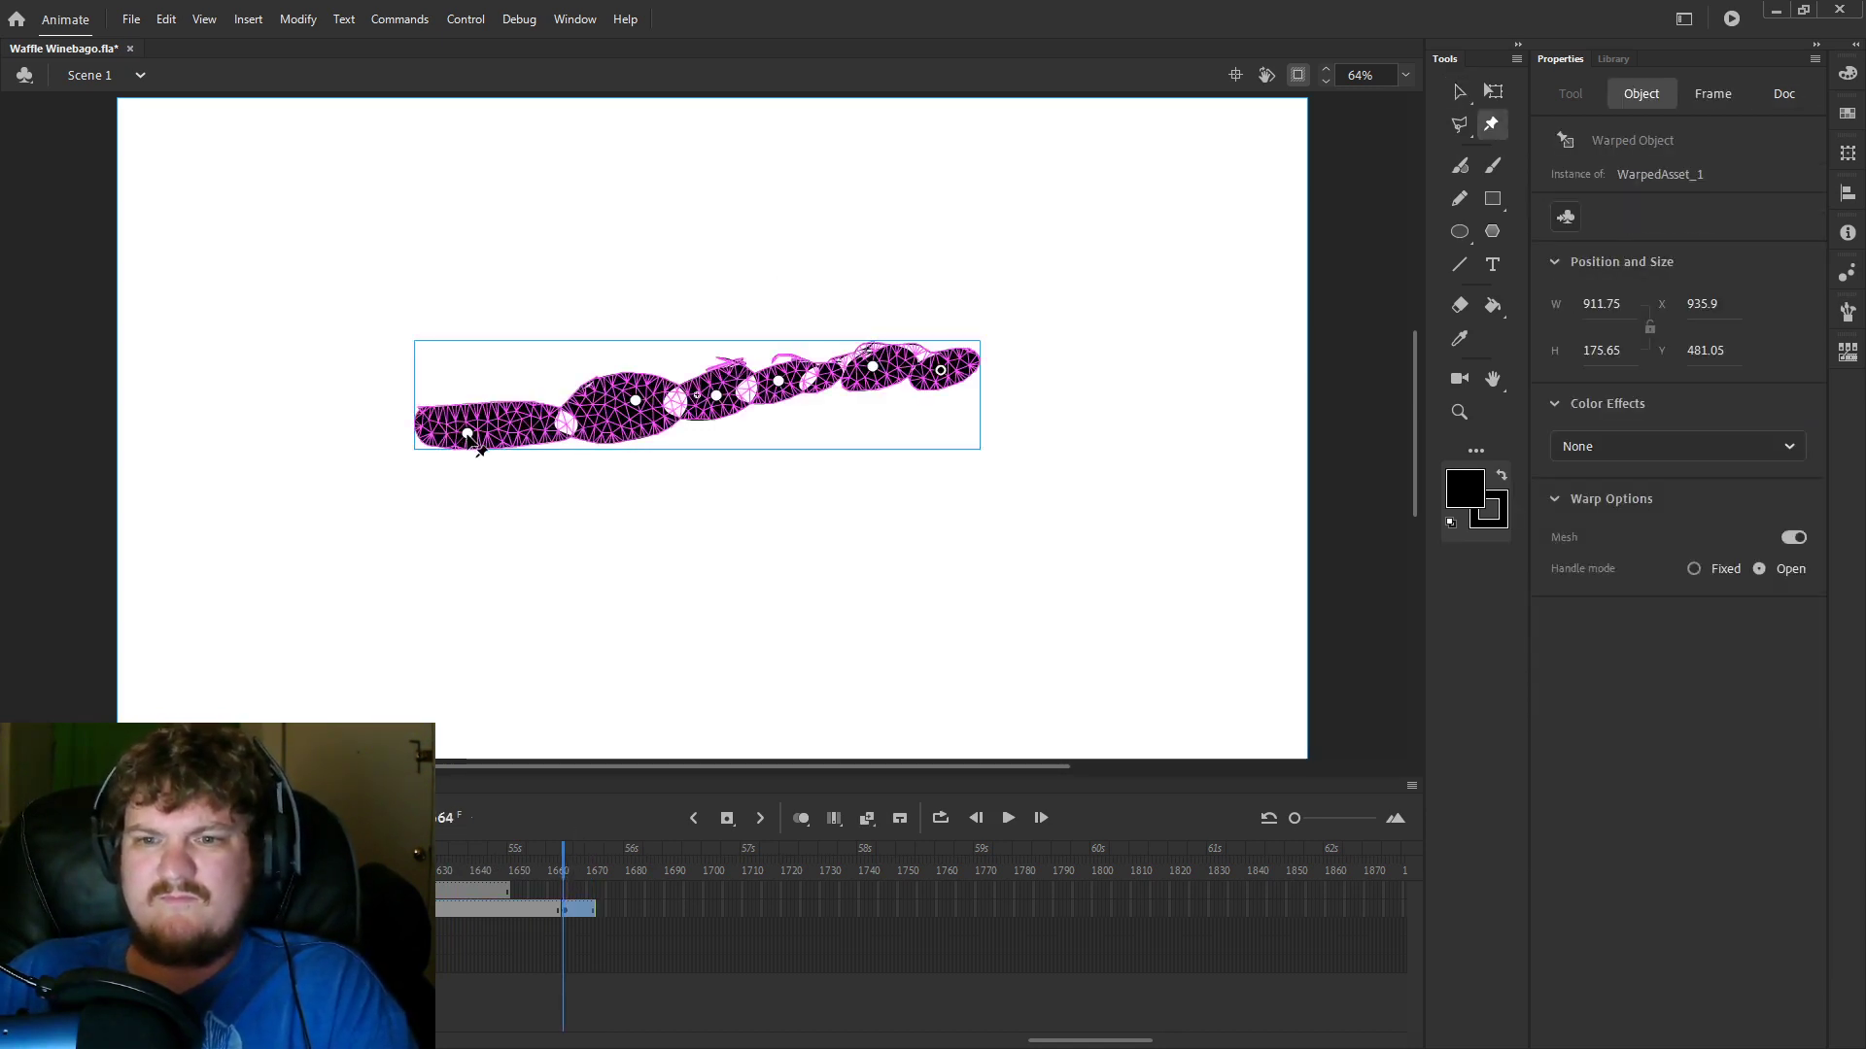
{"action": "left_click_drag", "start_coordinate": [476, 443], "coordinate": [458, 347]}
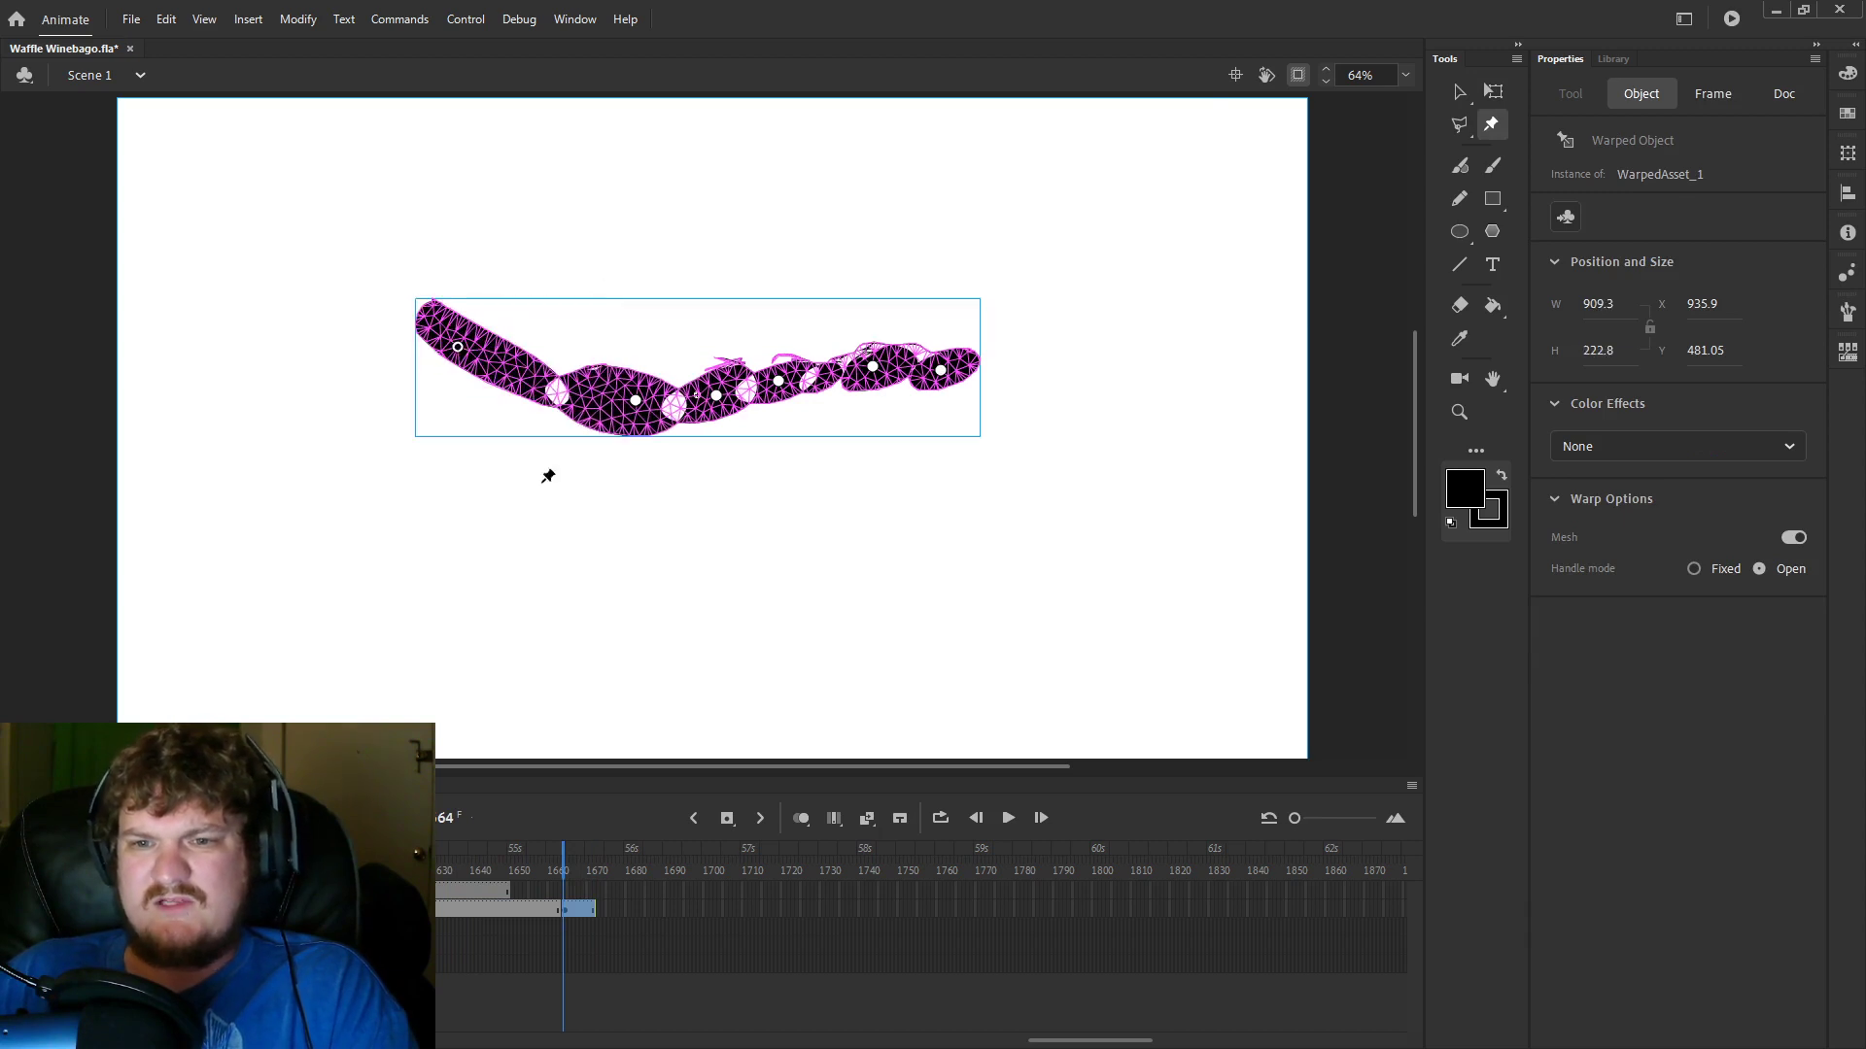
Go to about frame 1668 and pull the chain's right end pin up to bend that end upward.
{"action": "mouse_move", "coordinate": [569, 872]}
{"action": "left_mouse_down"}
{"action": "mouse_move", "coordinate": [542, 871]}
{"action": "mouse_move", "coordinate": [580, 859]}
{"action": "left_mouse_up"}
{"action": "left_click", "coordinate": [939, 389]}
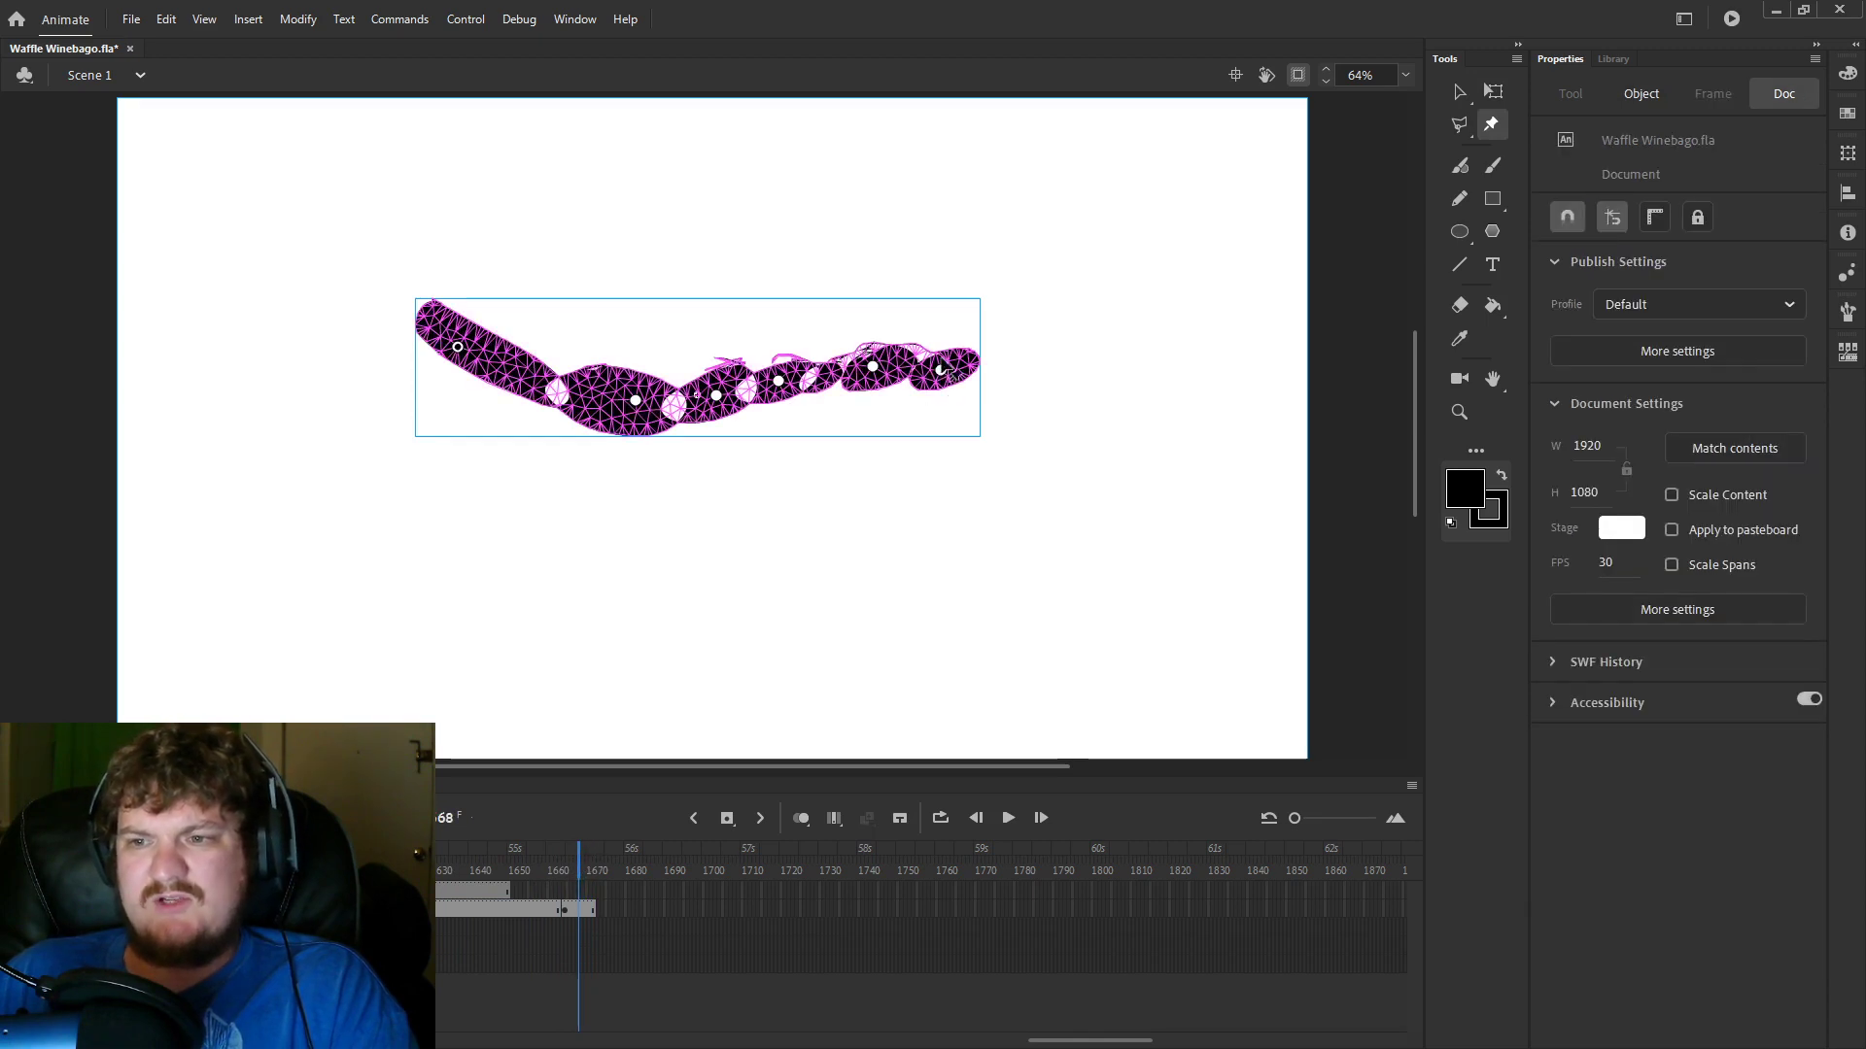
{"action": "left_click_drag", "start_coordinate": [941, 370], "coordinate": [963, 243]}
At about frame 1669, raise the second warp pin and pull the fourth and fifth pins outward to bend the chain into a wave.
{"action": "mouse_move", "coordinate": [589, 872]}
{"action": "left_mouse_down"}
{"action": "mouse_move", "coordinate": [537, 868]}
{"action": "mouse_move", "coordinate": [582, 865]}
{"action": "left_mouse_up"}
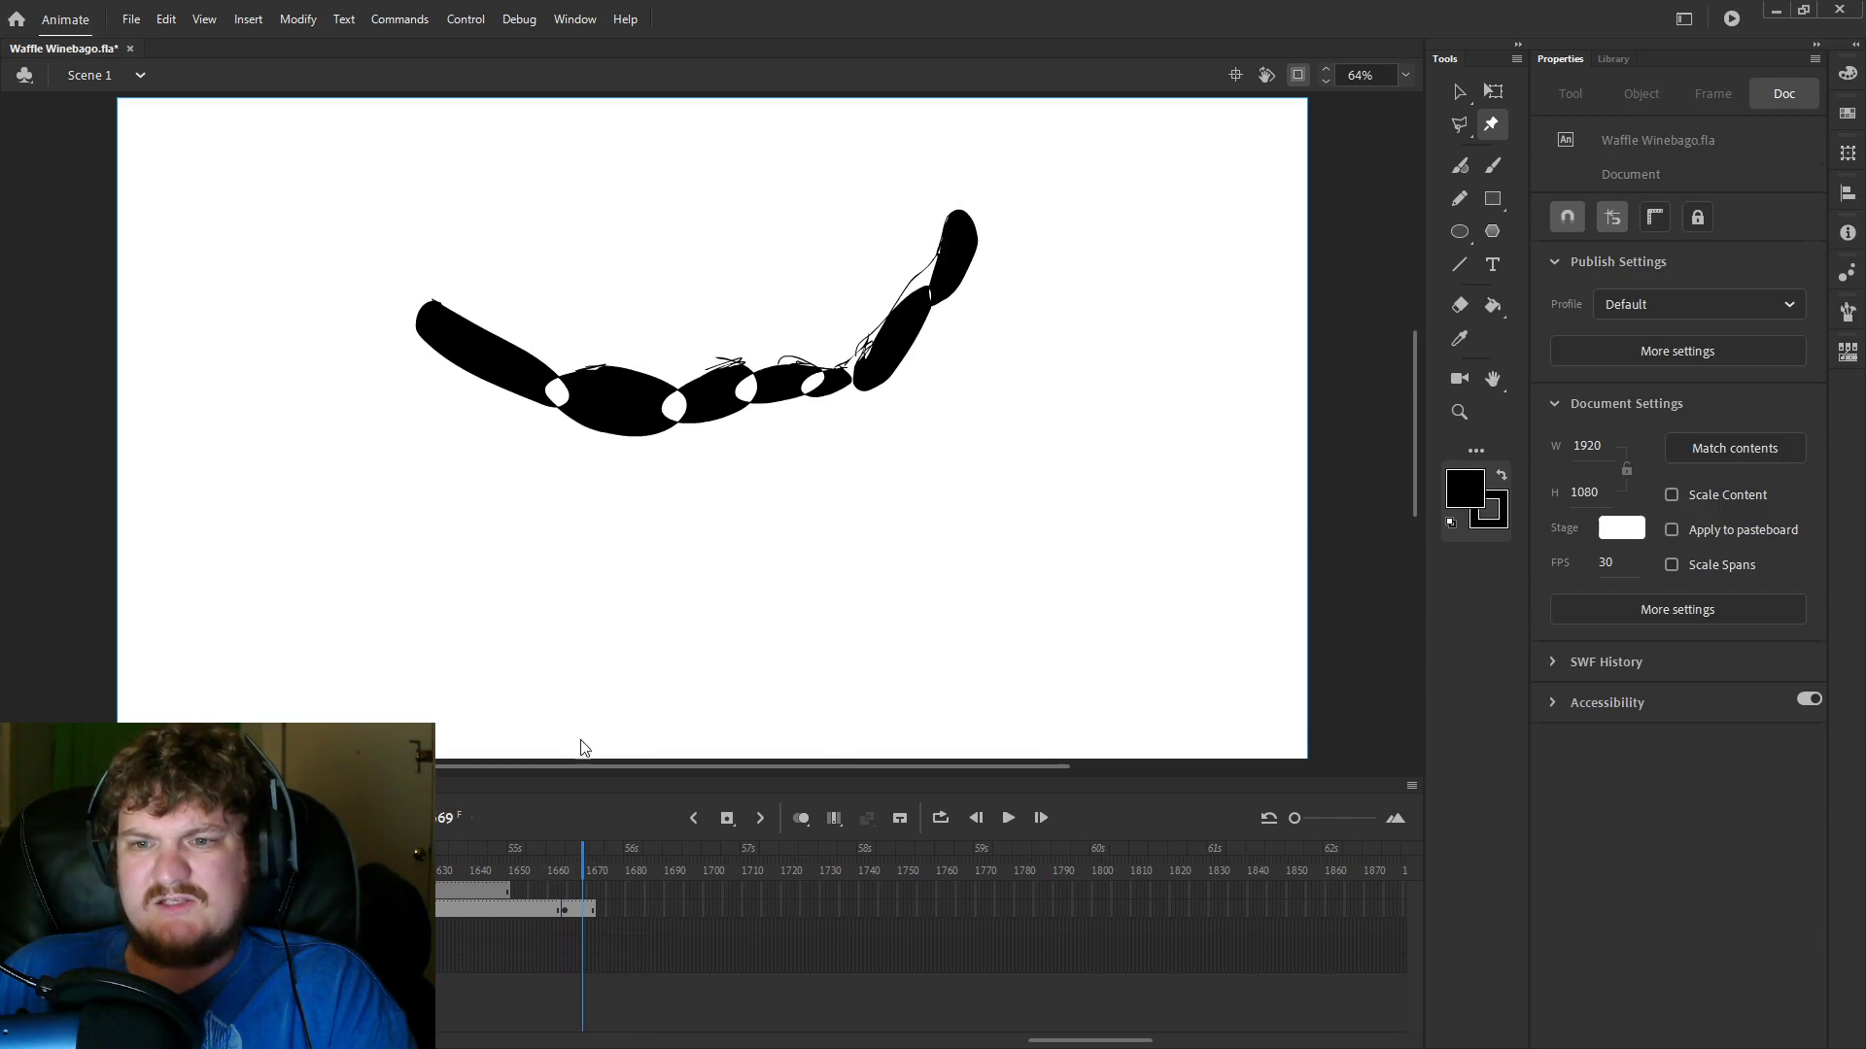
{"action": "left_click", "coordinate": [626, 408]}
{"action": "left_click_drag", "start_coordinate": [645, 408], "coordinate": [648, 249]}
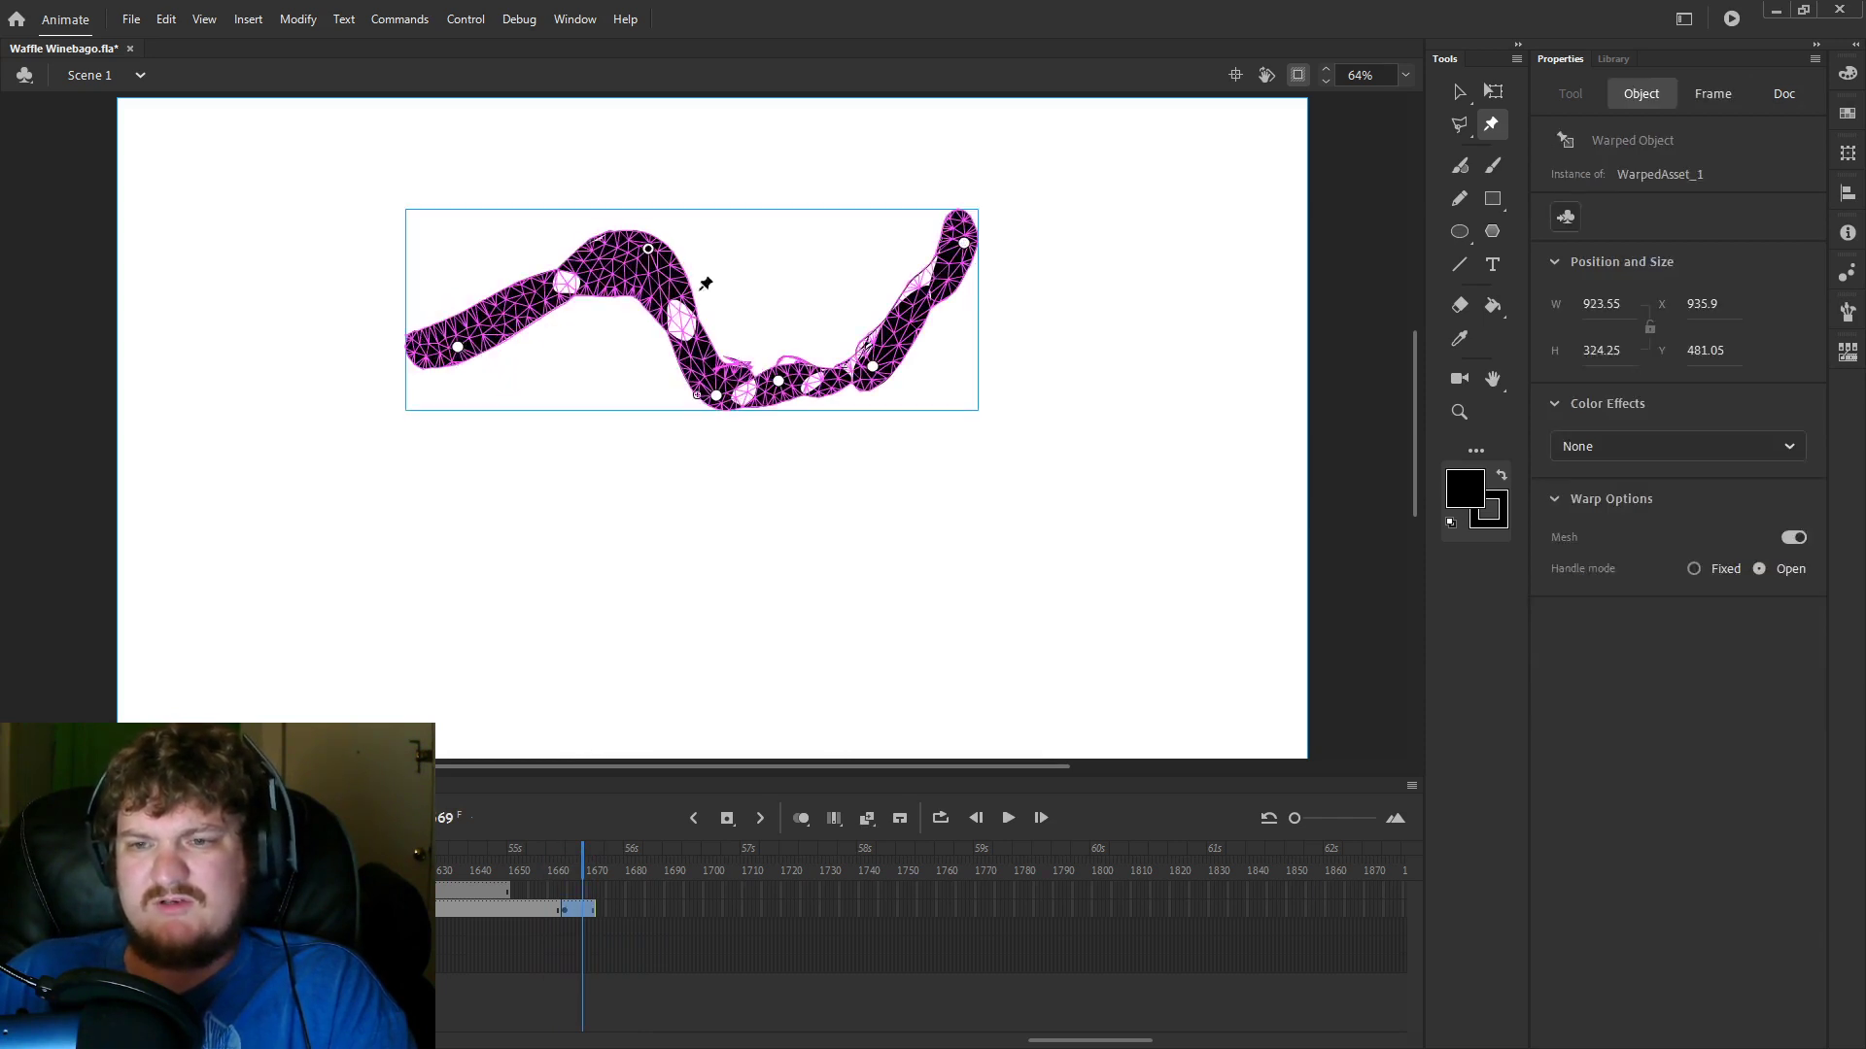
{"action": "left_click_drag", "start_coordinate": [778, 382], "coordinate": [834, 489]}
{"action": "left_click_drag", "start_coordinate": [882, 385], "coordinate": [970, 410]}
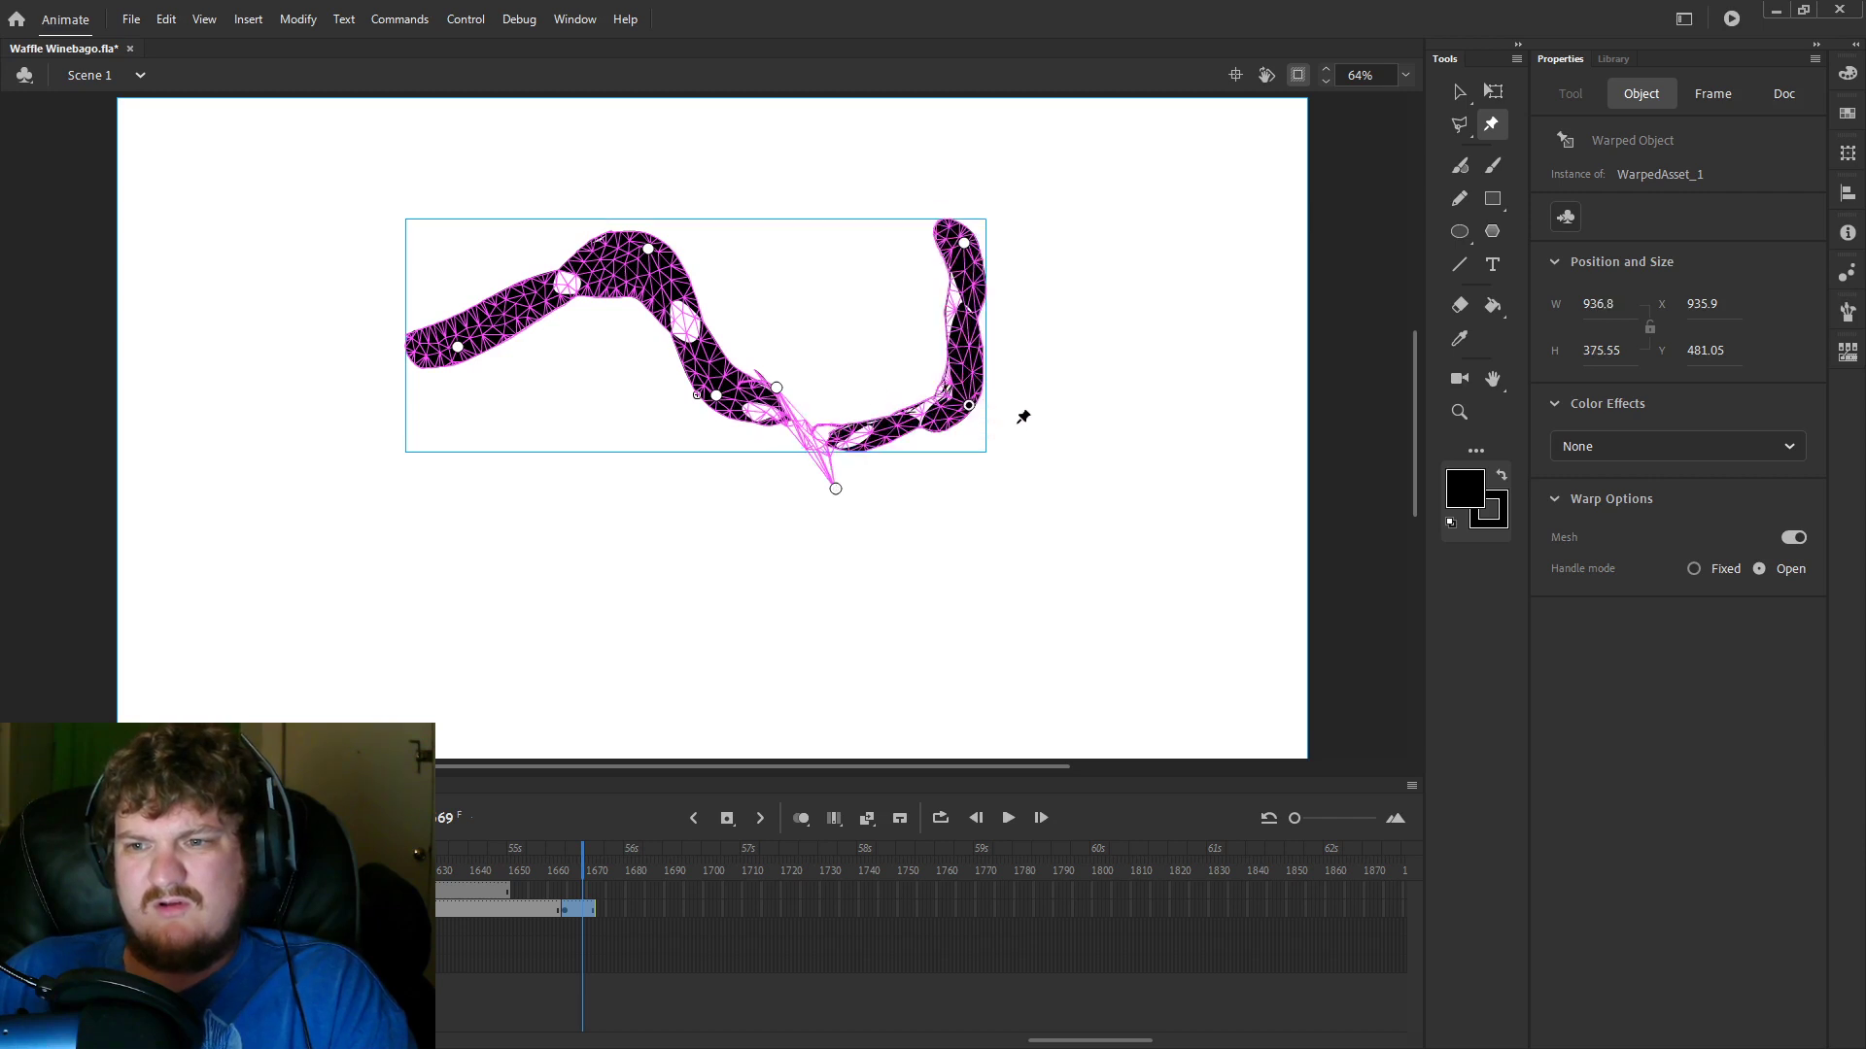
At about frame 1666, move the whole warped chain down and to the left with Free Transform.
{"action": "mouse_move", "coordinate": [541, 872]}
{"action": "left_mouse_down"}
{"action": "mouse_move", "coordinate": [590, 858]}
{"action": "mouse_move", "coordinate": [571, 861]}
{"action": "left_mouse_up"}
{"action": "left_click", "coordinate": [878, 557]}
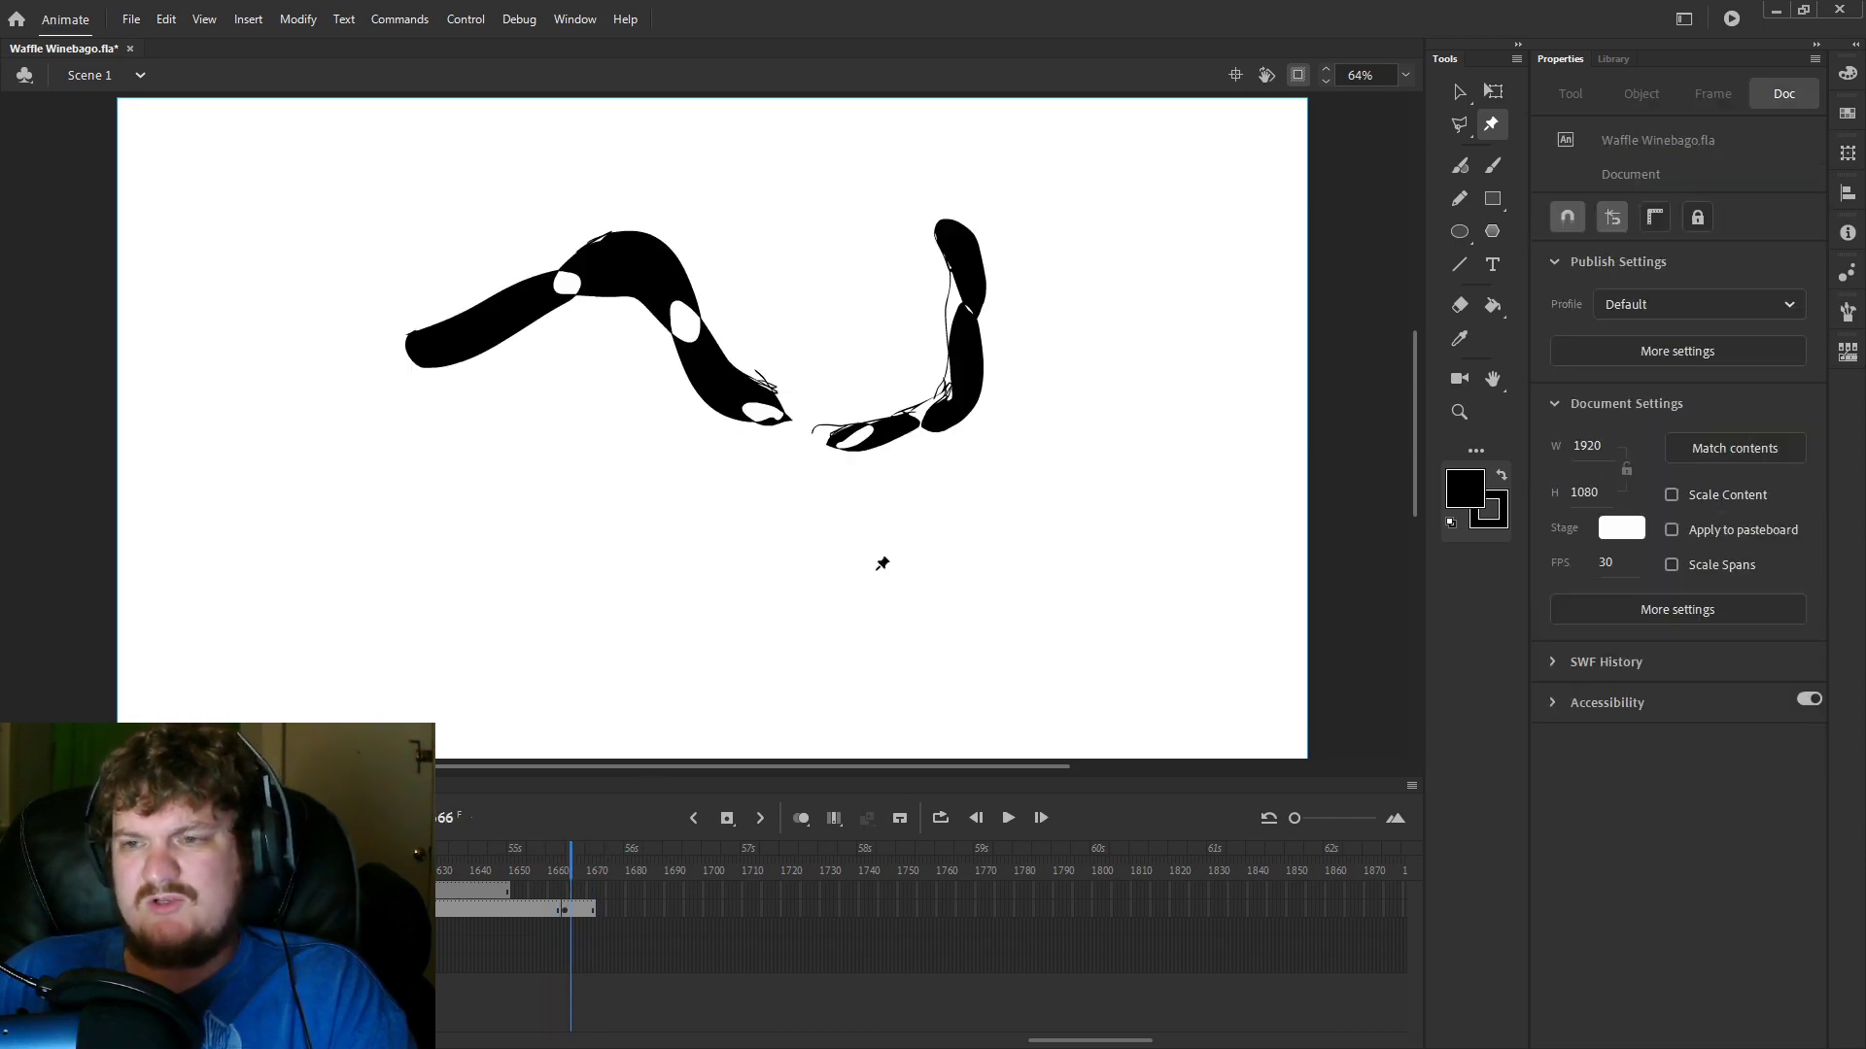
{"action": "left_click", "coordinate": [1494, 92]}
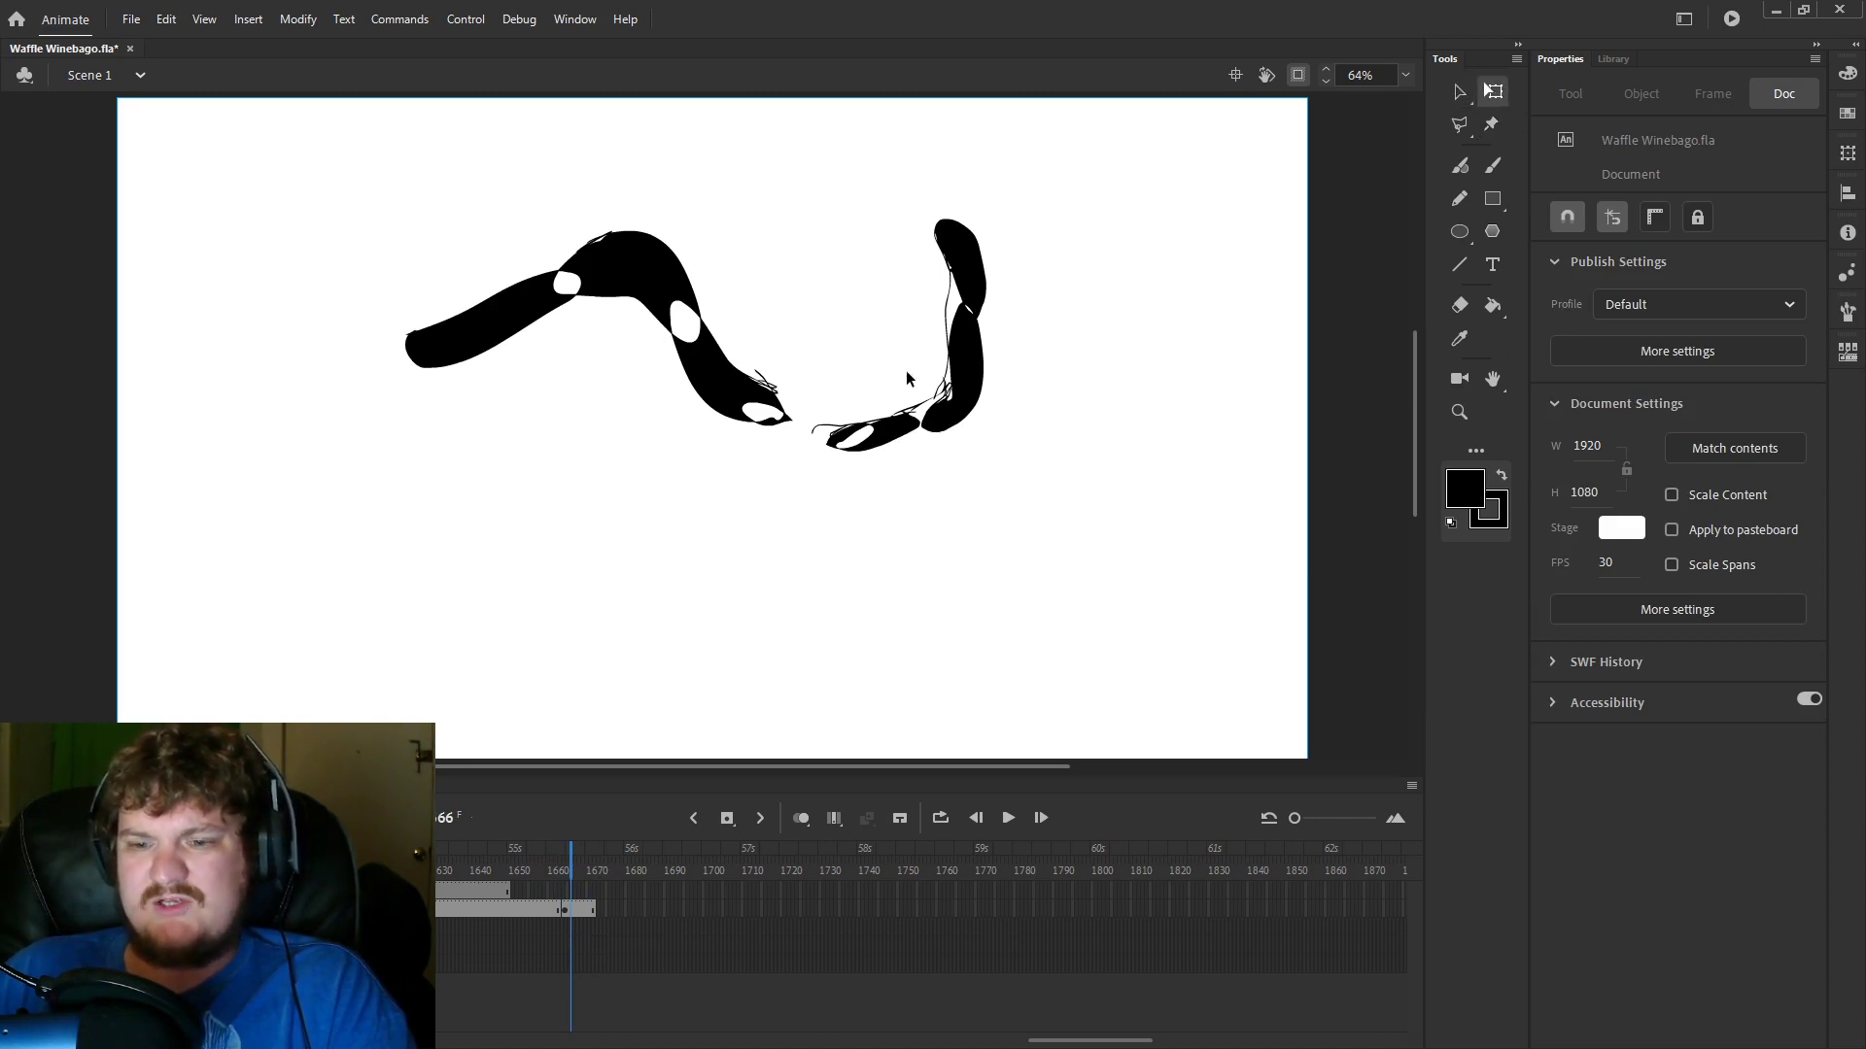
{"action": "key", "text": "ctrl+a"}
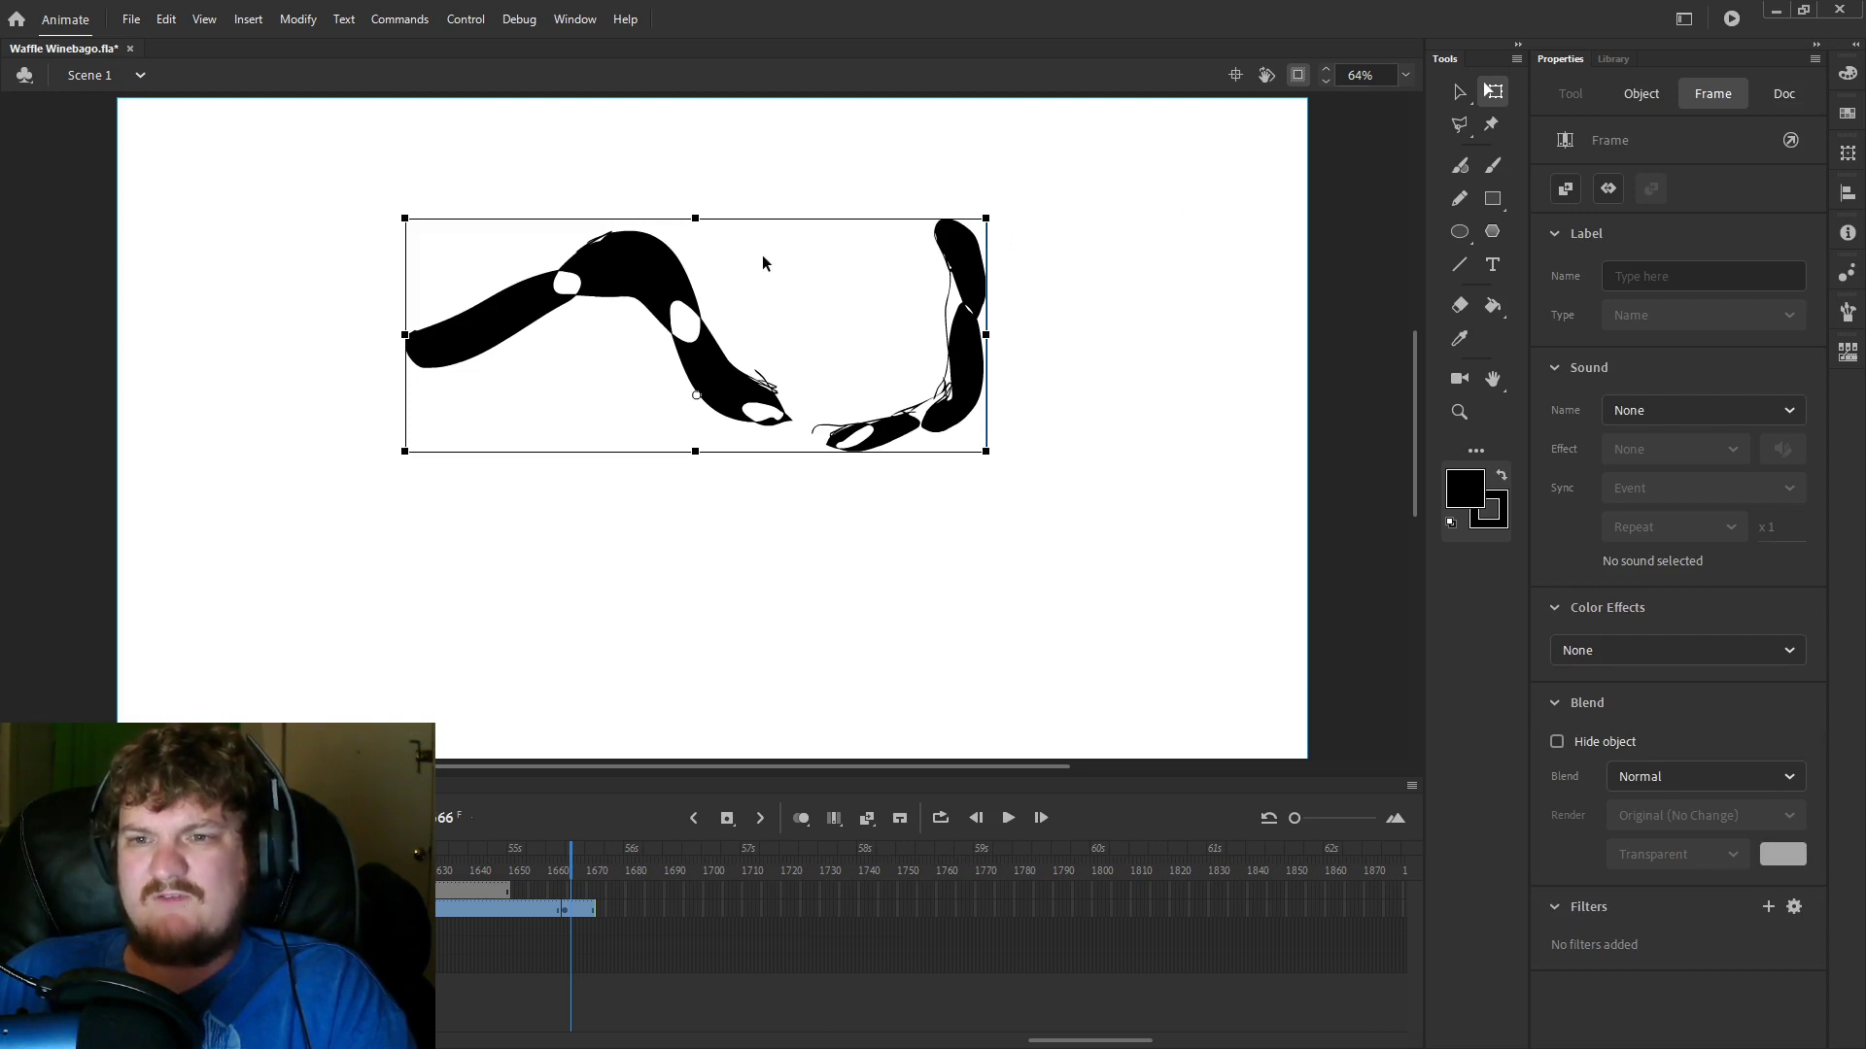
{"action": "left_click_drag", "start_coordinate": [617, 275], "coordinate": [572, 349]}
{"action": "left_click_drag", "start_coordinate": [563, 863], "coordinate": [569, 863]}
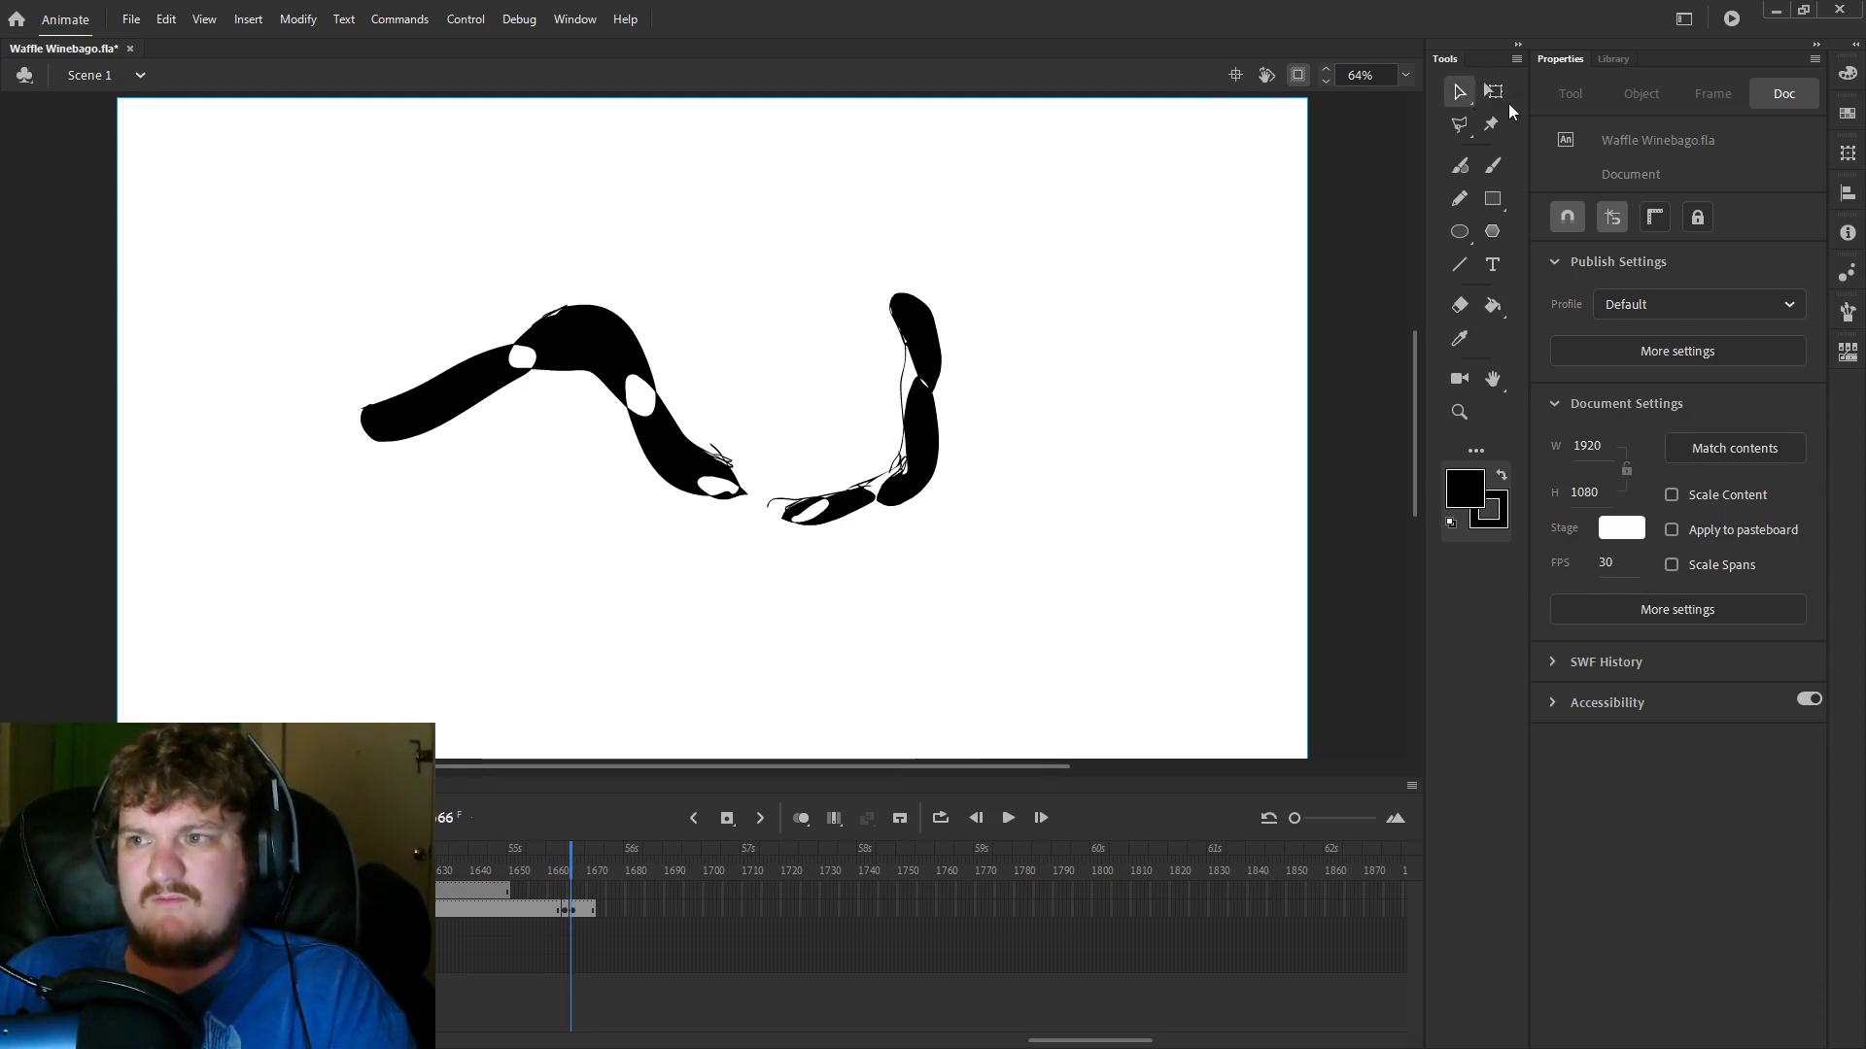
Lower the chain's second warp pin, raise the fourth pin, and pull the pin beside the right end up and inward.
{"action": "left_click", "coordinate": [1491, 123]}
{"action": "left_click", "coordinate": [573, 345]}
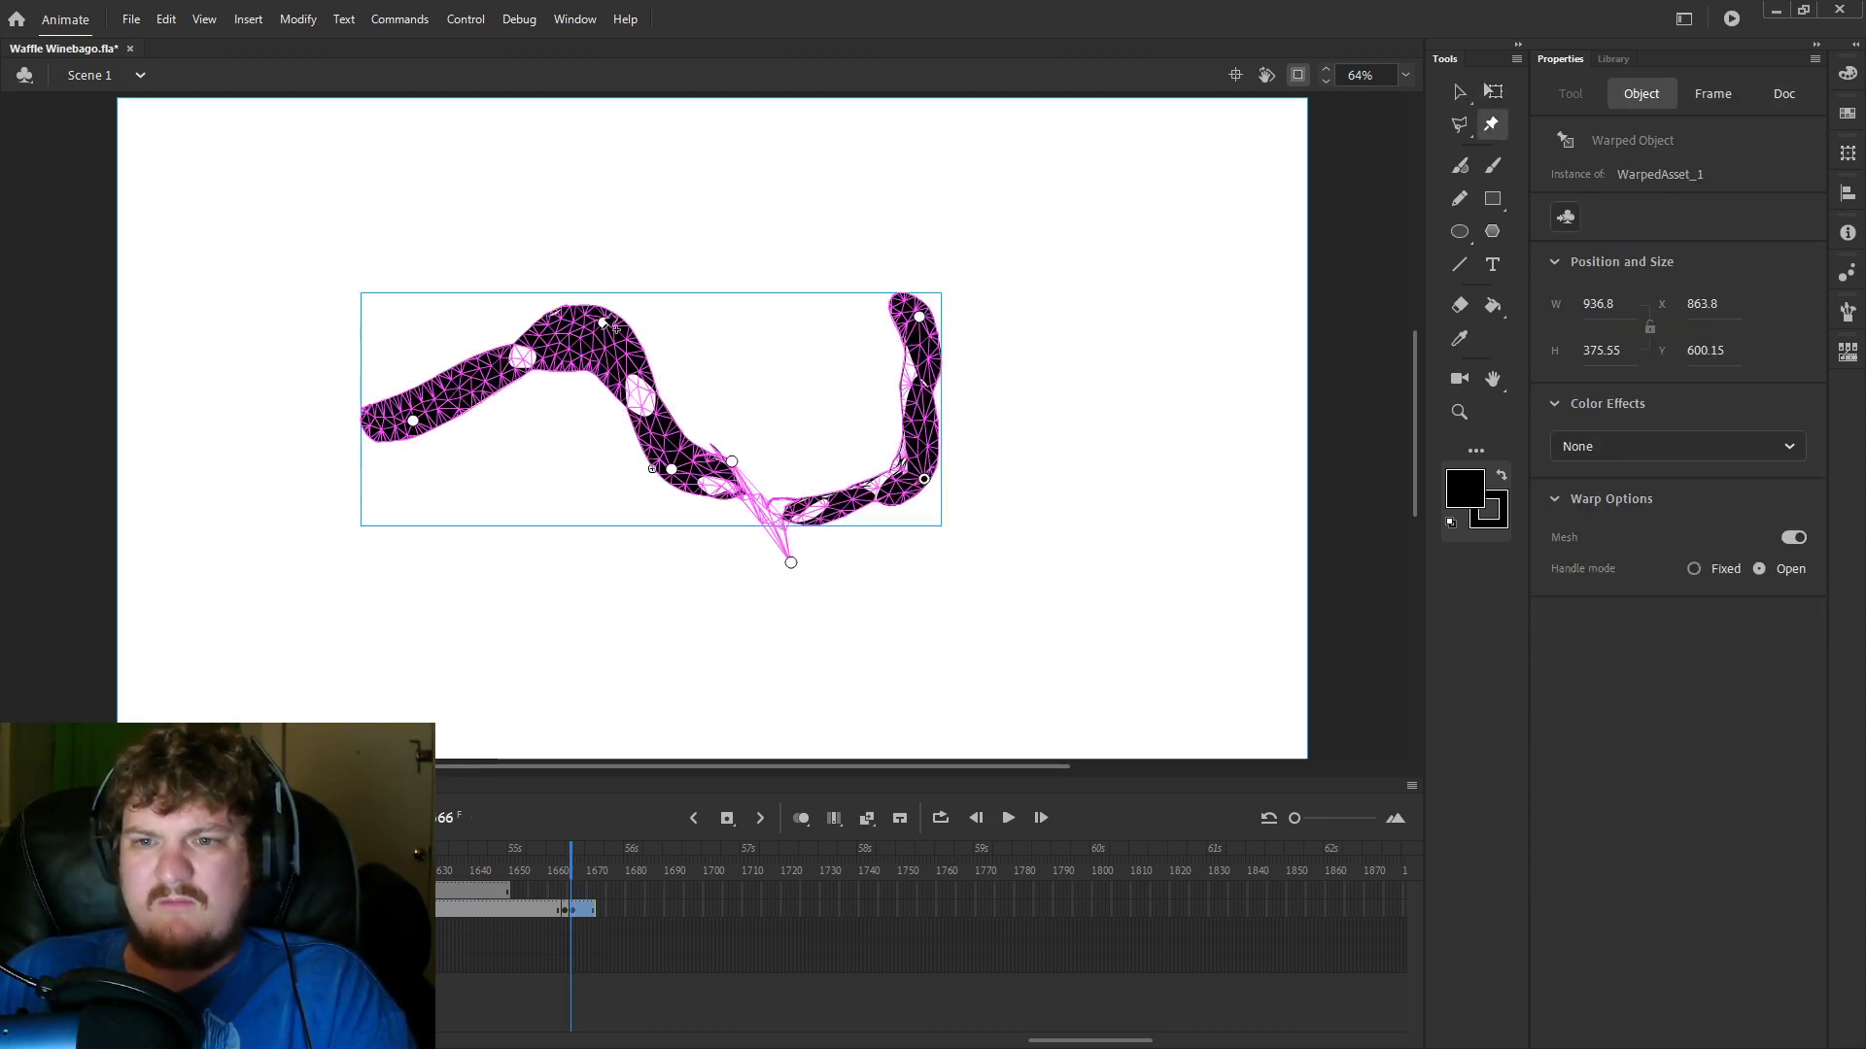
{"action": "left_click_drag", "start_coordinate": [603, 322], "coordinate": [571, 400]}
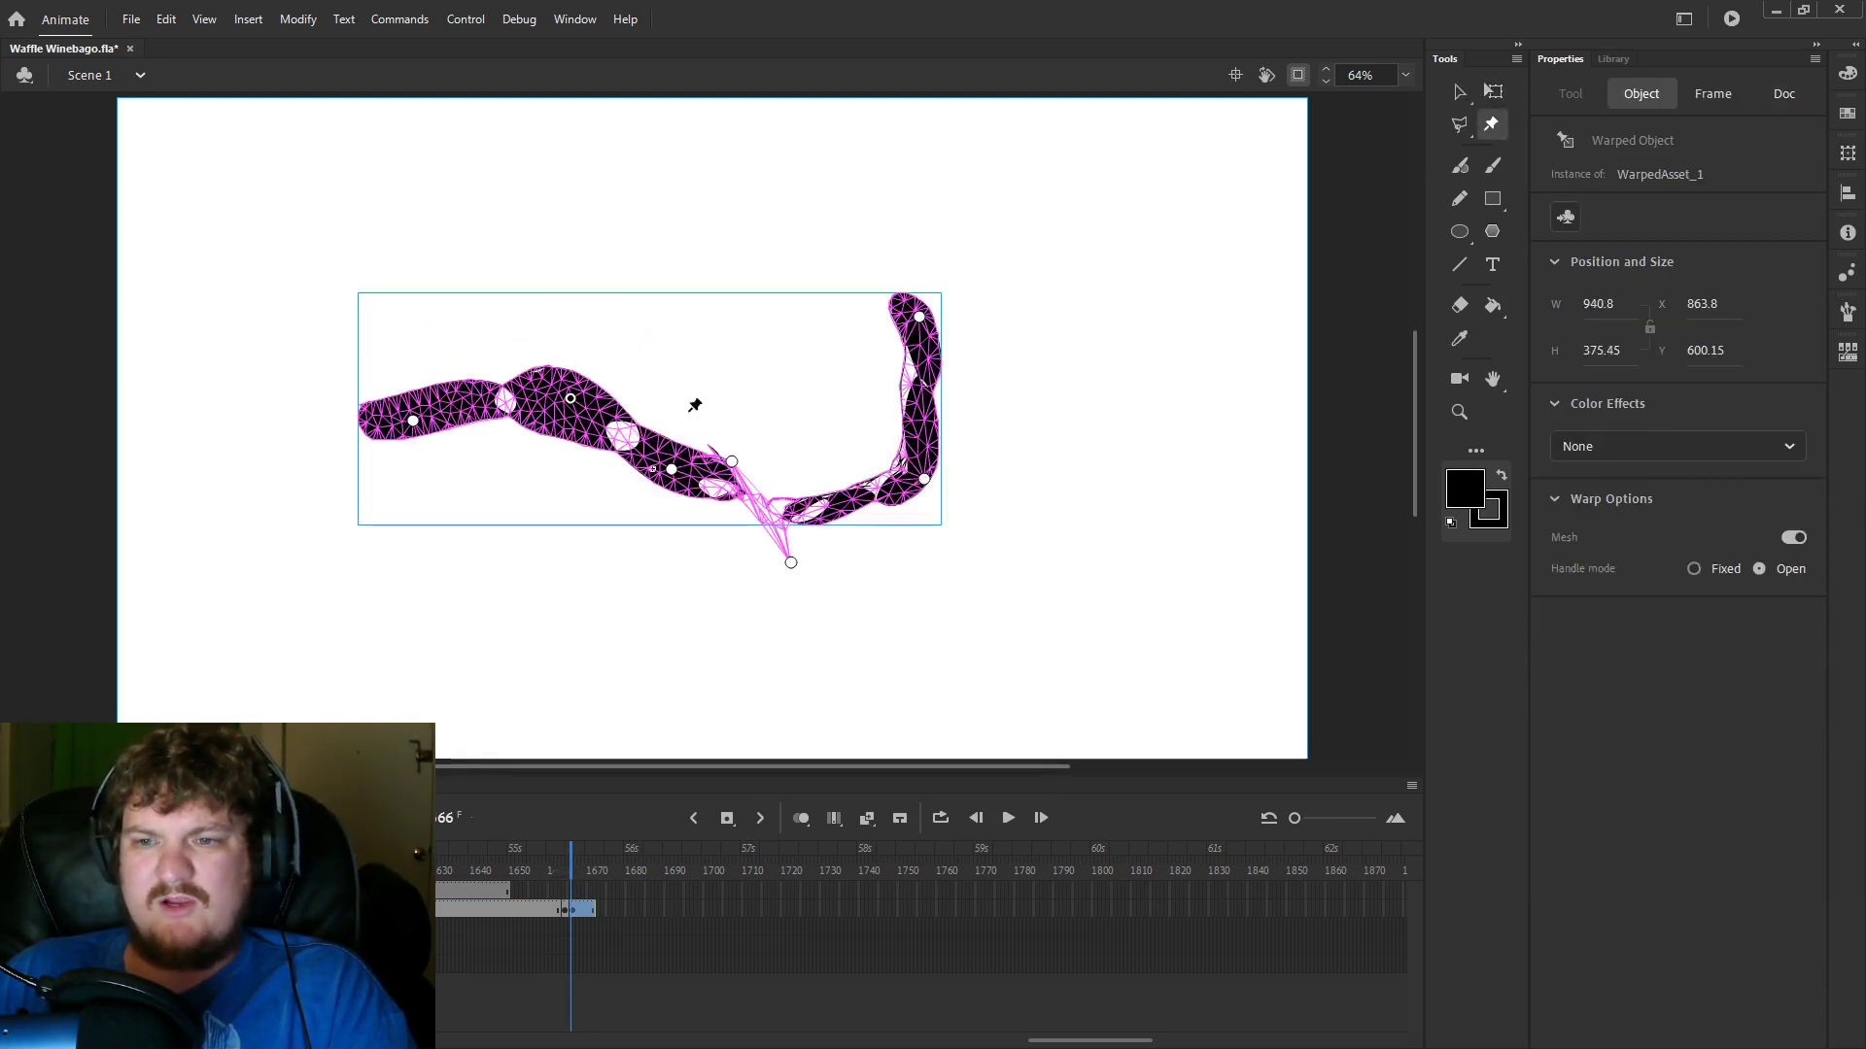
{"action": "left_click_drag", "start_coordinate": [732, 461], "coordinate": [718, 417]}
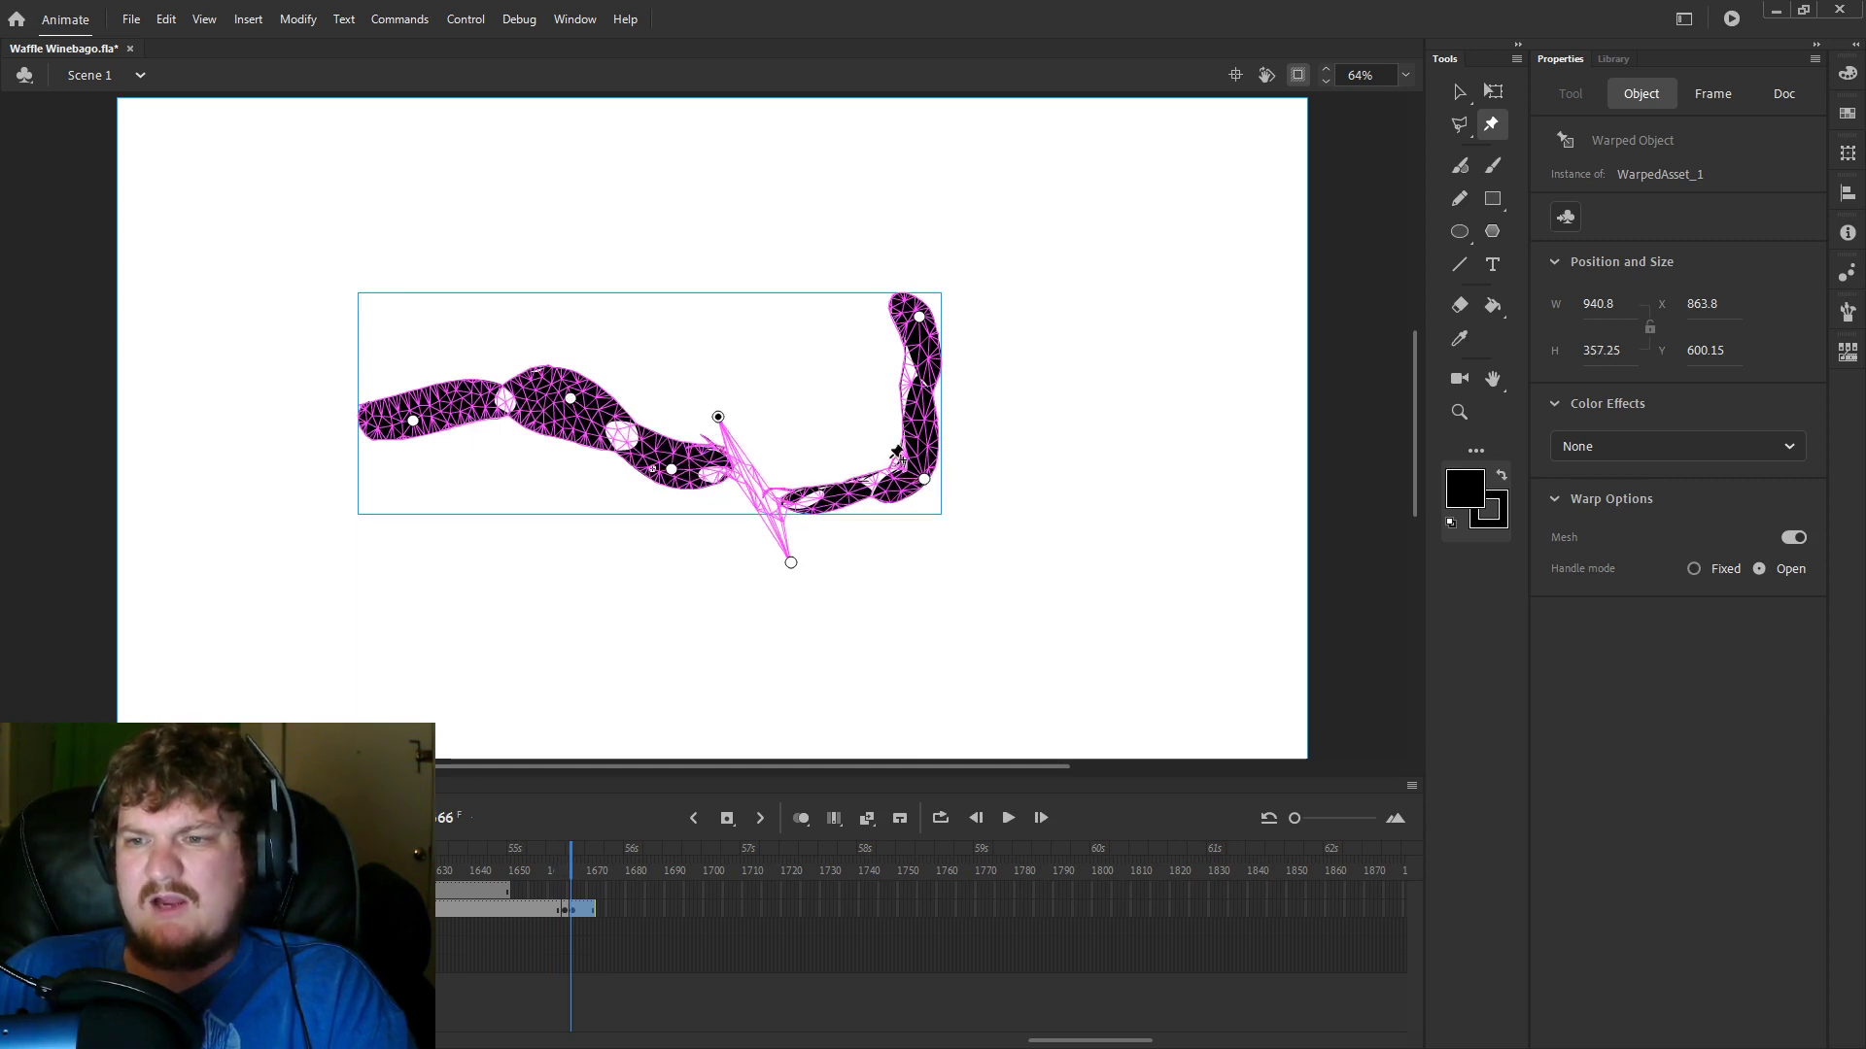
{"action": "left_click_drag", "start_coordinate": [926, 482], "coordinate": [830, 378]}
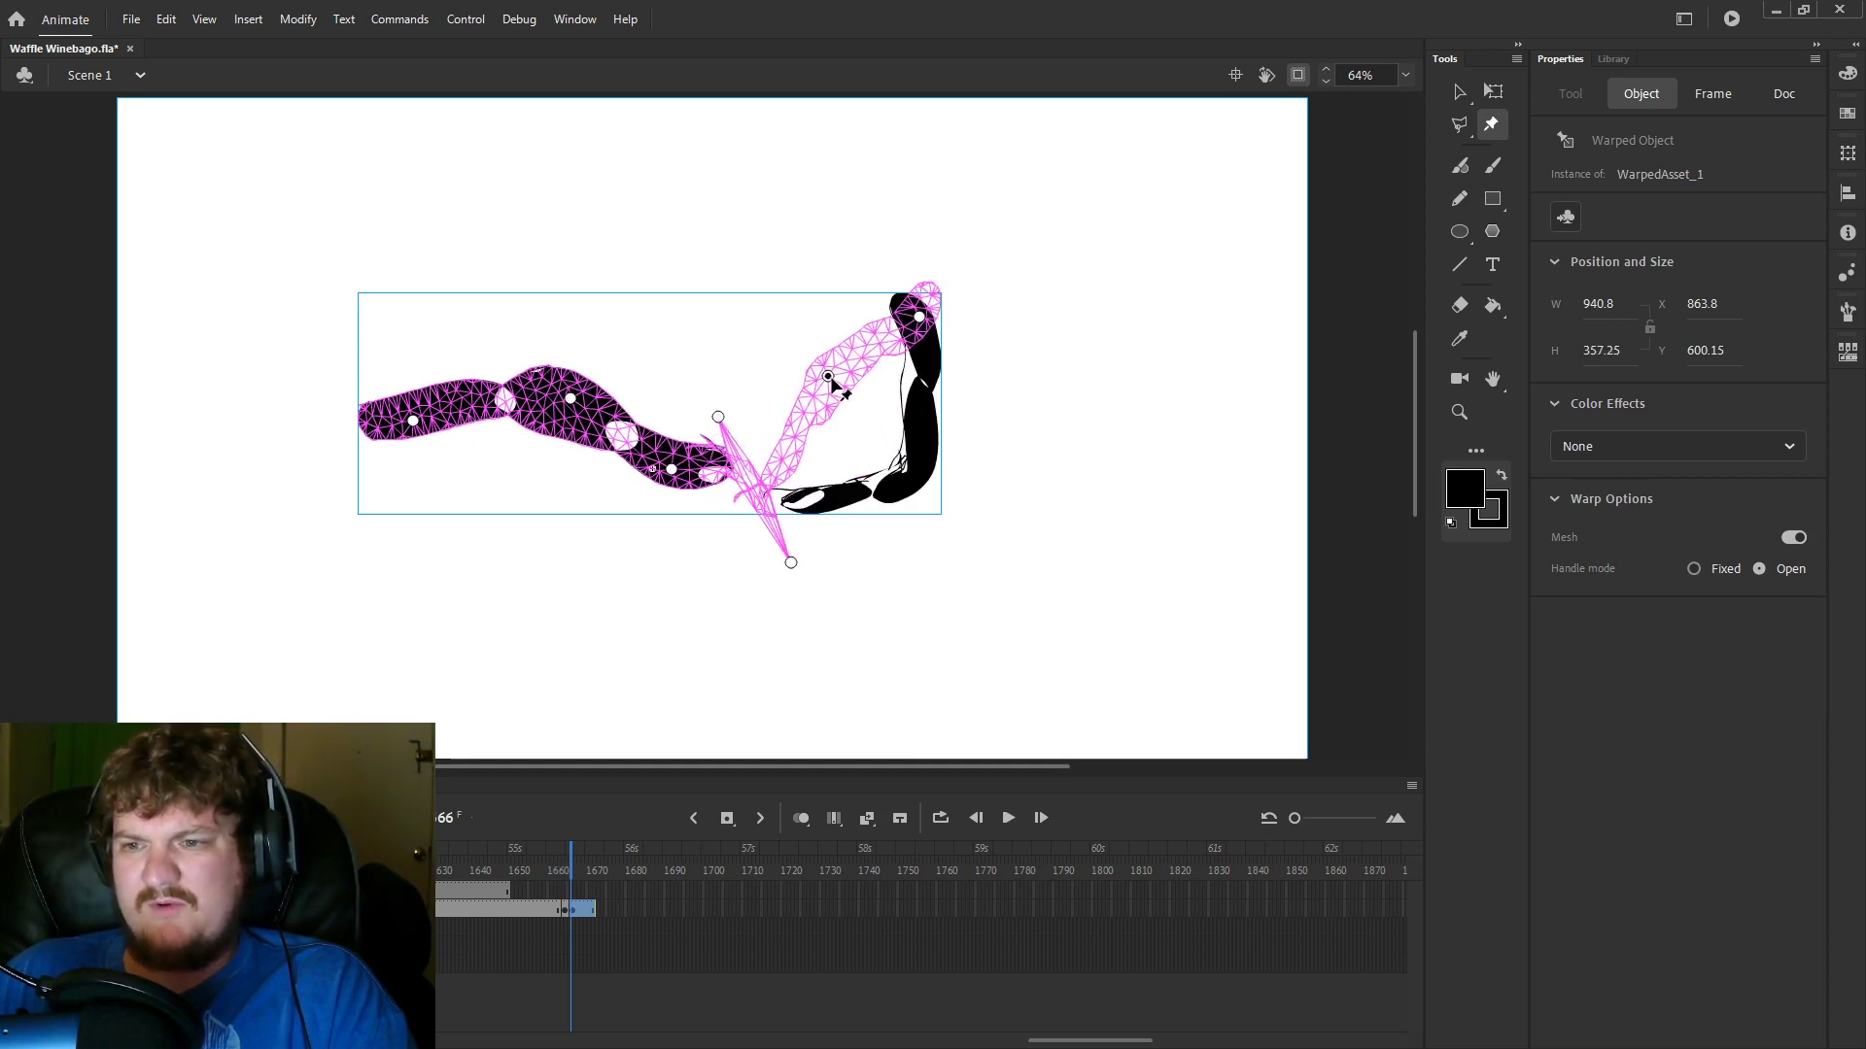
{"action": "left_click", "coordinate": [1495, 308]}
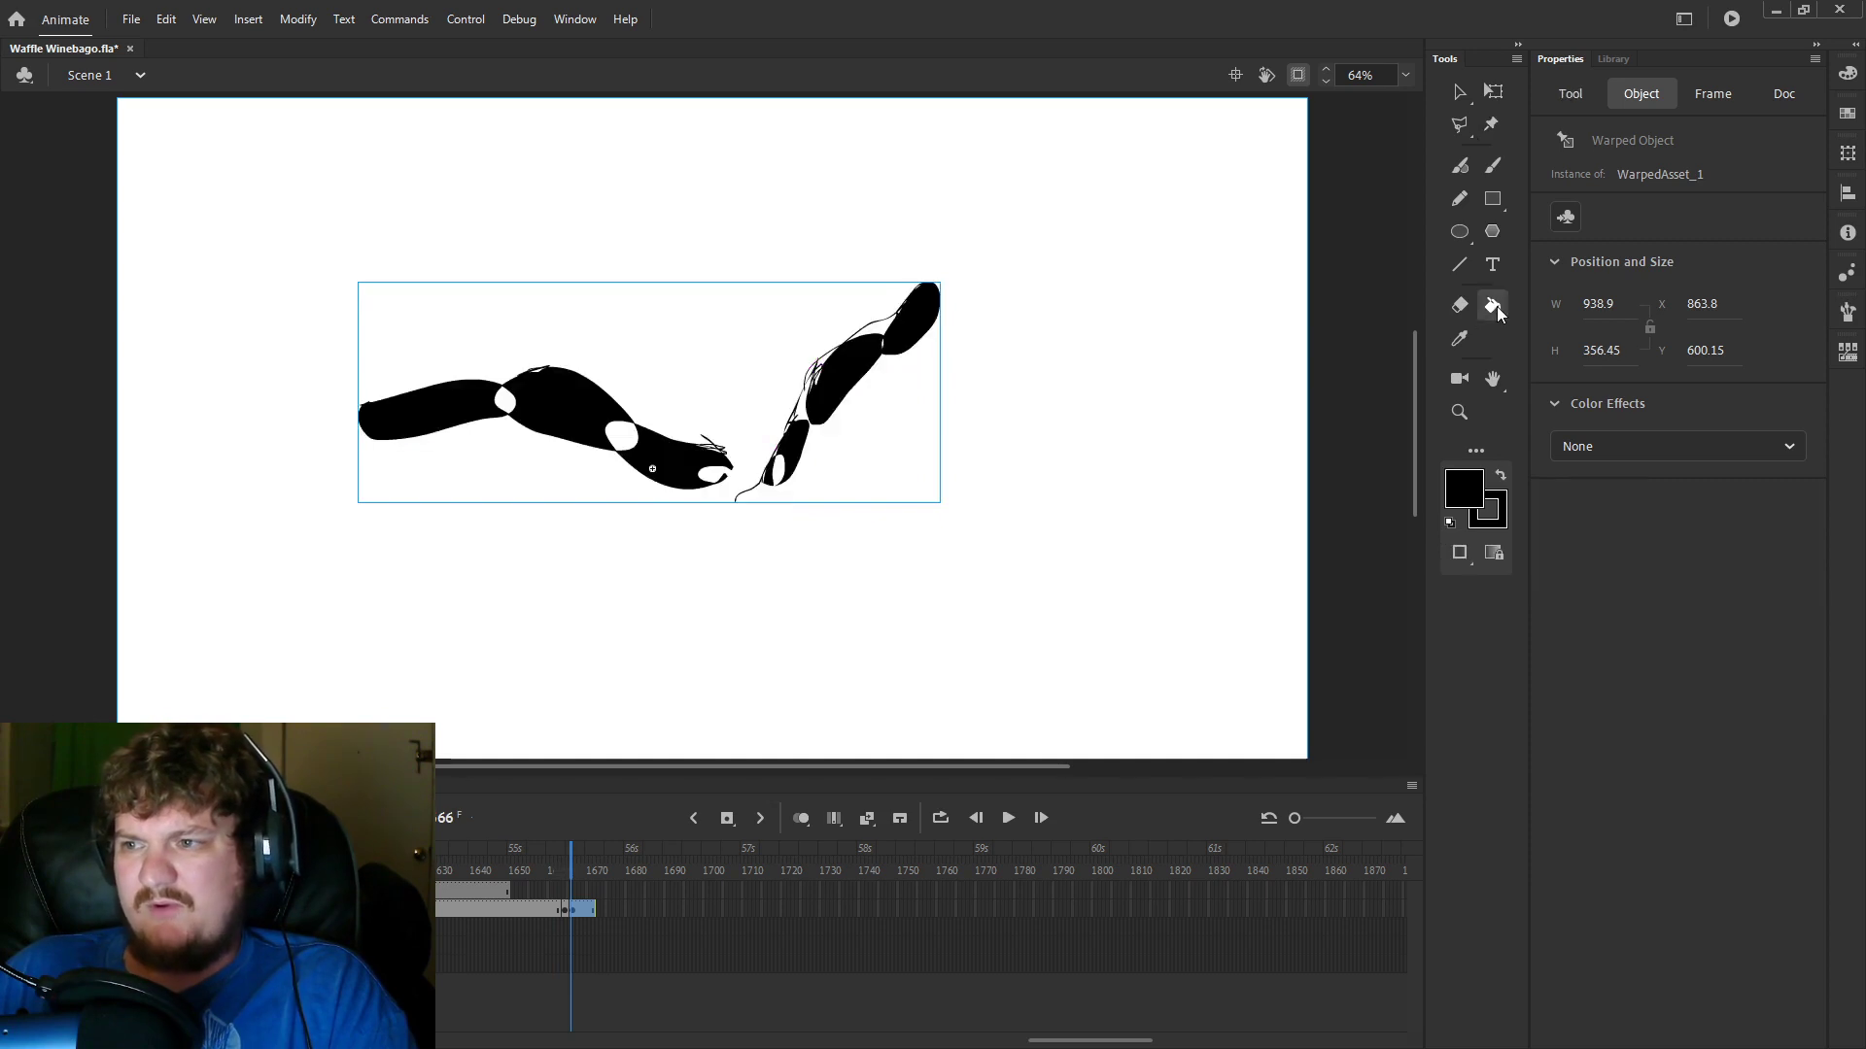
{"action": "left_click", "coordinate": [1460, 124]}
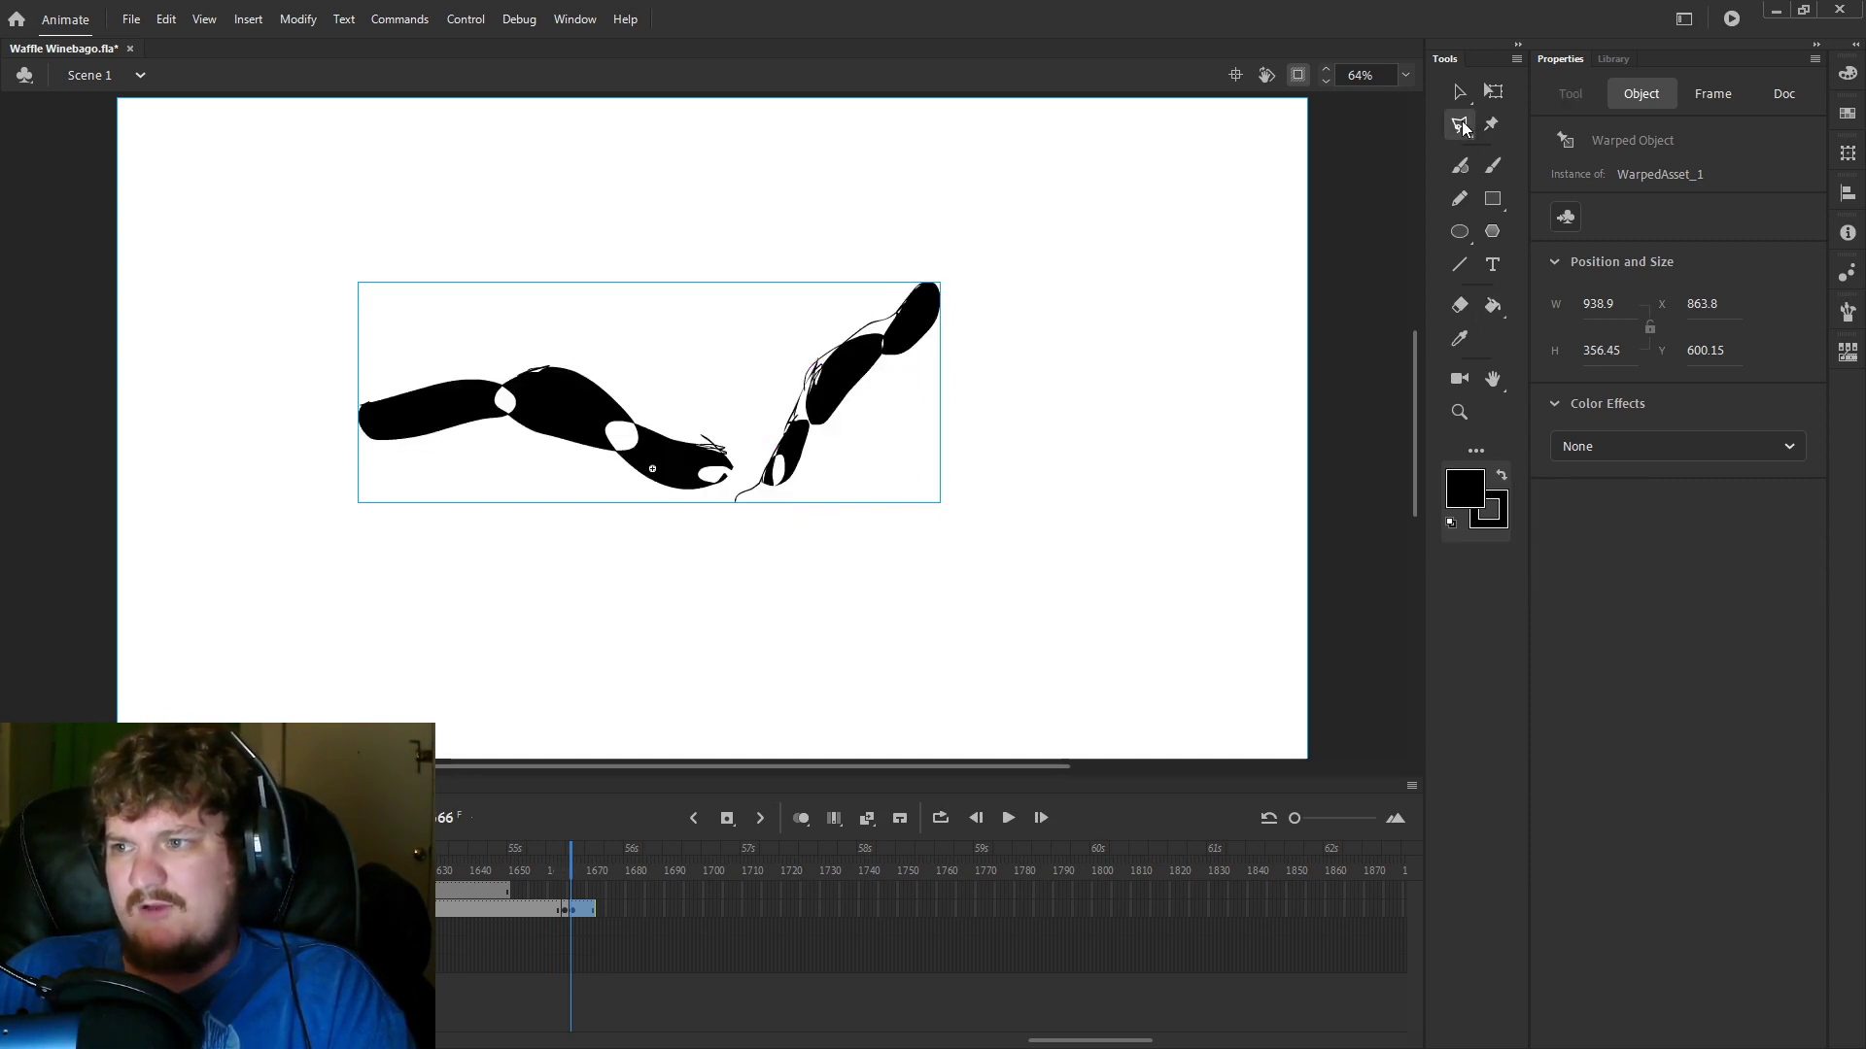
{"action": "left_click", "coordinate": [1492, 125]}
{"action": "left_click", "coordinate": [1467, 100]}
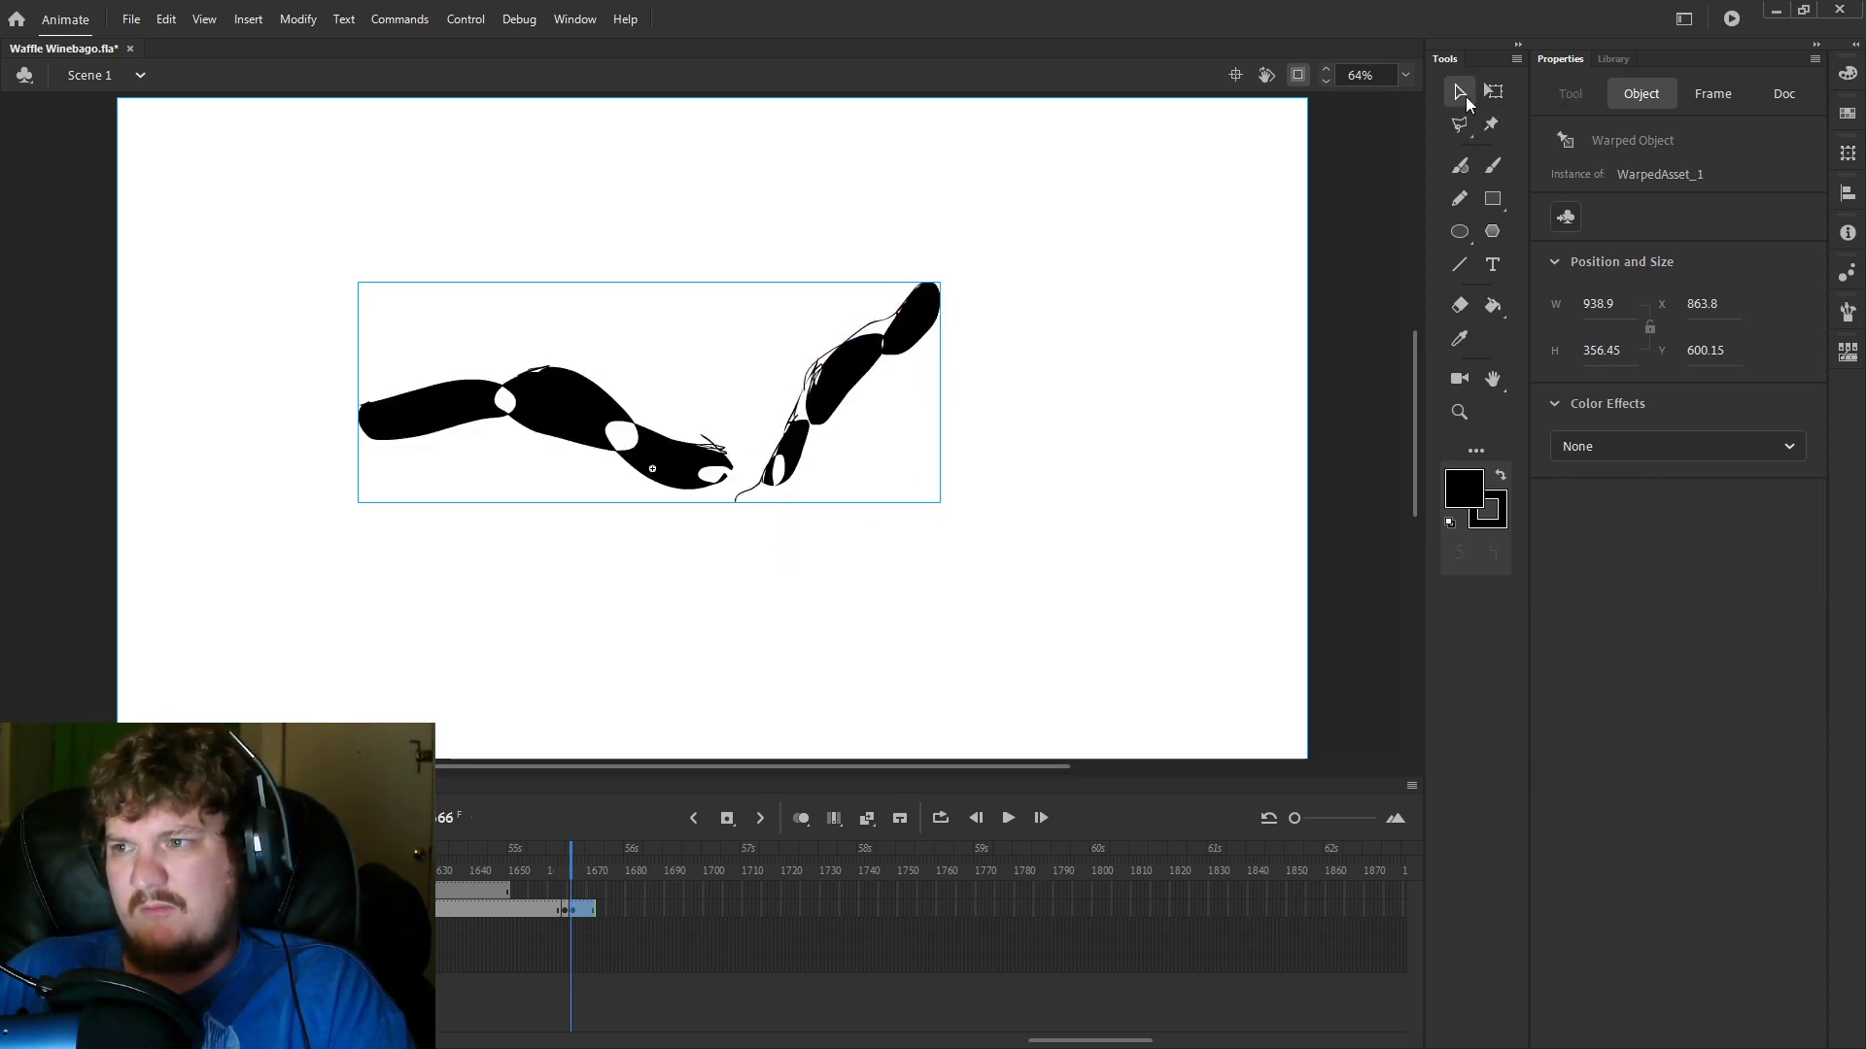
{"action": "left_click", "coordinate": [1461, 235]}
{"action": "left_click", "coordinate": [1456, 200]}
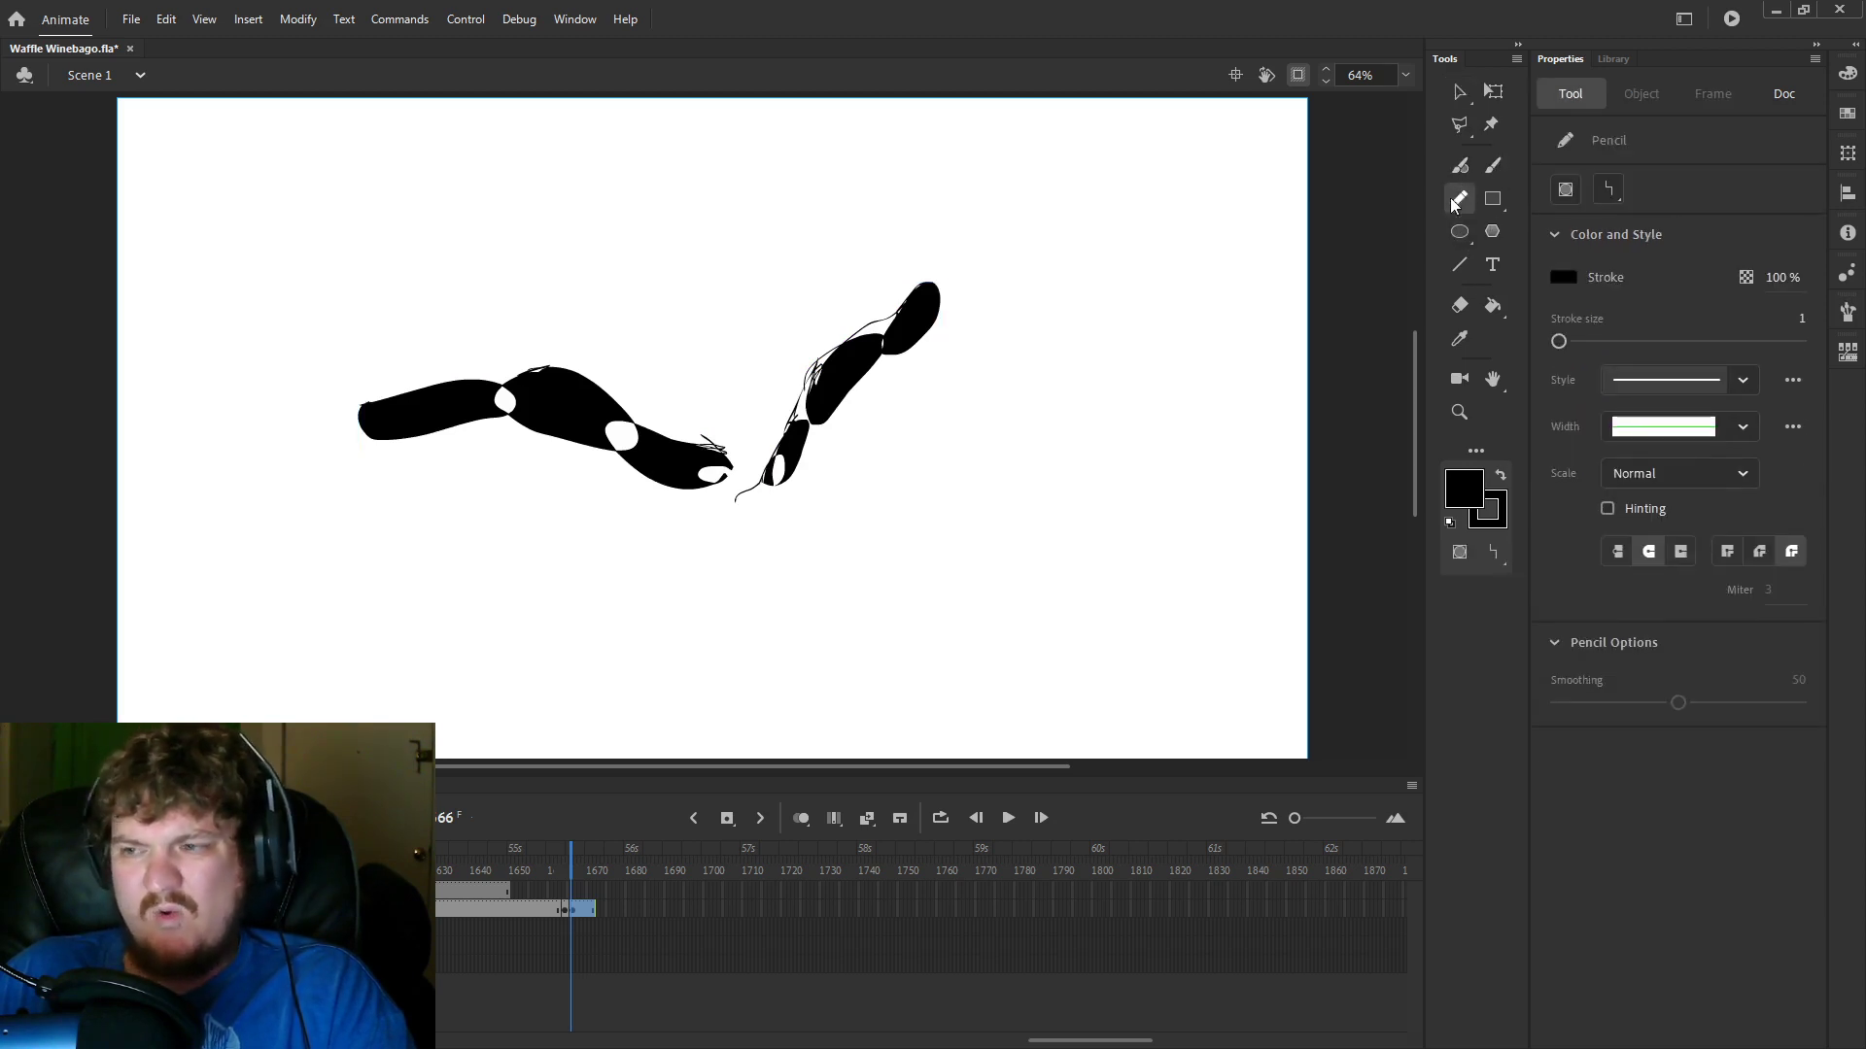
Reselect the chain with Asset Warp, pull the second pin well below the left end, and raise the pin beside the right end.
{"action": "left_click", "coordinate": [1492, 127]}
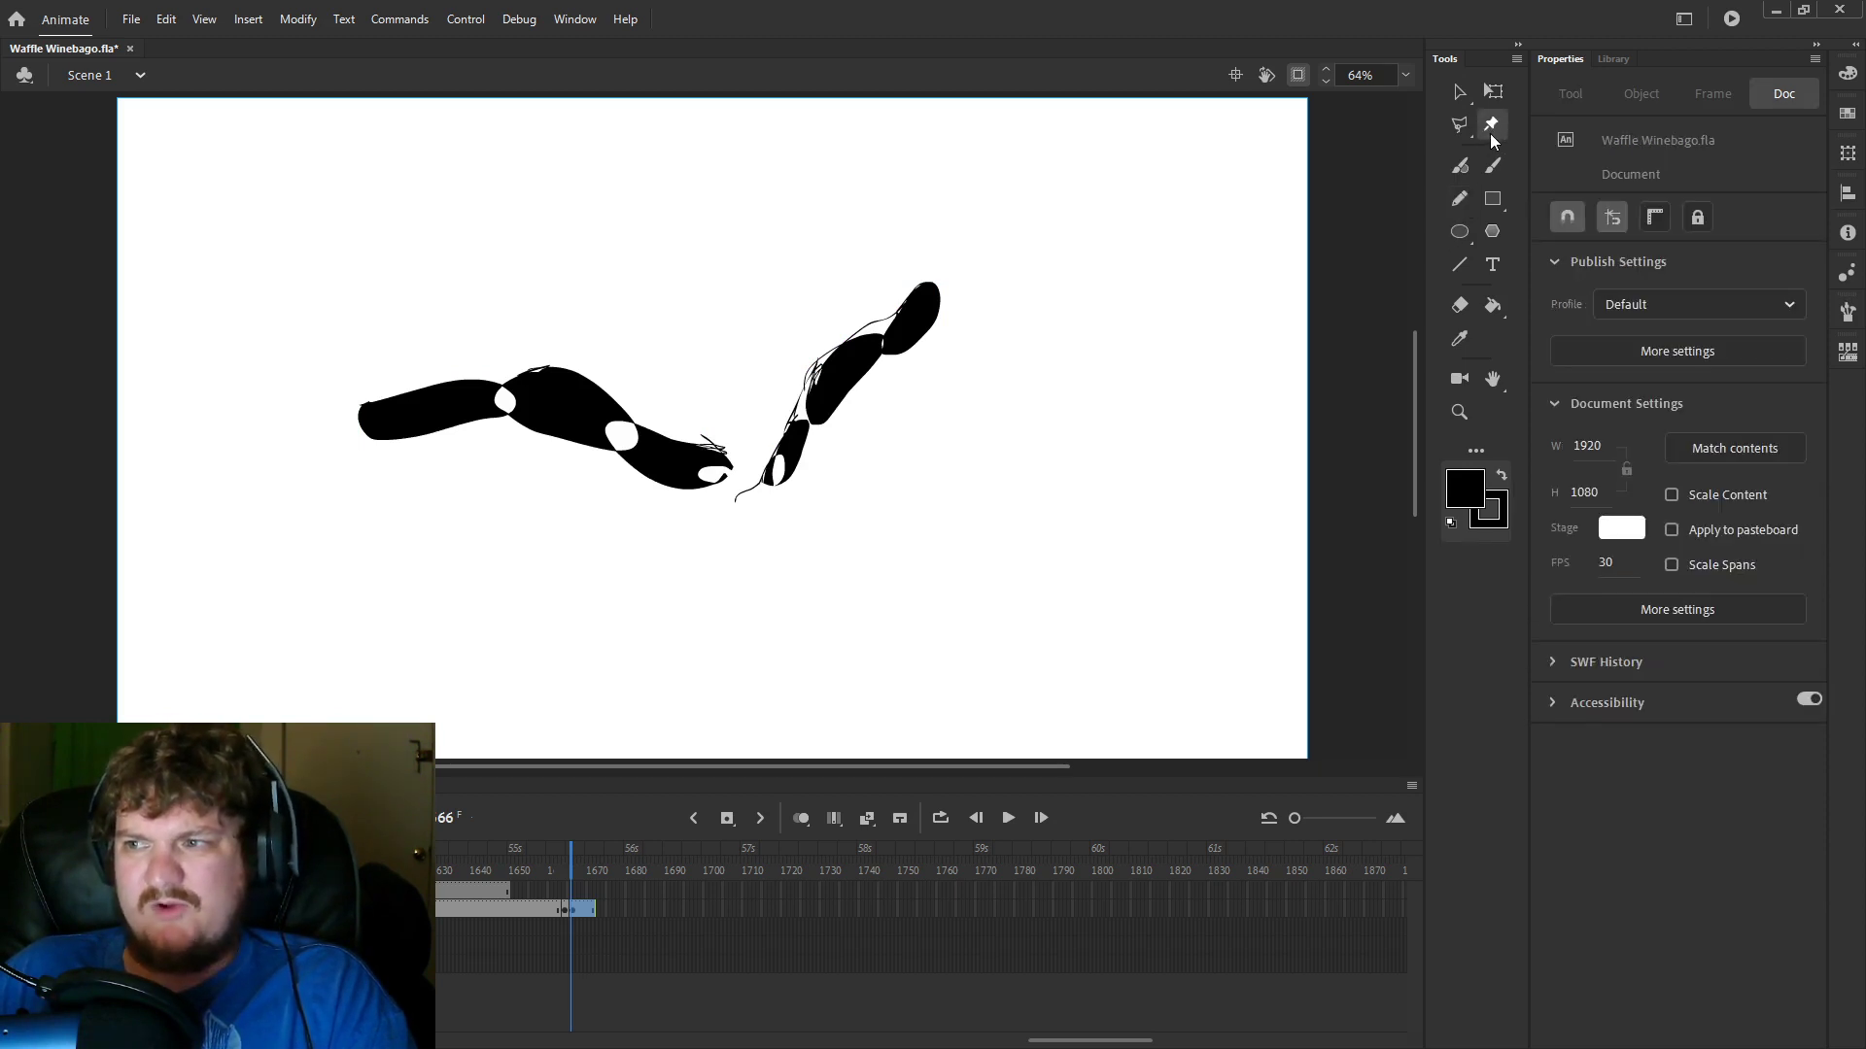
{"action": "left_click", "coordinate": [472, 417]}
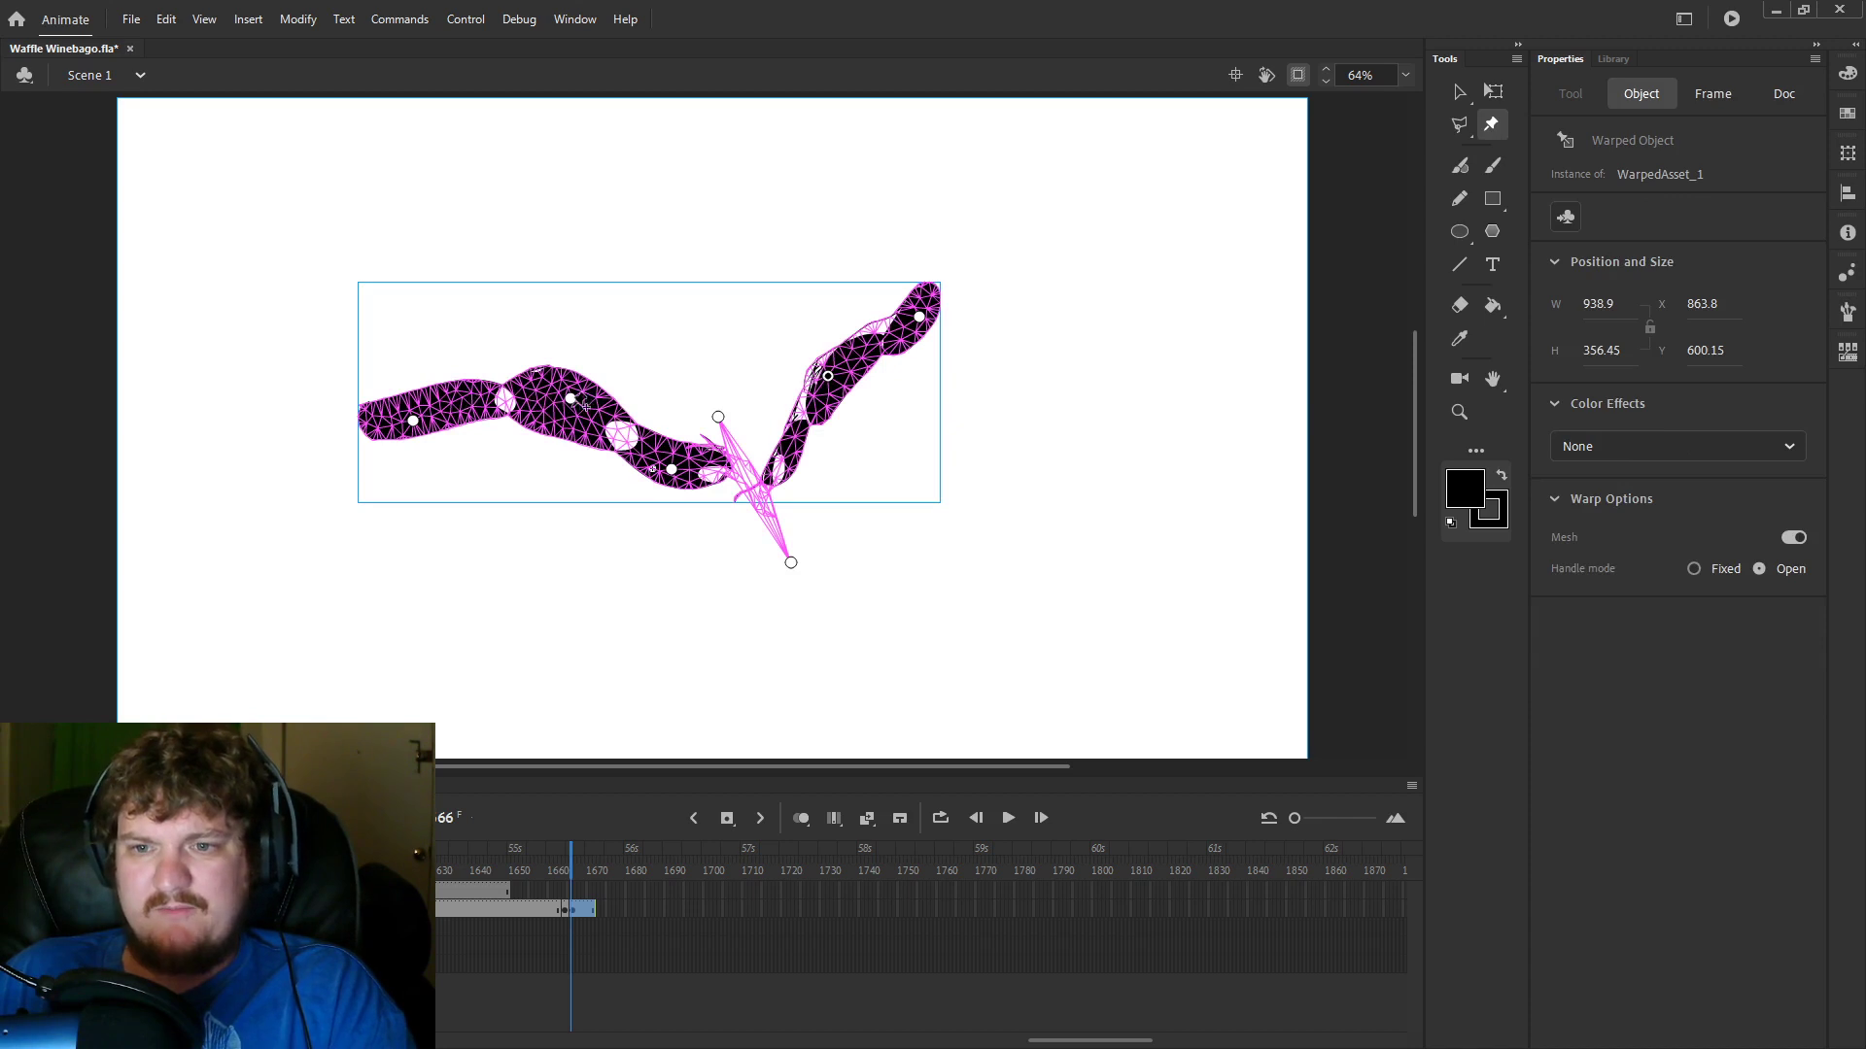
{"action": "left_click_drag", "start_coordinate": [583, 402], "coordinate": [548, 520]}
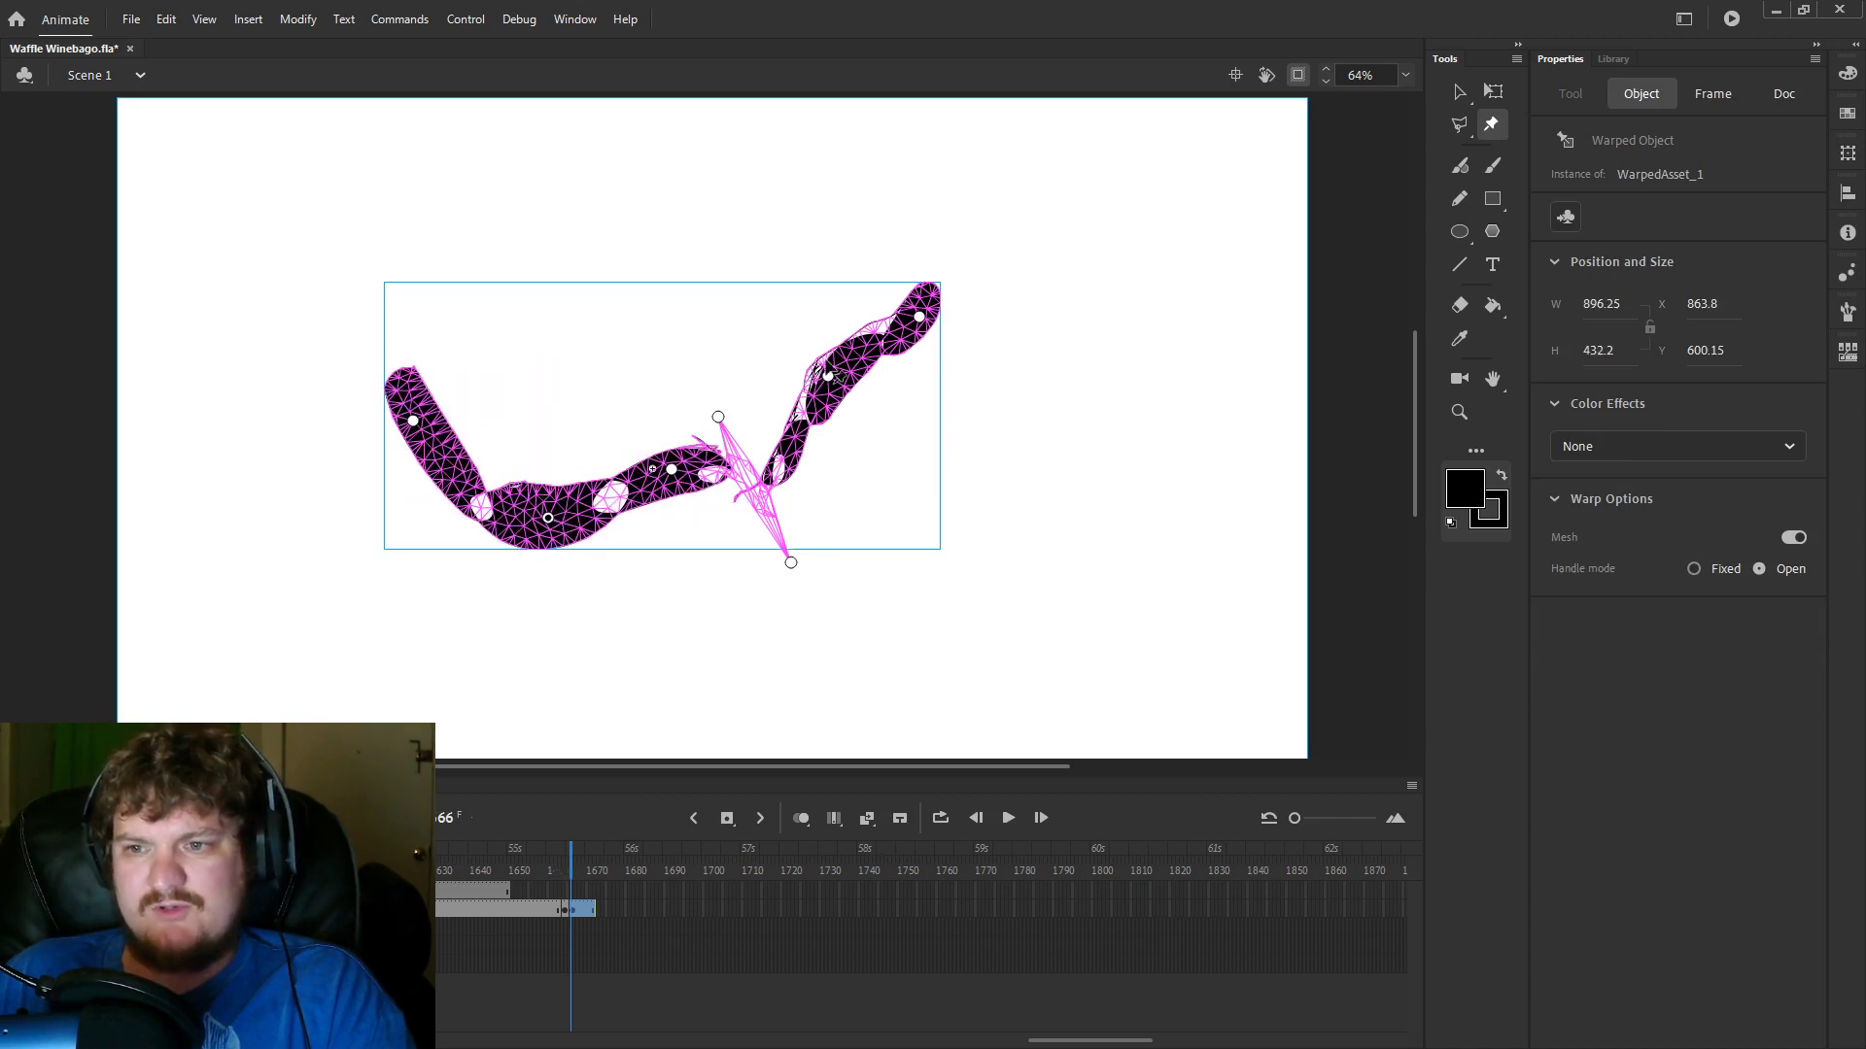
{"action": "left_click_drag", "start_coordinate": [827, 375], "coordinate": [803, 290]}
Break the warped chain apart into an editable shape at about frame 1666.
{"action": "left_click", "coordinate": [1459, 92]}
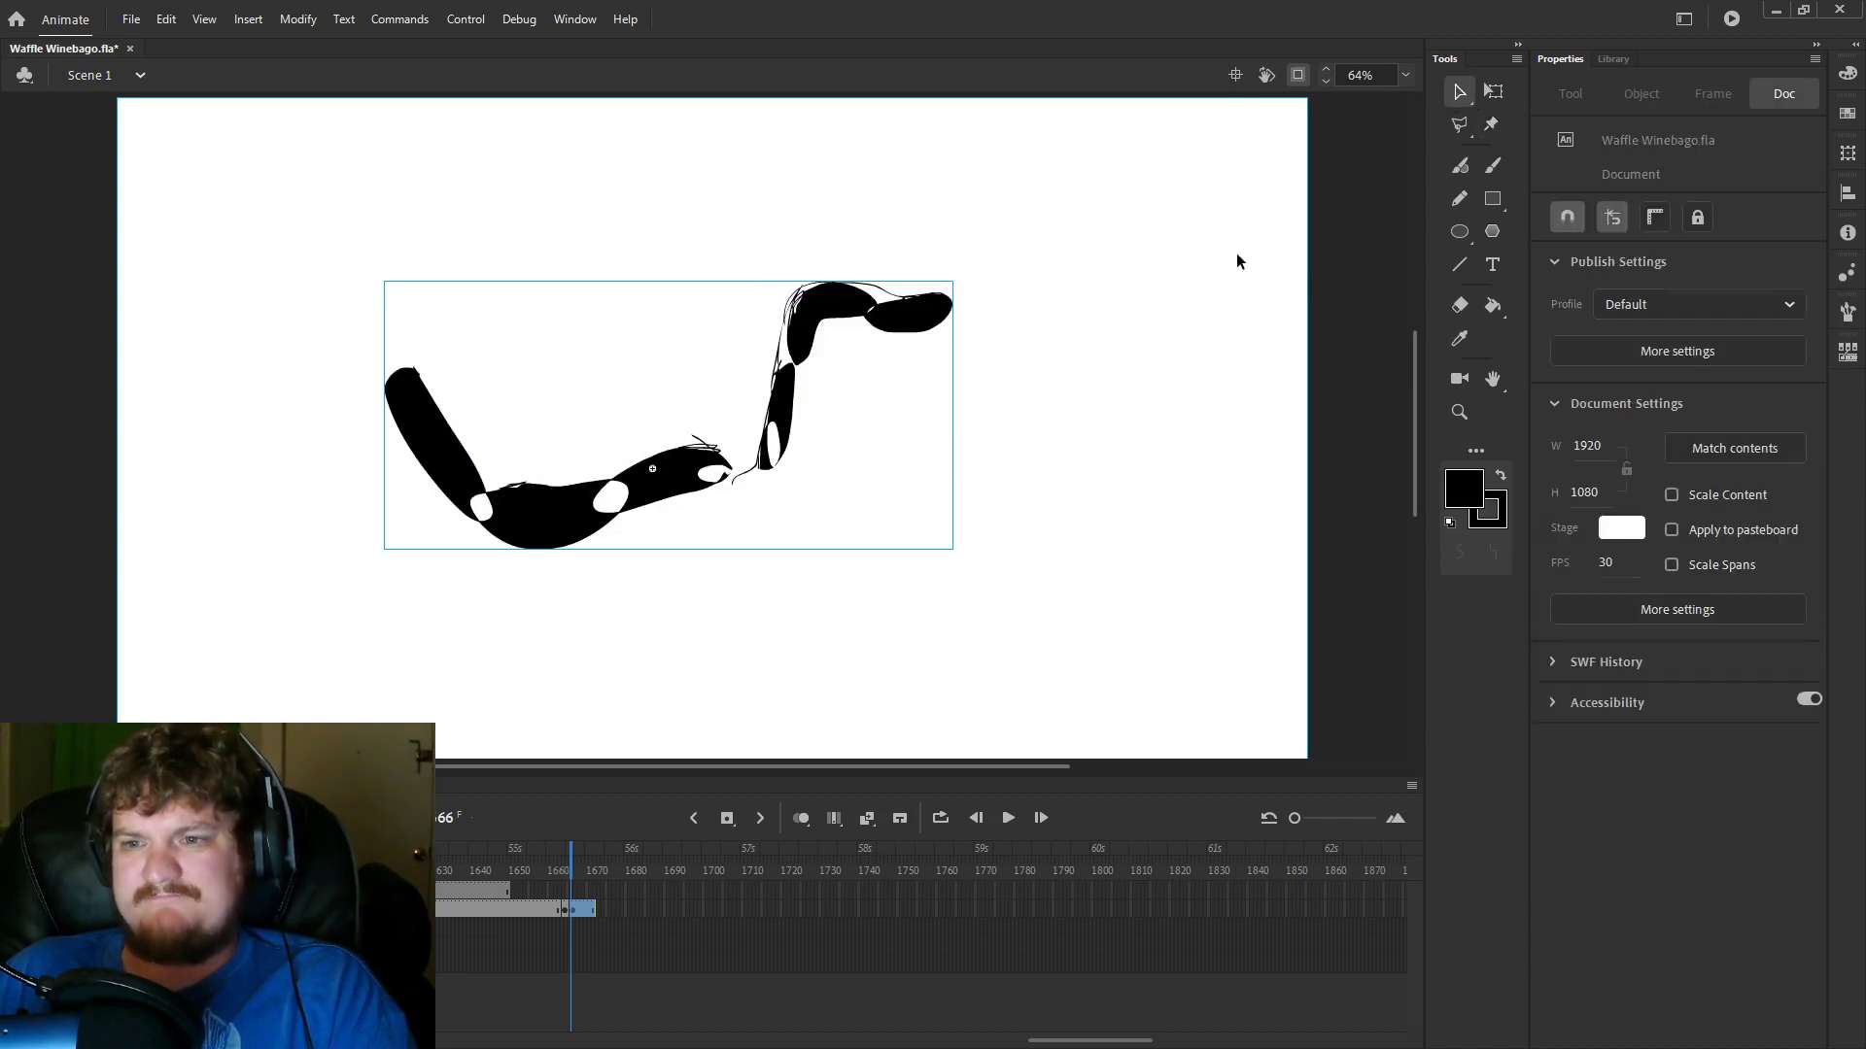
{"action": "left_click", "coordinate": [824, 301]}
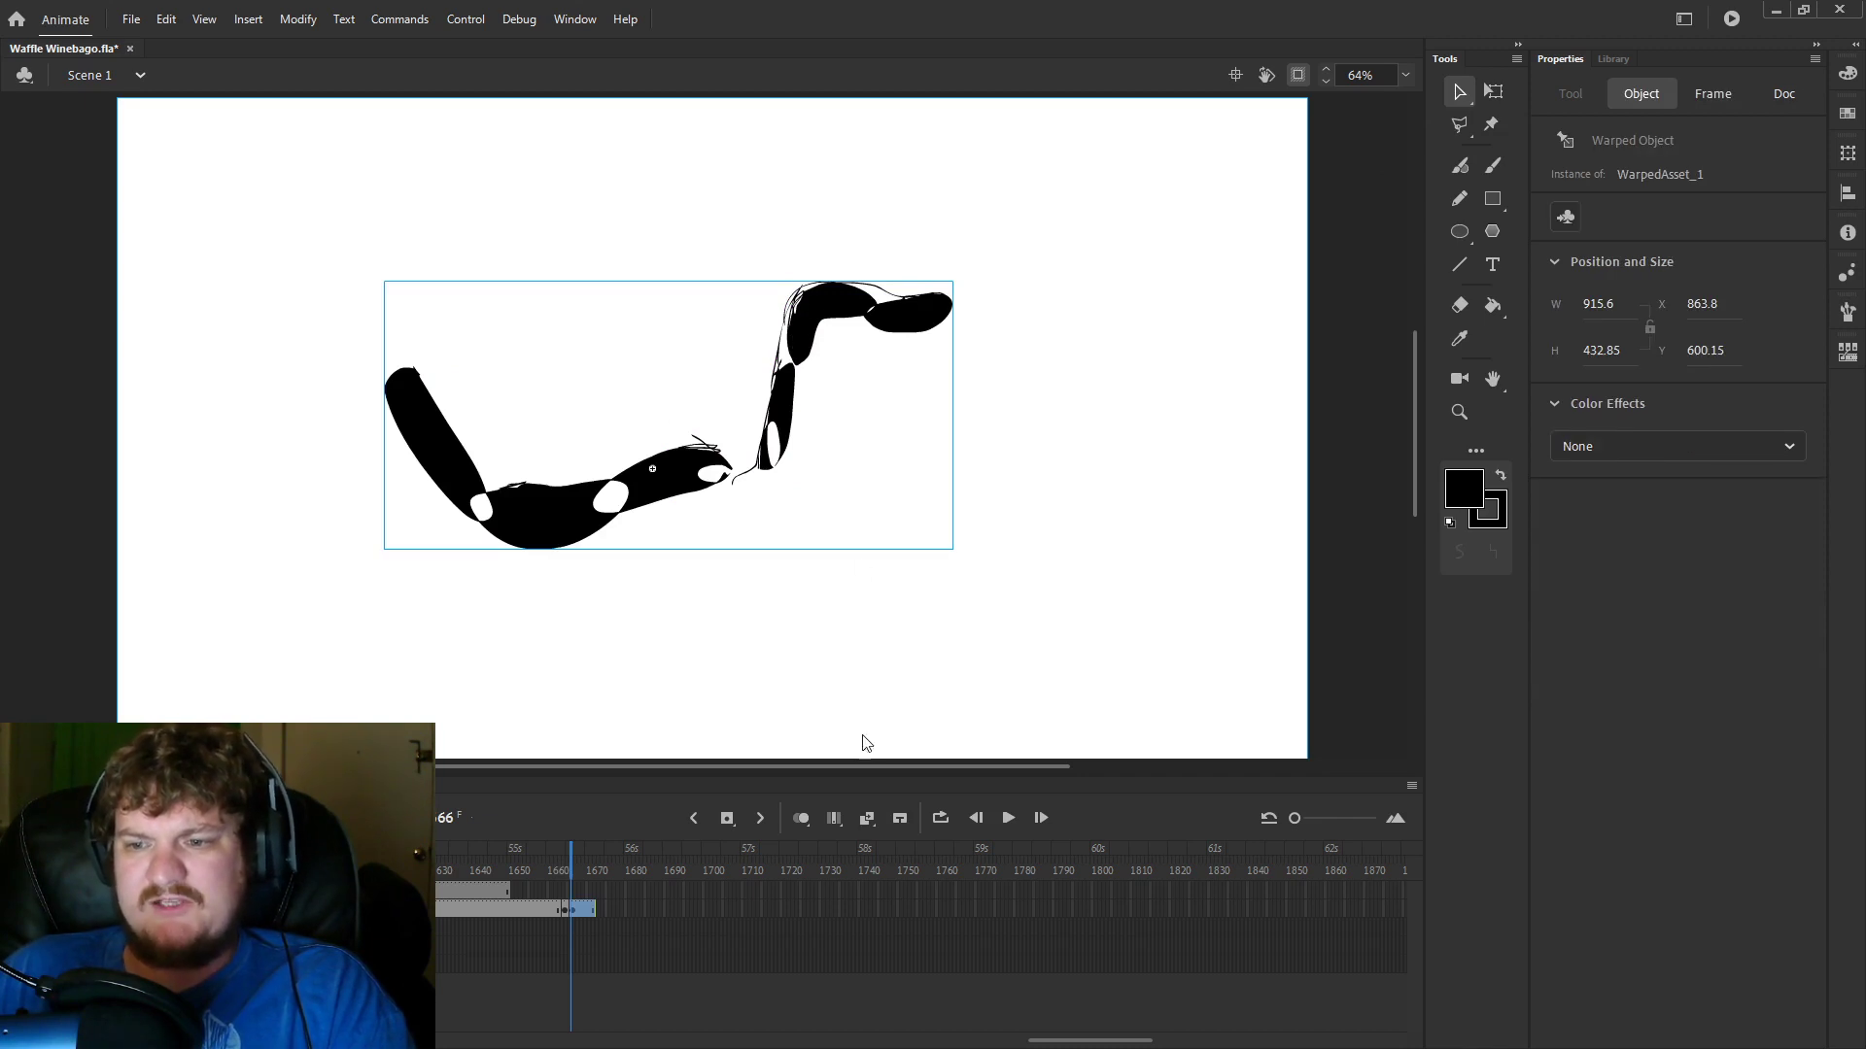
{"action": "key", "text": "ctrl+b"}
Distort the chain shape with the Envelope modifier, pulling the top middle point down, the bottom right corner down and inward, and the top right corner outward.
{"action": "left_click_drag", "start_coordinate": [691, 389], "coordinate": [265, 632]}
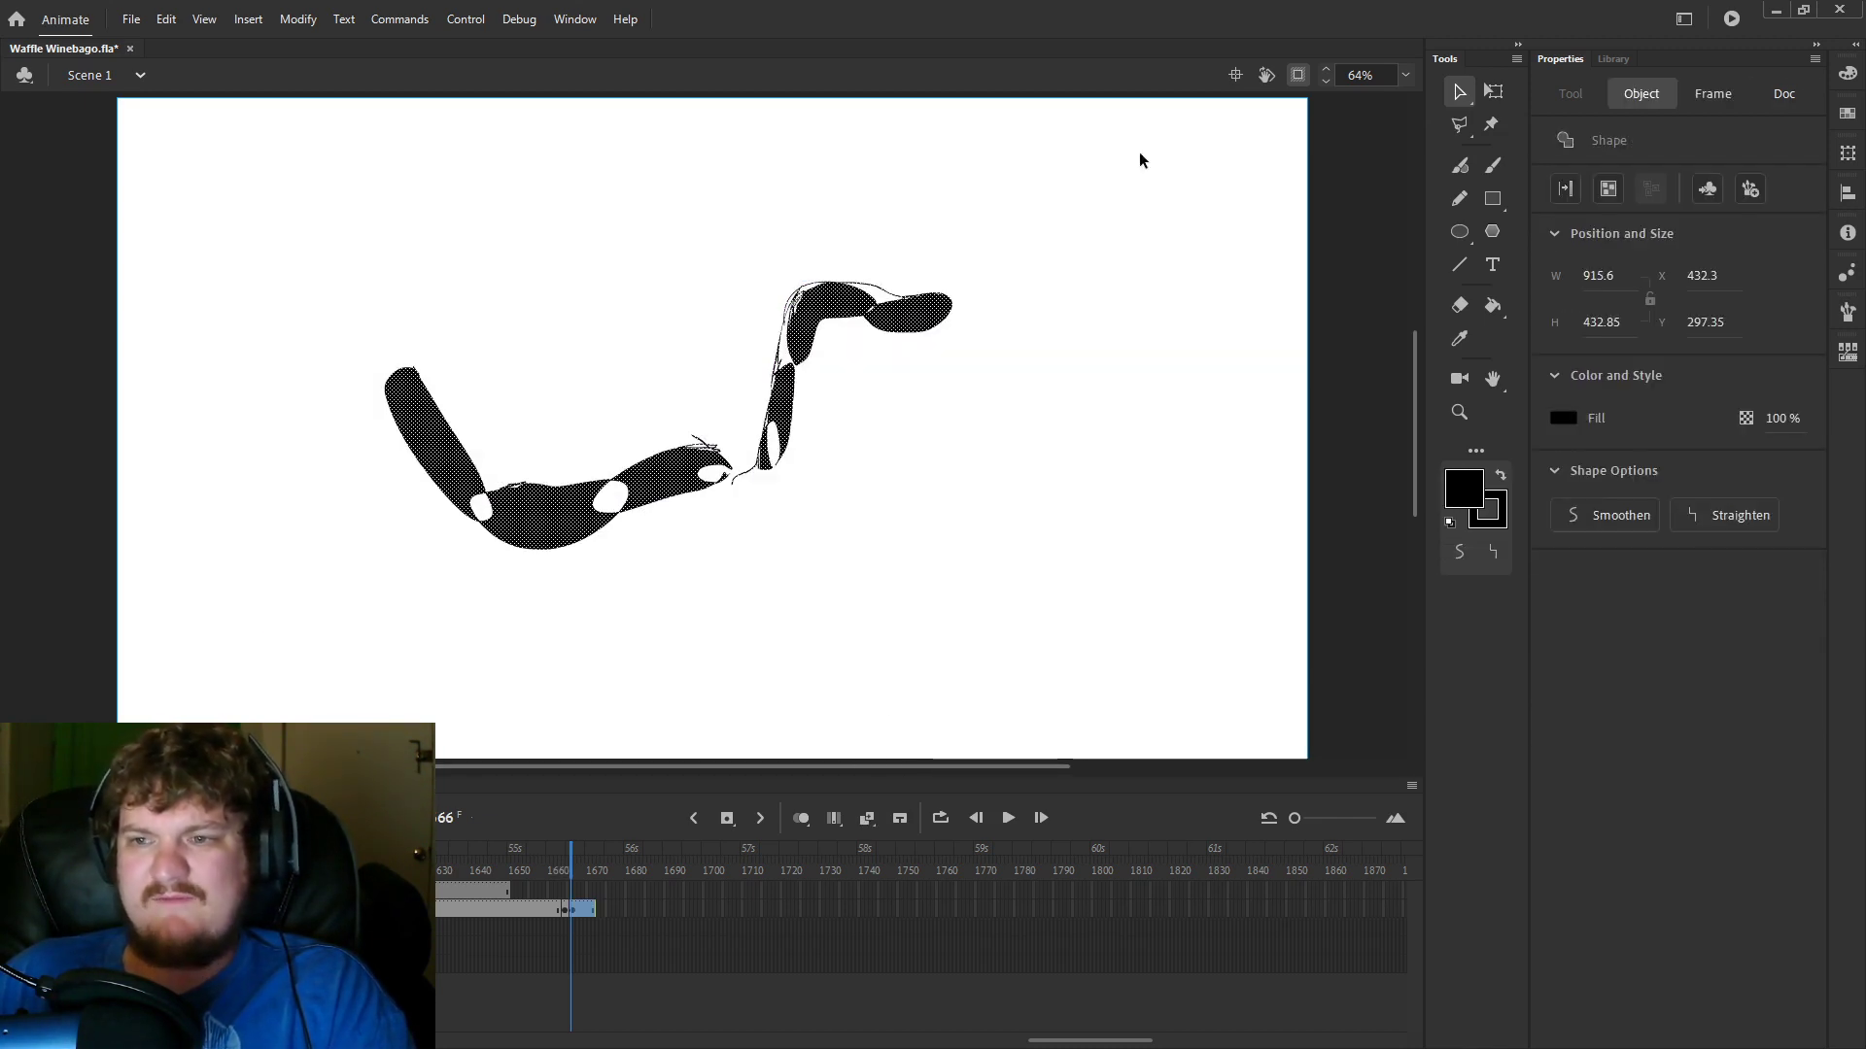
{"action": "left_click", "coordinate": [1492, 90]}
{"action": "left_click", "coordinate": [1479, 556]}
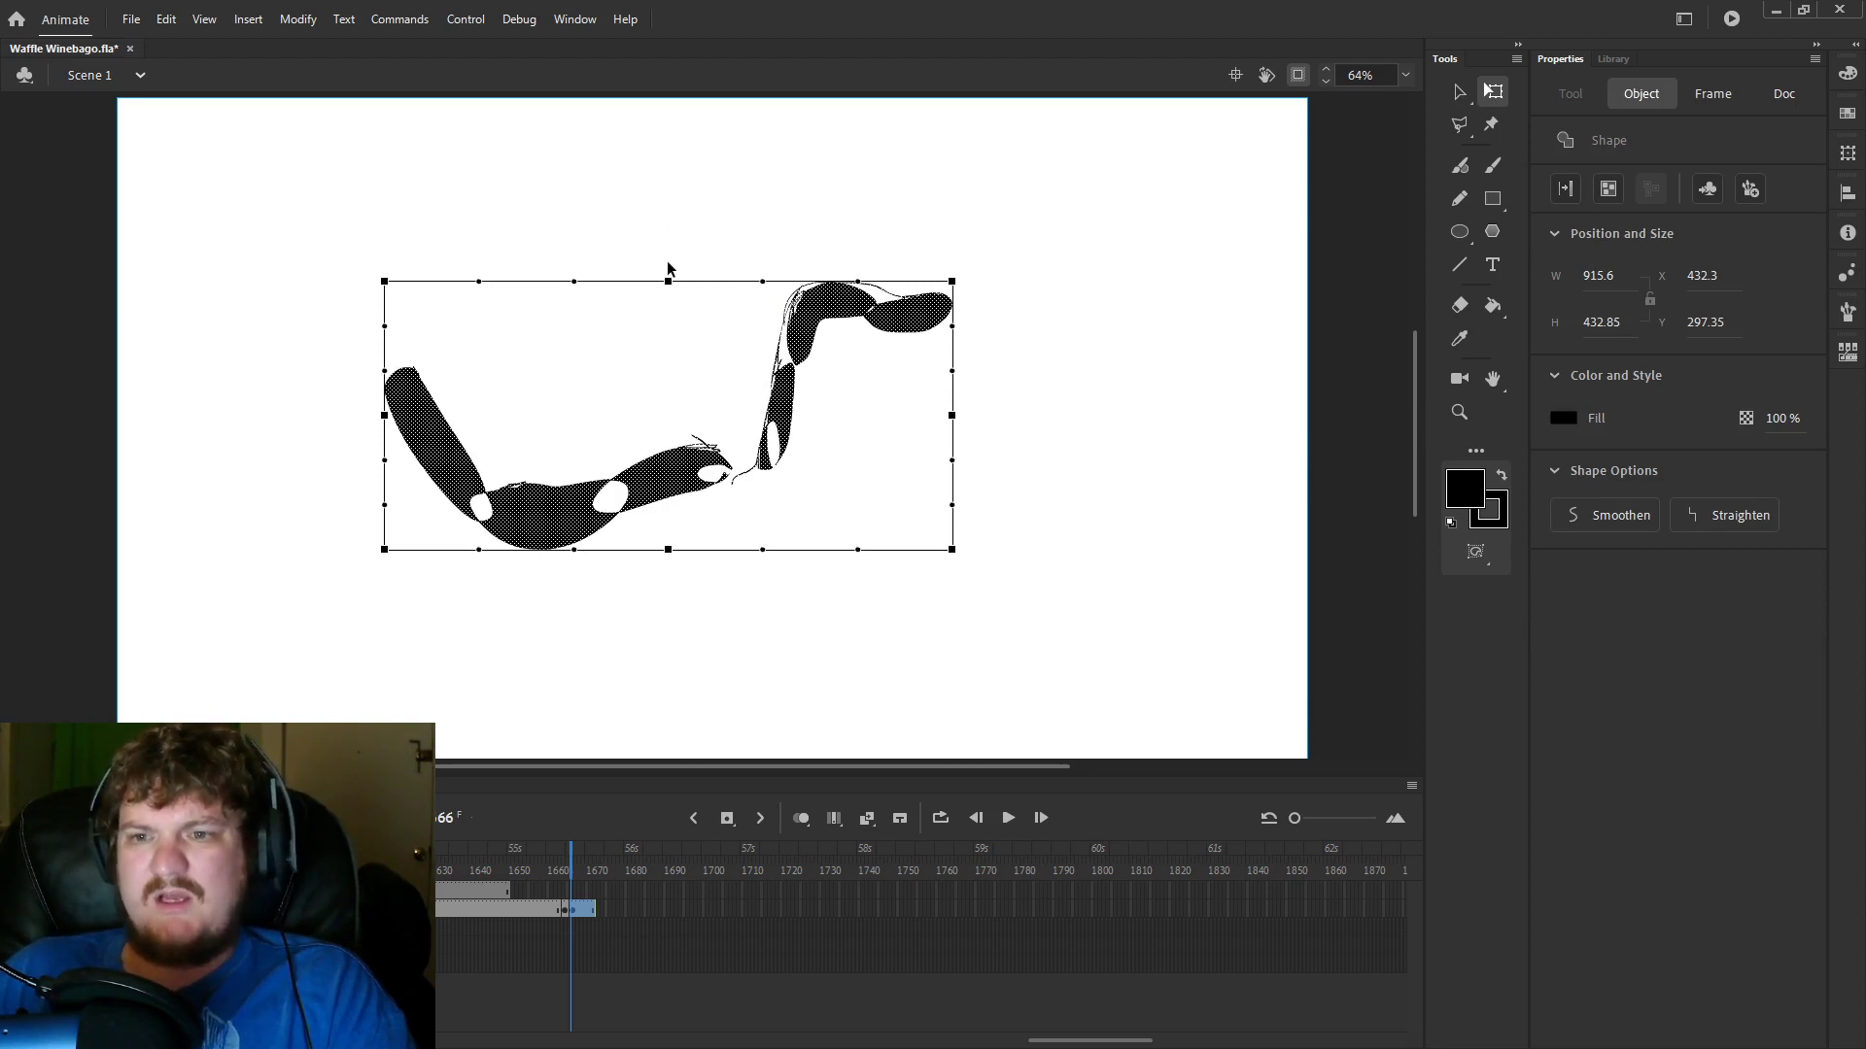
{"action": "mouse_move", "coordinate": [669, 282]}
{"action": "left_mouse_down"}
{"action": "mouse_move", "coordinate": [670, 255]}
{"action": "mouse_move", "coordinate": [647, 404]}
{"action": "mouse_move", "coordinate": [620, 391]}
{"action": "left_mouse_up"}
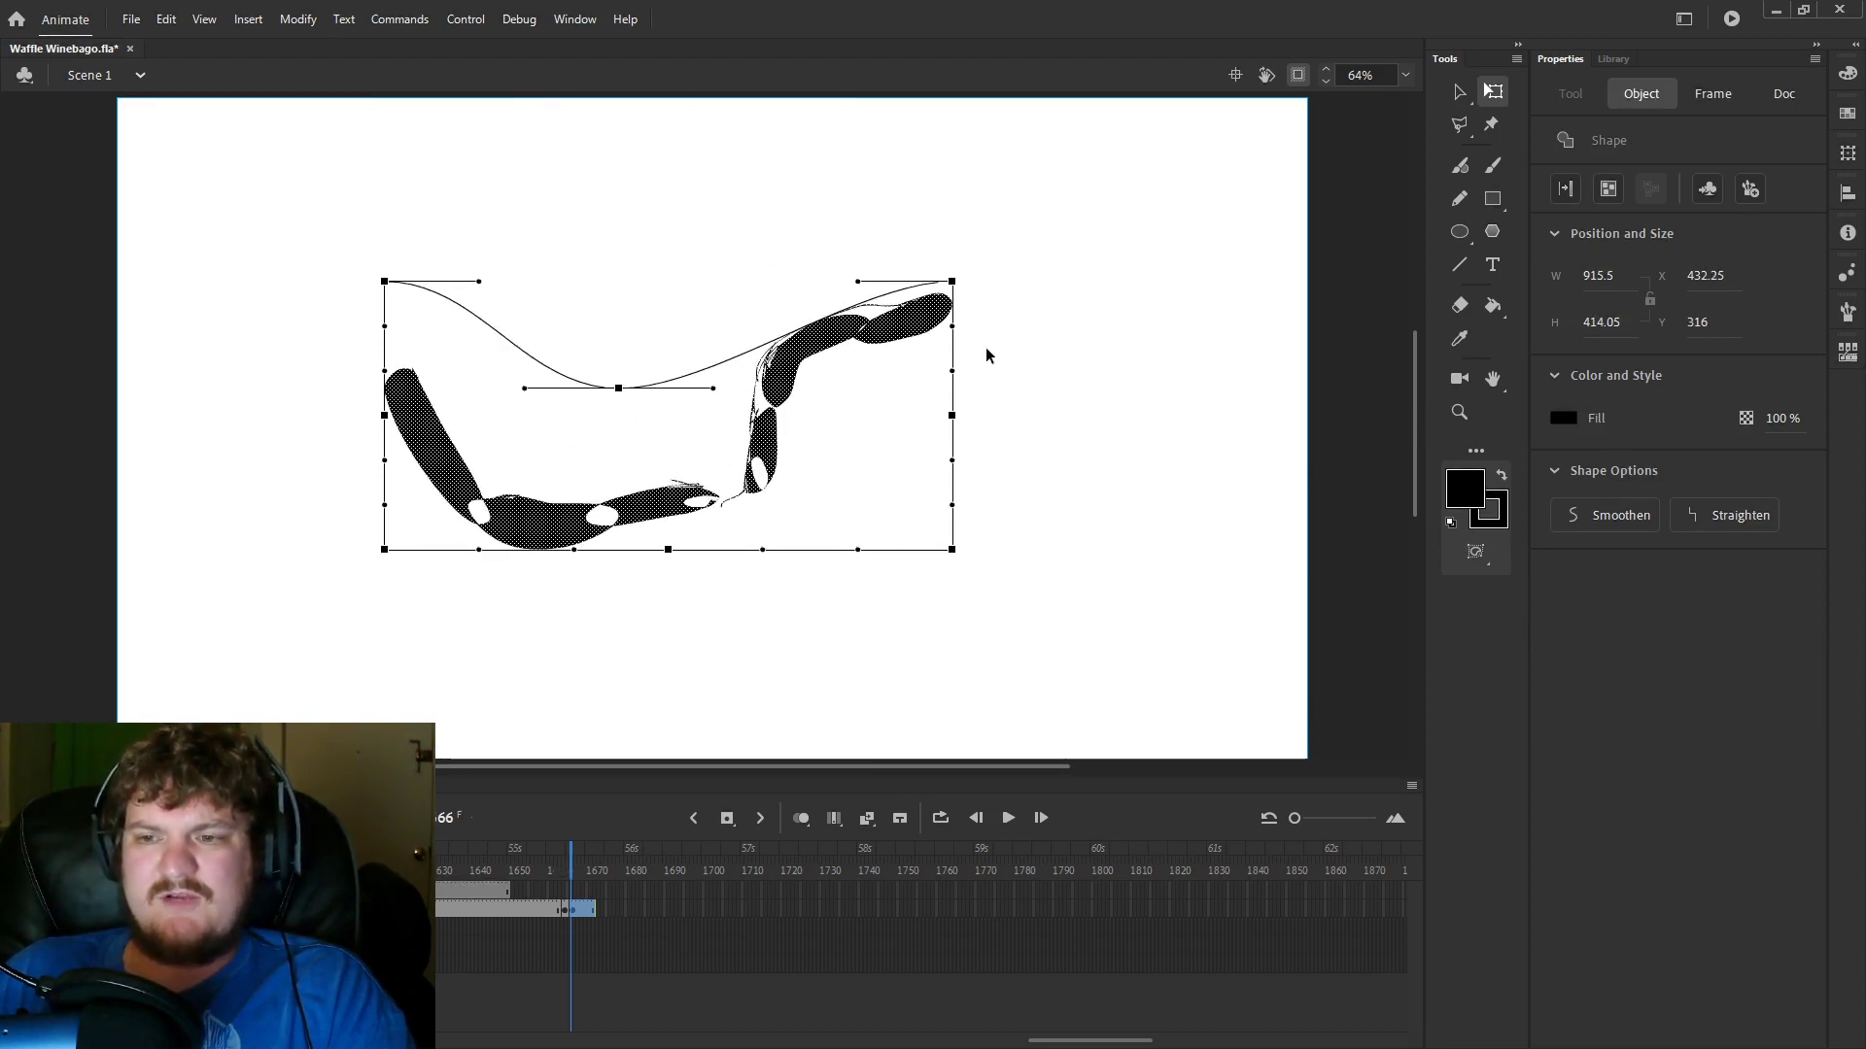
{"action": "left_click_drag", "start_coordinate": [952, 550], "coordinate": [851, 711]}
{"action": "left_click_drag", "start_coordinate": [953, 283], "coordinate": [1043, 394]}
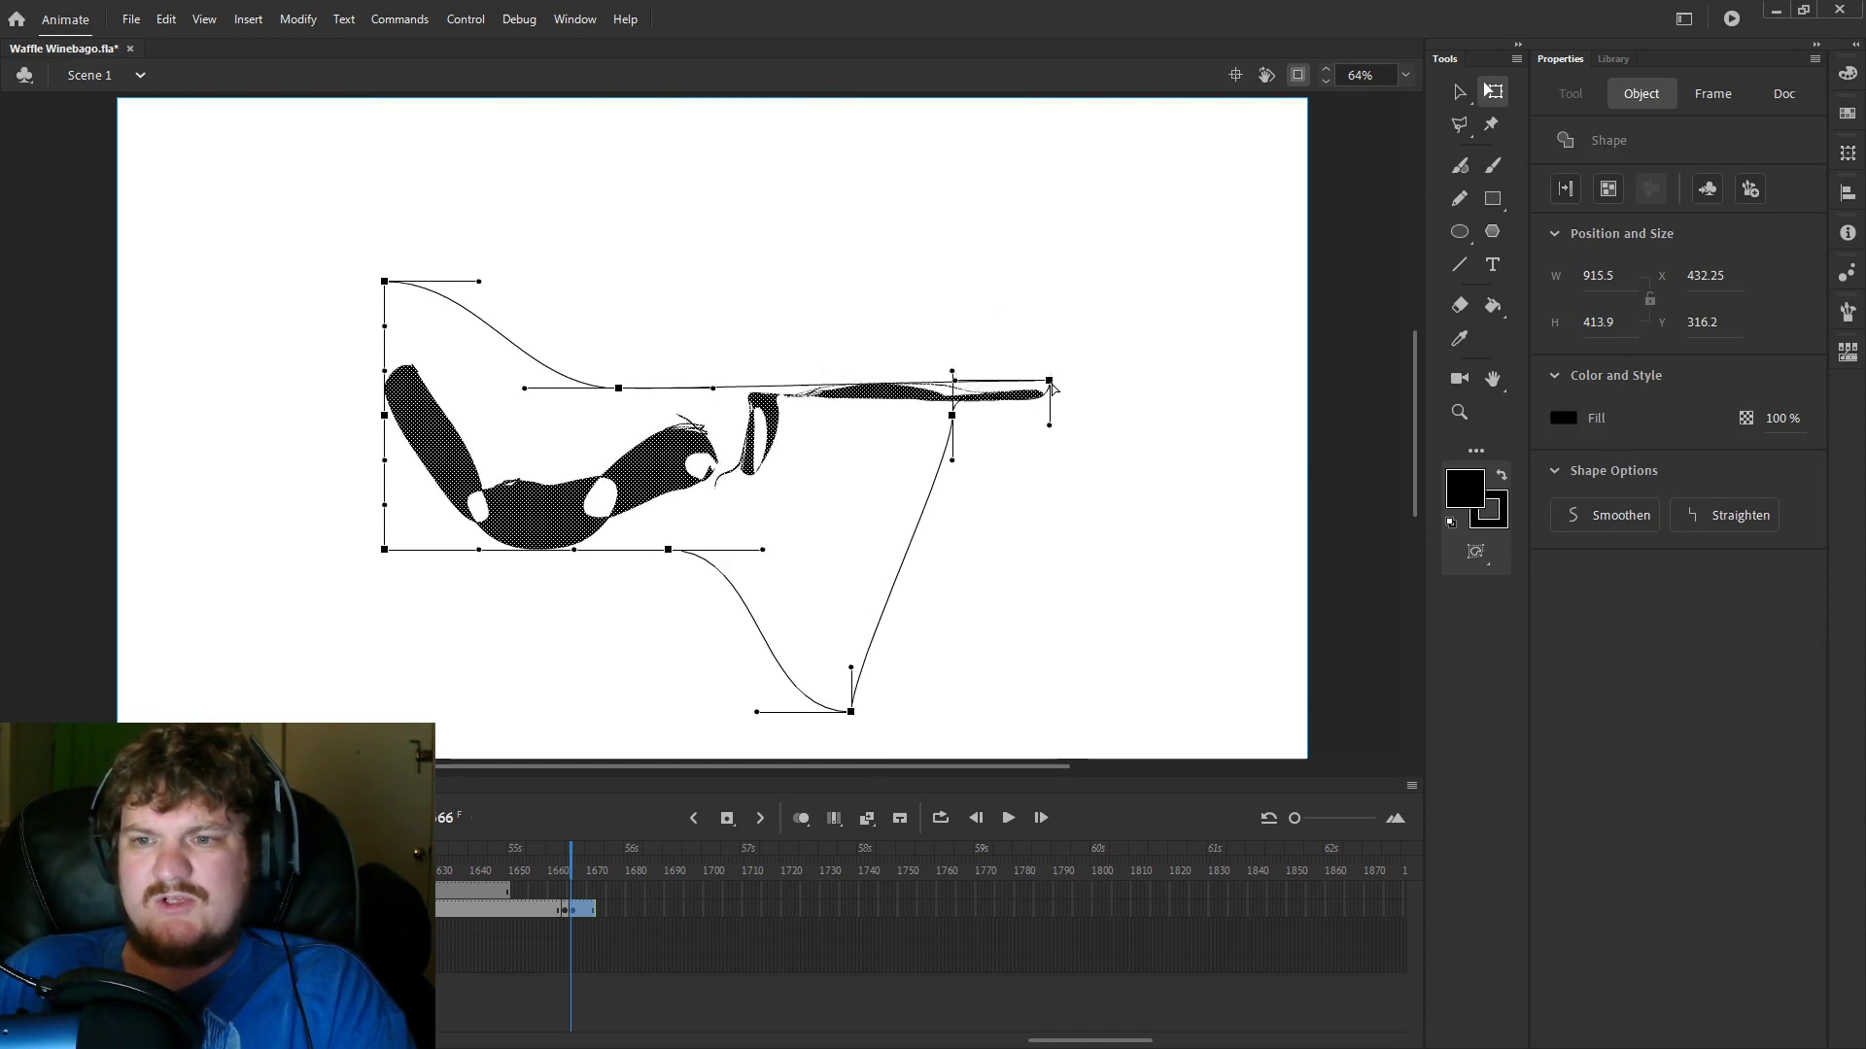
Add a keyframe at about frame 1667 and reshape the chain's envelope, raising its top middle and top right points and pulling the left side down and outward.
{"action": "left_click", "coordinate": [550, 849]}
{"action": "left_click", "coordinate": [571, 860]}
{"action": "left_click", "coordinate": [682, 735]}
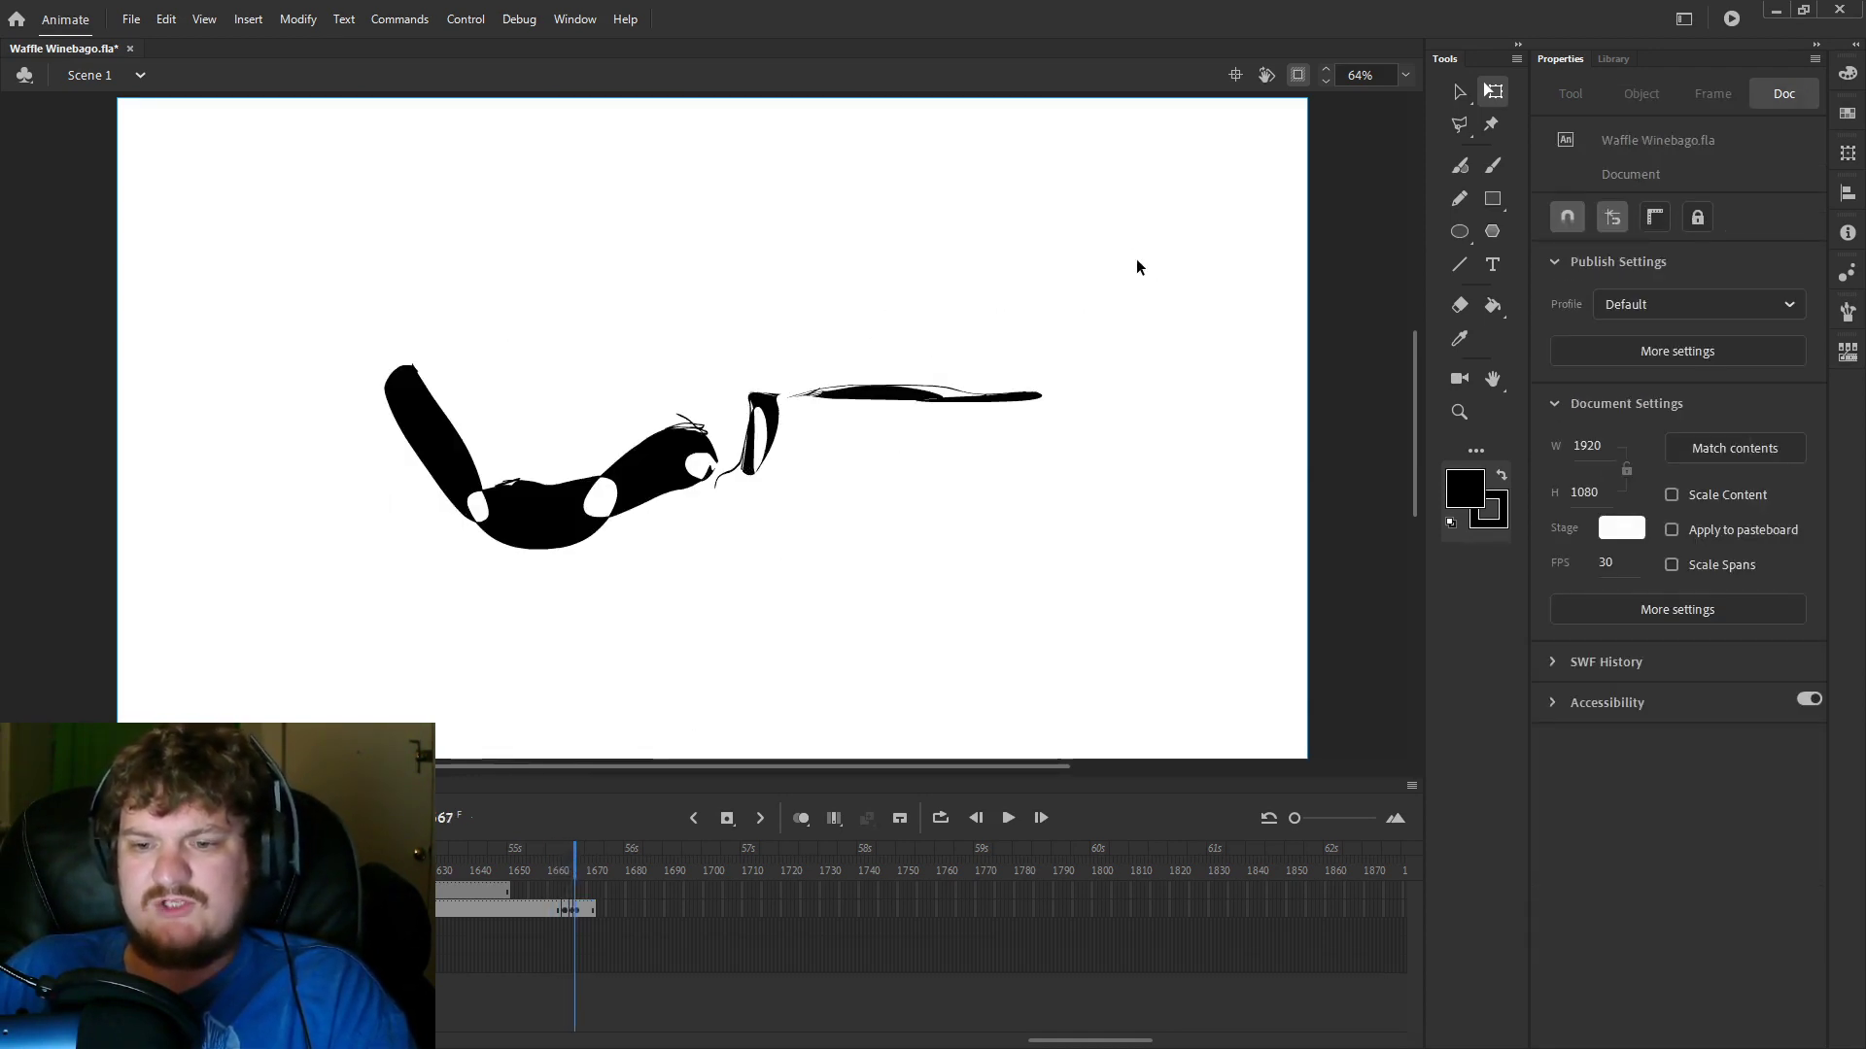
{"action": "left_click_drag", "start_coordinate": [1134, 235], "coordinate": [262, 649]}
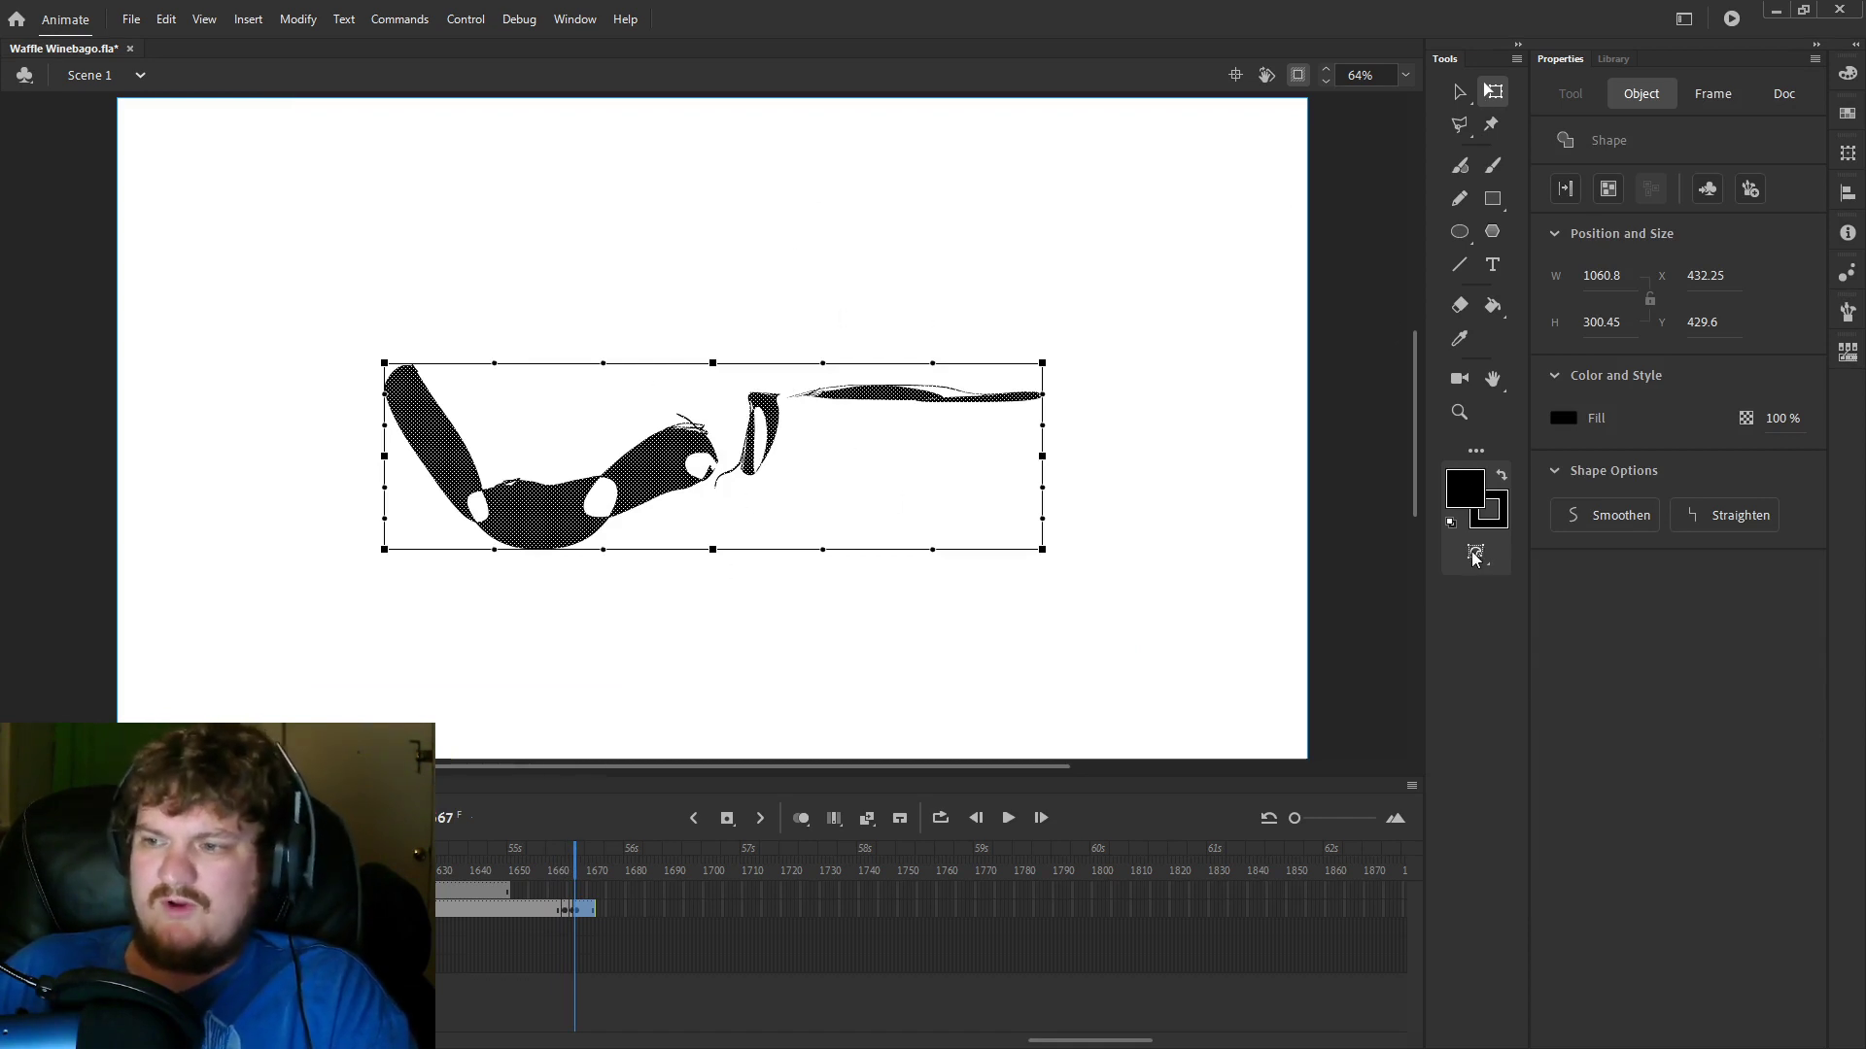
{"action": "left_click_drag", "start_coordinate": [1042, 363], "coordinate": [1002, 272]}
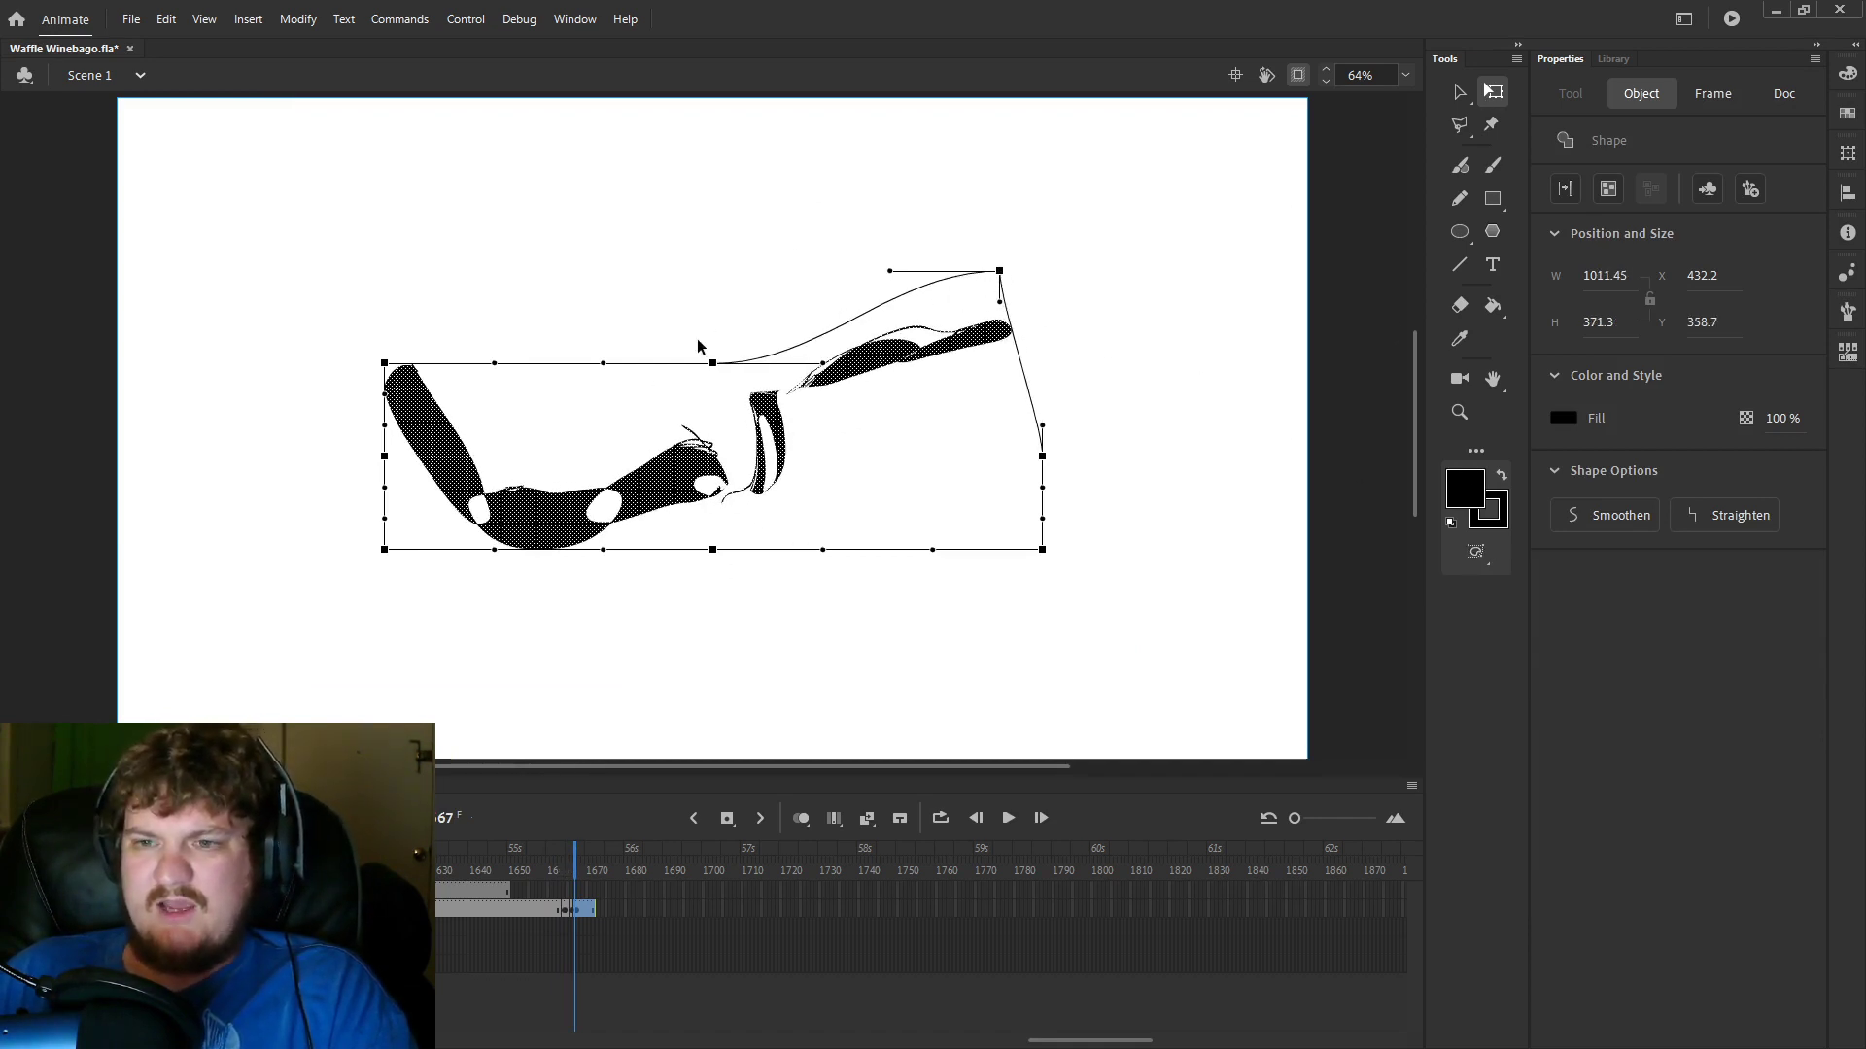
{"action": "left_click_drag", "start_coordinate": [713, 362], "coordinate": [702, 269]}
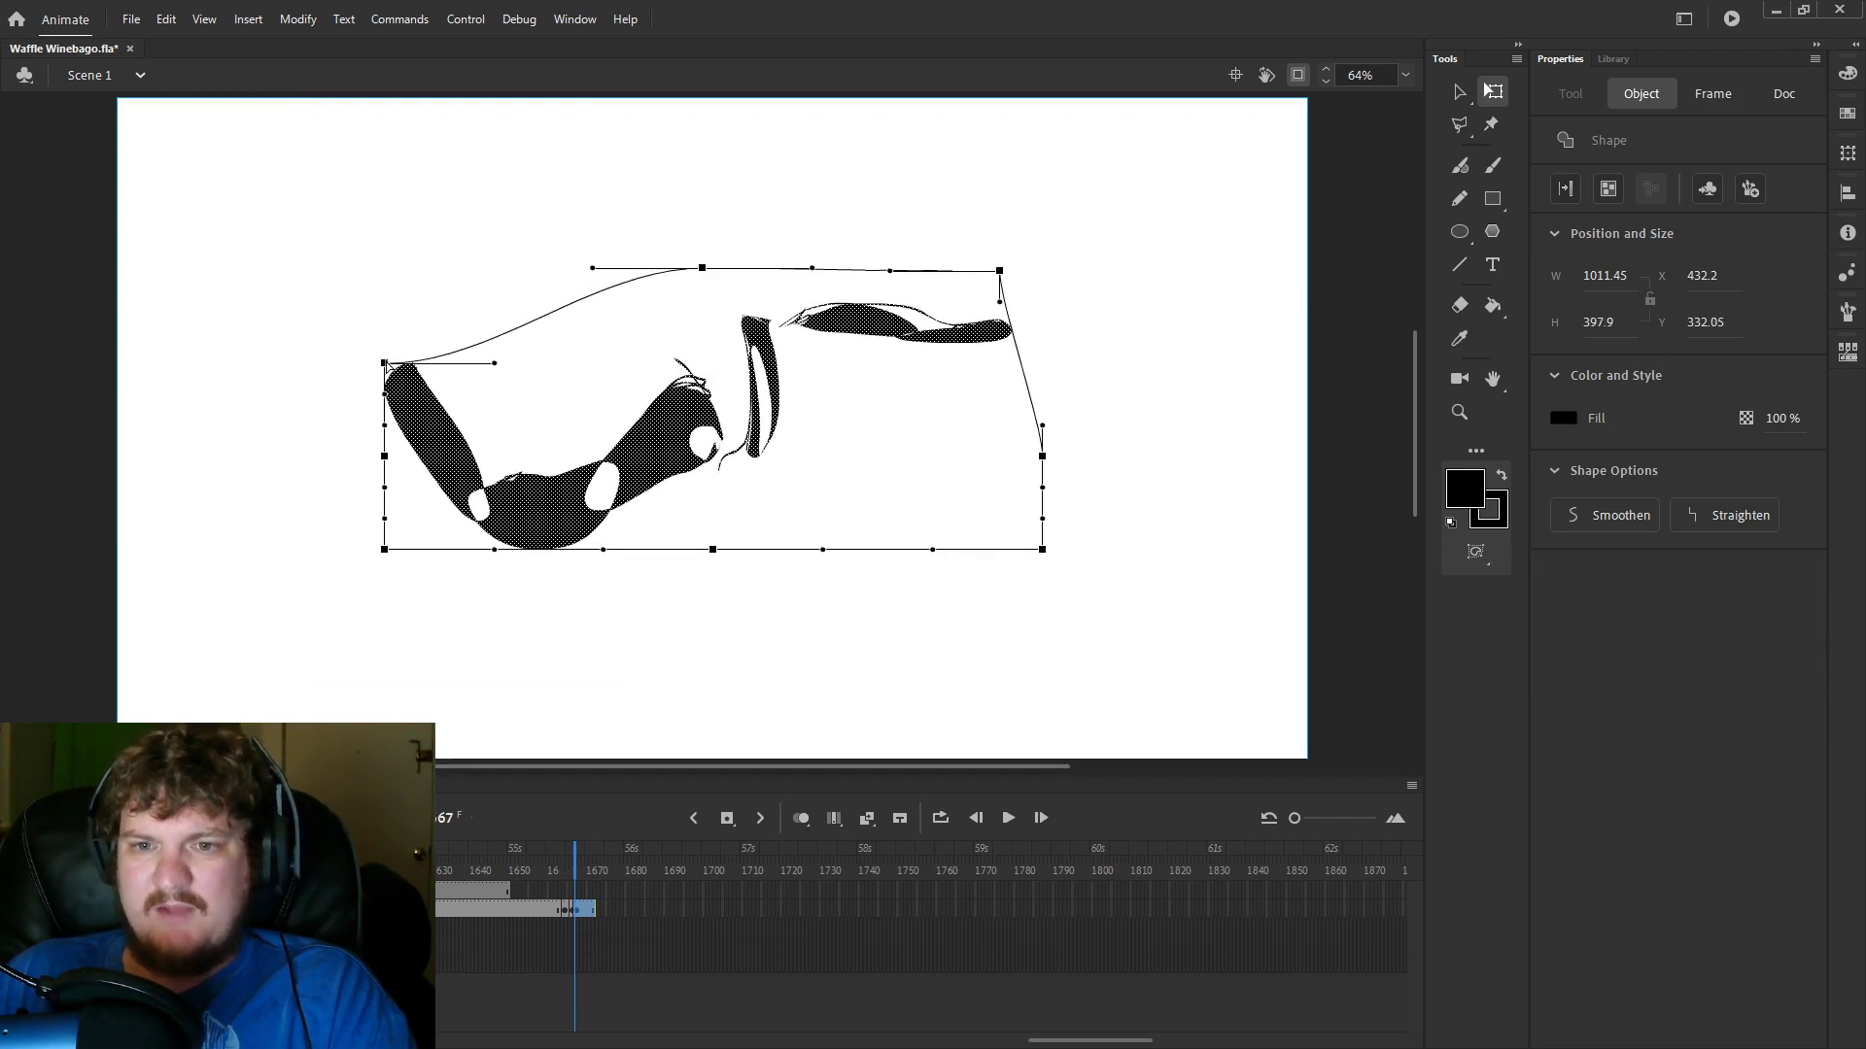
{"action": "mouse_move", "coordinate": [385, 364]}
{"action": "left_mouse_down"}
{"action": "mouse_move", "coordinate": [309, 416]}
{"action": "mouse_move", "coordinate": [376, 474]}
{"action": "mouse_move", "coordinate": [329, 528]}
{"action": "left_mouse_up"}
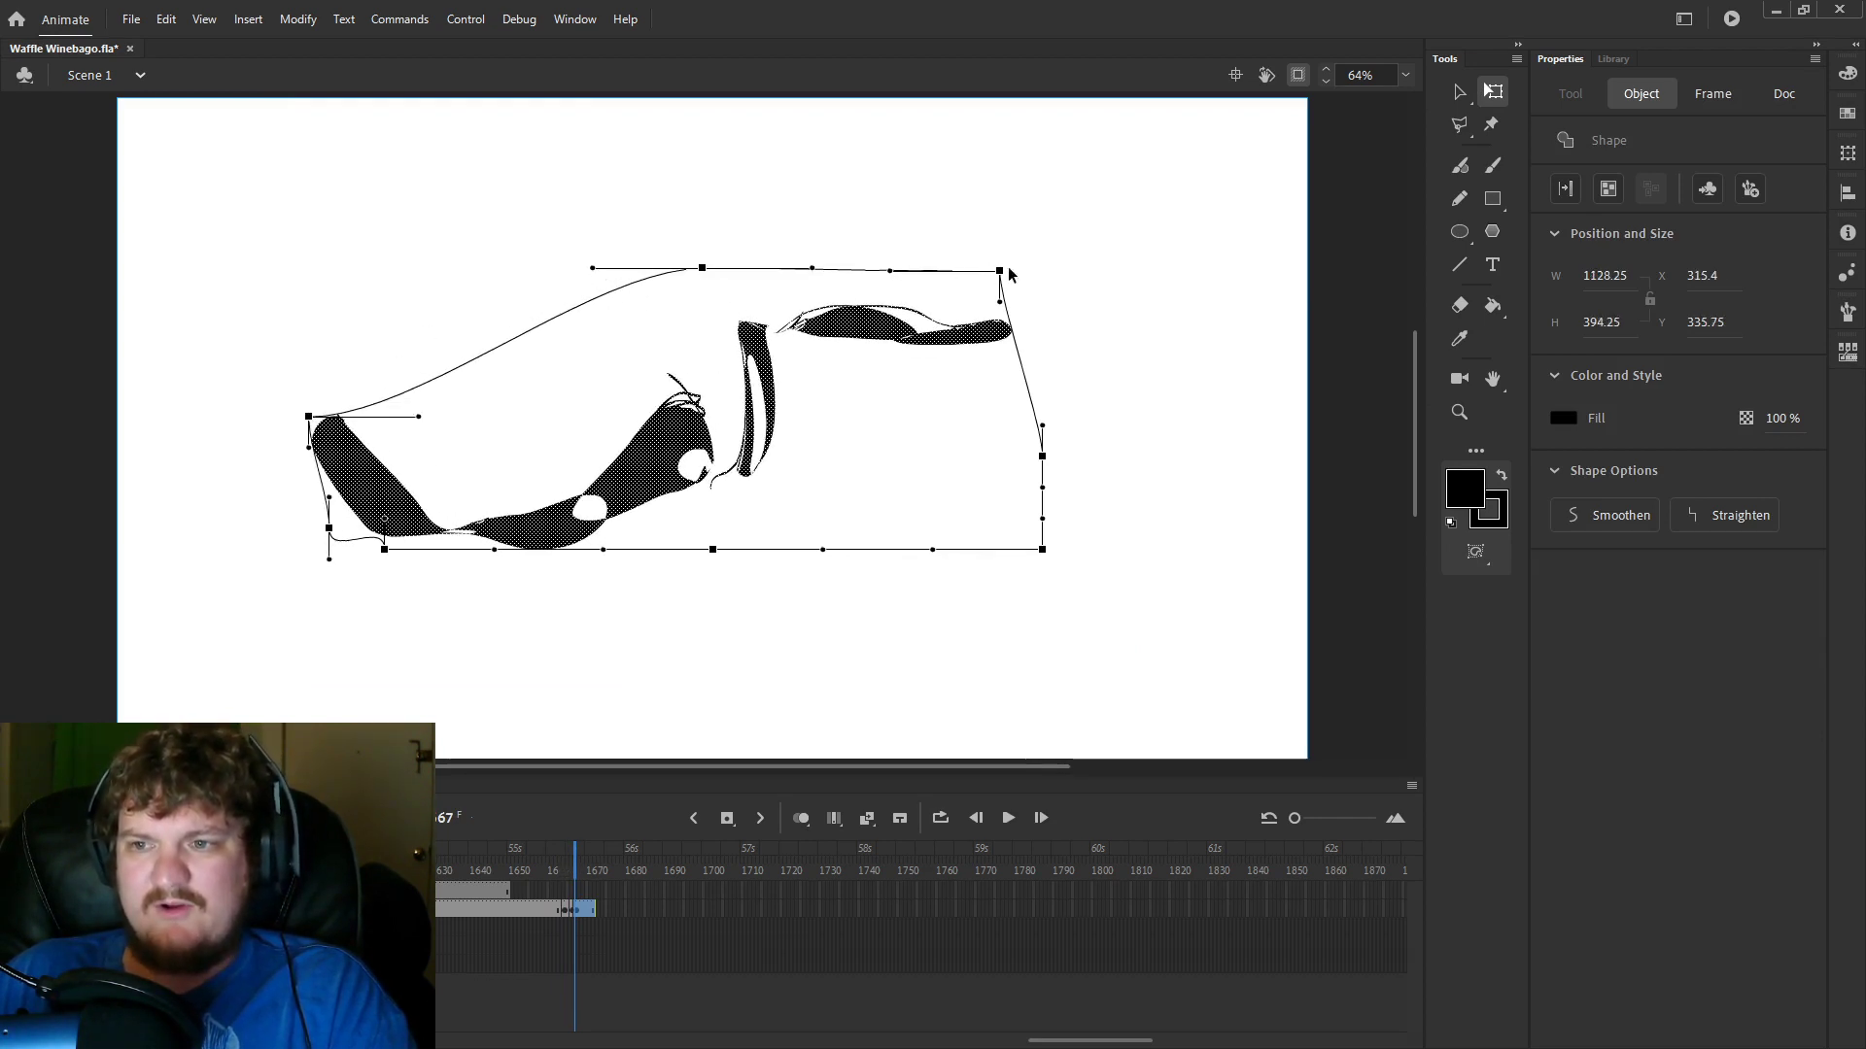
{"action": "left_click_drag", "start_coordinate": [1000, 272], "coordinate": [1011, 256]}
{"action": "left_click", "coordinate": [1099, 311]}
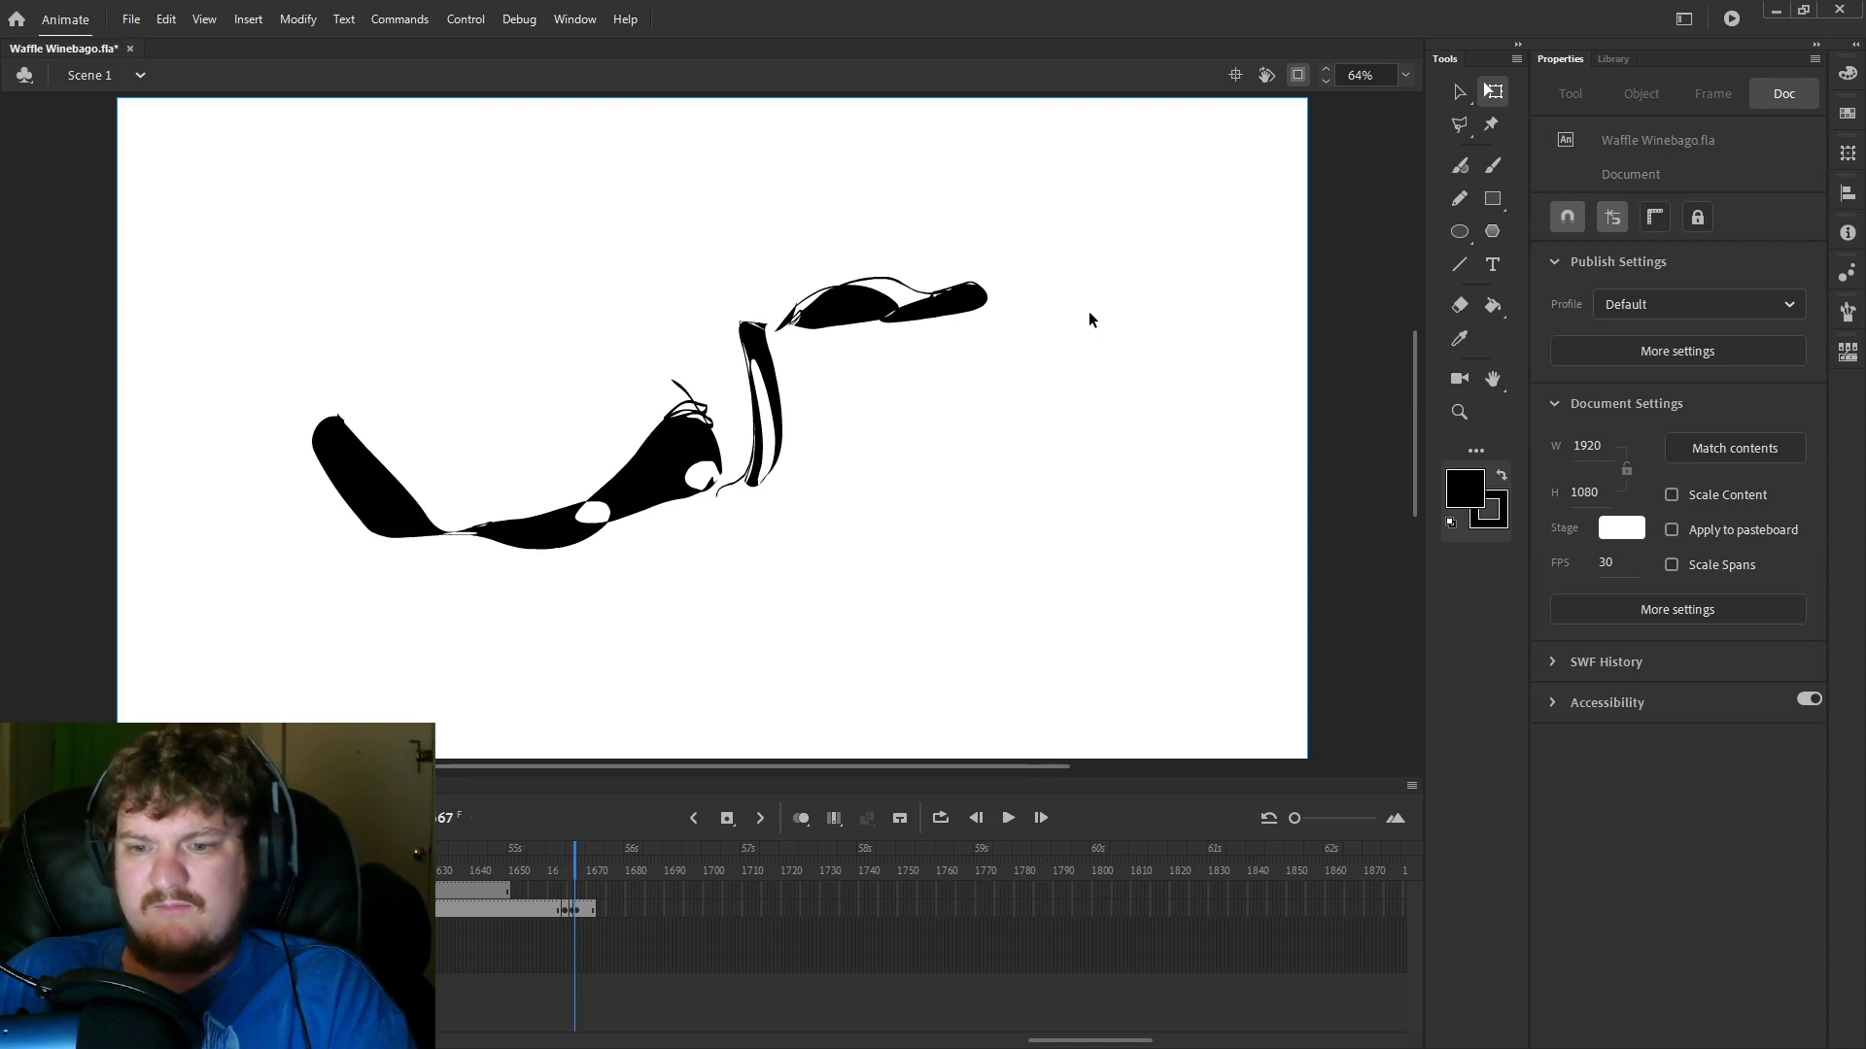
At about frame 1668, pull the top right corner of the chain's envelope up and inward to lift the right end.
{"action": "key", "text": "."}
{"action": "left_click_drag", "start_coordinate": [1128, 200], "coordinate": [199, 643]}
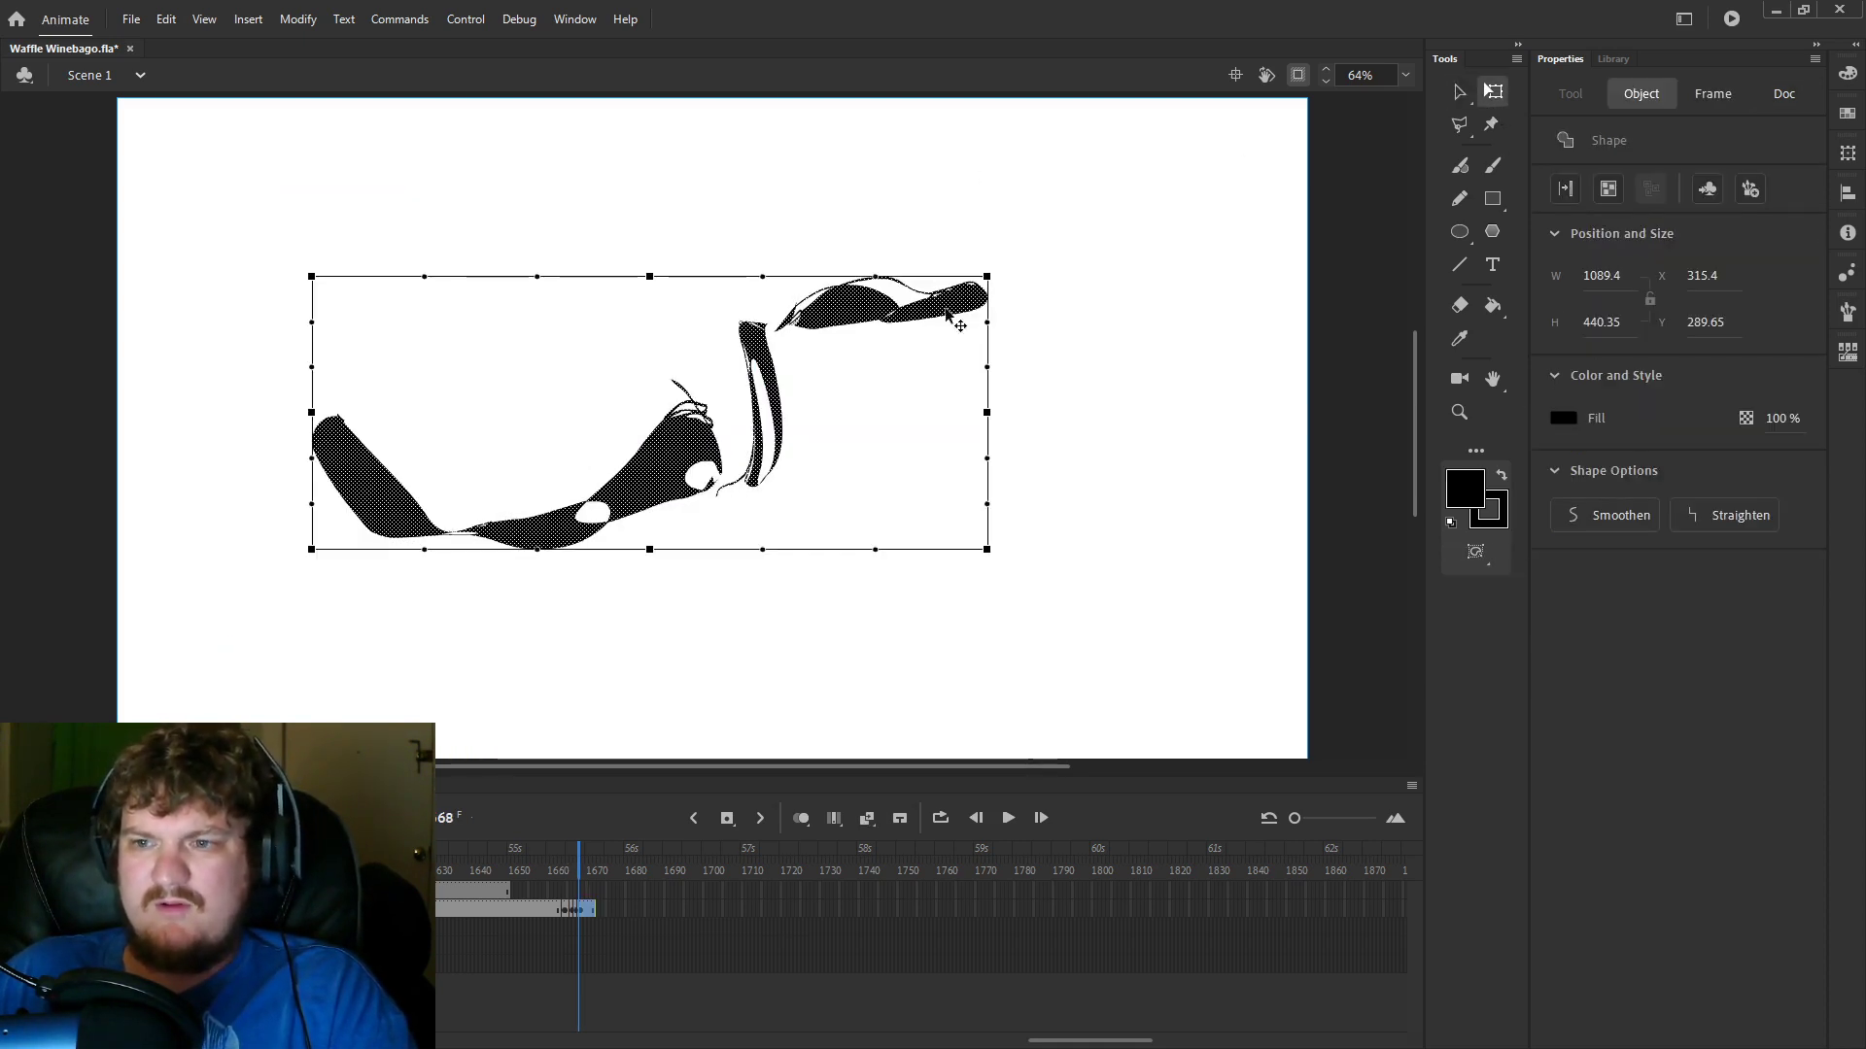
{"action": "left_click_drag", "start_coordinate": [989, 279], "coordinate": [941, 208]}
{"action": "left_click", "coordinate": [825, 582]}
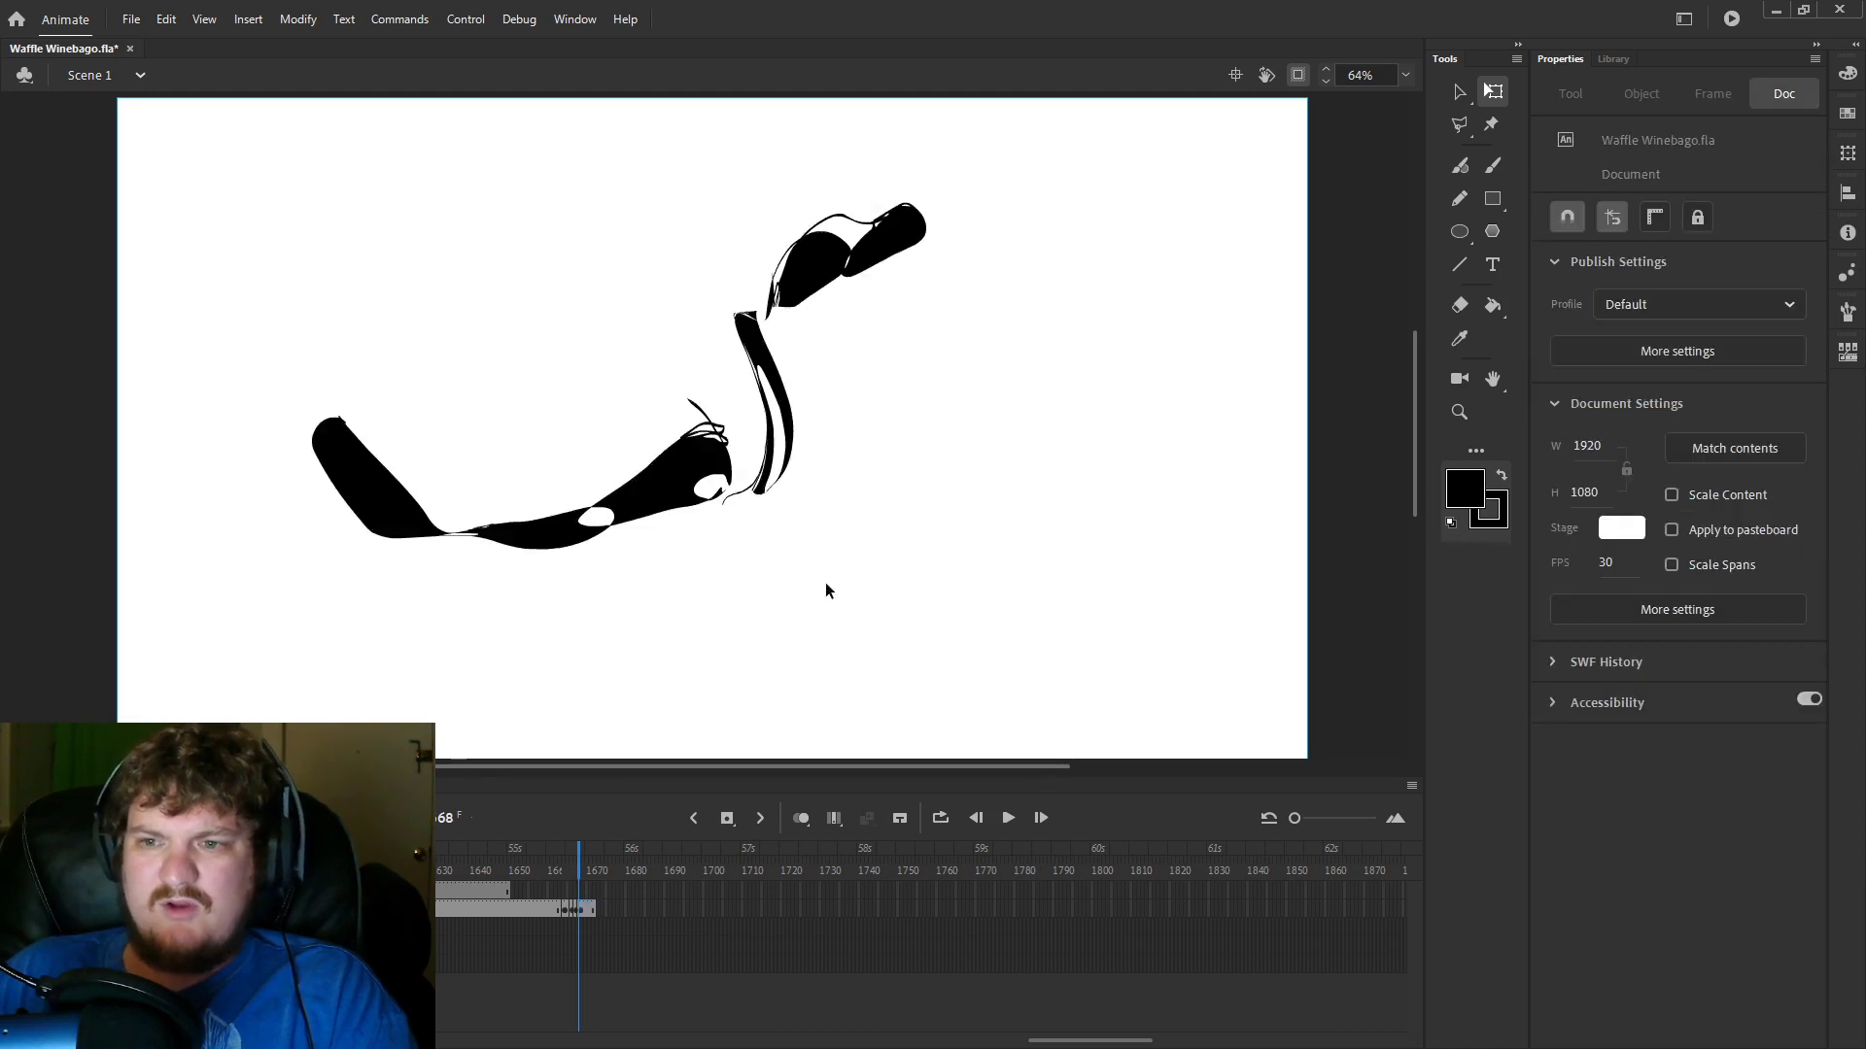
Back at about frame 1666, stretch the chain's envelope by pulling its top right, right middle, top middle and bottom middle points up and outward.
{"action": "left_click_drag", "start_coordinate": [1127, 242], "coordinate": [251, 636]}
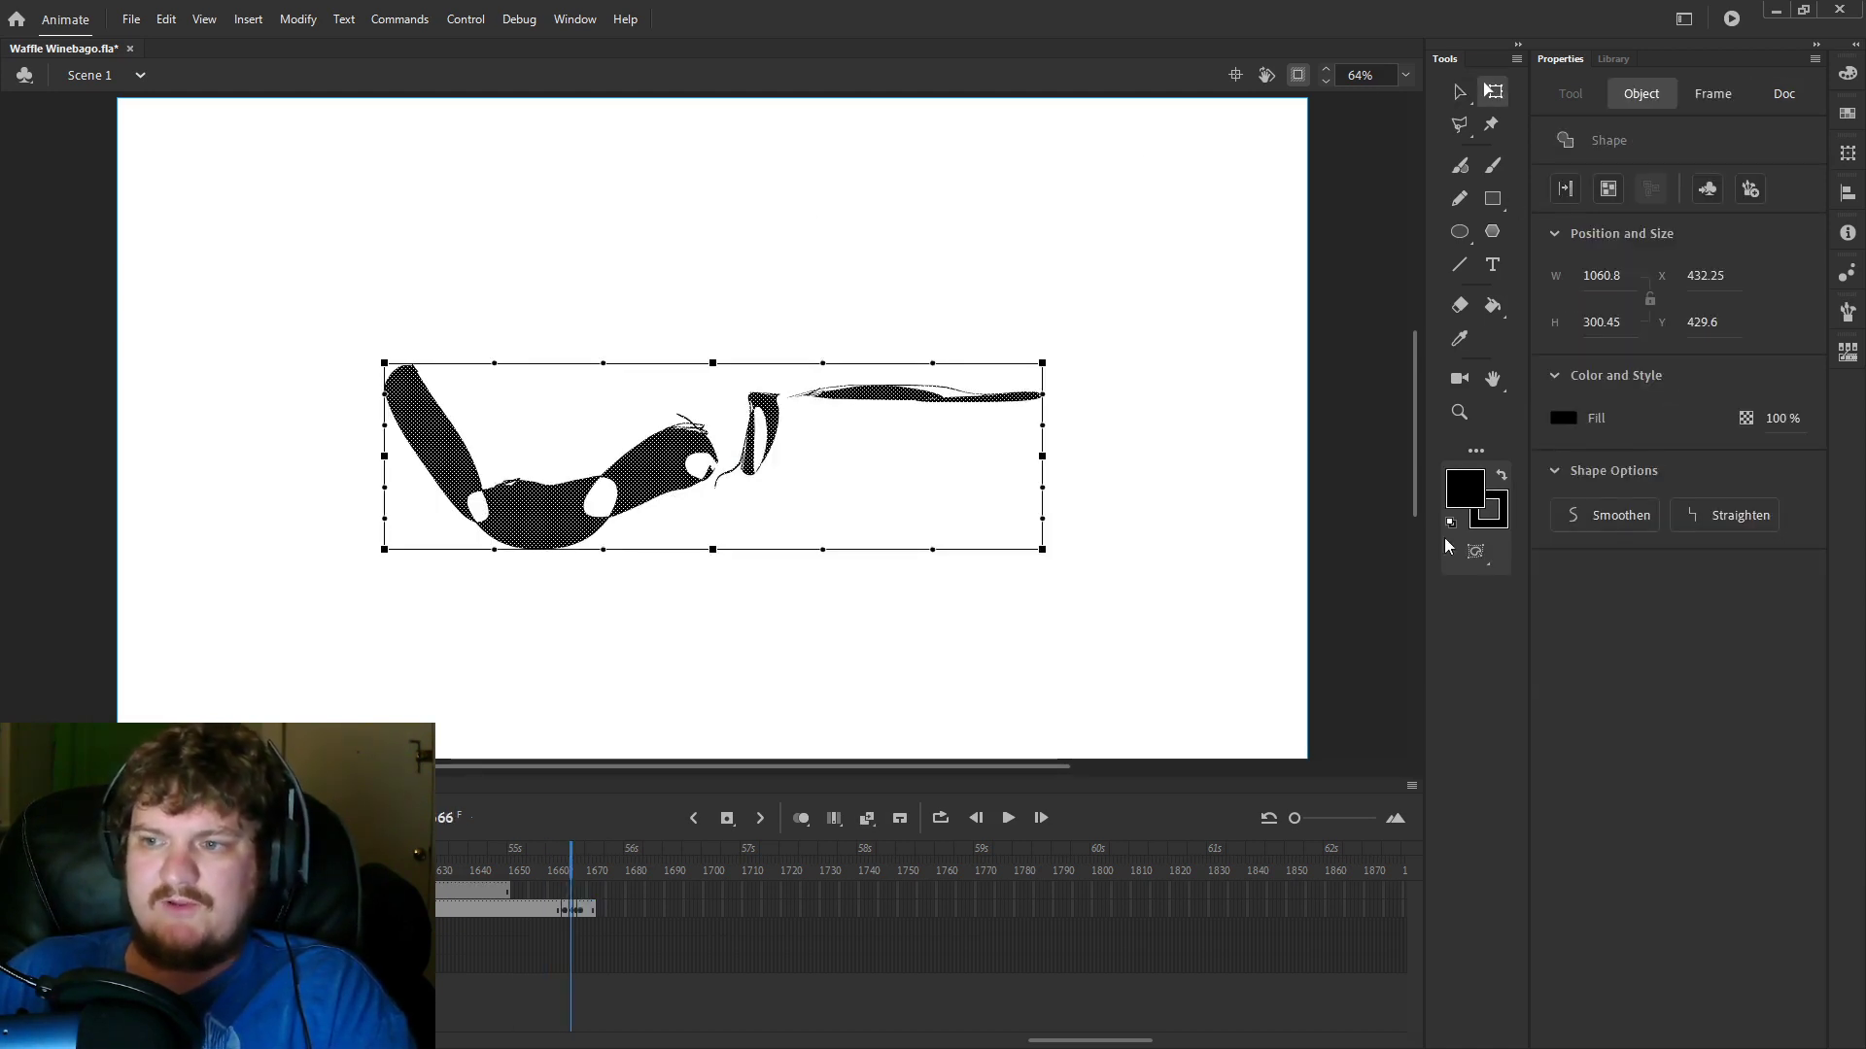
{"action": "mouse_move", "coordinate": [1041, 362]}
{"action": "left_mouse_down"}
{"action": "mouse_move", "coordinate": [1113, 243]}
{"action": "mouse_move", "coordinate": [1105, 220]}
{"action": "left_mouse_up"}
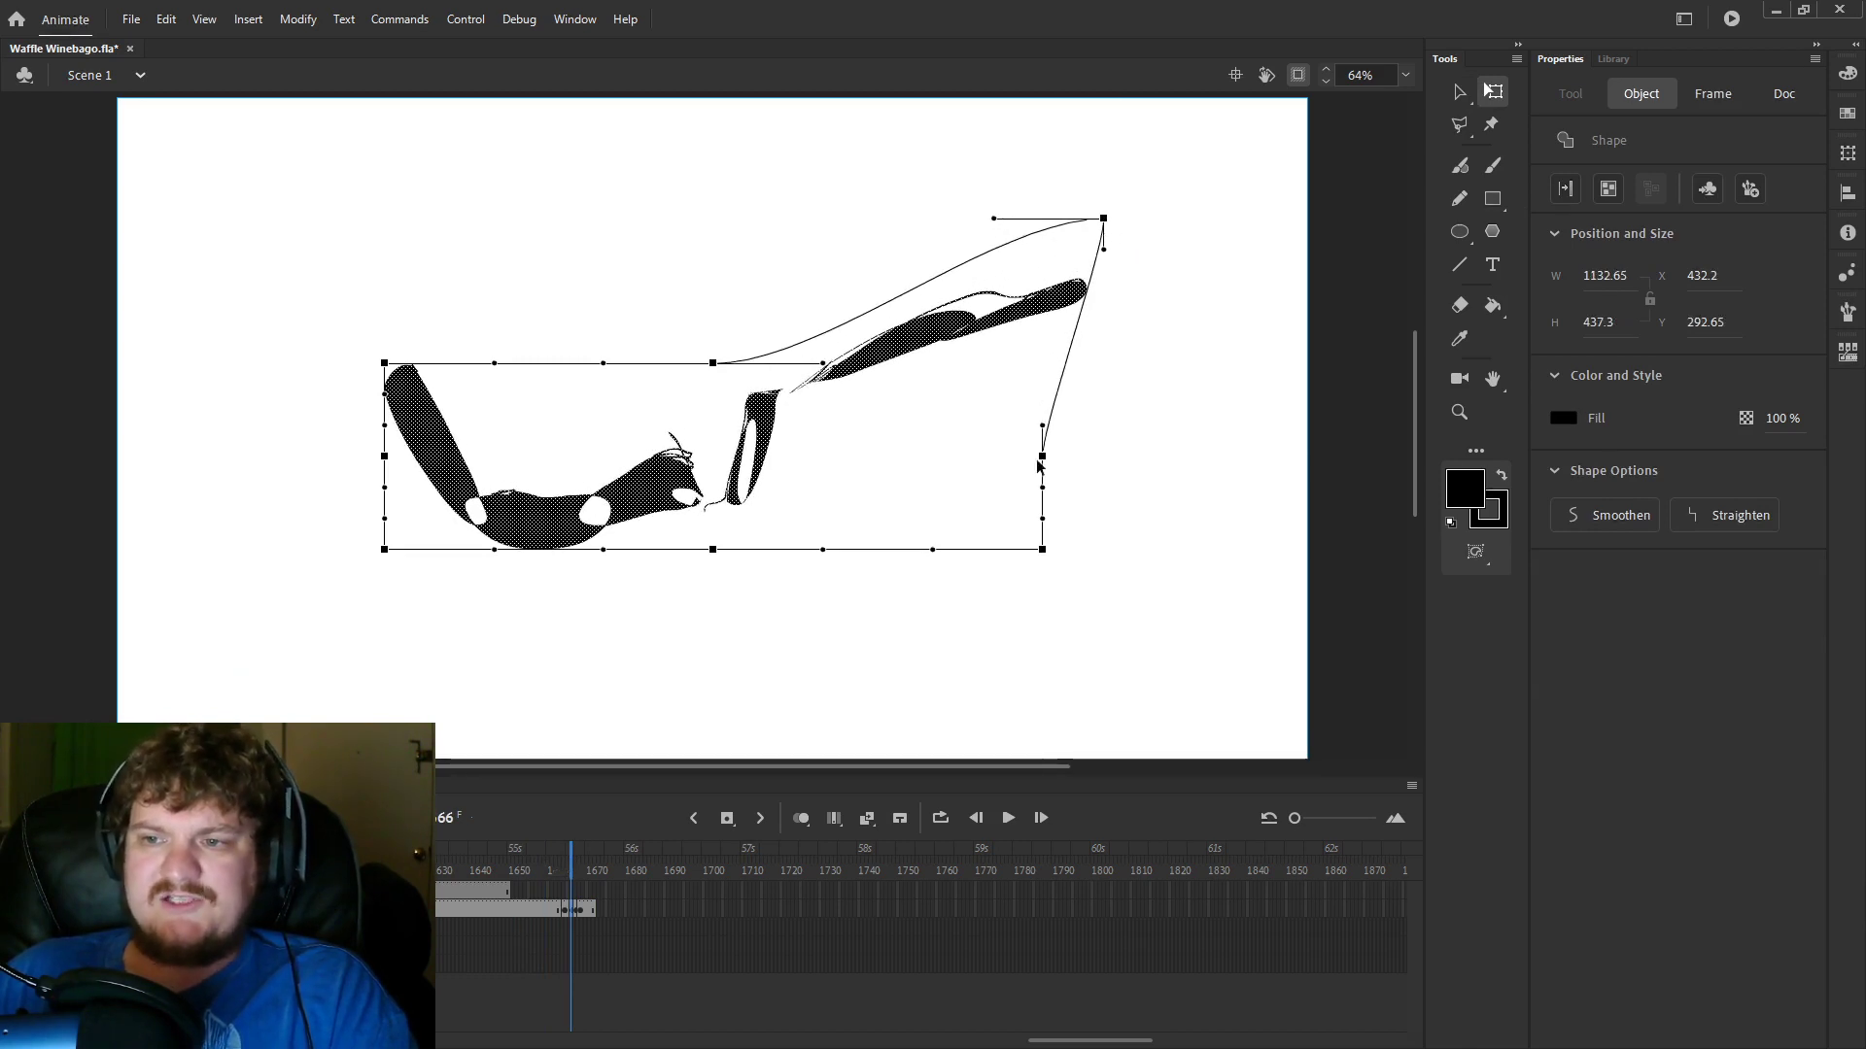
{"action": "left_click_drag", "start_coordinate": [1043, 456], "coordinate": [1115, 406]}
{"action": "left_click_drag", "start_coordinate": [713, 363], "coordinate": [782, 292]}
{"action": "left_click_drag", "start_coordinate": [713, 550], "coordinate": [795, 483]}
{"action": "left_click", "coordinate": [1197, 393]}
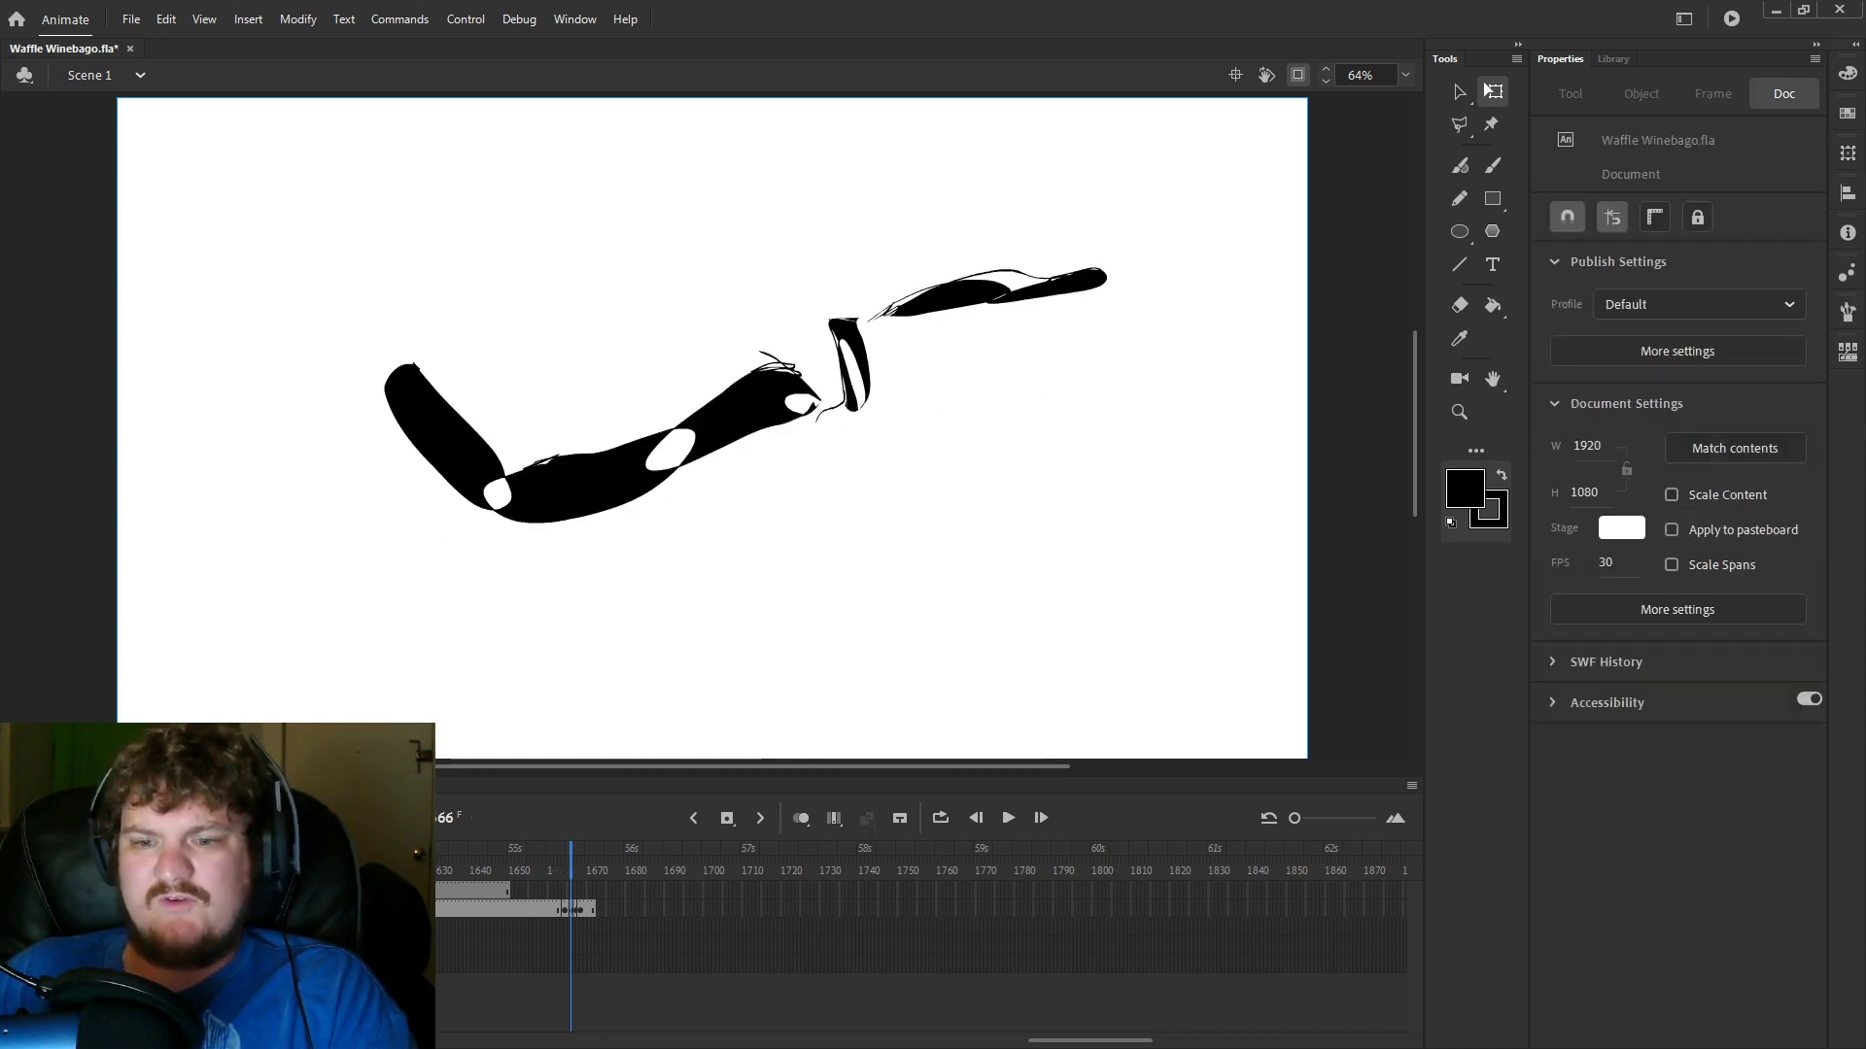
Scrub through the frames up to about 1672 to review the chain's bending motion, ending with the Classic Brush selected.
{"action": "mouse_move", "coordinate": [567, 849]}
{"action": "left_mouse_down"}
{"action": "mouse_move", "coordinate": [541, 847]}
{"action": "mouse_move", "coordinate": [582, 844]}
{"action": "left_mouse_up"}
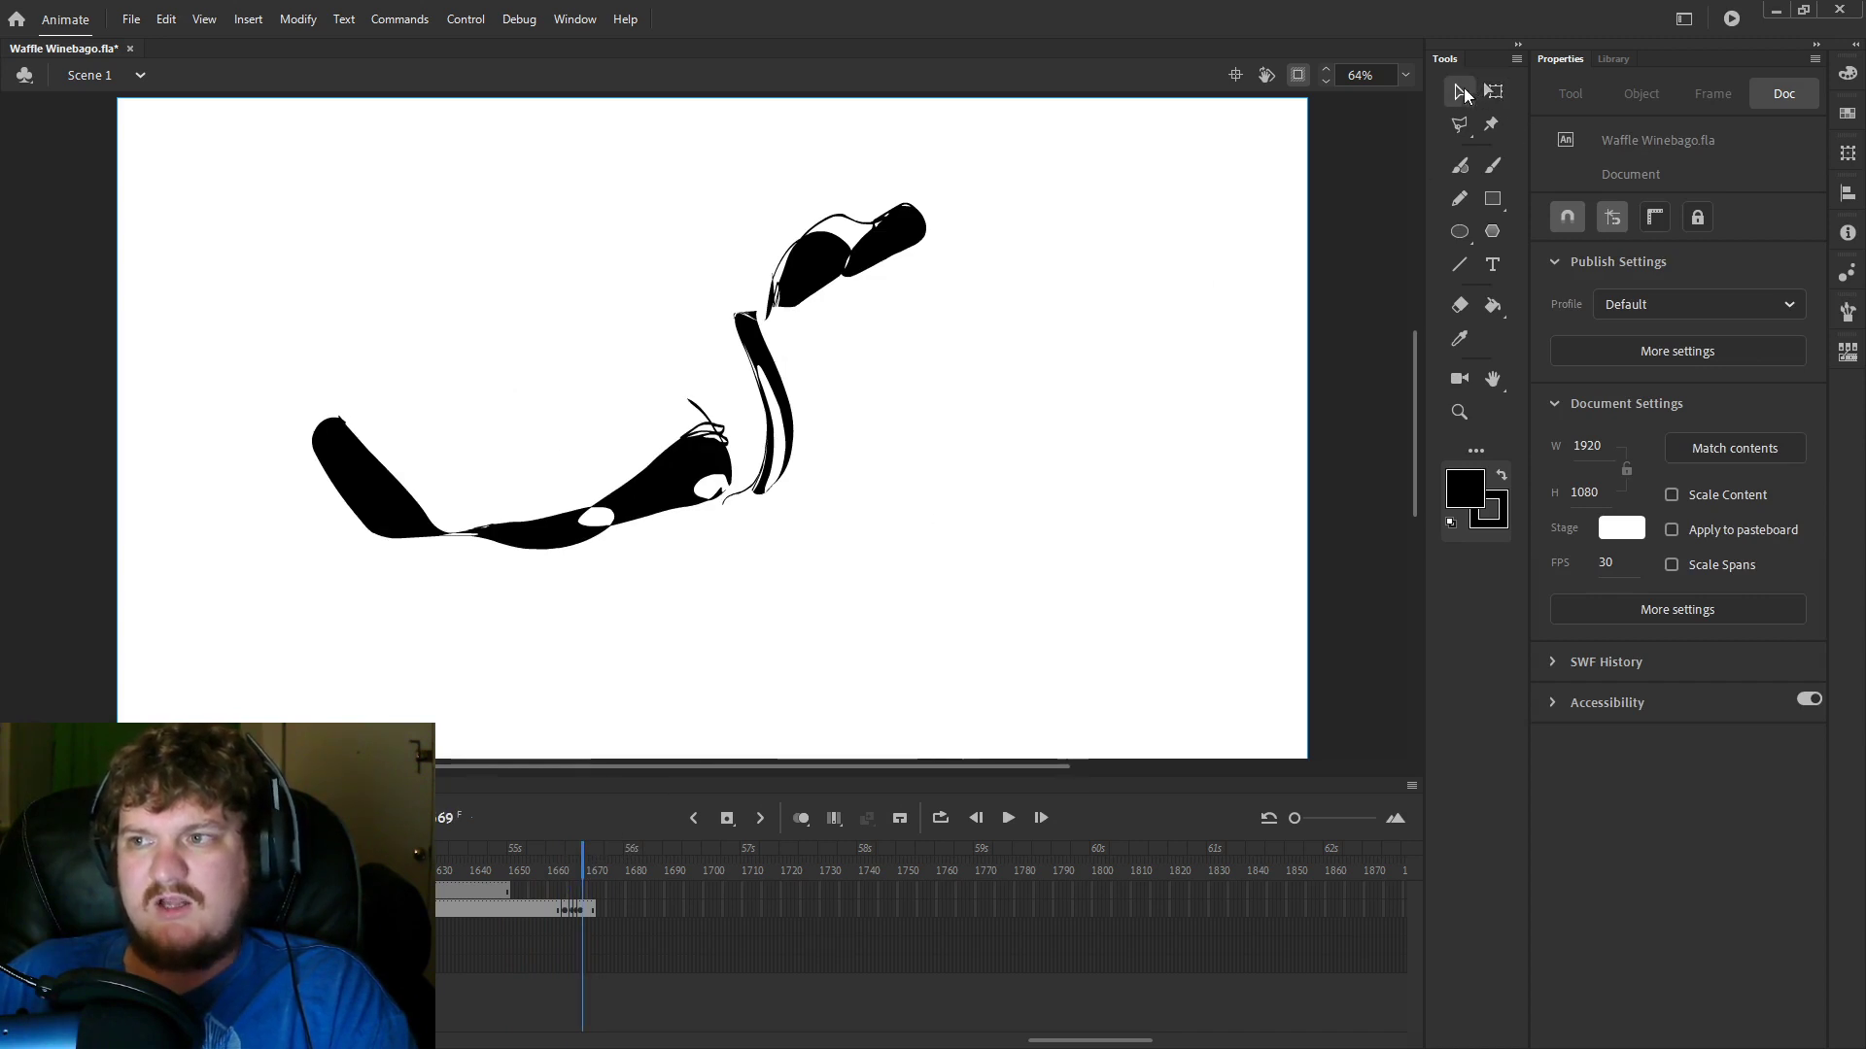
{"action": "left_click", "coordinate": [1492, 91]}
{"action": "left_click_drag", "start_coordinate": [546, 850], "coordinate": [595, 857]}
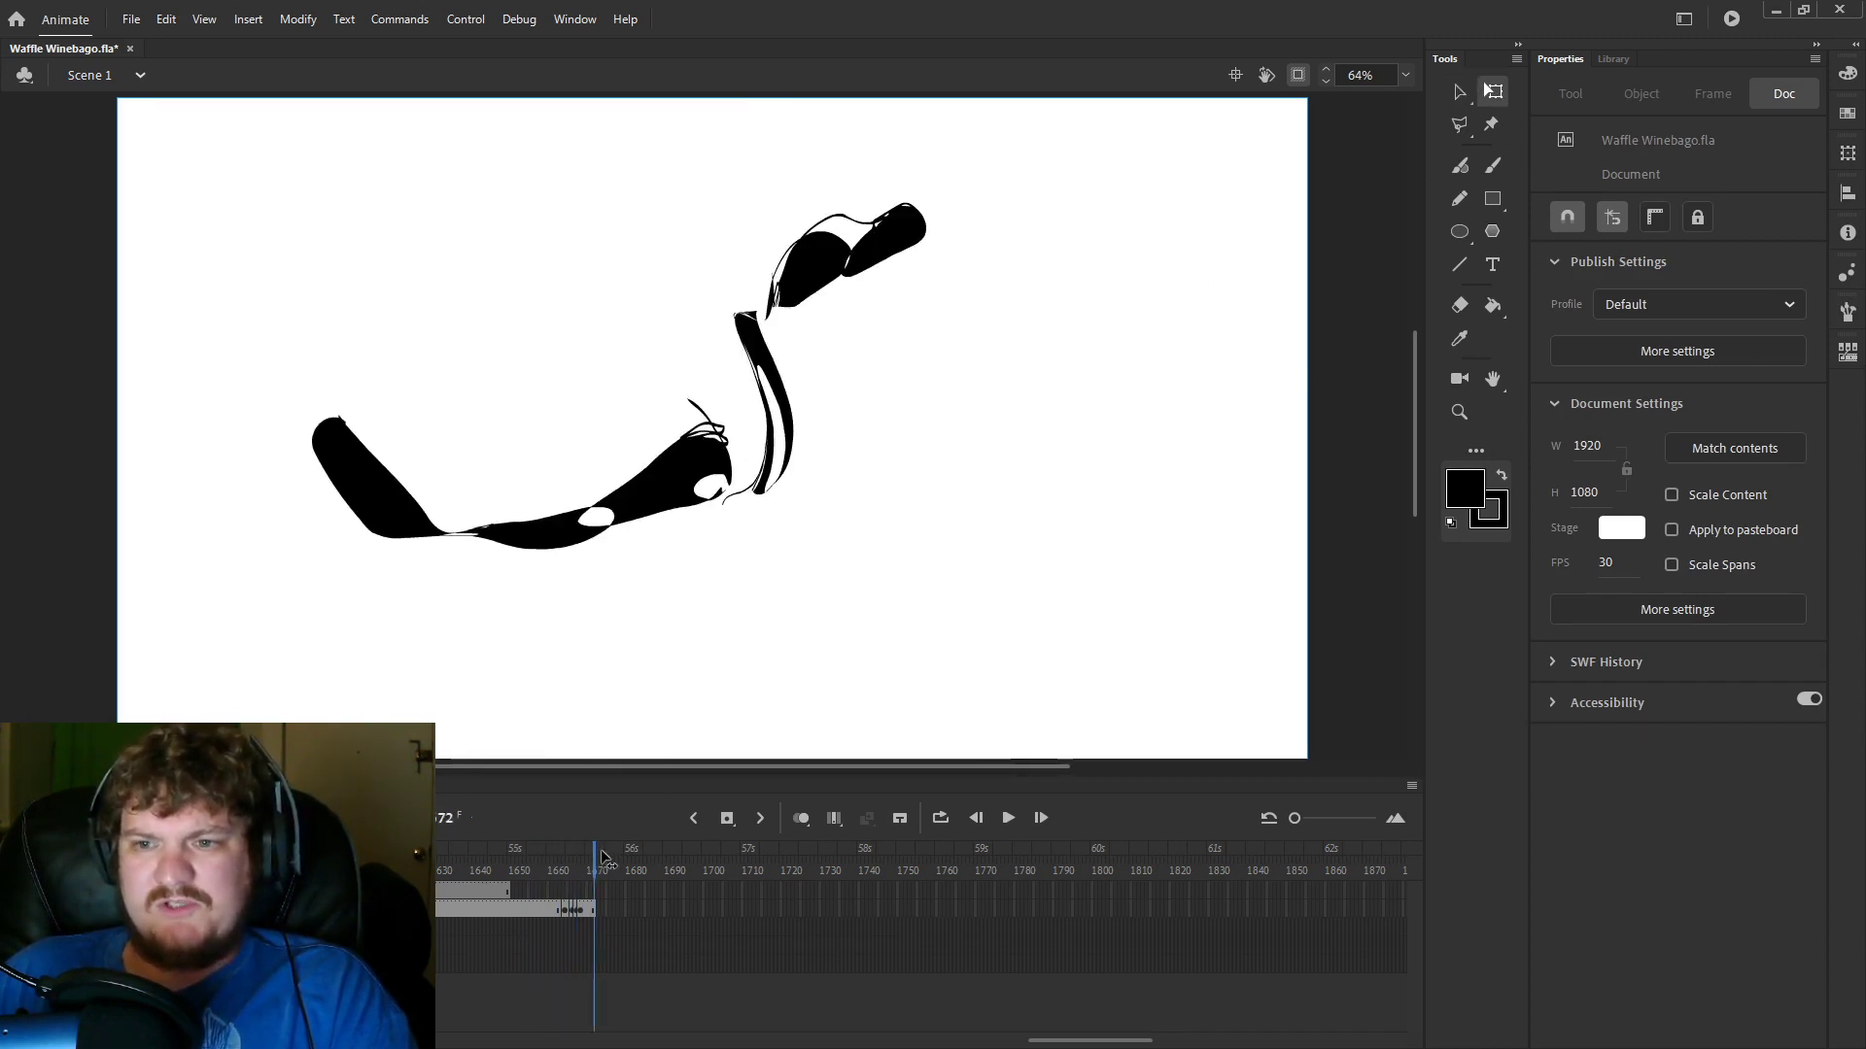
{"action": "left_click", "coordinate": [1493, 165]}
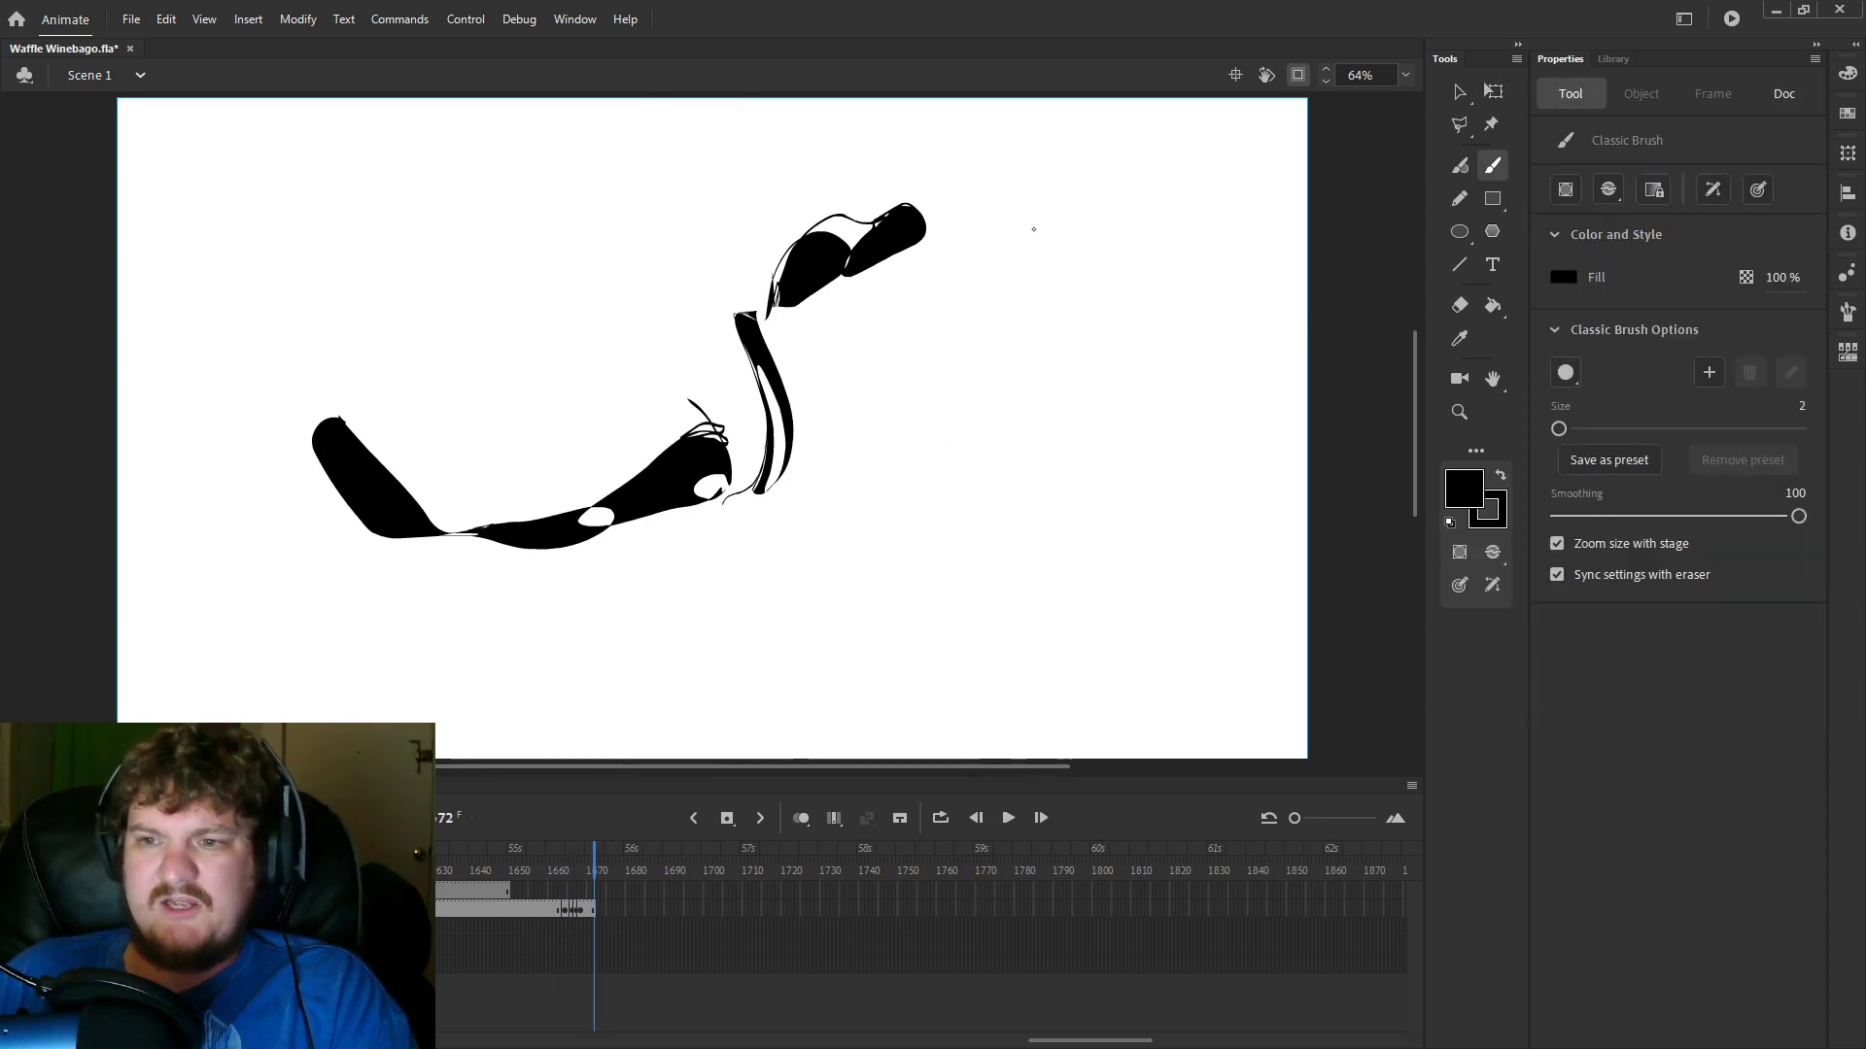
Set the Classic Brush size to 6 and draw a spiky-haired face with eyes and an open mouth beside the chain.
{"action": "mouse_move", "coordinate": [930, 413]}
{"action": "left_mouse_down"}
{"action": "mouse_move", "coordinate": [926, 366]}
{"action": "mouse_move", "coordinate": [969, 311]}
{"action": "left_mouse_up"}
{"action": "key", "text": "ctrl+z"}
{"action": "left_click_drag", "start_coordinate": [1560, 430], "coordinate": [1564, 429]}
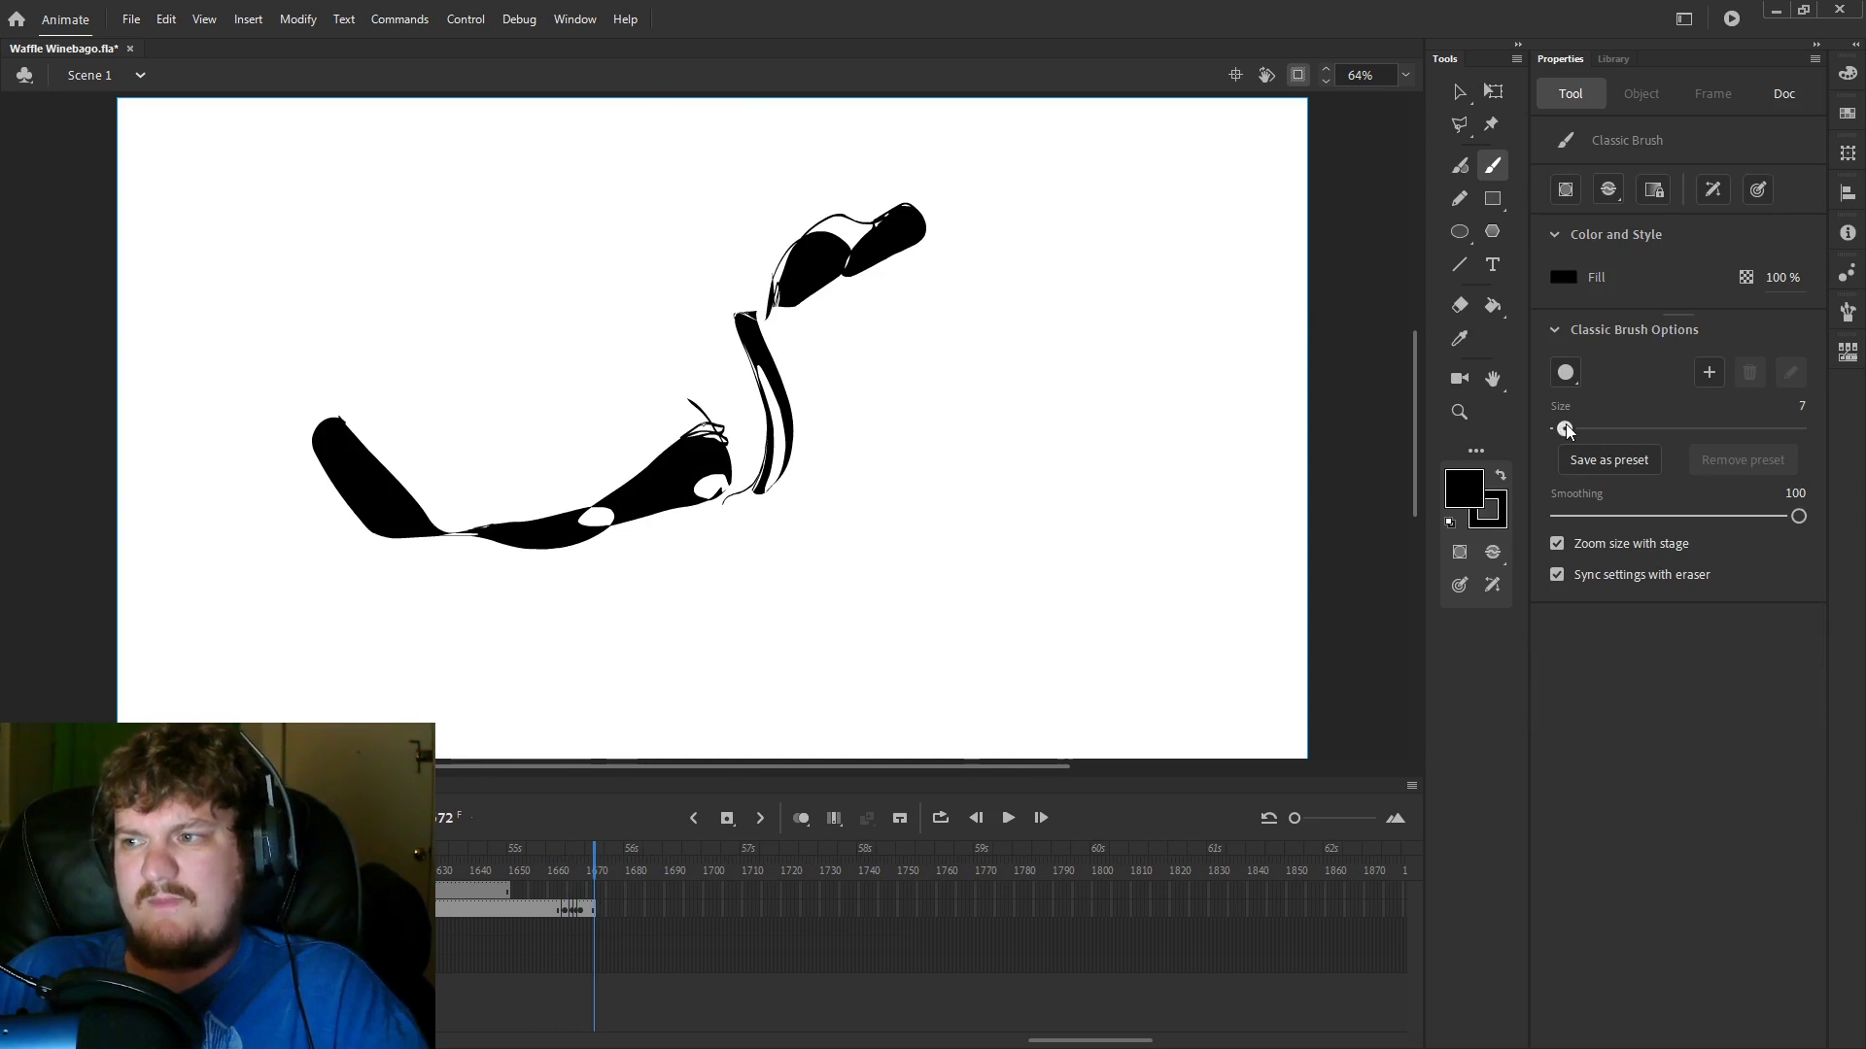
{"action": "mouse_move", "coordinate": [946, 409]}
{"action": "left_mouse_down"}
{"action": "mouse_move", "coordinate": [938, 324]}
{"action": "mouse_move", "coordinate": [967, 333]}
{"action": "mouse_move", "coordinate": [1046, 285]}
{"action": "mouse_move", "coordinate": [1040, 350]}
{"action": "mouse_move", "coordinate": [1068, 367]}
{"action": "mouse_move", "coordinate": [1073, 429]}
{"action": "mouse_move", "coordinate": [1008, 512]}
{"action": "mouse_move", "coordinate": [945, 442]}
{"action": "mouse_move", "coordinate": [944, 401]}
{"action": "left_mouse_up"}
{"action": "mouse_move", "coordinate": [1003, 461]}
{"action": "left_mouse_down"}
{"action": "mouse_move", "coordinate": [1028, 412]}
{"action": "mouse_move", "coordinate": [1073, 412]}
{"action": "left_mouse_up"}
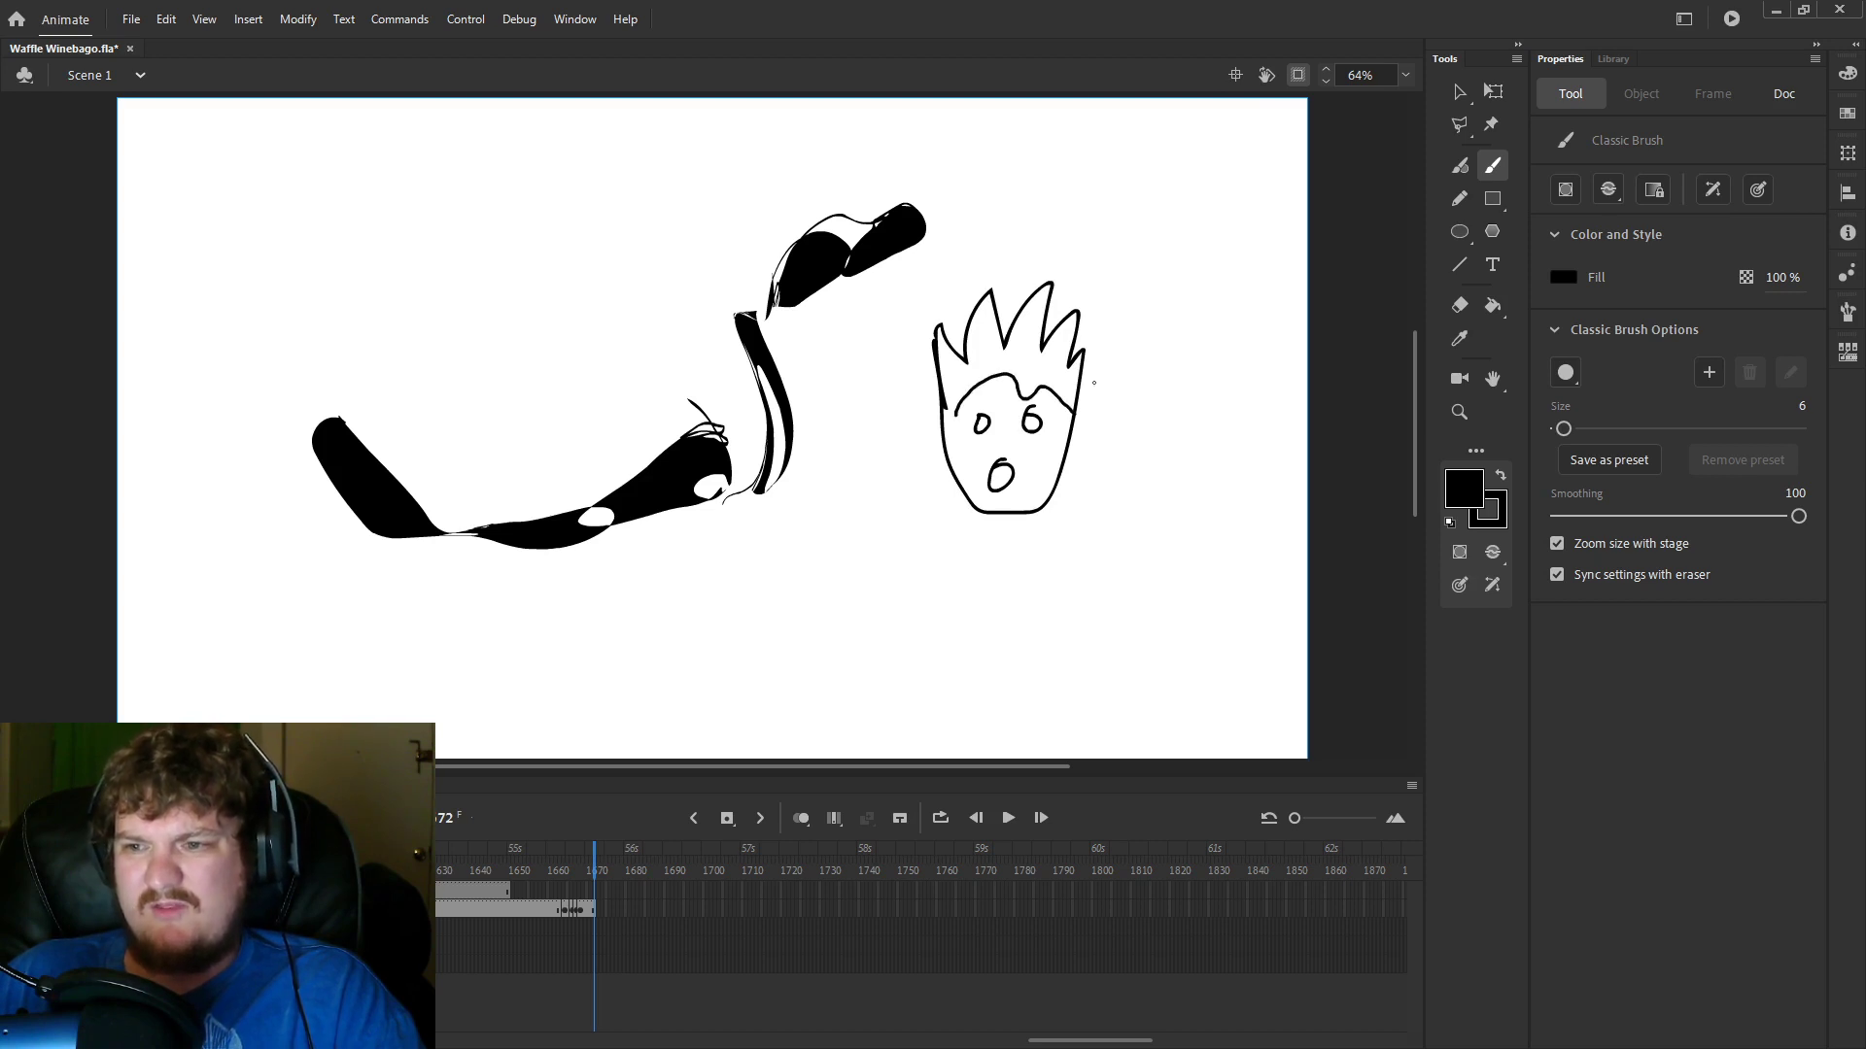
Select the whole face drawing and convert it to a graphic symbol.
{"action": "key", "text": "v"}
{"action": "mouse_move", "coordinate": [1212, 197]}
{"action": "left_mouse_down"}
{"action": "mouse_move", "coordinate": [867, 533]}
{"action": "mouse_move", "coordinate": [850, 601]}
{"action": "left_mouse_up"}
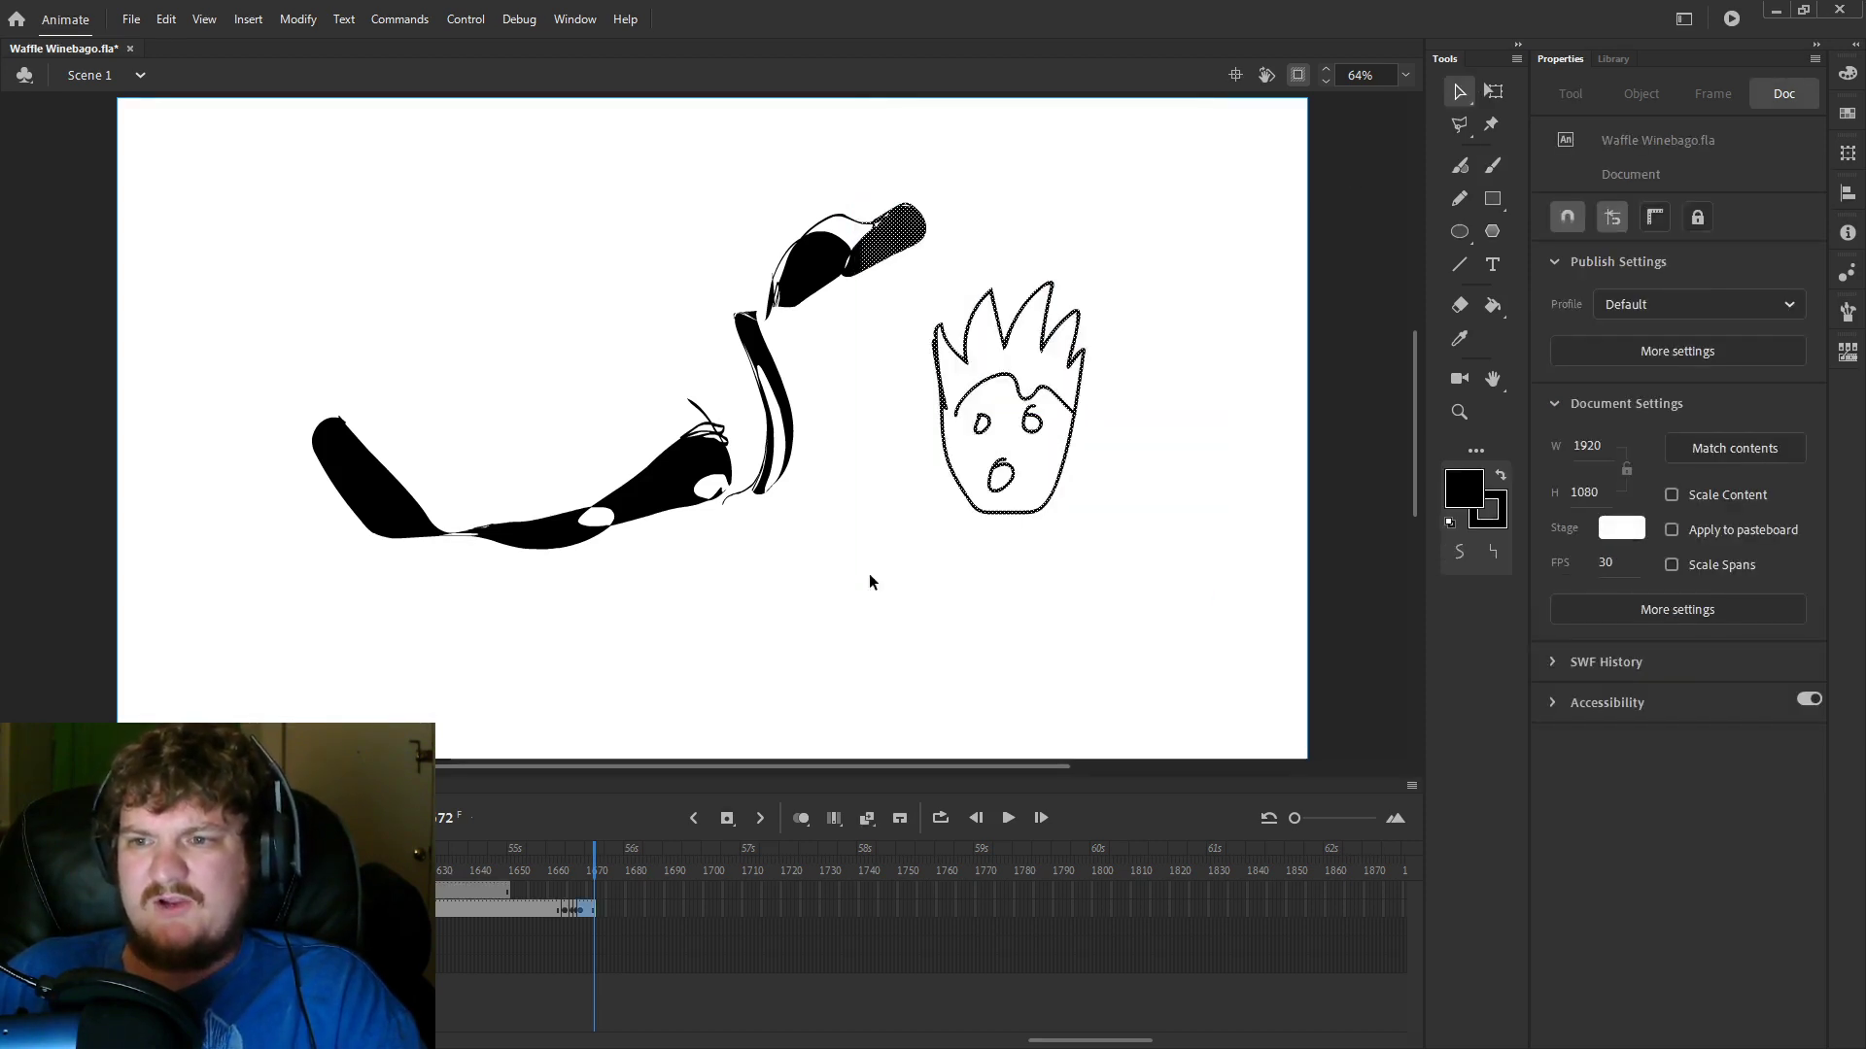
{"action": "left_click", "coordinate": [1127, 313]}
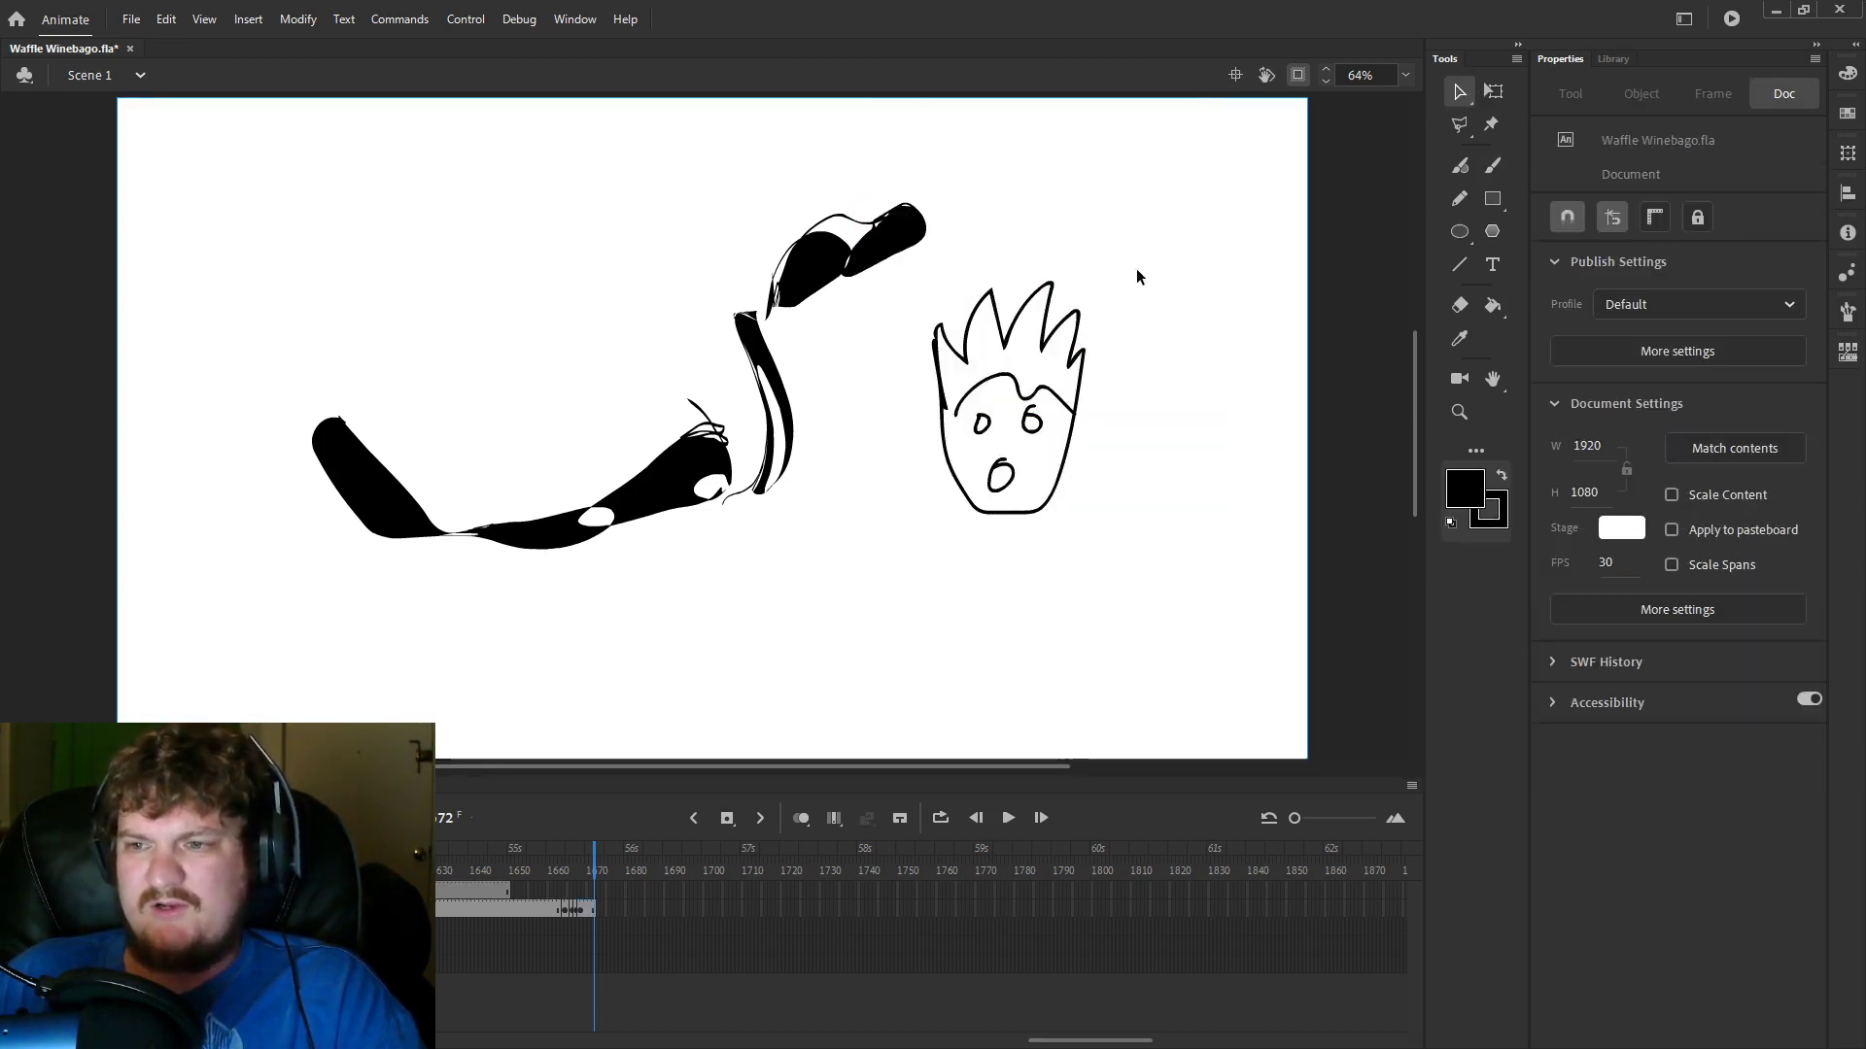
{"action": "left_click_drag", "start_coordinate": [1178, 251], "coordinate": [903, 586]}
{"action": "left_click", "coordinate": [1179, 266]}
{"action": "left_click_drag", "start_coordinate": [1203, 244], "coordinate": [904, 584]}
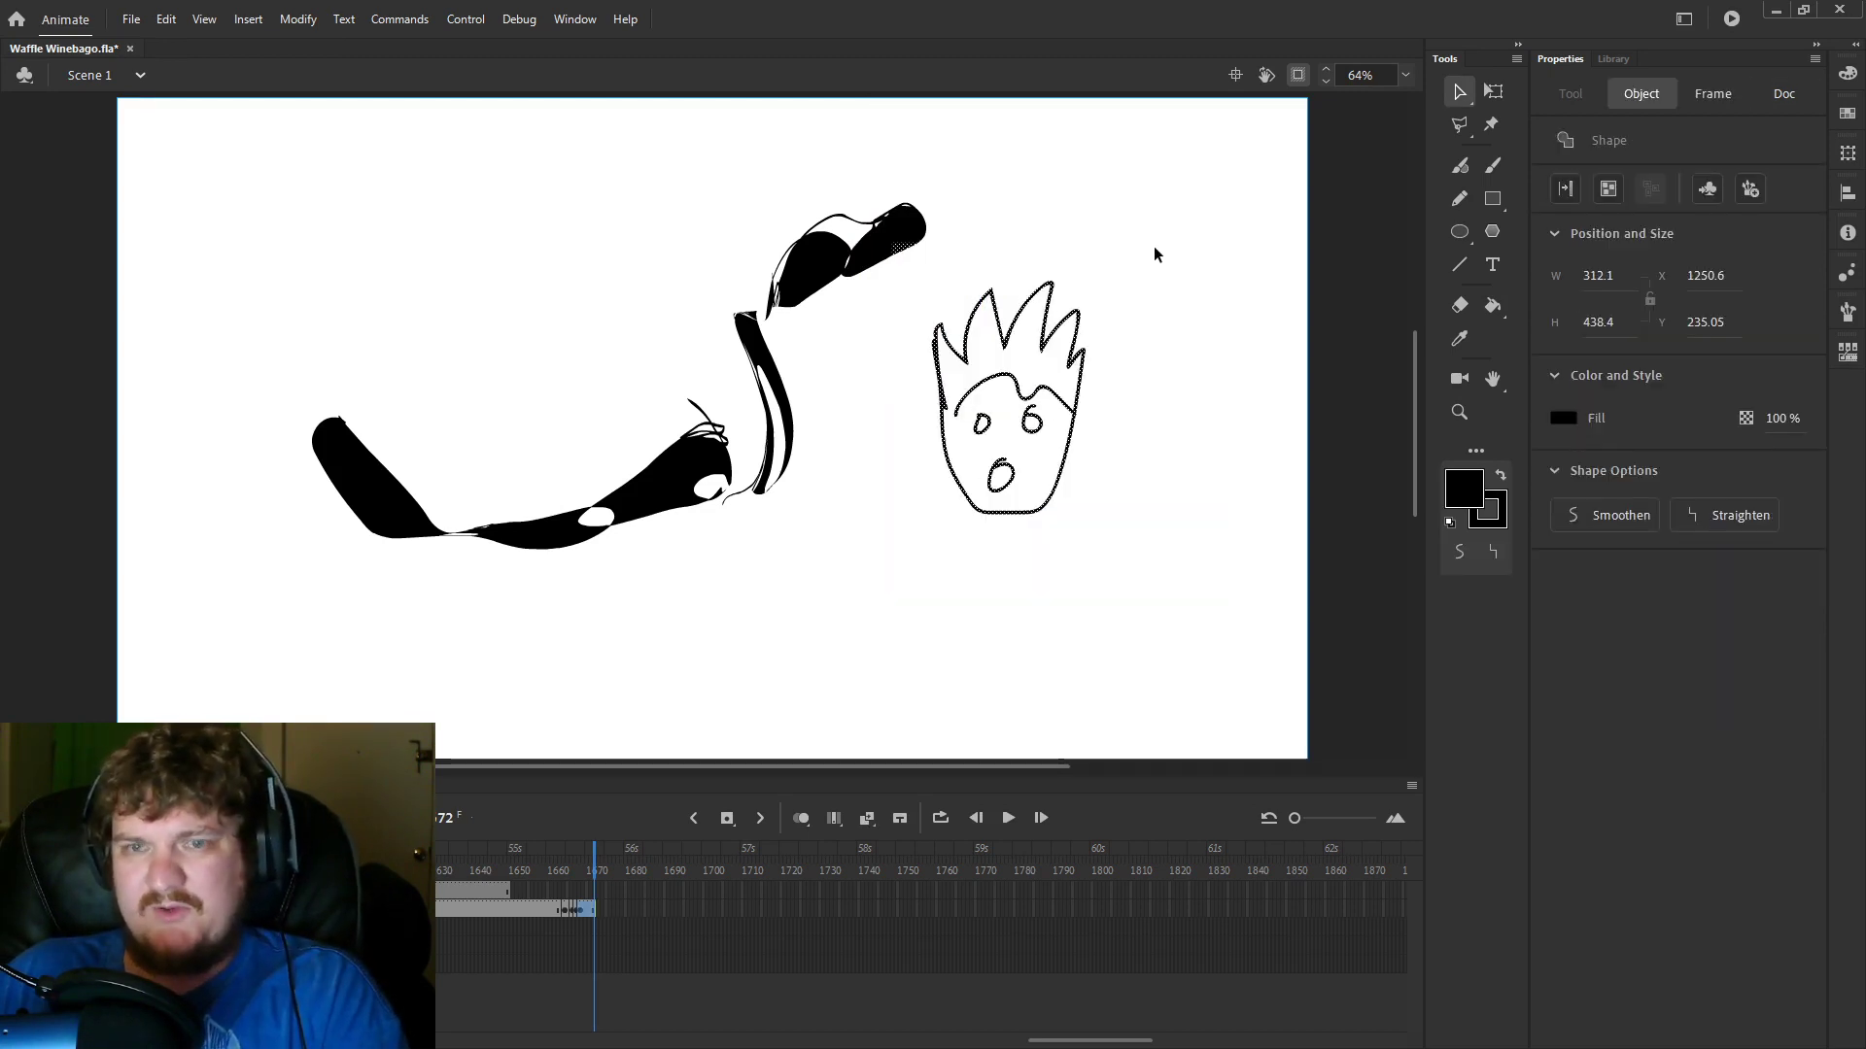
{"action": "key", "text": "F8"}
{"action": "left_click", "coordinate": [1093, 202]}
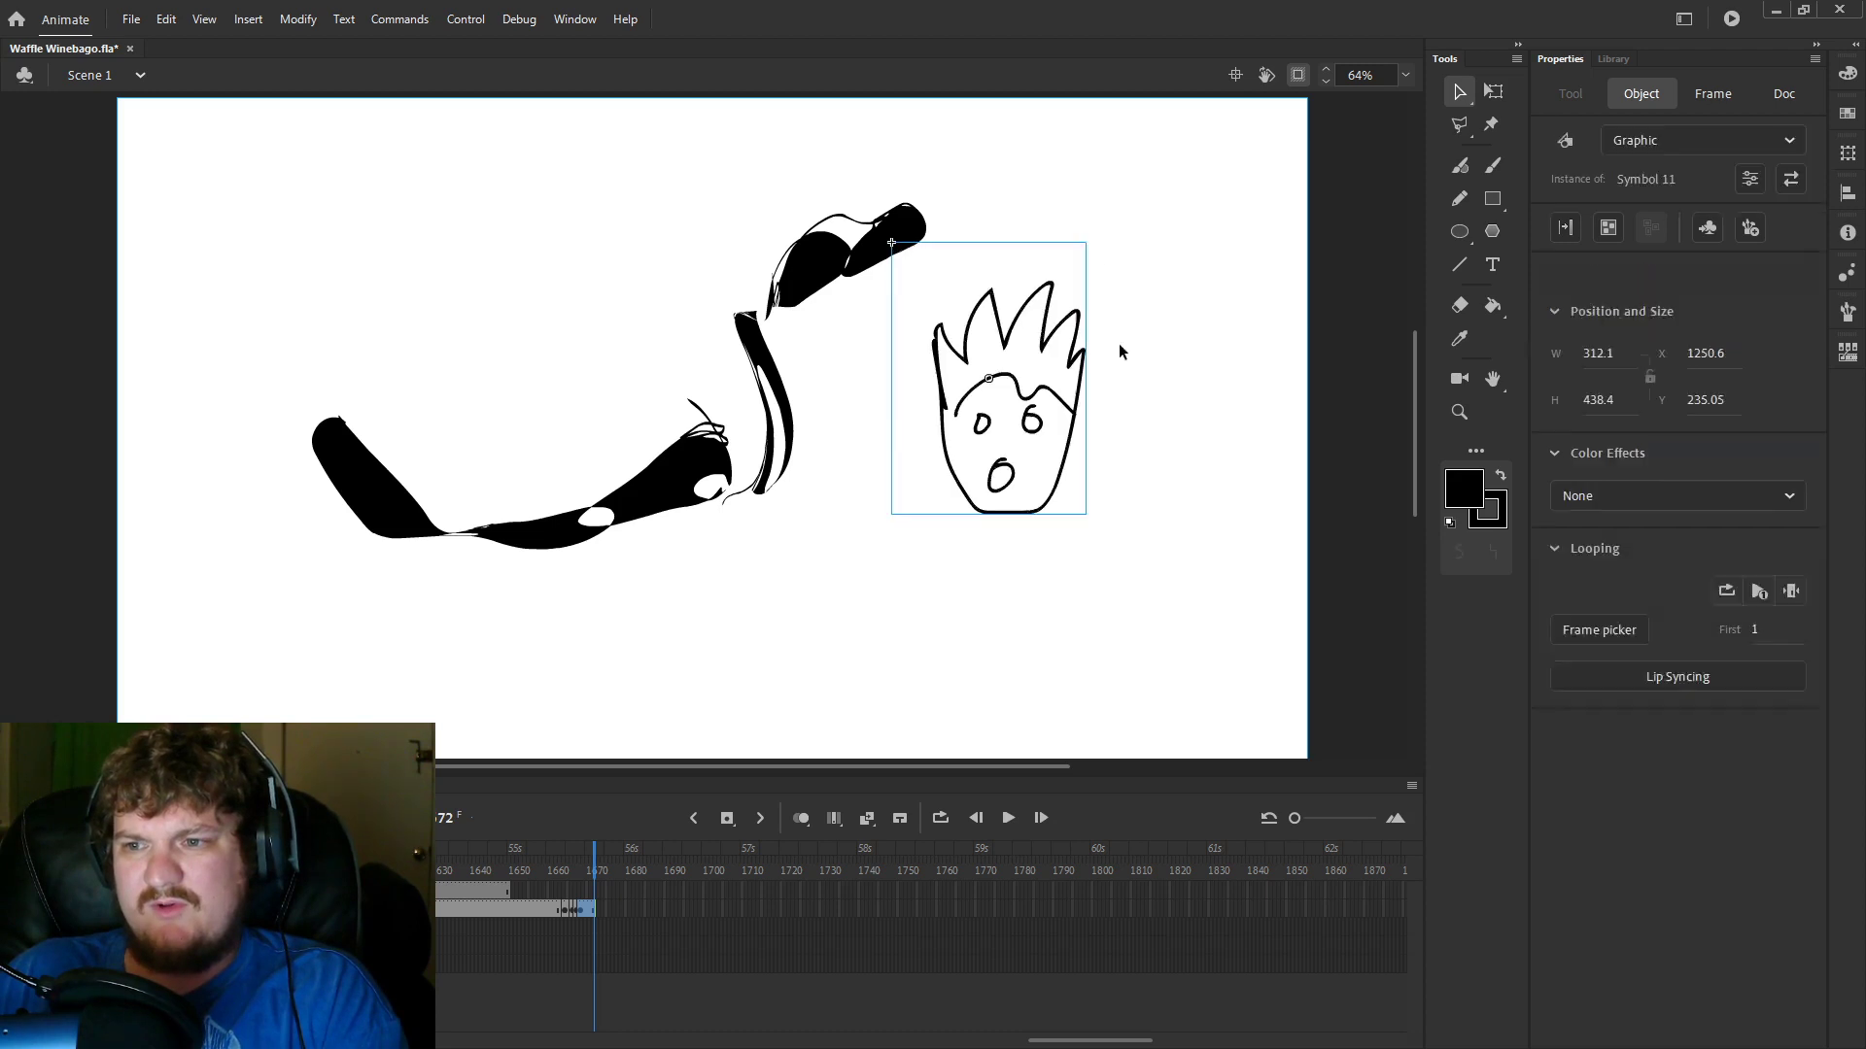
Inside the face symbol, warp the drawing's envelope by pulling its top middle point to the right so the hair leans right.
{"action": "double_click", "coordinate": [1067, 330]}
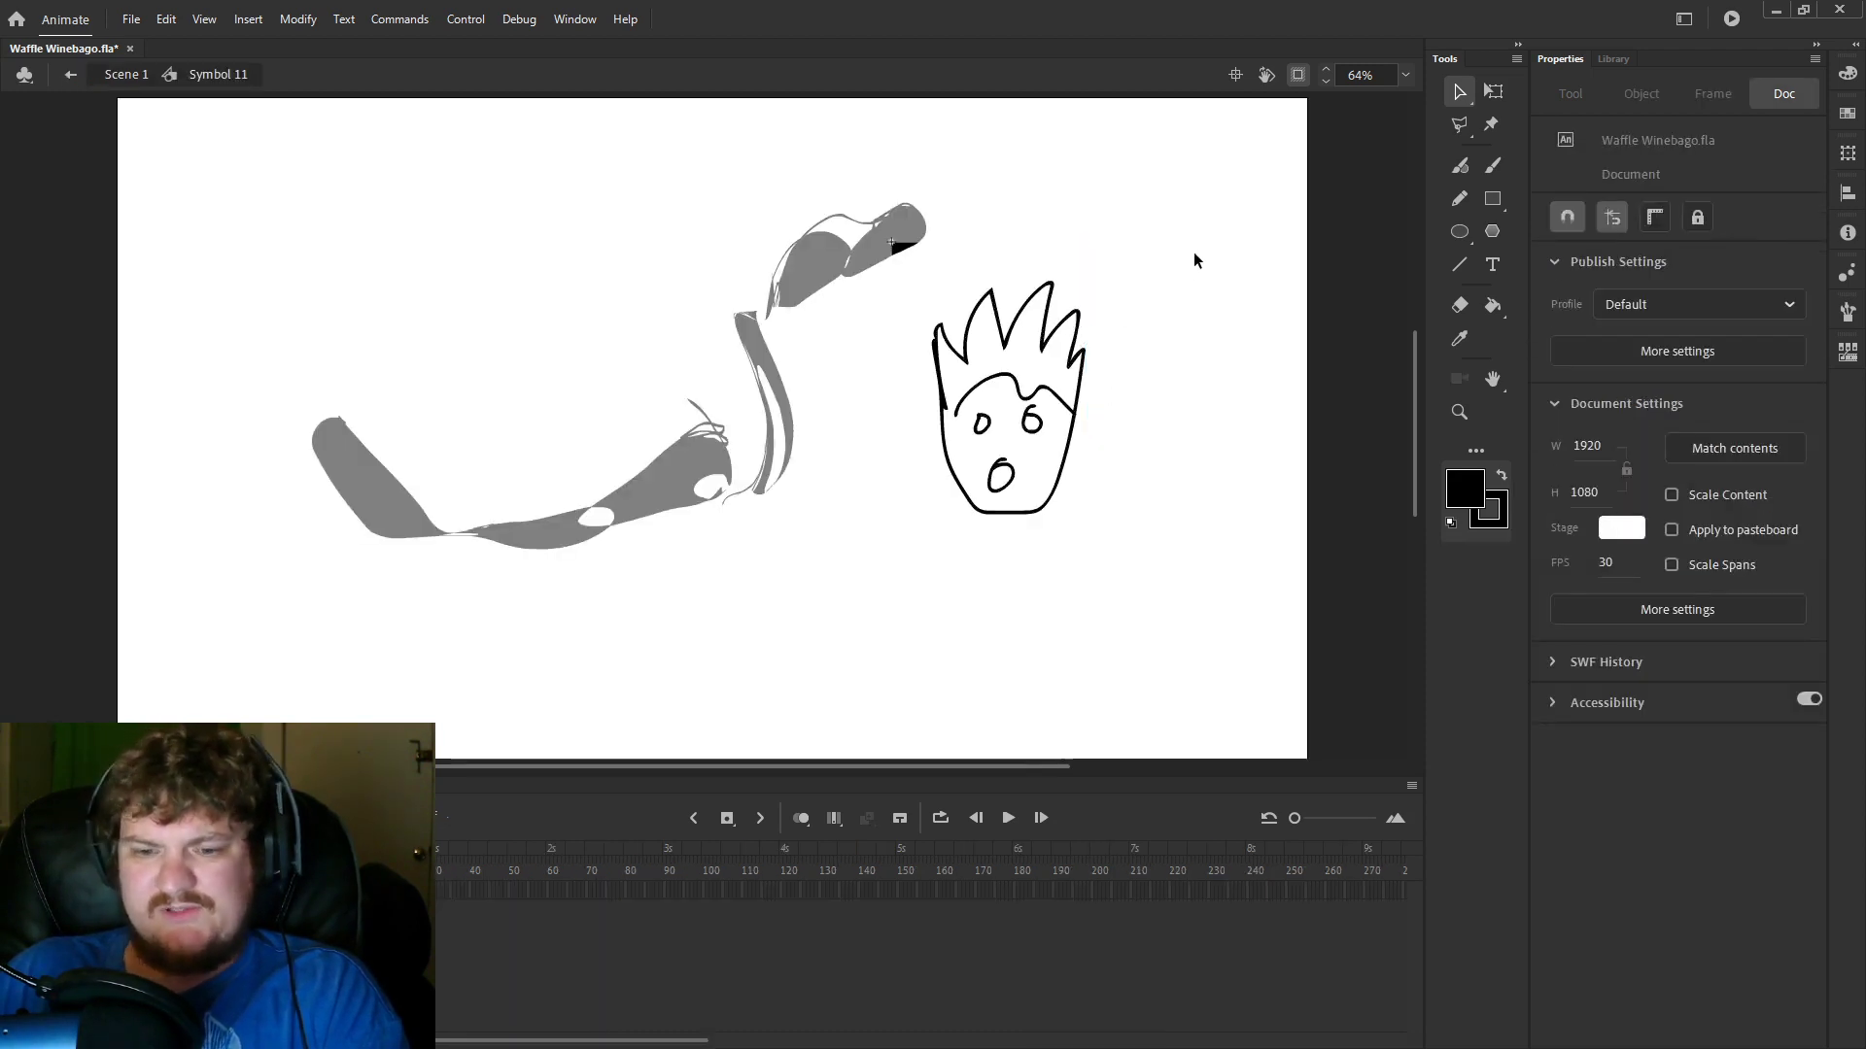
{"action": "left_click", "coordinate": [1493, 91]}
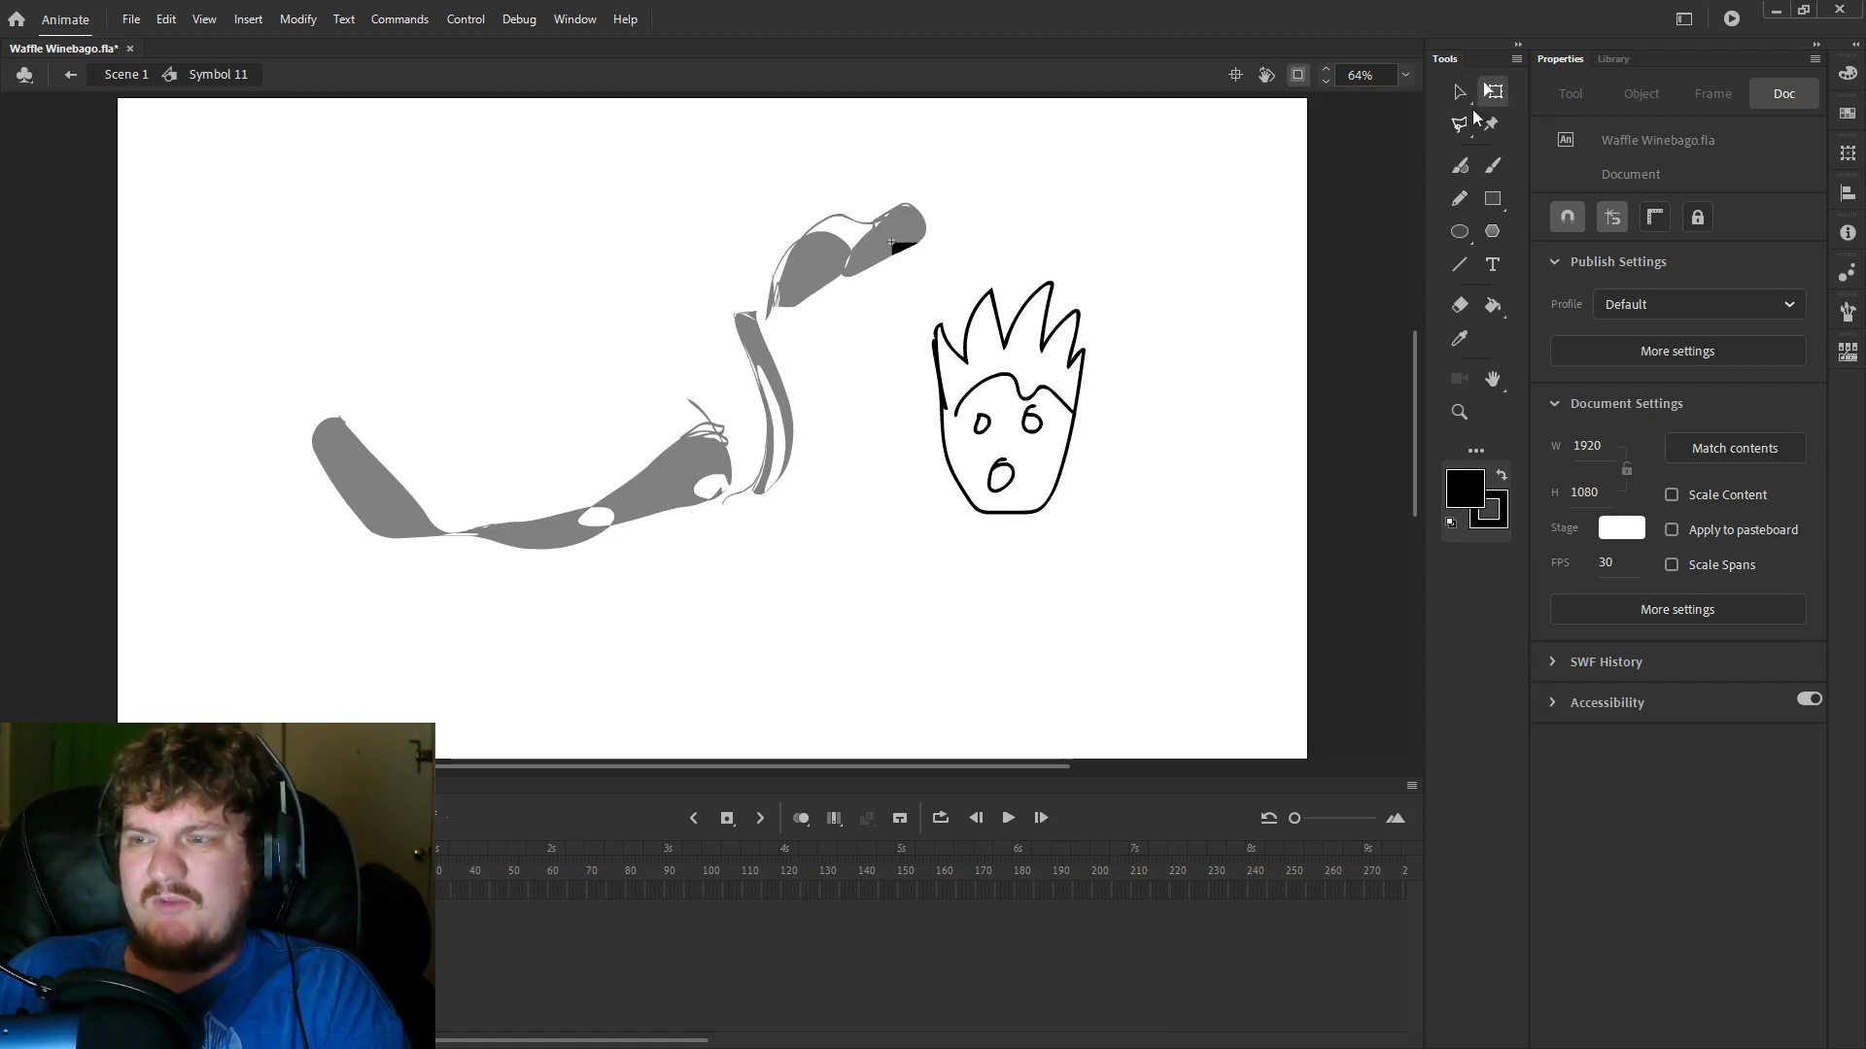
{"action": "mouse_move", "coordinate": [1185, 258]}
{"action": "left_mouse_down"}
{"action": "mouse_move", "coordinate": [1016, 497]}
{"action": "mouse_move", "coordinate": [925, 523]}
{"action": "left_mouse_up"}
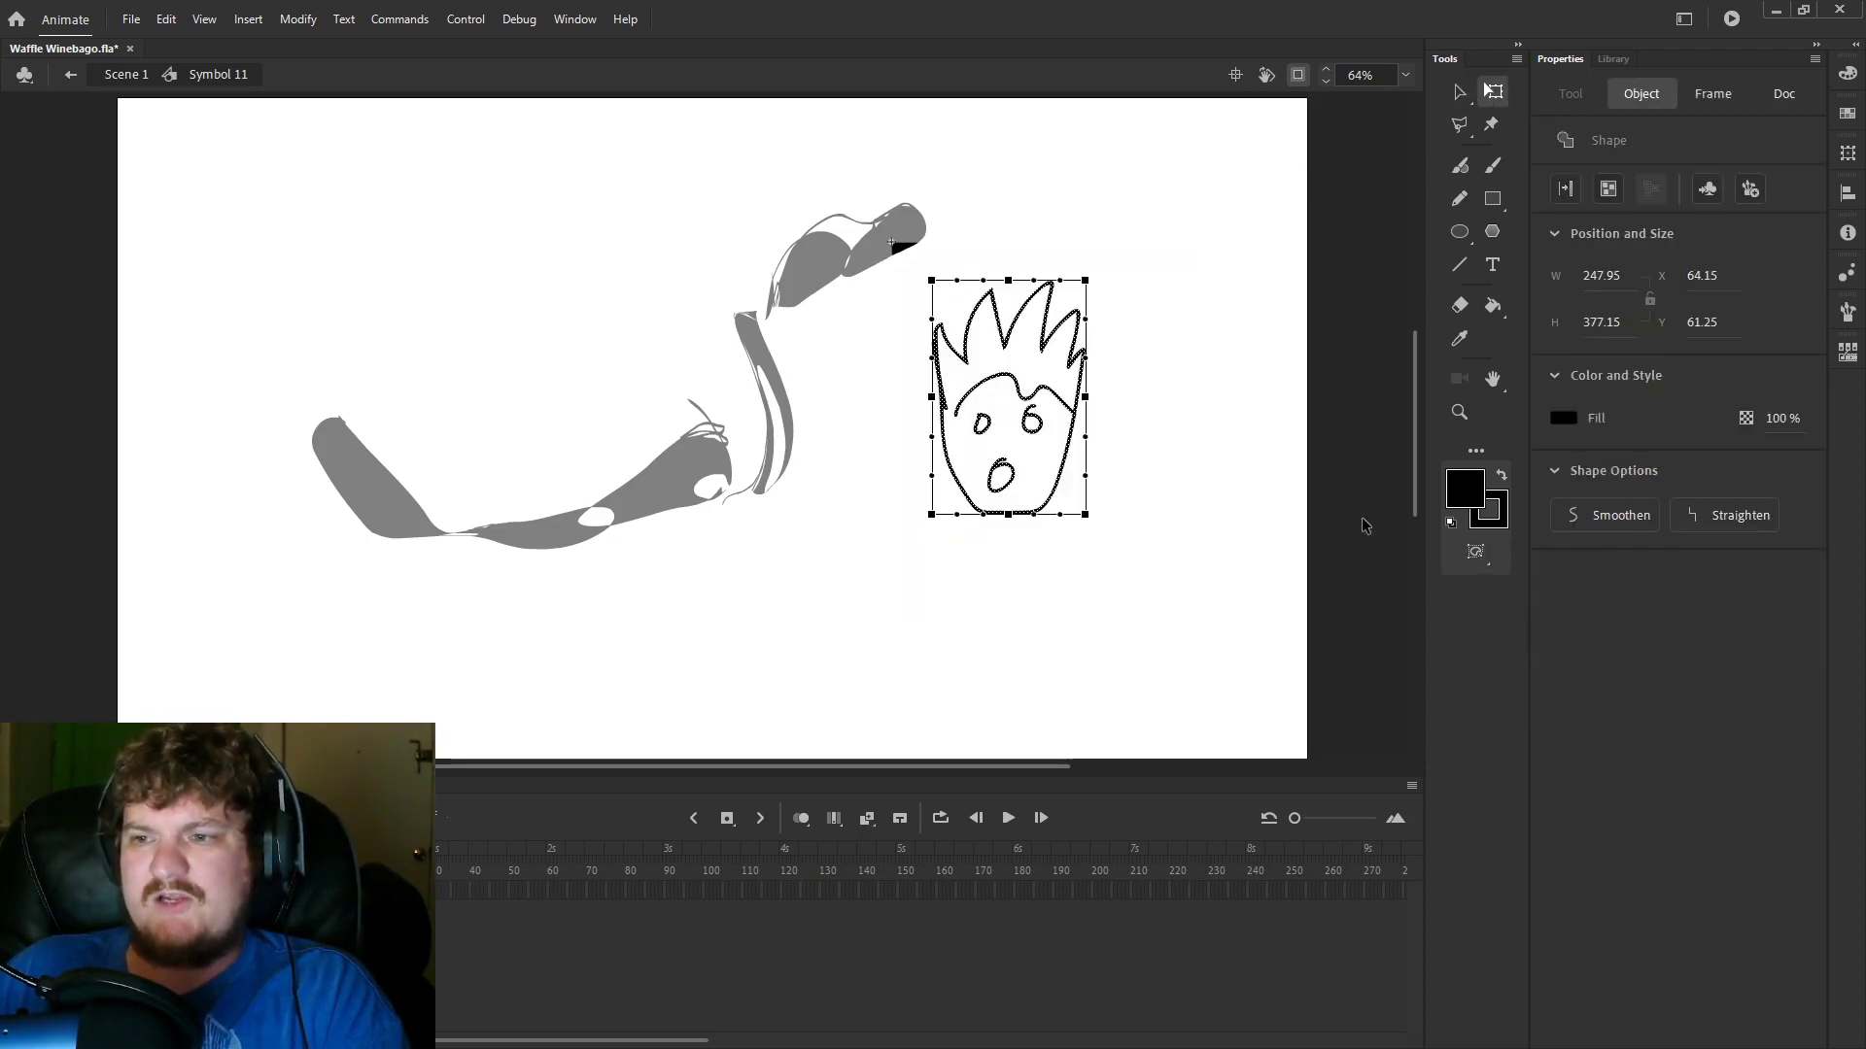
{"action": "left_click_drag", "start_coordinate": [1018, 284], "coordinate": [1093, 278]}
{"action": "left_click", "coordinate": [1105, 366]}
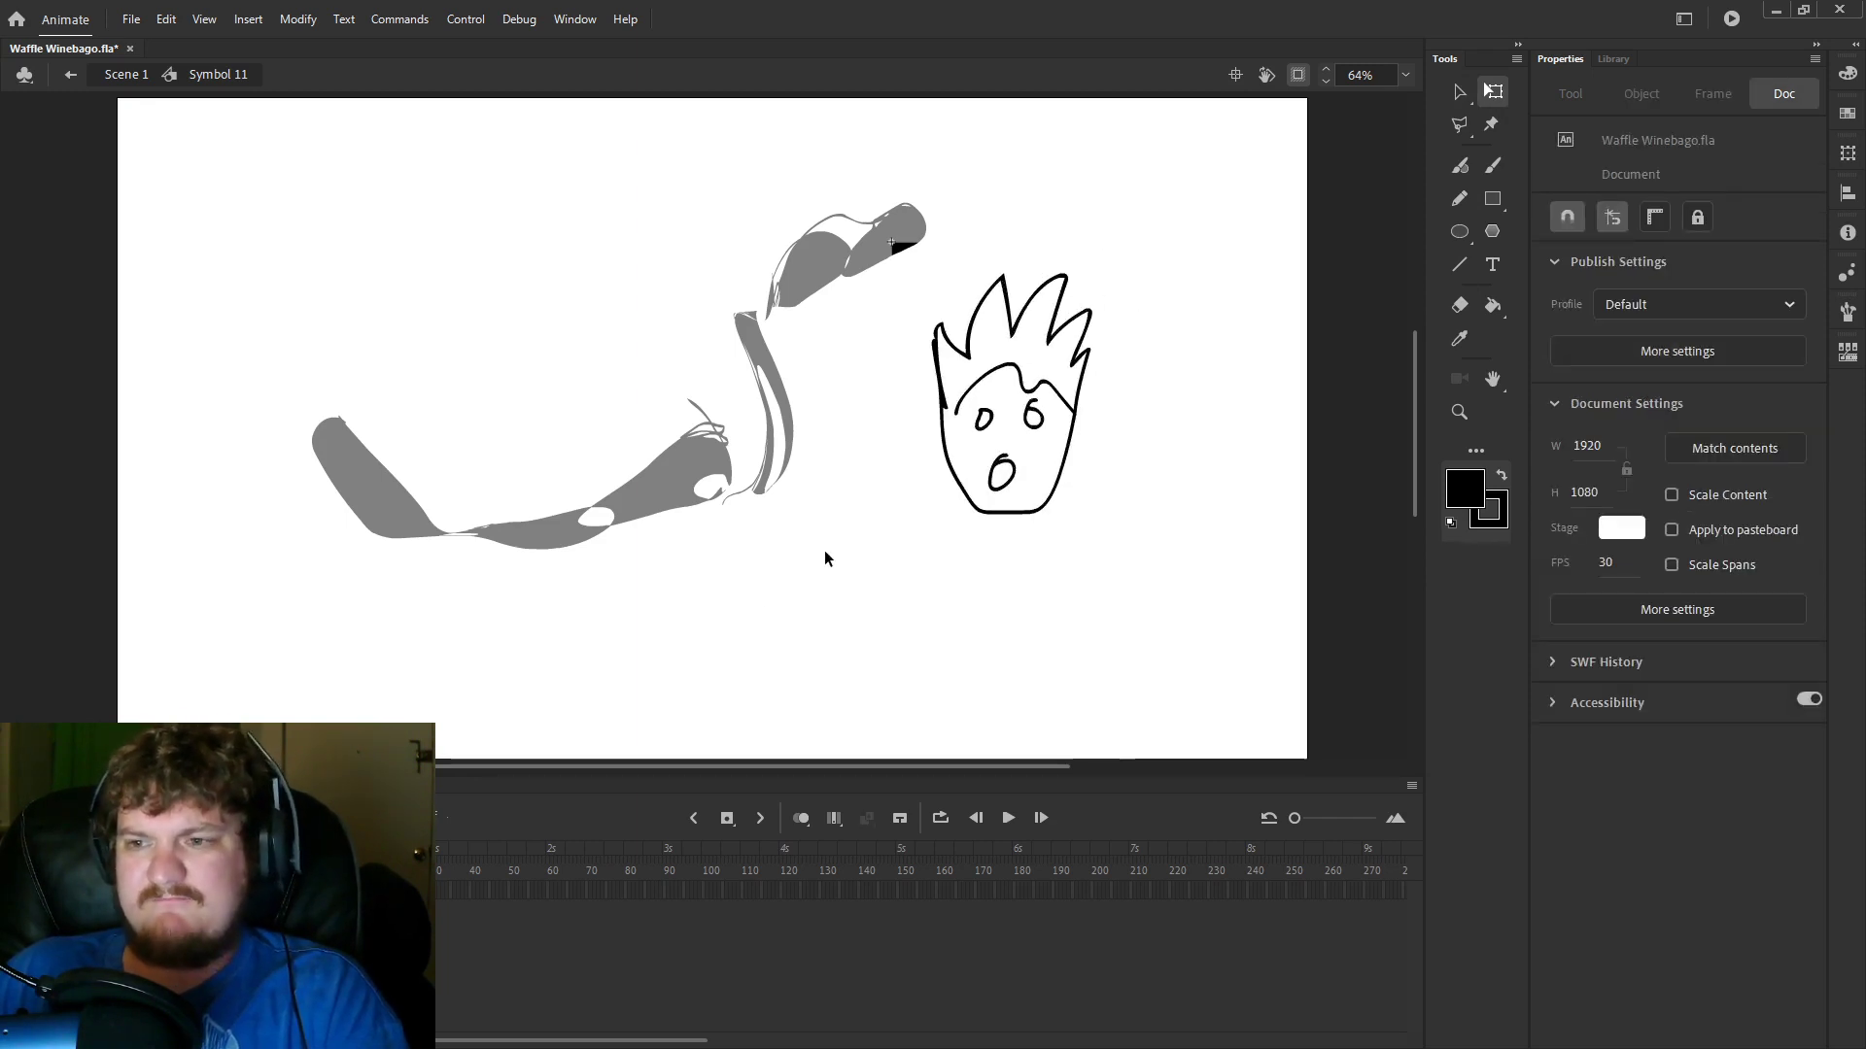
On another keyframe in the face symbol, pull the envelope's top left corner outward and top right corner up and inward, and review it in Scene 1.
{"action": "left_click", "coordinate": [323, 890]}
{"action": "left_click", "coordinate": [1458, 92]}
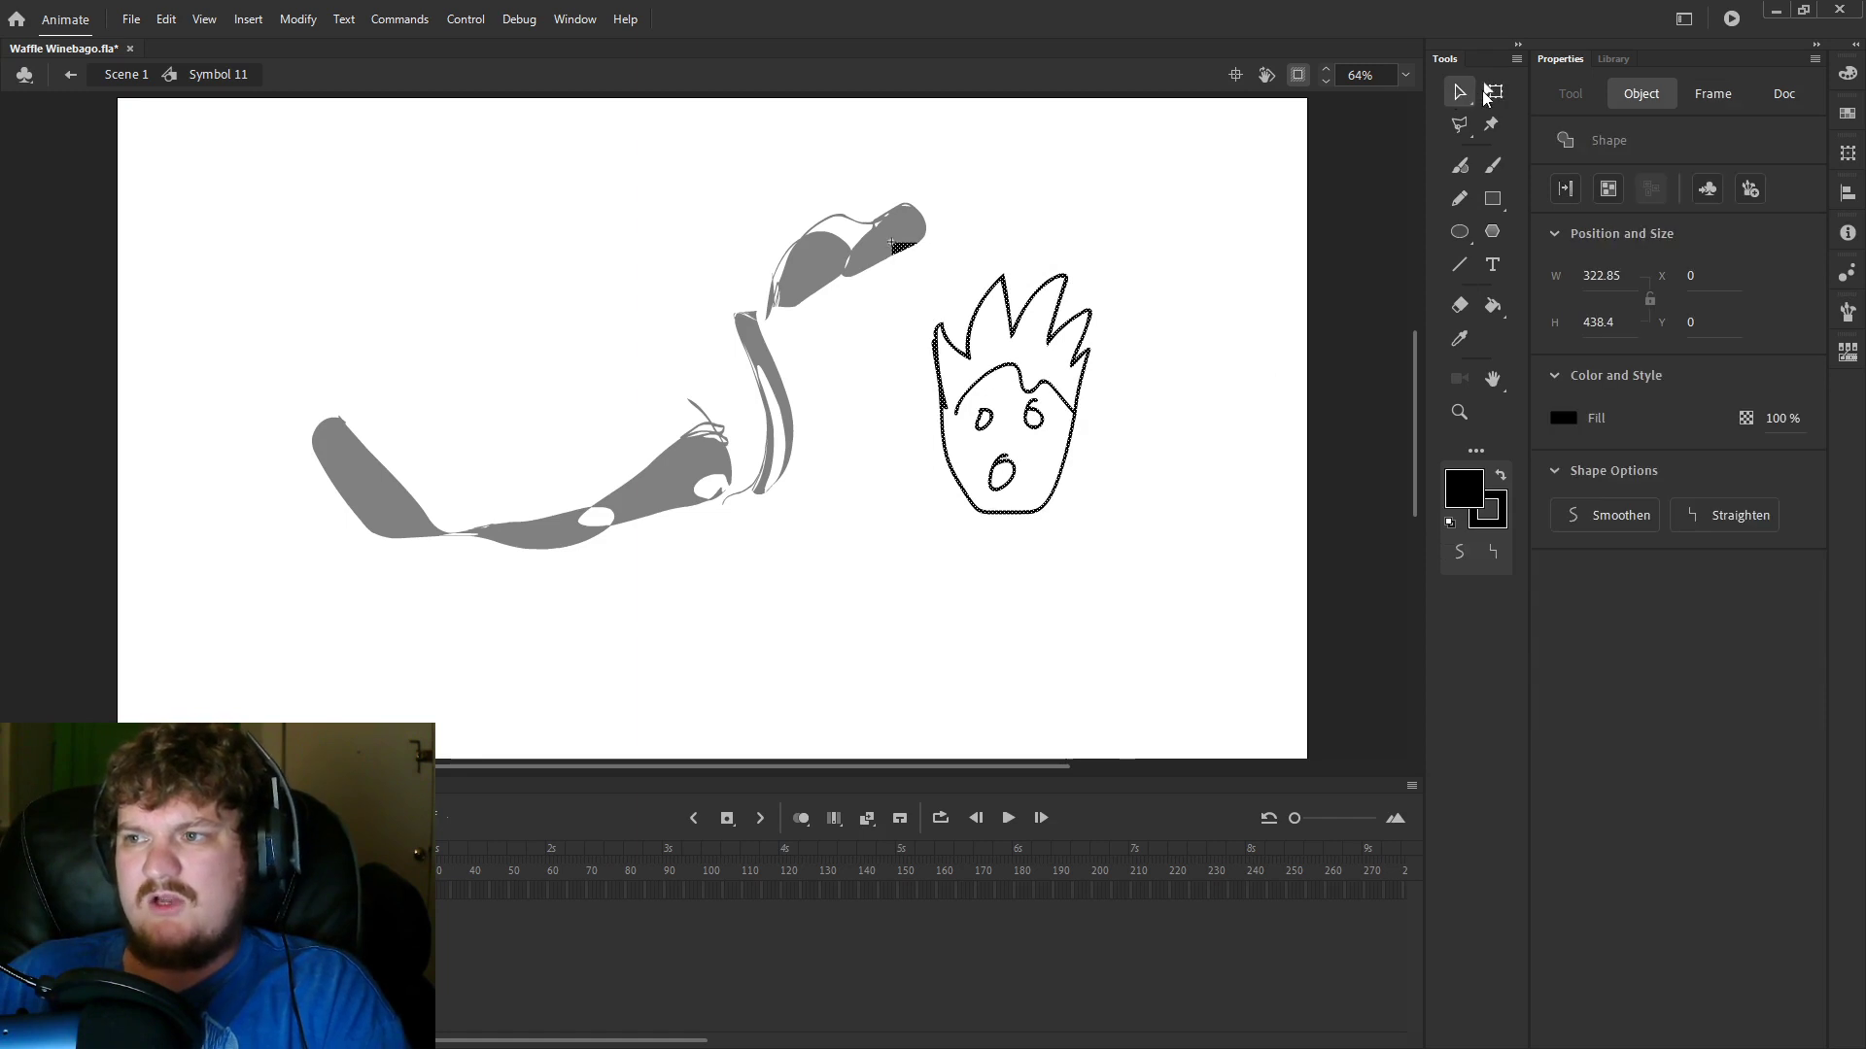
{"action": "left_click", "coordinate": [1492, 93]}
{"action": "left_click_drag", "start_coordinate": [892, 242], "coordinate": [862, 242]}
{"action": "left_click_drag", "start_coordinate": [1091, 242], "coordinate": [1066, 214]}
{"action": "left_click", "coordinate": [1007, 555]}
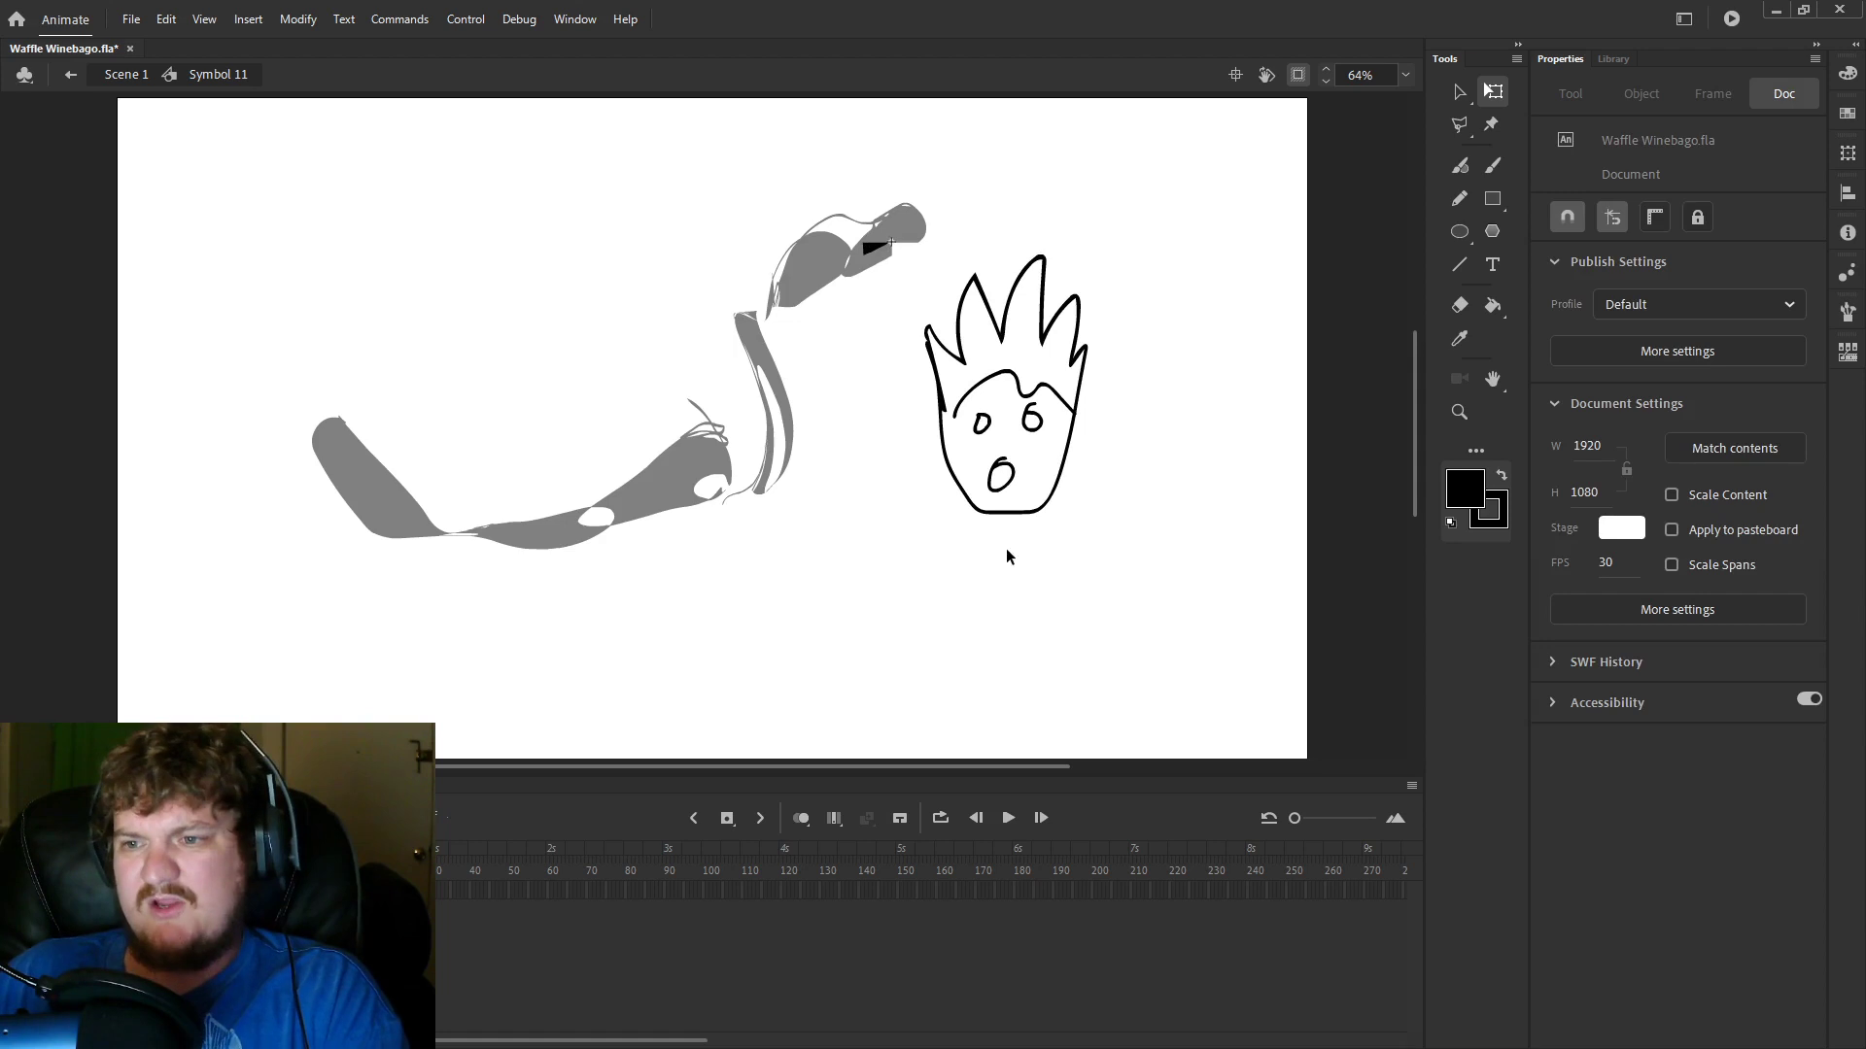
{"action": "left_click", "coordinate": [74, 74]}
{"action": "mouse_move", "coordinate": [859, 872]}
{"action": "left_mouse_down"}
{"action": "mouse_move", "coordinate": [913, 847]}
{"action": "mouse_move", "coordinate": [882, 851]}
{"action": "left_mouse_up"}
Inside the face symbol, brush a thick scribble over the mouth on one keyframe and a thin line across it on the other.
{"action": "double_click", "coordinate": [1036, 399]}
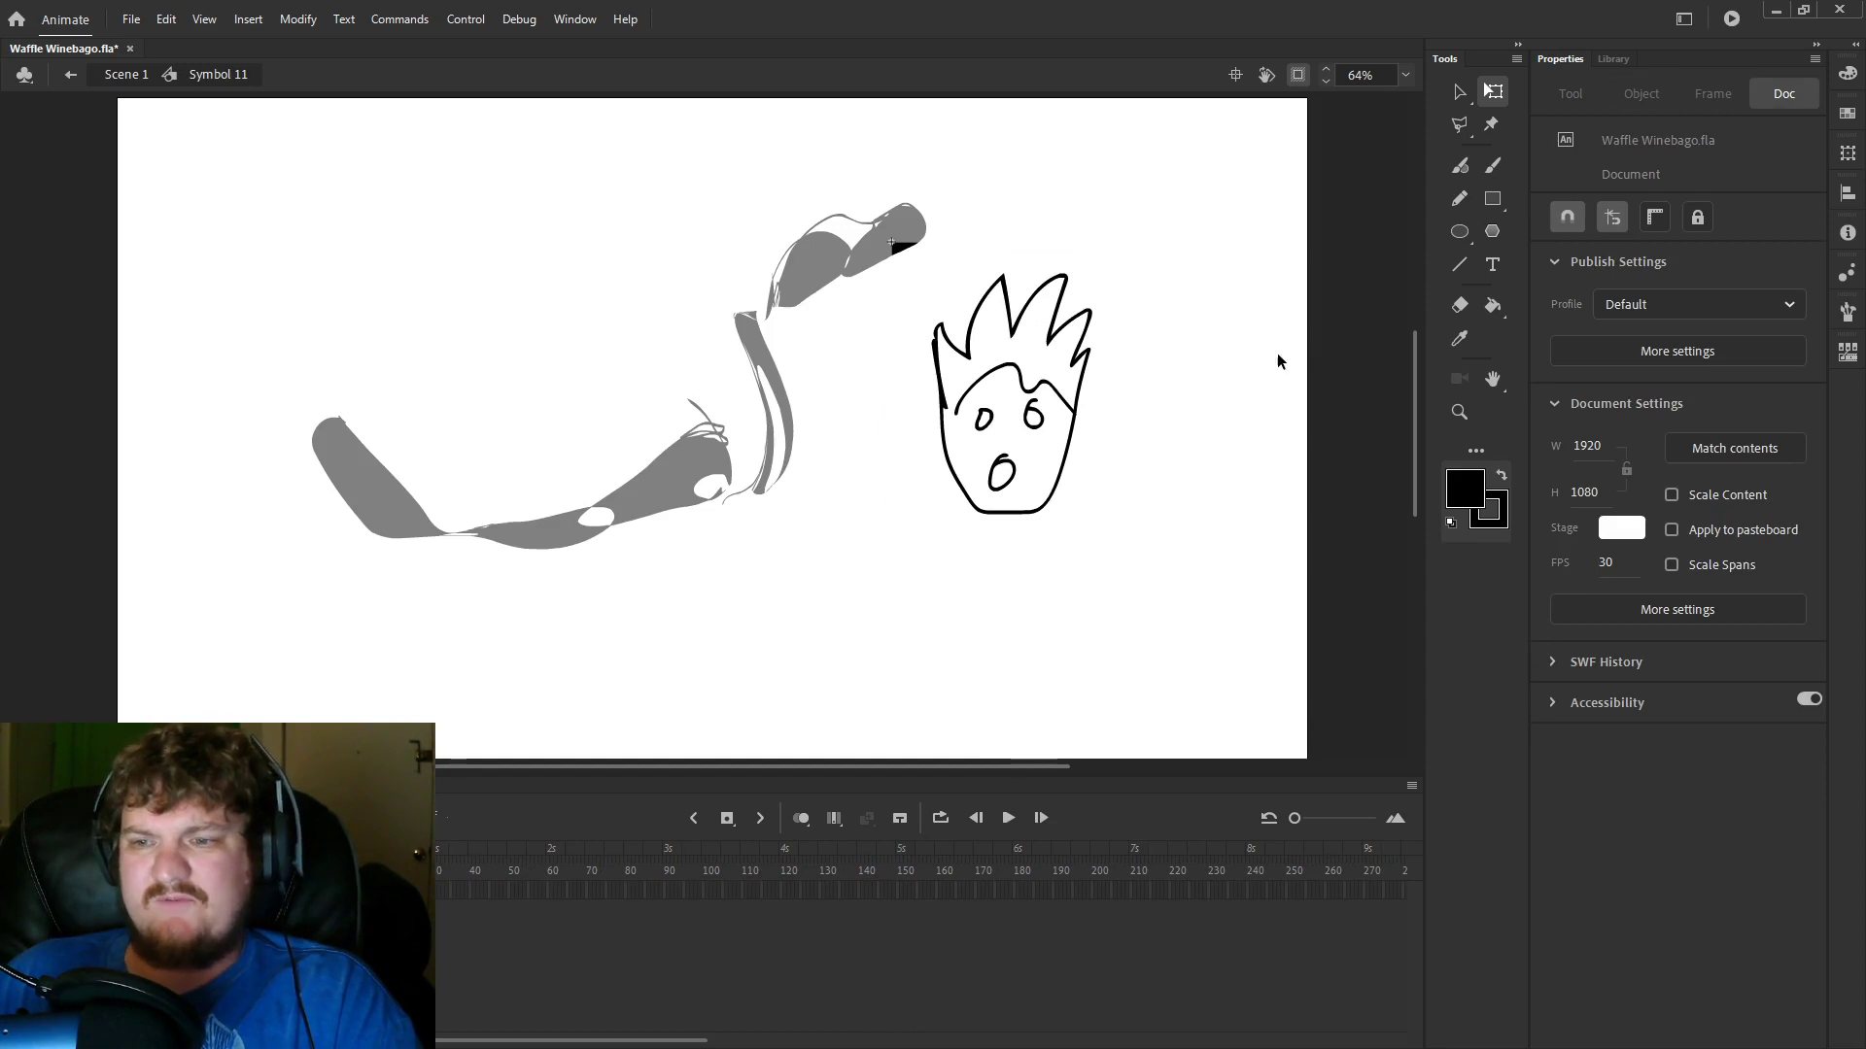
{"action": "left_click", "coordinate": [1492, 165]}
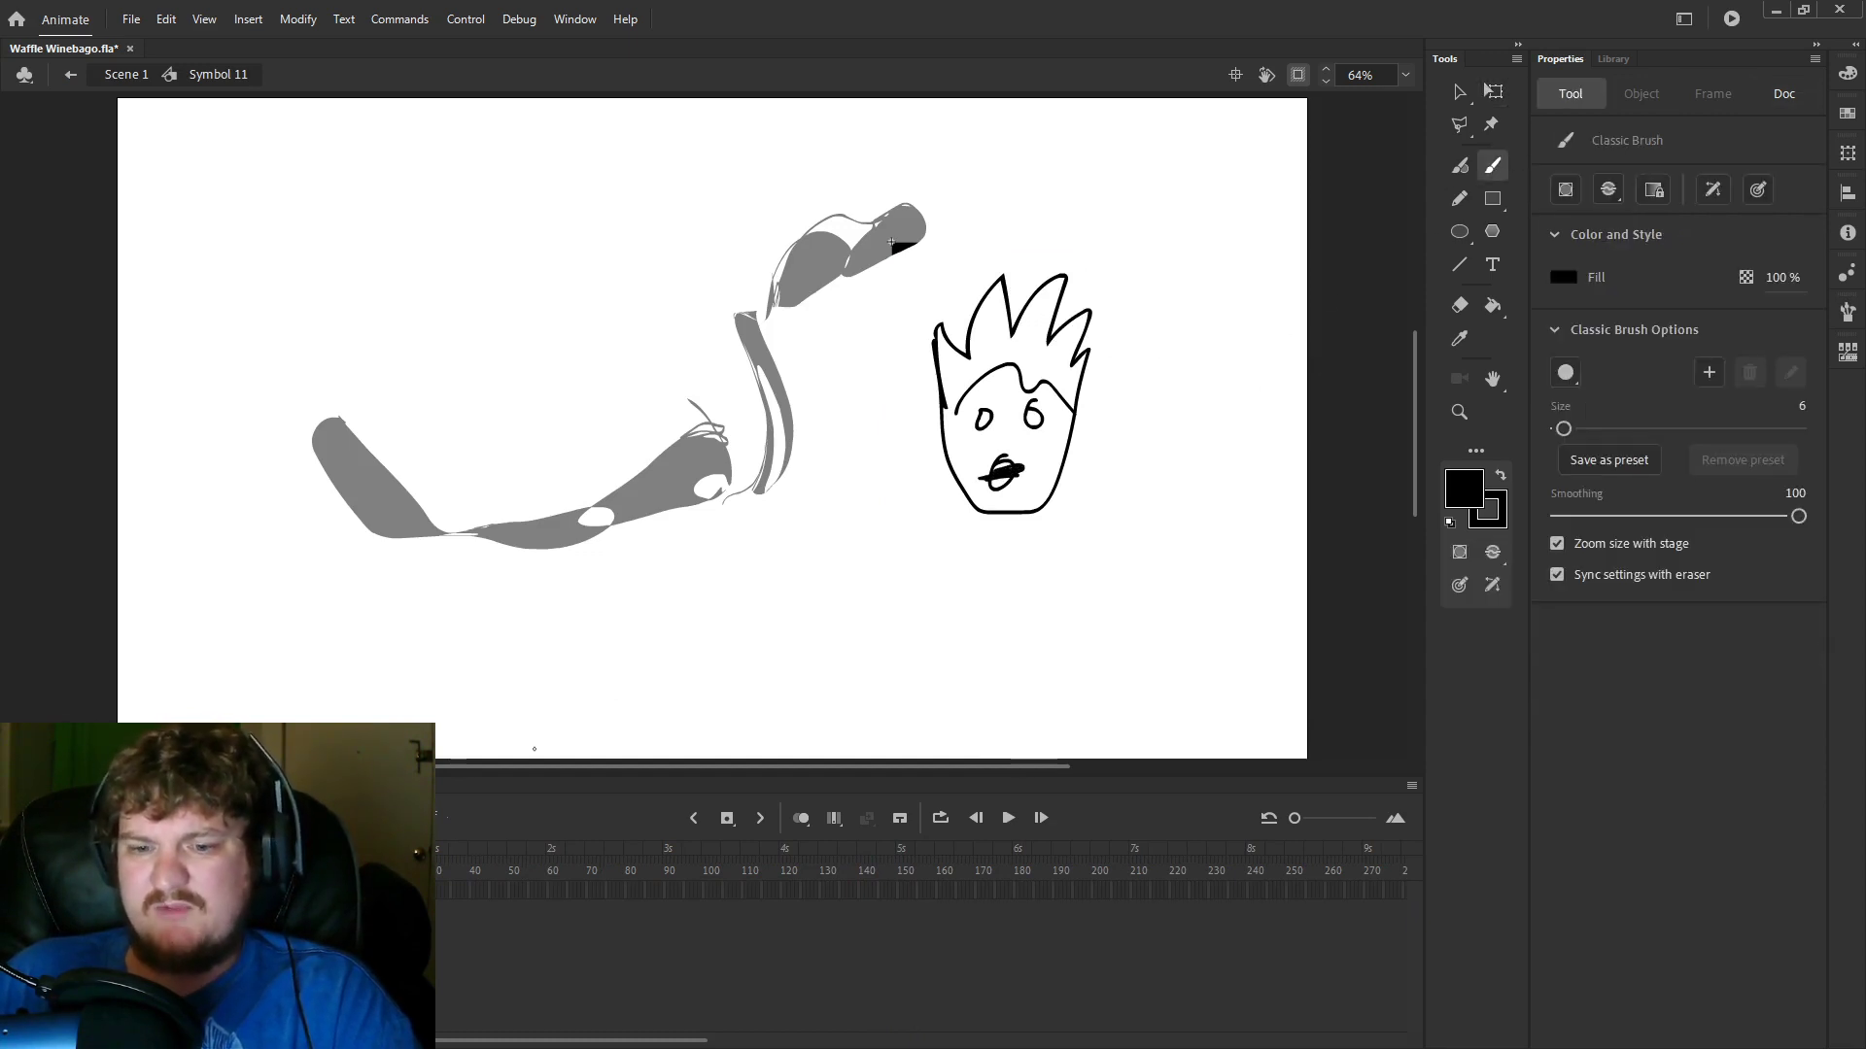
{"action": "key", "text": "ctrl+z"}
{"action": "left_click_drag", "start_coordinate": [991, 477], "coordinate": [1017, 474]}
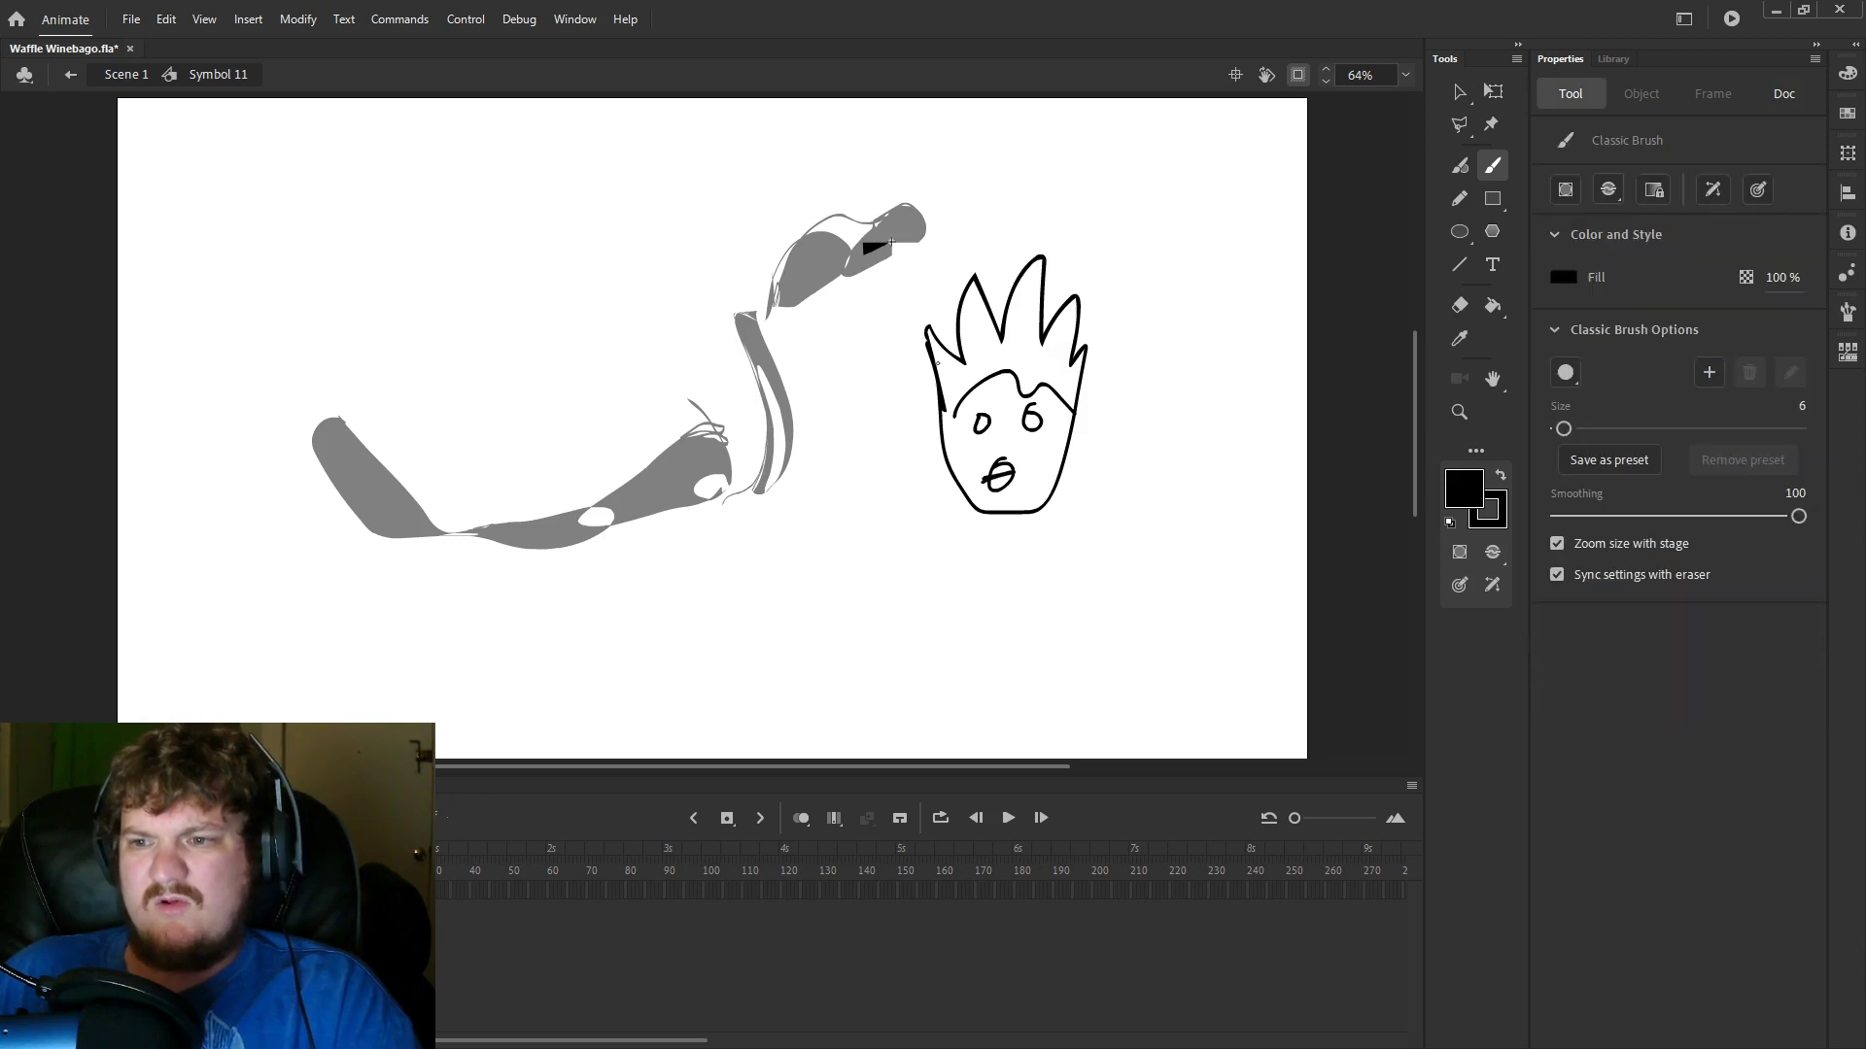
{"action": "key", "text": "ctrl+e"}
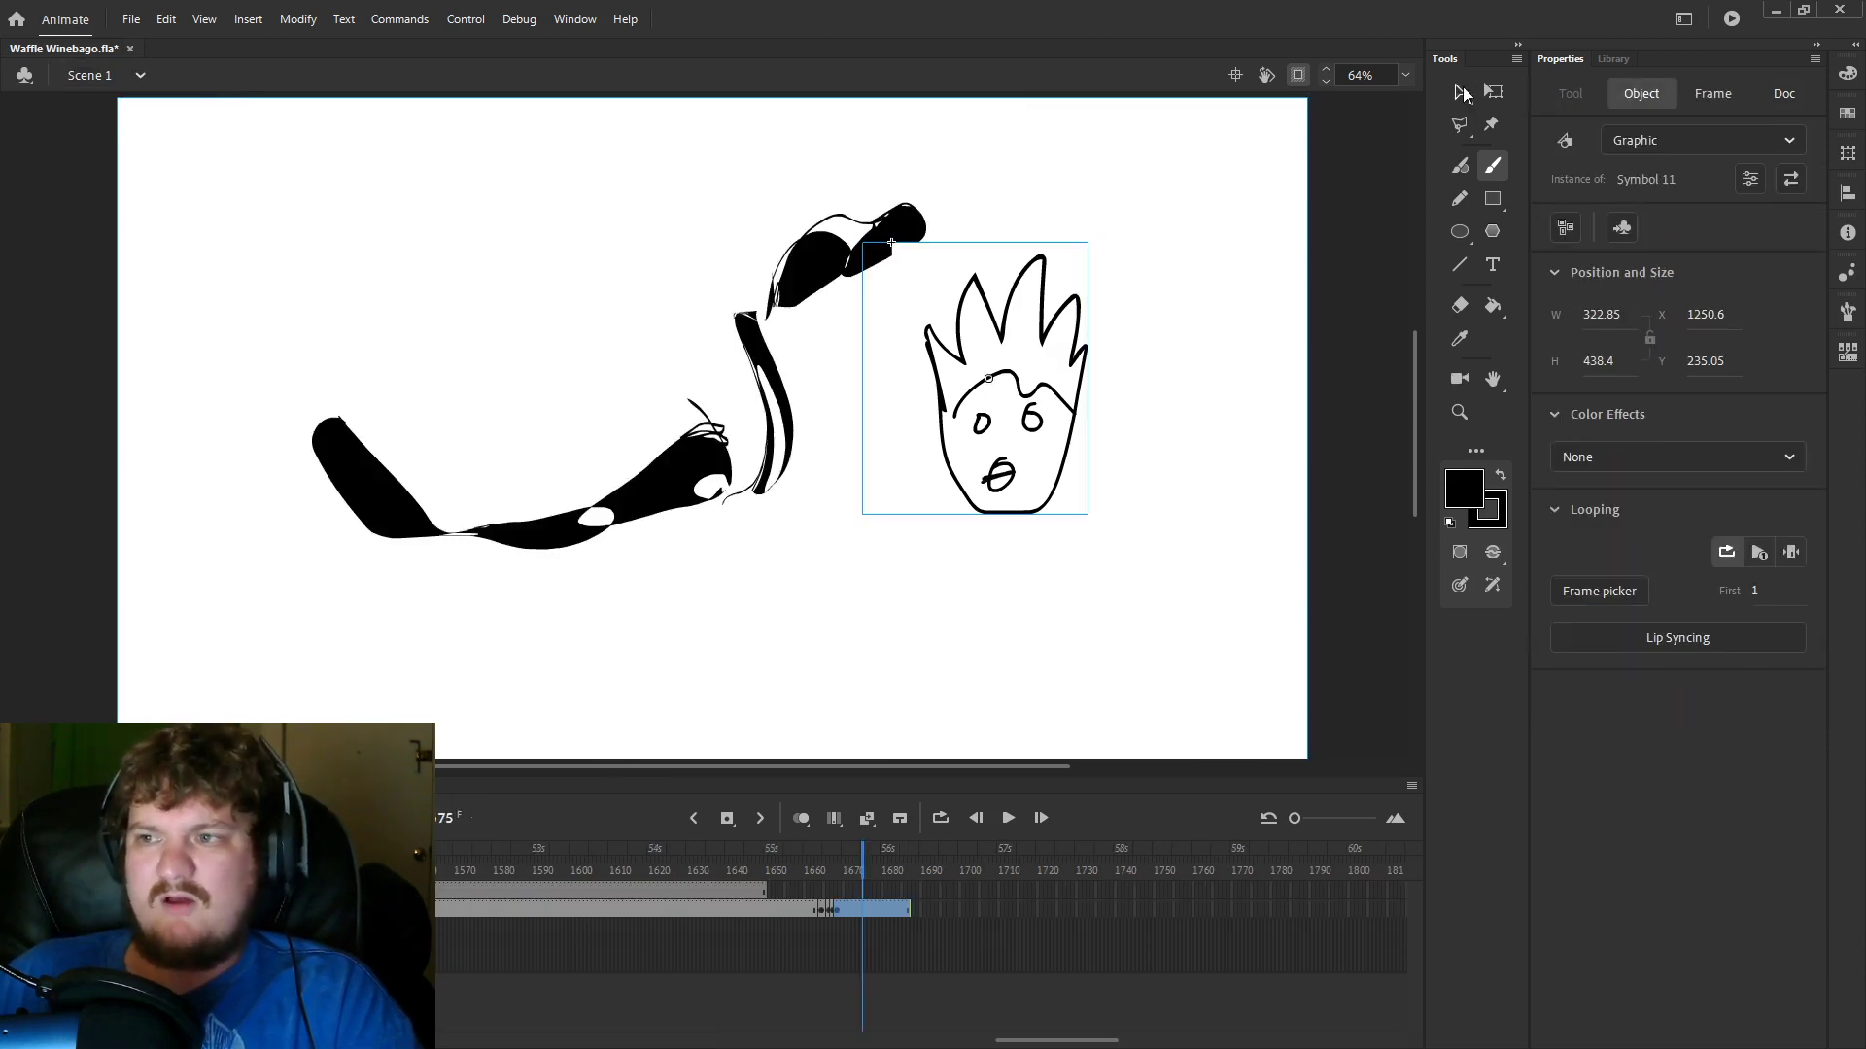
In Scene 1, go to about frame 1679 and move the face symbol slightly right and down.
{"action": "left_click", "coordinate": [1460, 91]}
{"action": "left_click_drag", "start_coordinate": [870, 852], "coordinate": [877, 847]}
{"action": "left_click", "coordinate": [1312, 222]}
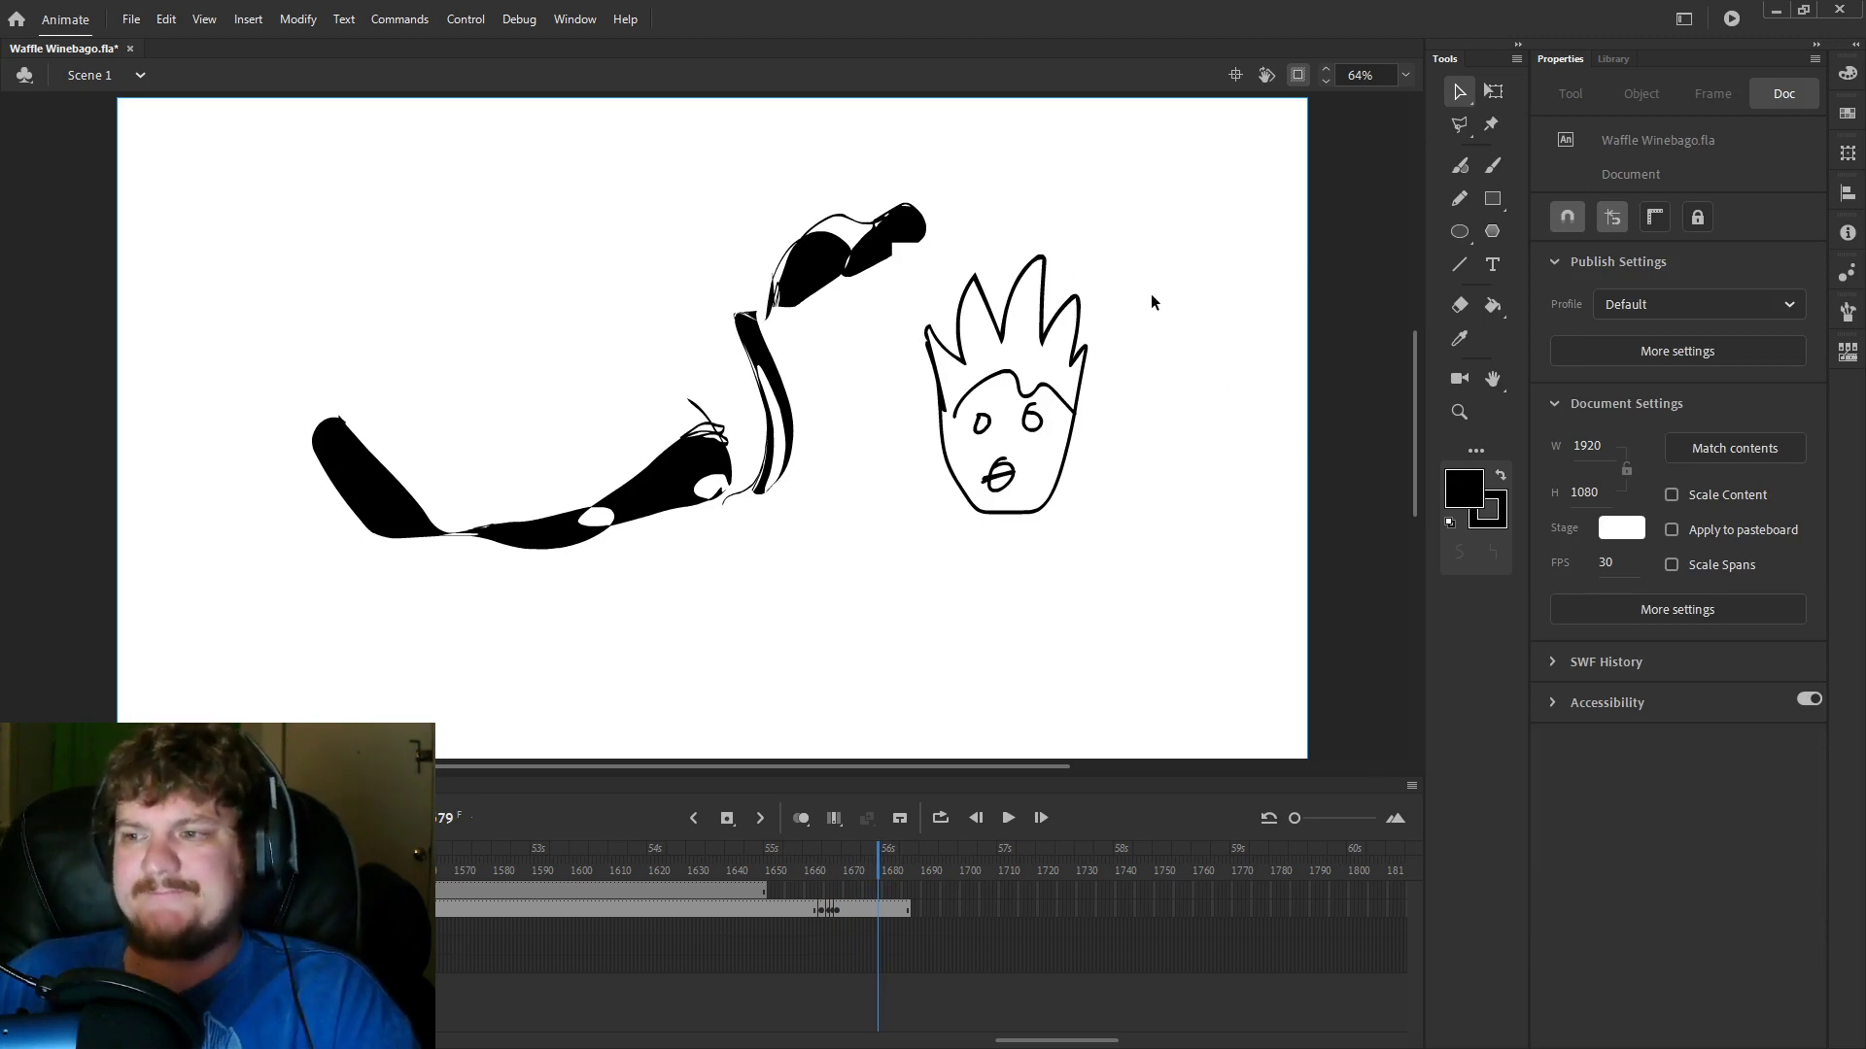
{"action": "mouse_move", "coordinate": [1030, 398]}
{"action": "left_mouse_down"}
{"action": "mouse_move", "coordinate": [605, 333]}
{"action": "mouse_move", "coordinate": [1155, 365]}
{"action": "mouse_move", "coordinate": [1092, 426]}
{"action": "left_mouse_up"}
{"action": "left_click", "coordinate": [1216, 292]}
{"action": "left_click", "coordinate": [1491, 94]}
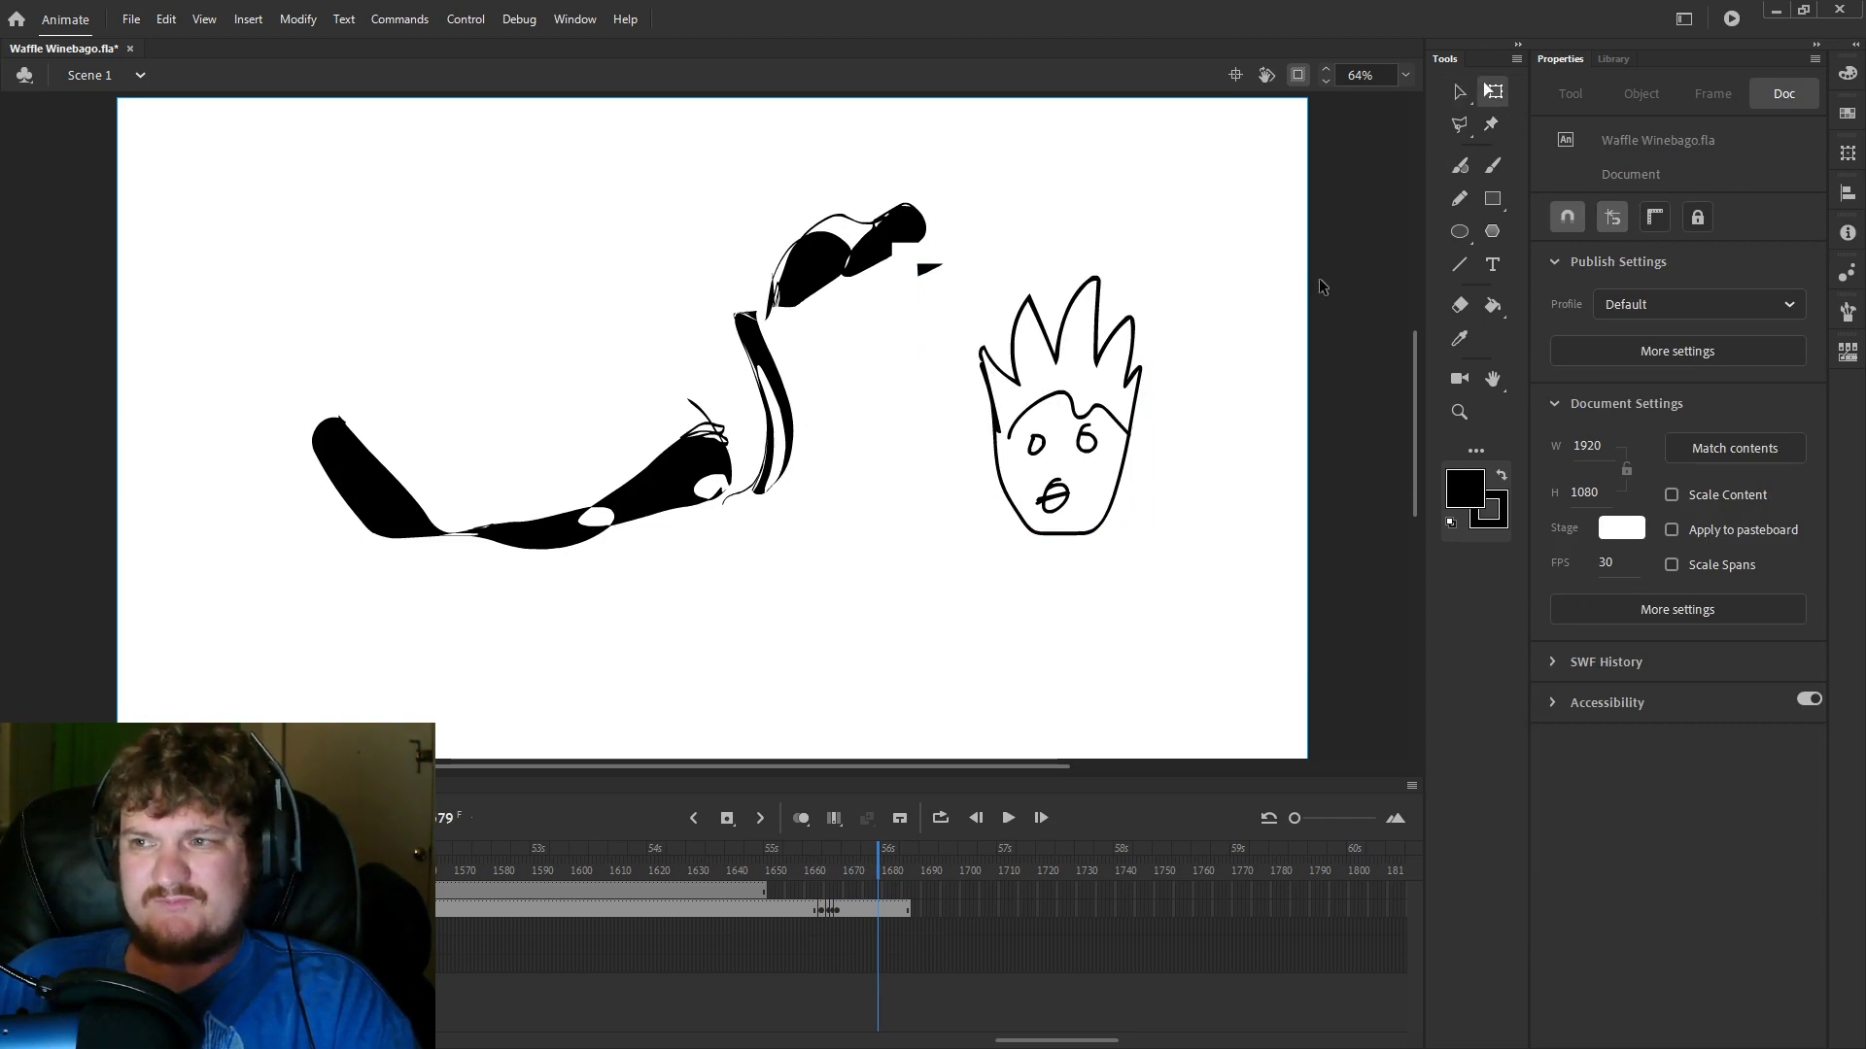
Scribble loose curved Classic Brush strokes across the stage around and over the chain.
{"action": "left_click", "coordinate": [1492, 167]}
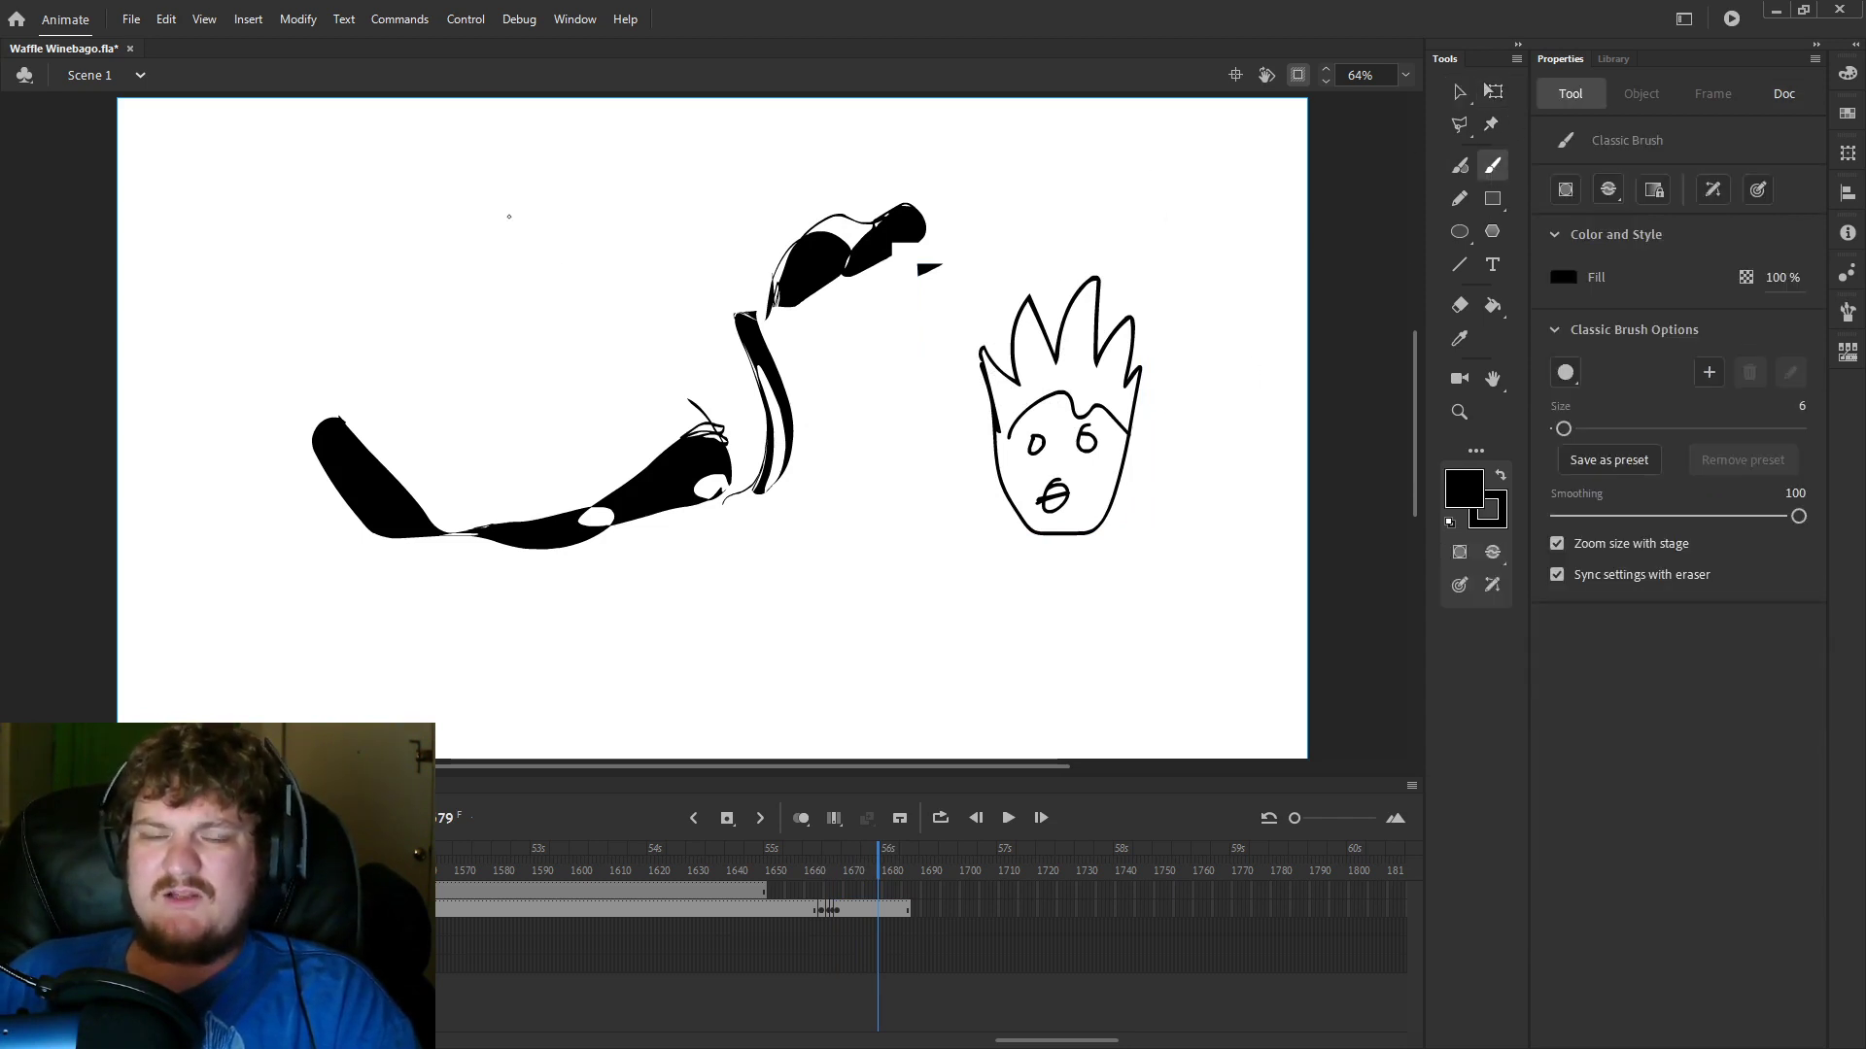
{"action": "mouse_move", "coordinate": [474, 230]}
{"action": "left_mouse_down"}
{"action": "mouse_move", "coordinate": [429, 309]}
{"action": "mouse_move", "coordinate": [455, 386]}
{"action": "left_mouse_up"}
{"action": "left_click_drag", "start_coordinate": [527, 439], "coordinate": [569, 345]}
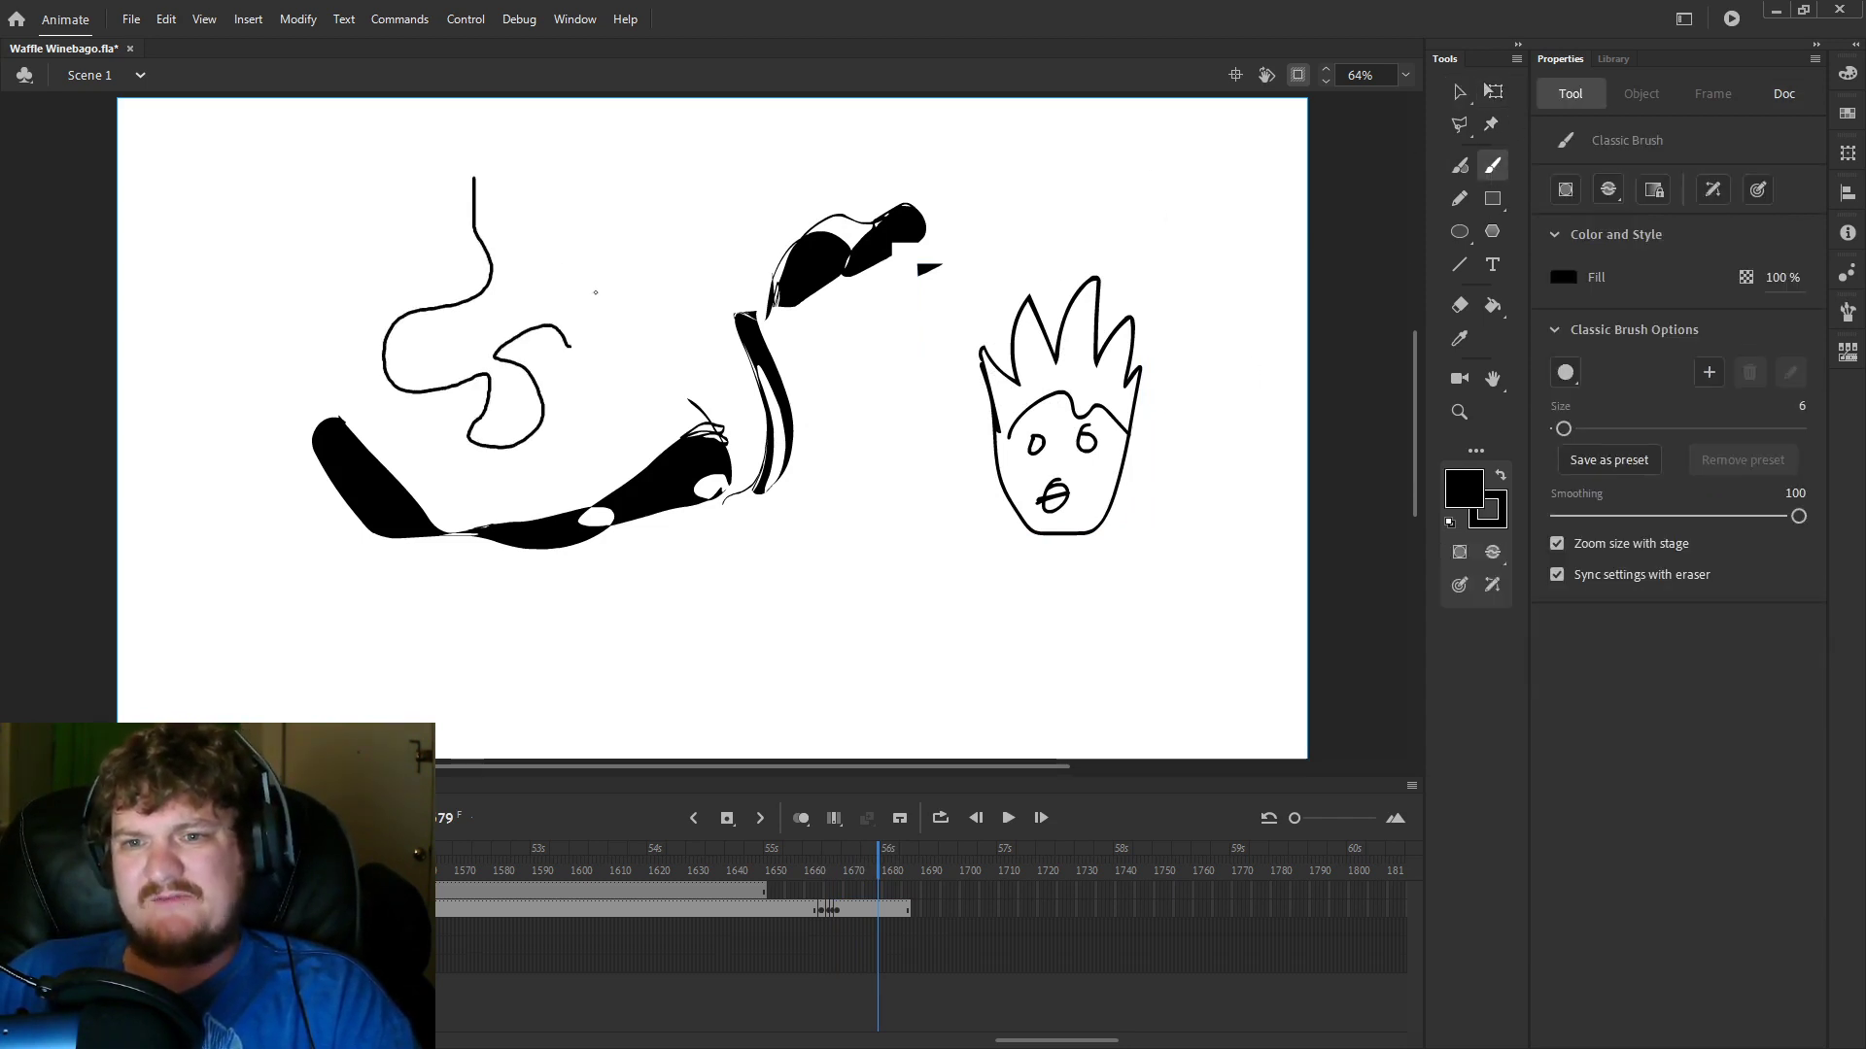
{"action": "left_click_drag", "start_coordinate": [517, 176], "coordinate": [516, 222]}
{"action": "left_click_drag", "start_coordinate": [951, 519], "coordinate": [828, 611]}
{"action": "mouse_move", "coordinate": [562, 640]}
{"action": "left_mouse_down"}
{"action": "mouse_move", "coordinate": [476, 681]}
{"action": "mouse_move", "coordinate": [608, 694]}
{"action": "left_mouse_up"}
{"action": "left_click_drag", "start_coordinate": [912, 661], "coordinate": [990, 682]}
{"action": "left_click_drag", "start_coordinate": [1004, 160], "coordinate": [1023, 222]}
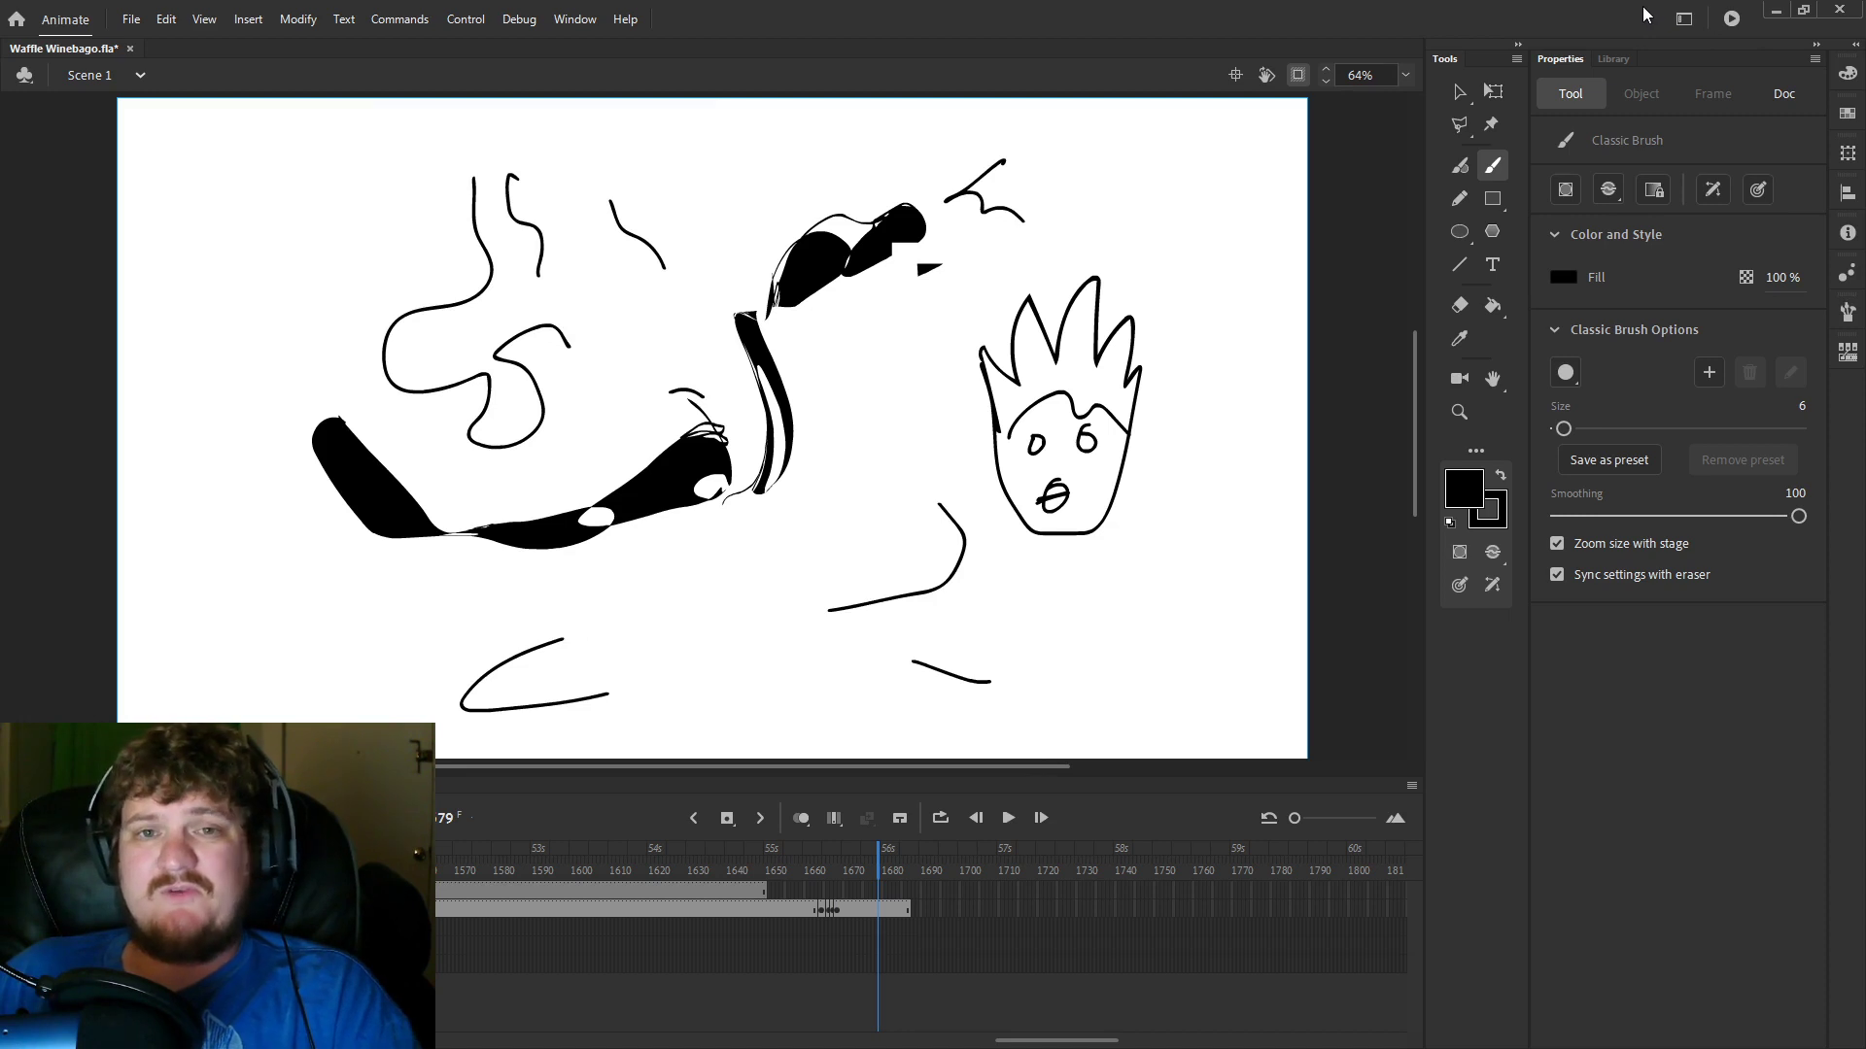
{"action": "left_click_drag", "start_coordinate": [382, 490], "coordinate": [816, 355]}
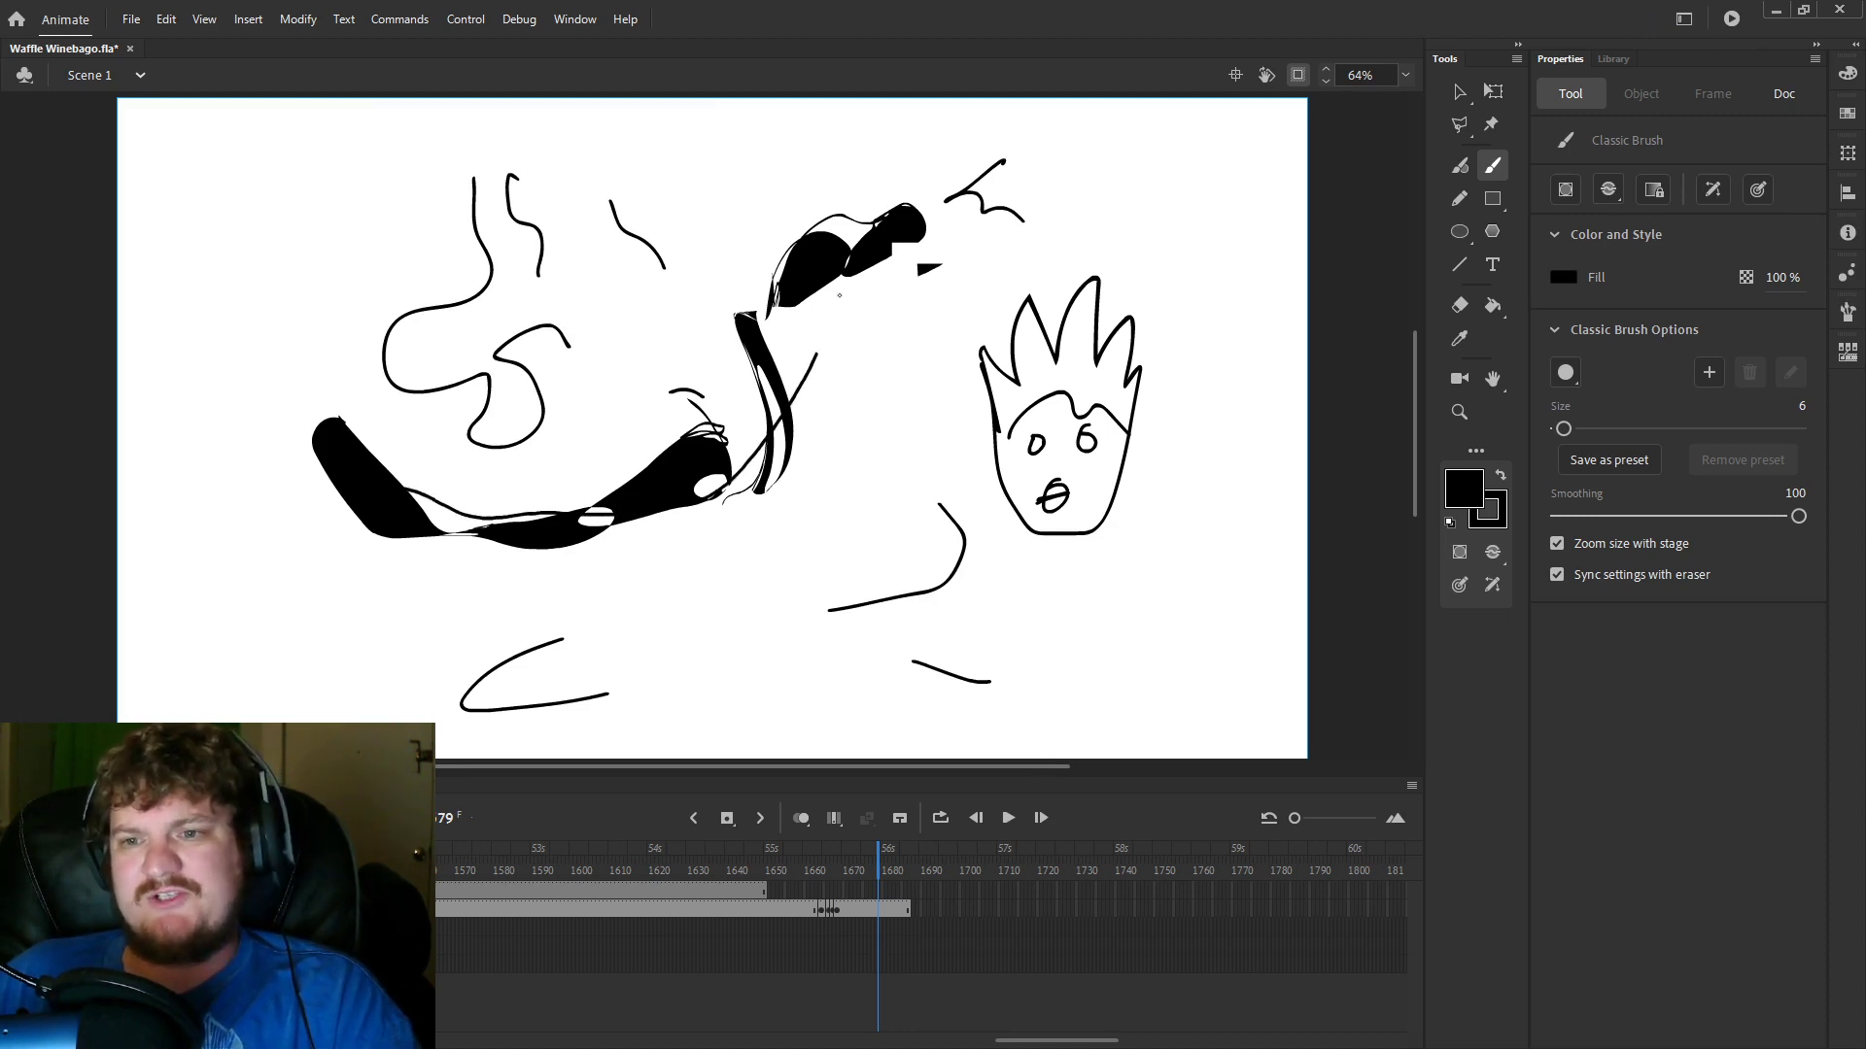
{"action": "mouse_move", "coordinate": [972, 198]}
{"action": "left_mouse_down"}
{"action": "mouse_move", "coordinate": [872, 191]}
{"action": "mouse_move", "coordinate": [861, 154]}
{"action": "left_mouse_up"}
{"action": "left_click_drag", "start_coordinate": [966, 151], "coordinate": [996, 148]}
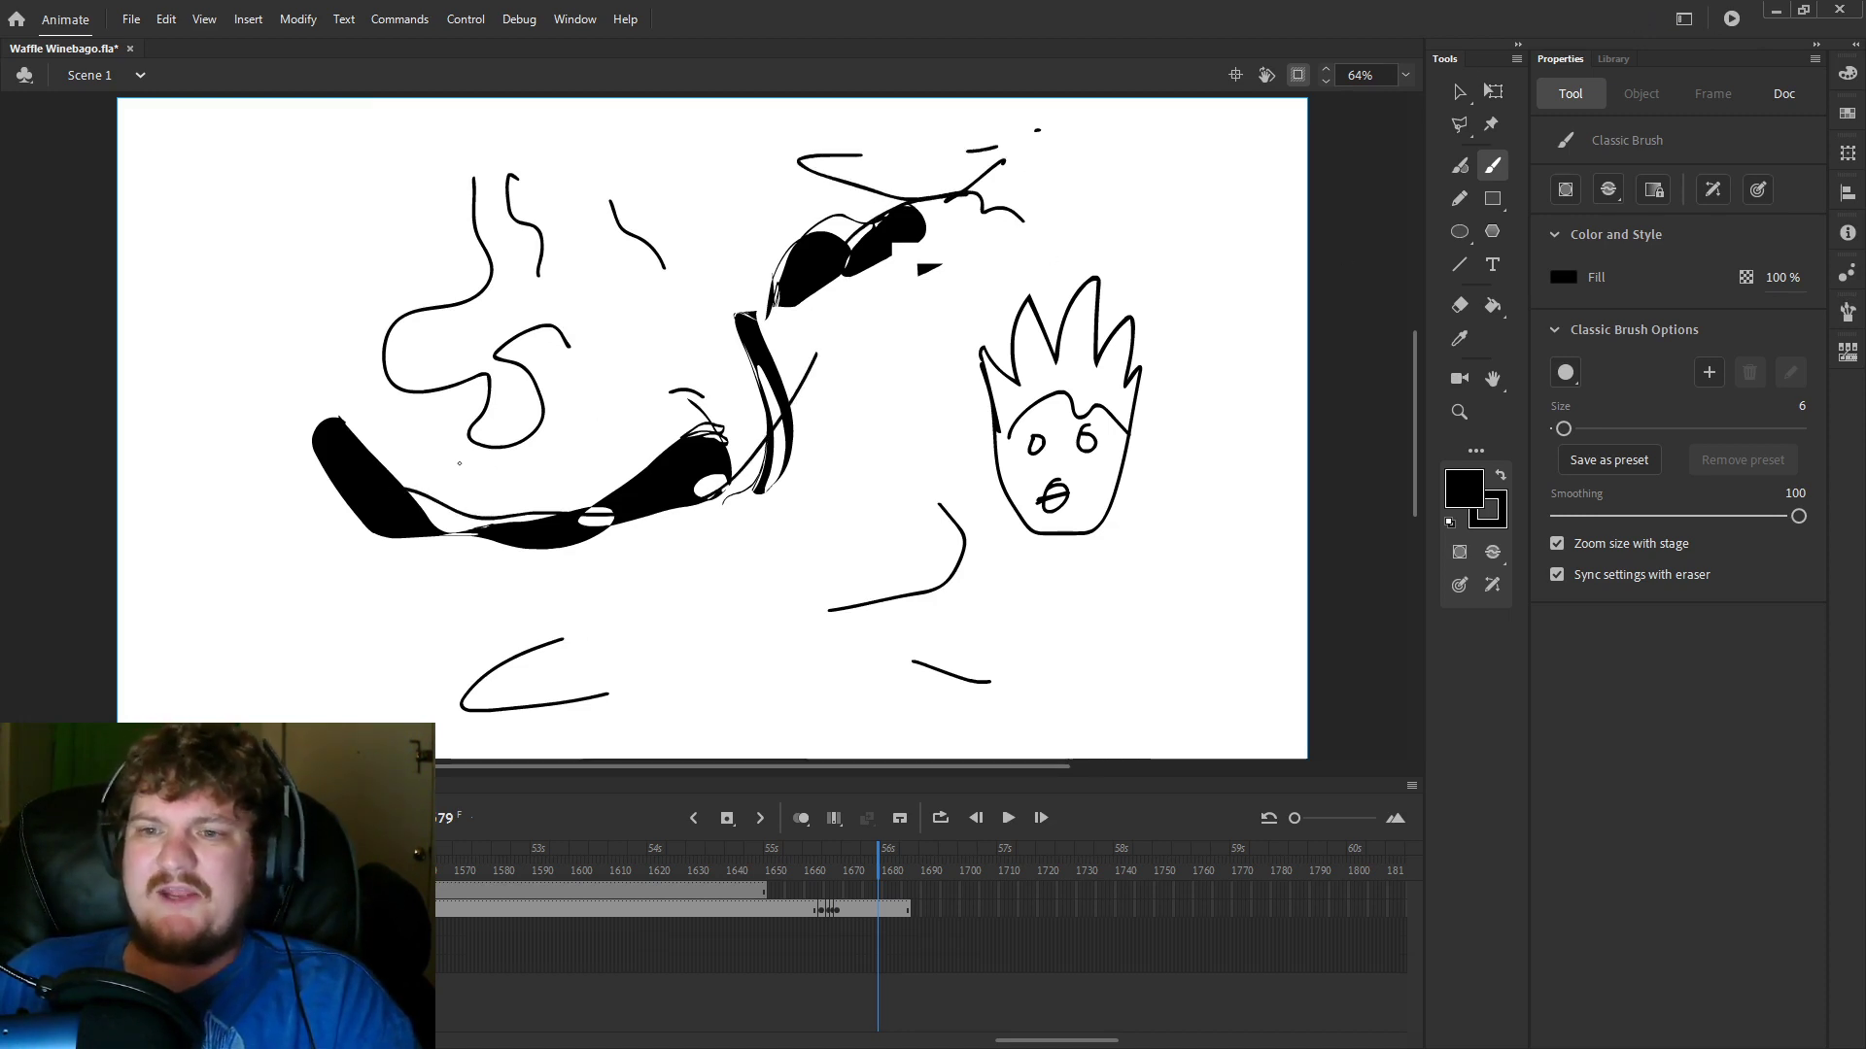
{"action": "left_click", "coordinate": [749, 410]}
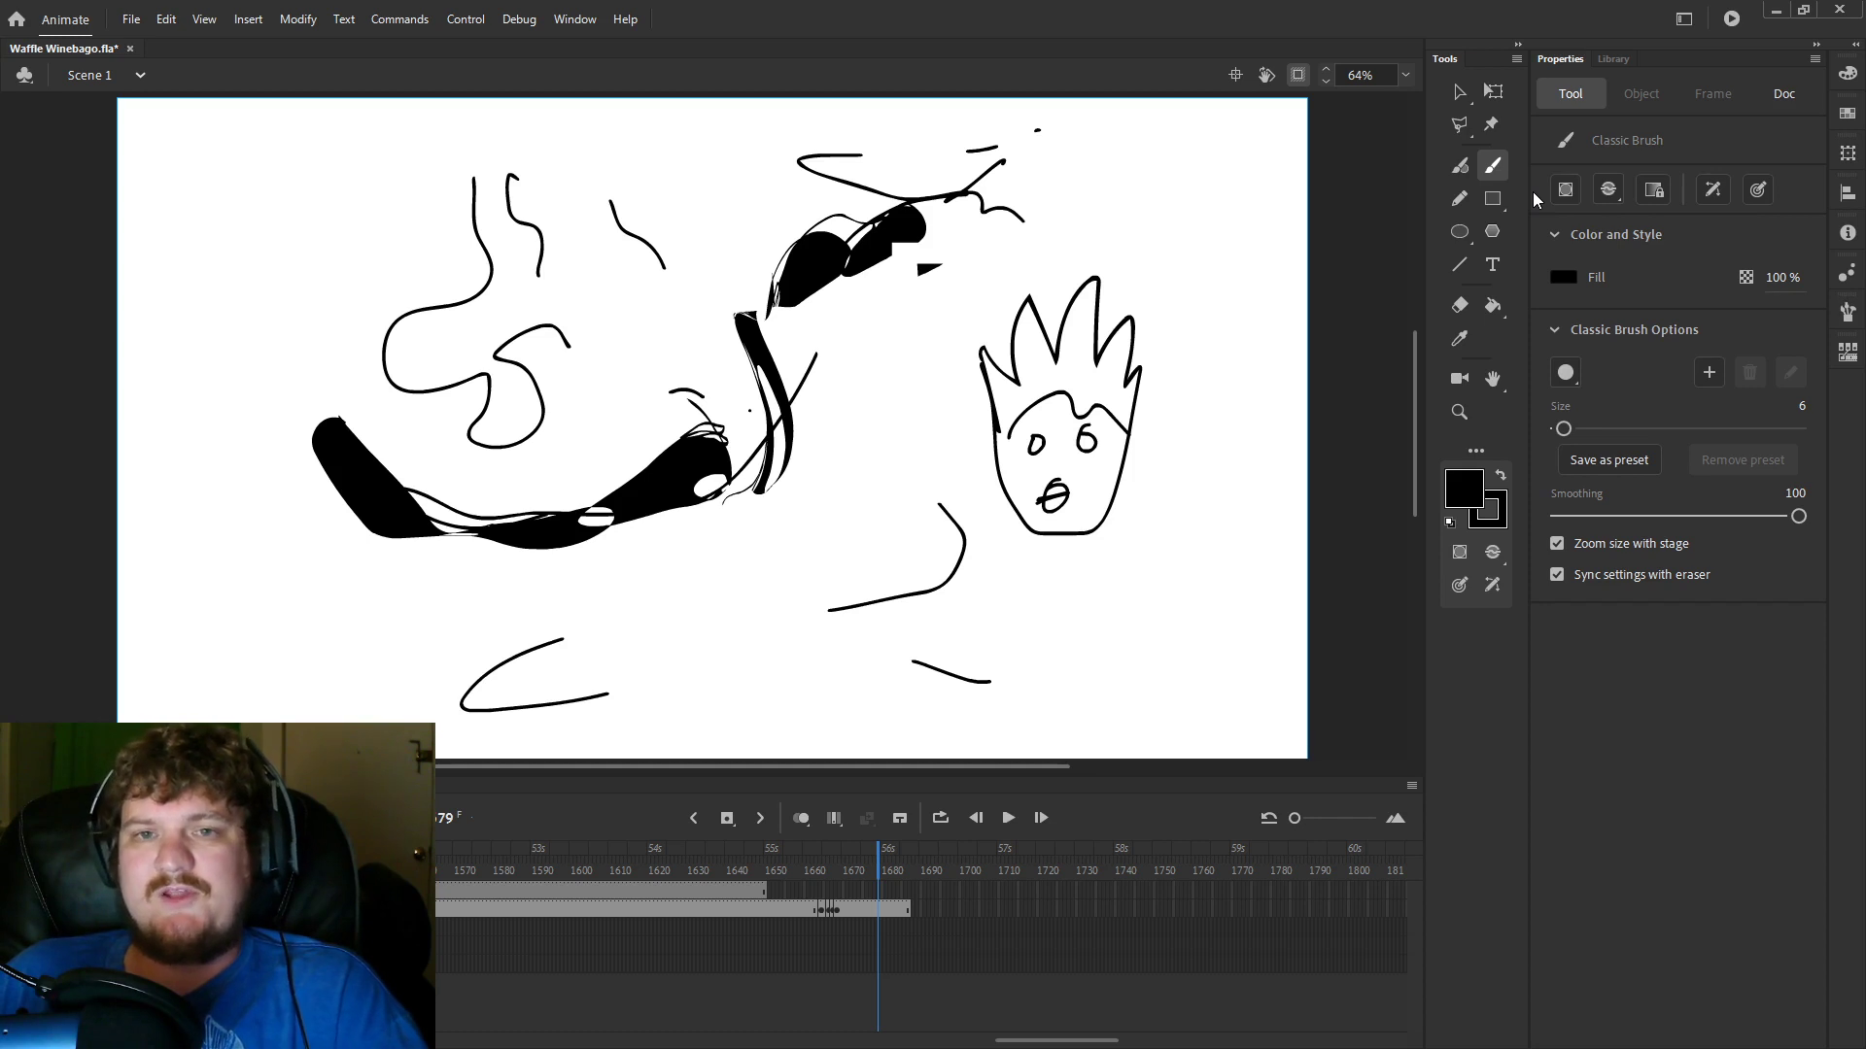
Add a keyframe at about frame 1679 and break the face symbol apart into editable shapes.
{"action": "left_click", "coordinate": [1457, 93]}
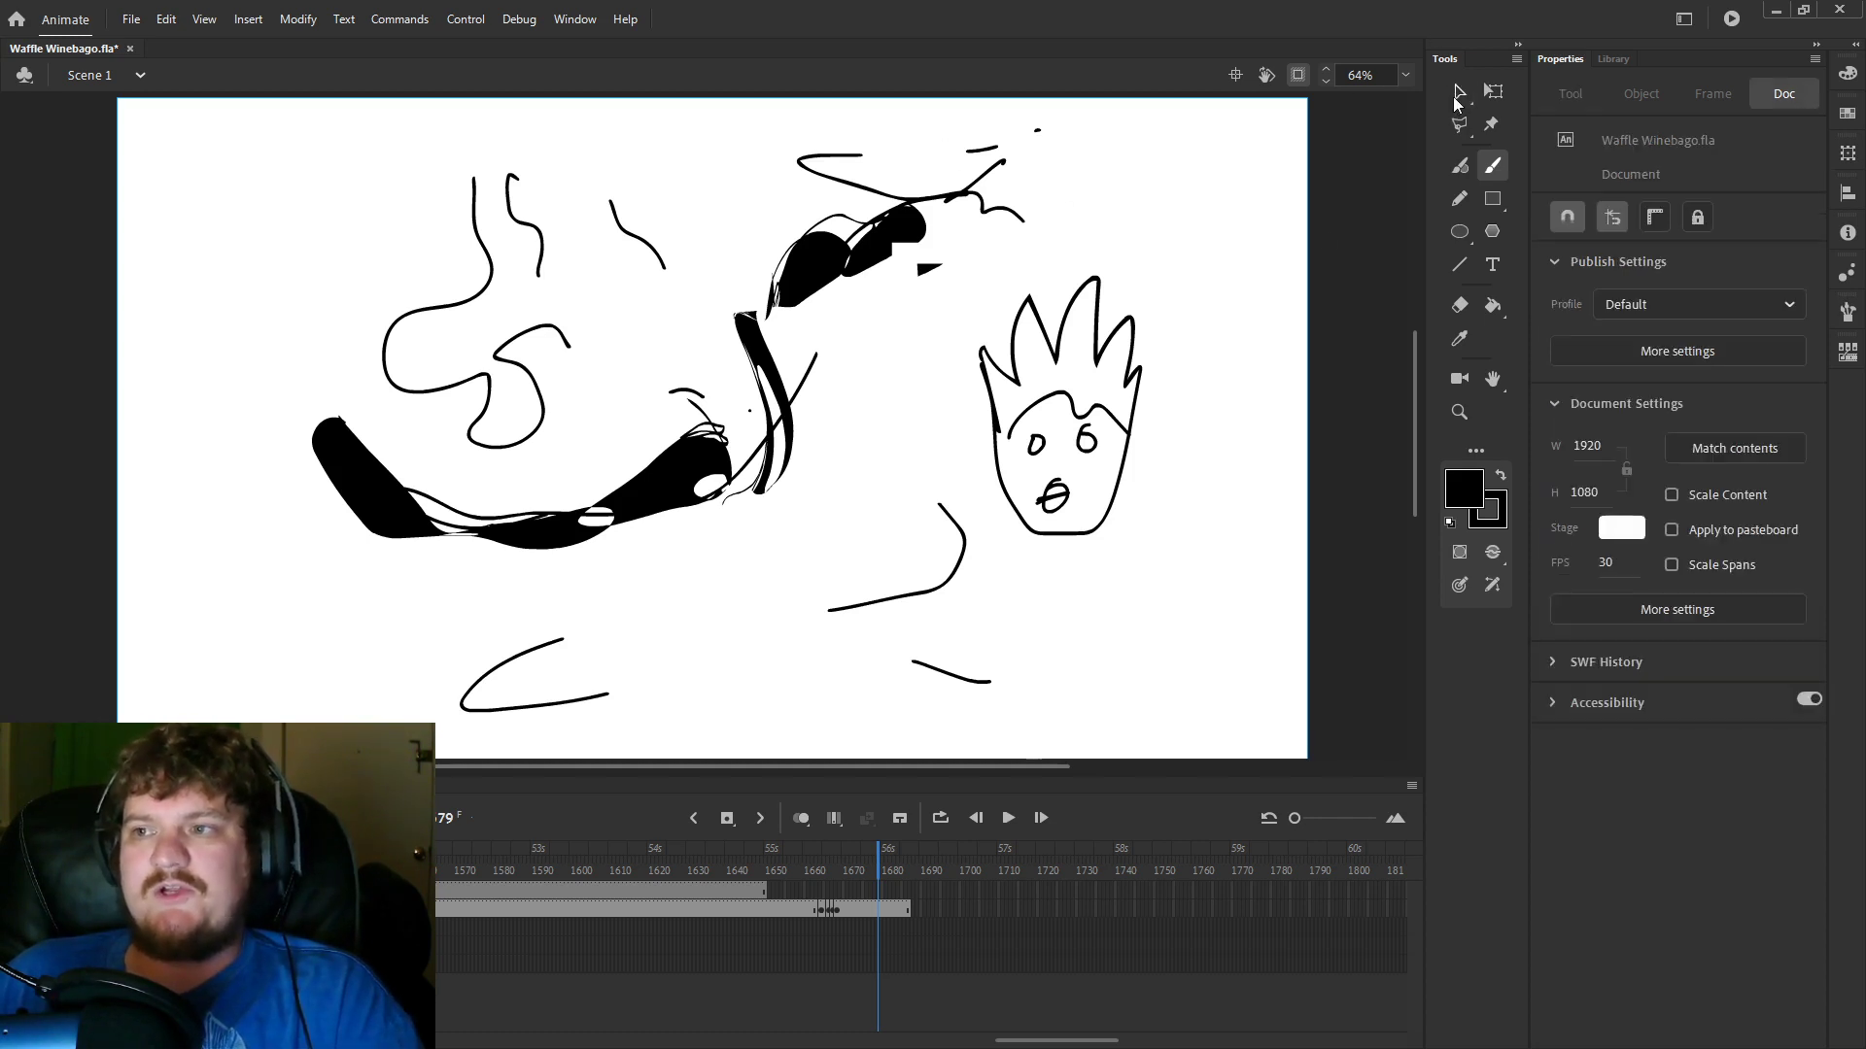
{"action": "left_click", "coordinate": [1084, 426]}
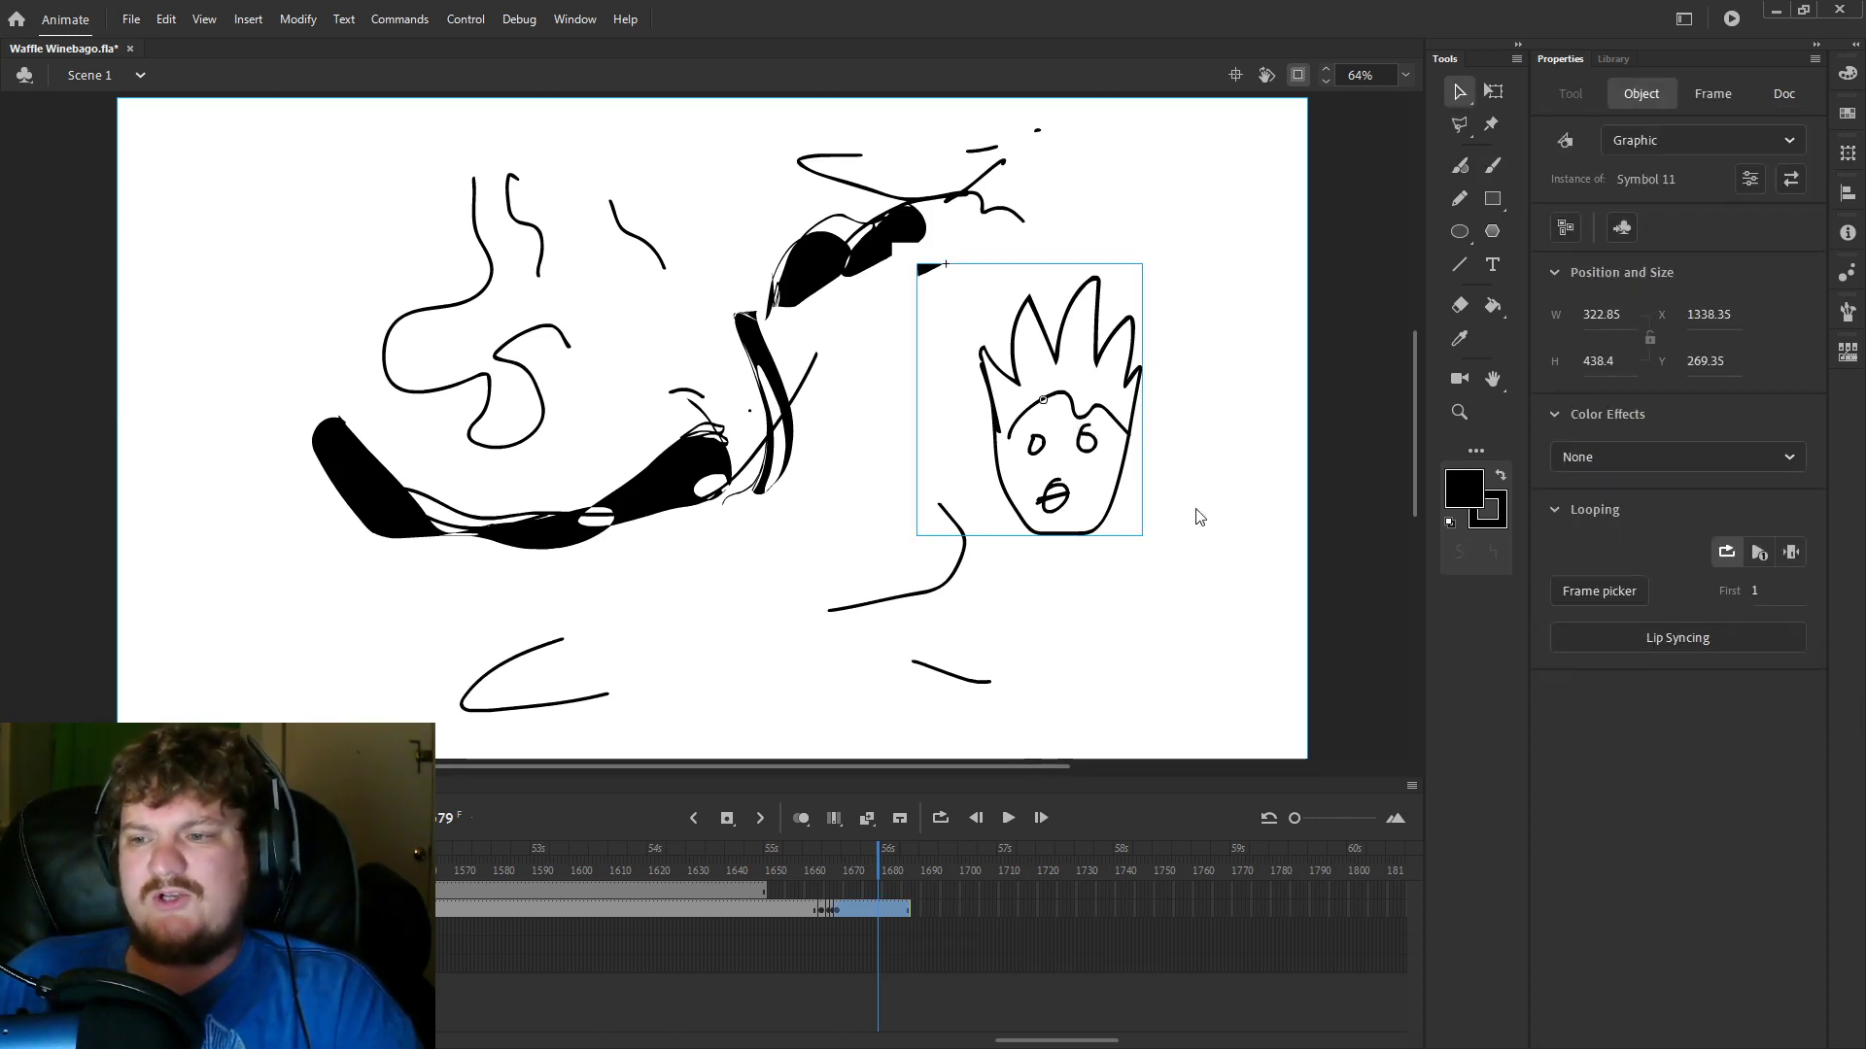
{"action": "left_click", "coordinate": [1187, 695]}
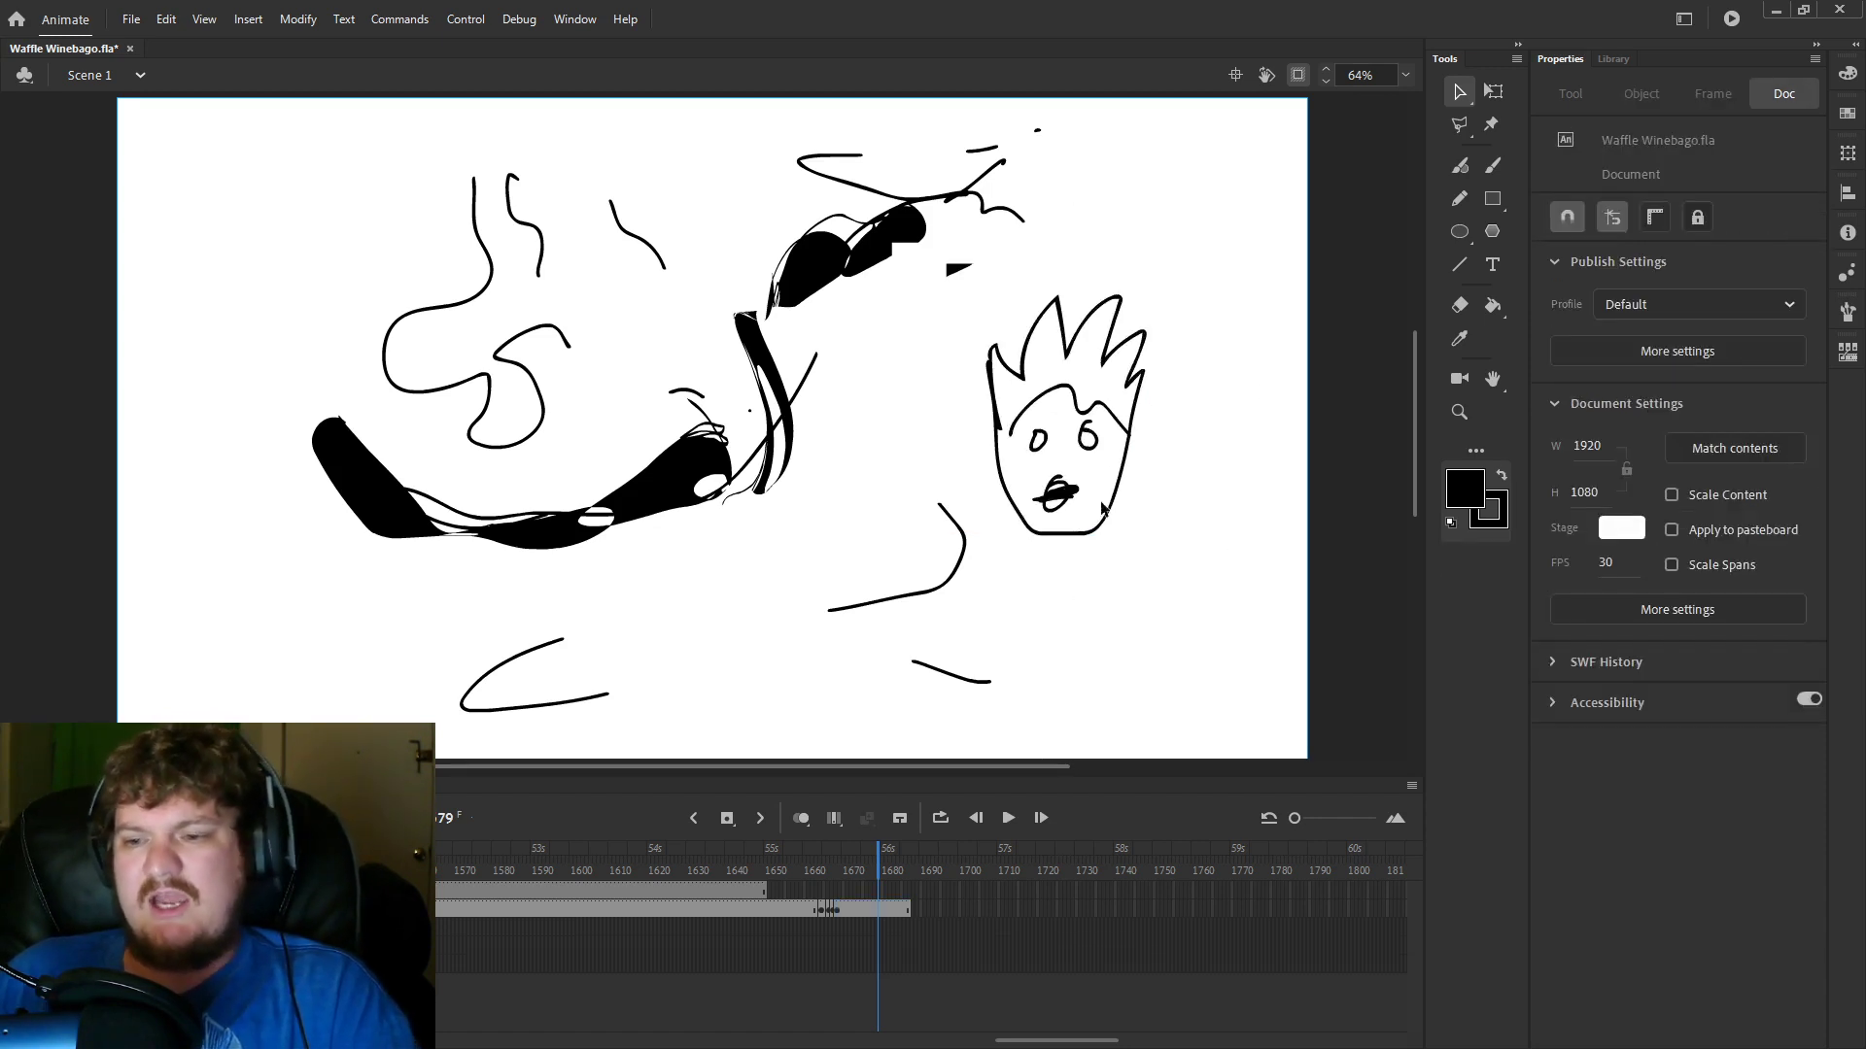
Select the area around the face and warp its envelope, pulling the right middle point outward and the left middle point inward.
{"action": "left_click_drag", "start_coordinate": [880, 601], "coordinate": [1251, 222]}
{"action": "left_click", "coordinate": [1489, 94]}
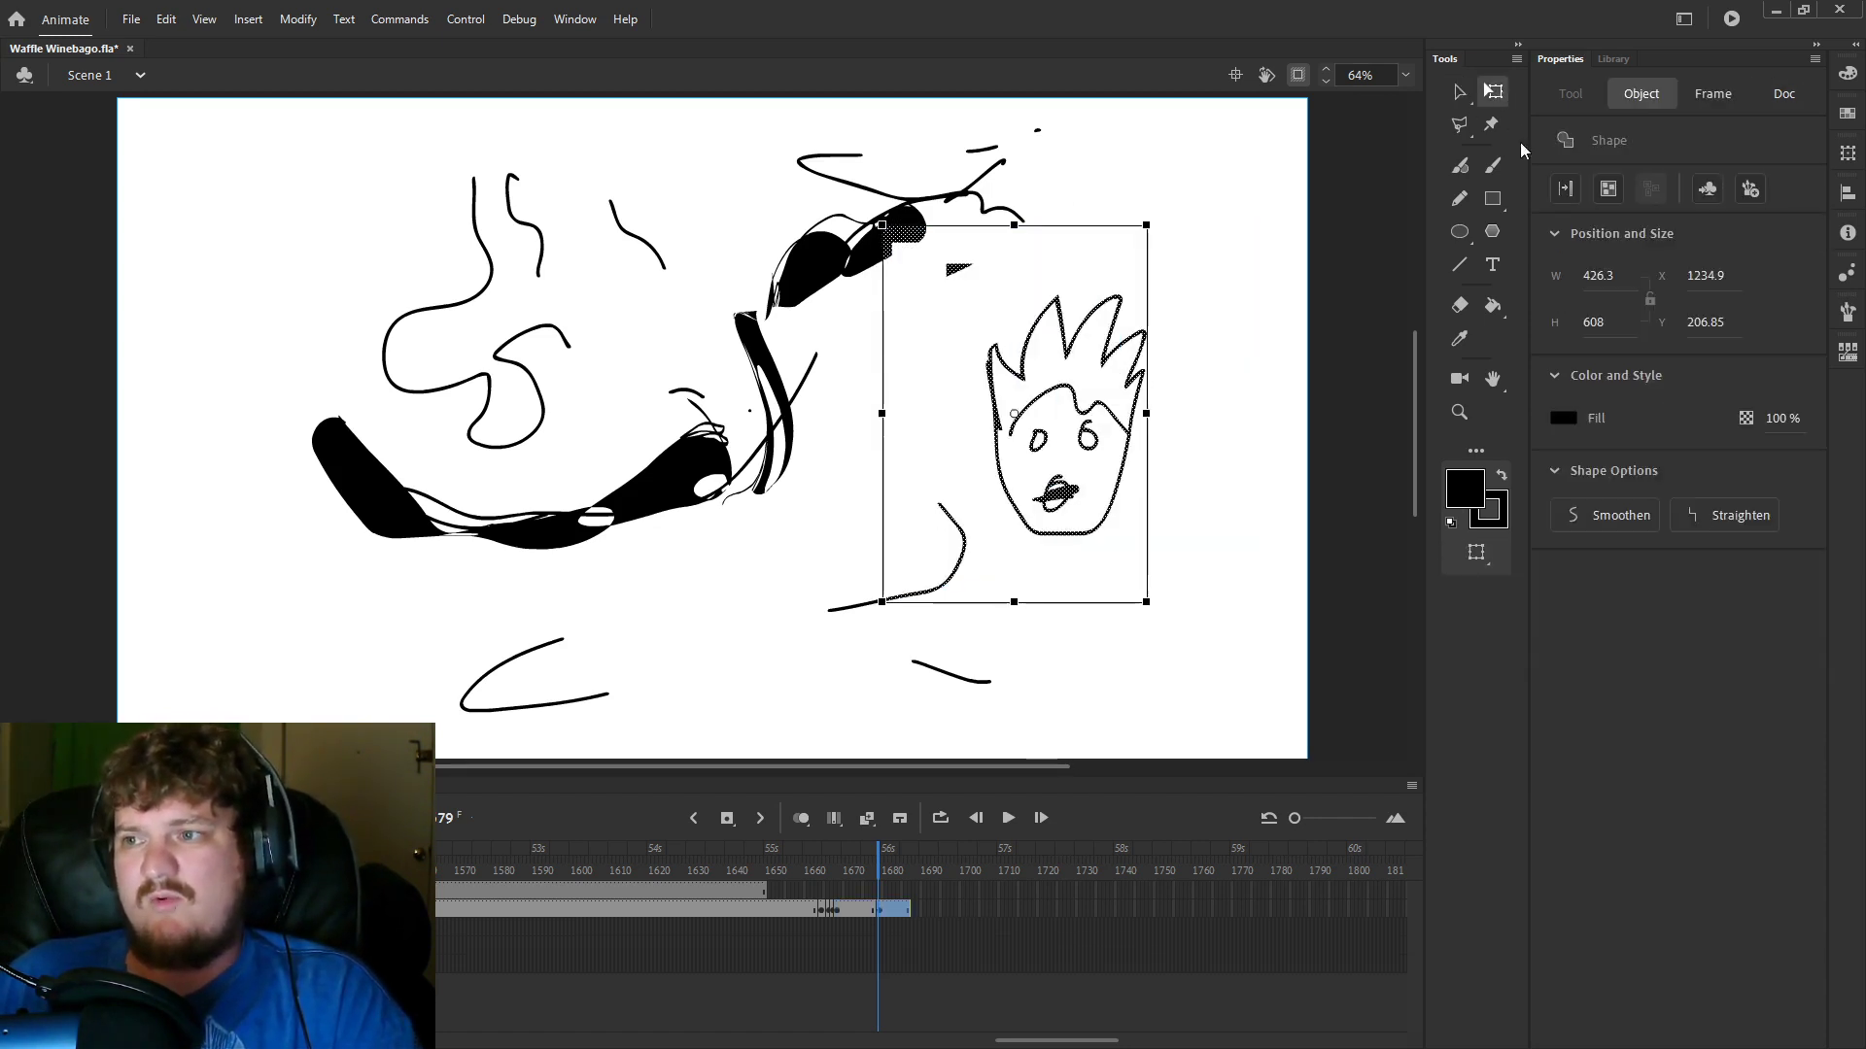
{"action": "left_click", "coordinate": [1476, 552]}
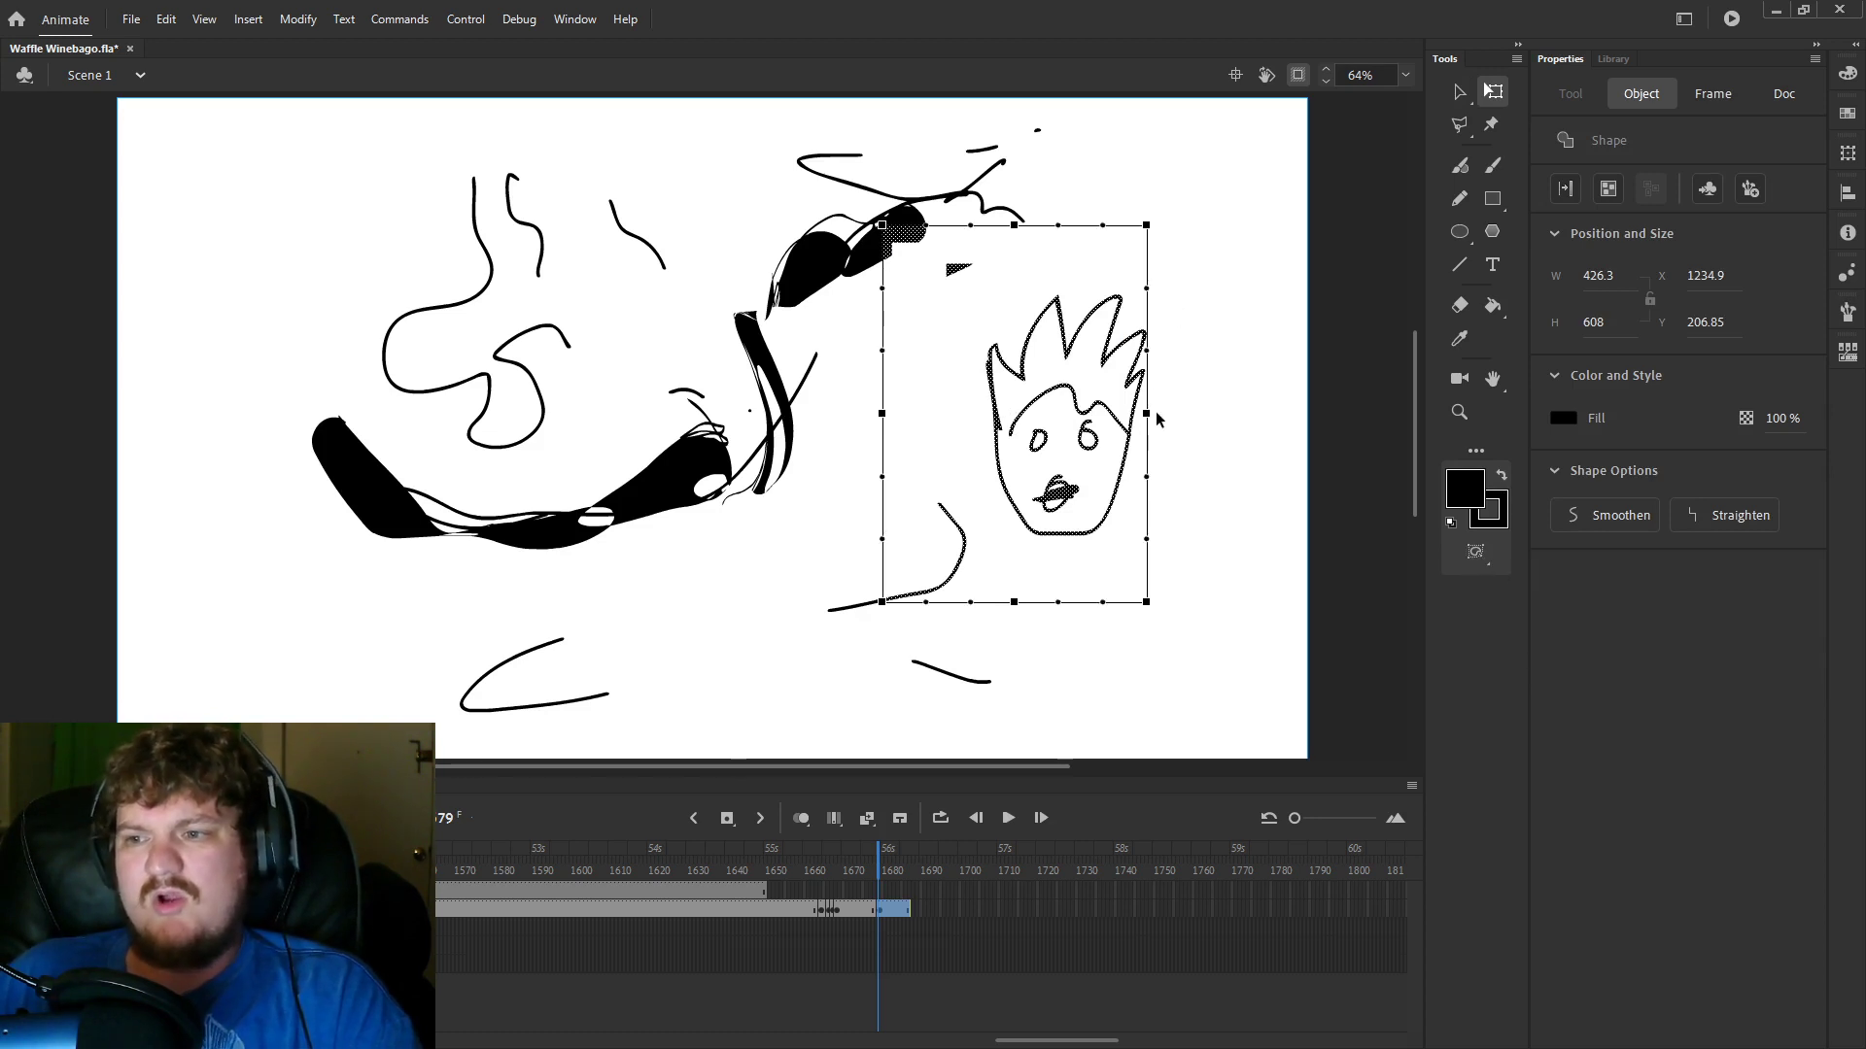
{"action": "left_click_drag", "start_coordinate": [1147, 413], "coordinate": [1187, 413]}
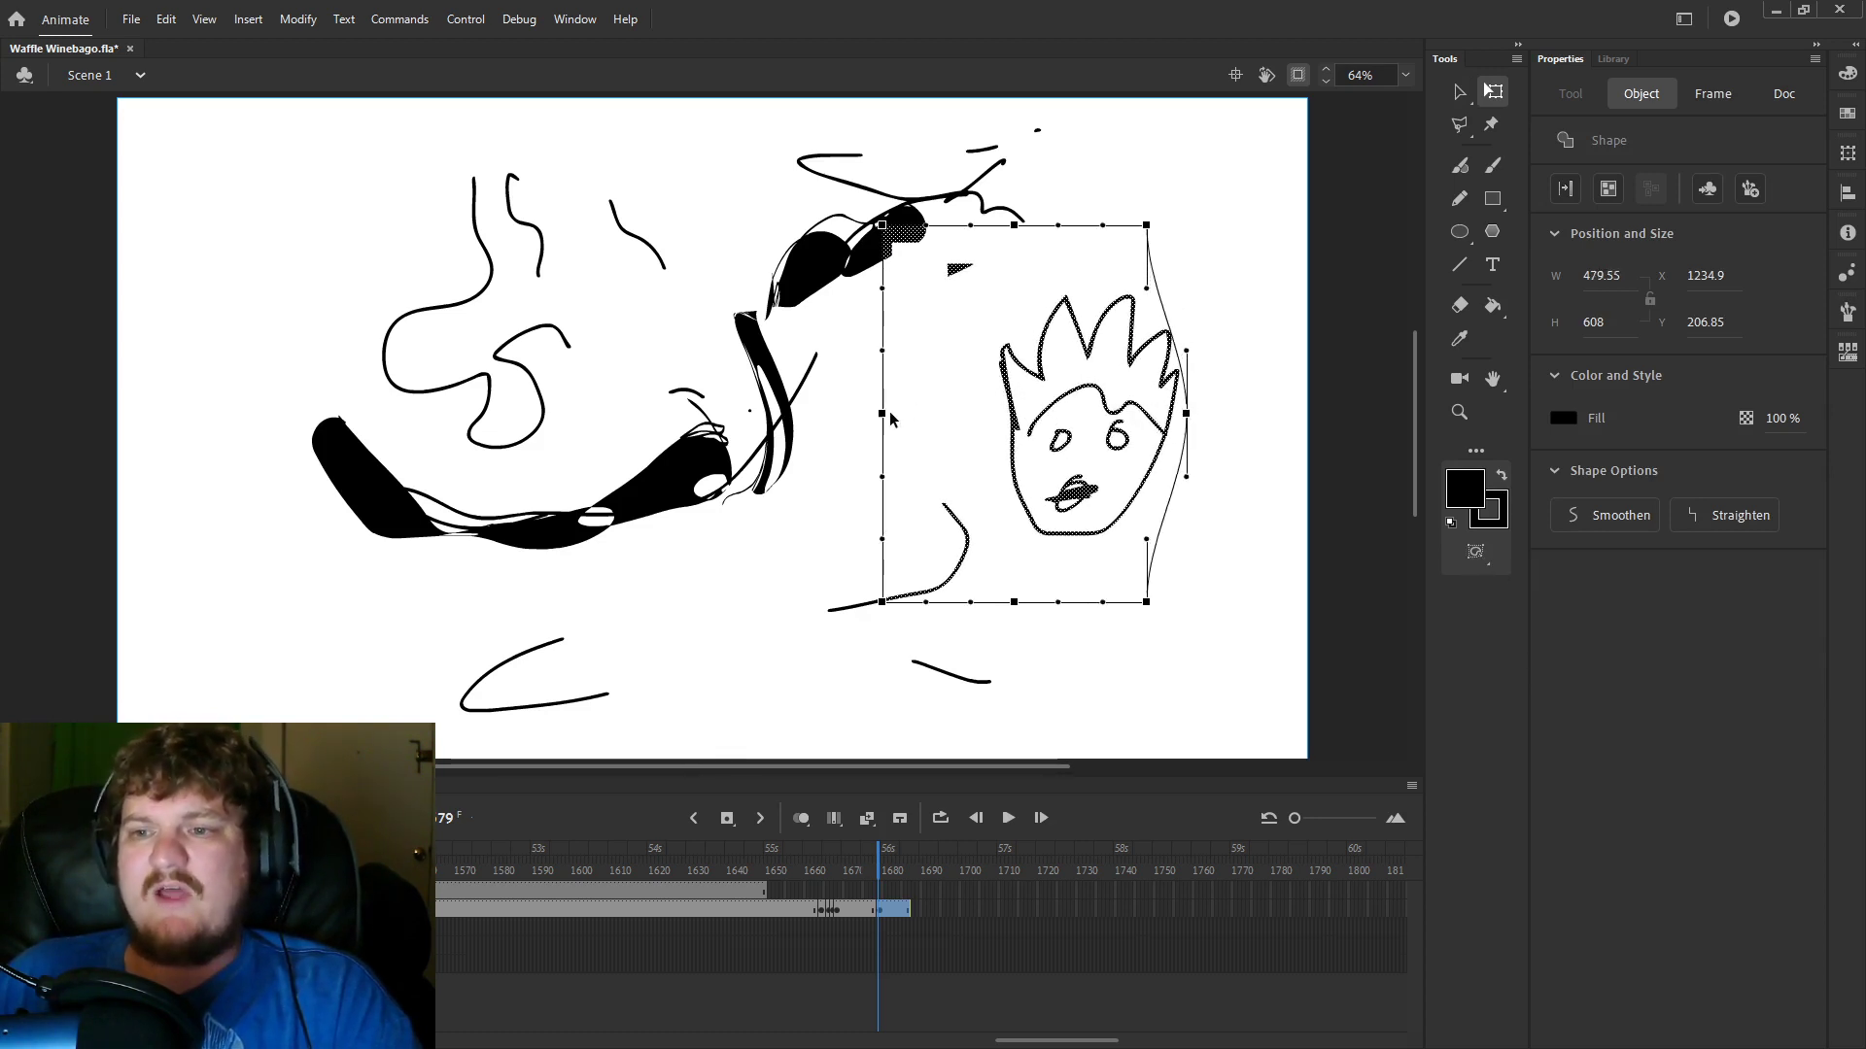
{"action": "left_click_drag", "start_coordinate": [882, 413], "coordinate": [941, 413]}
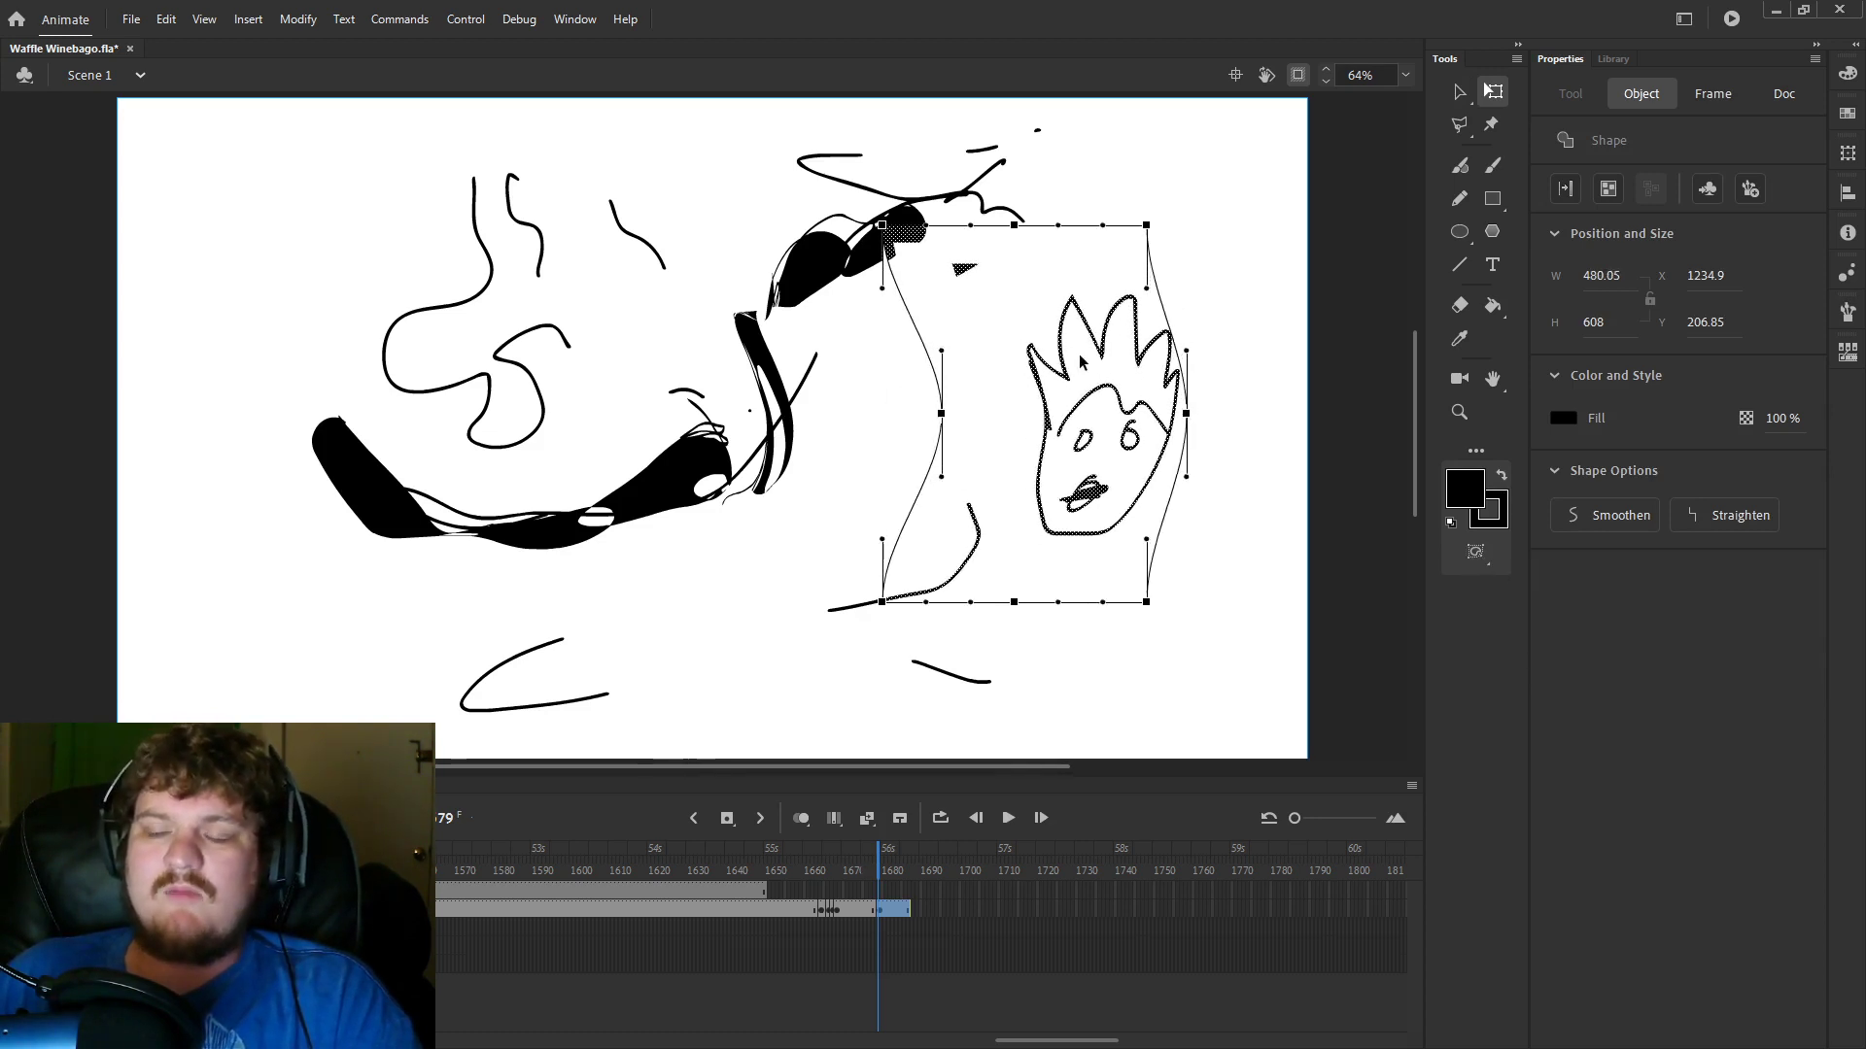
{"action": "left_click", "coordinate": [1259, 241]}
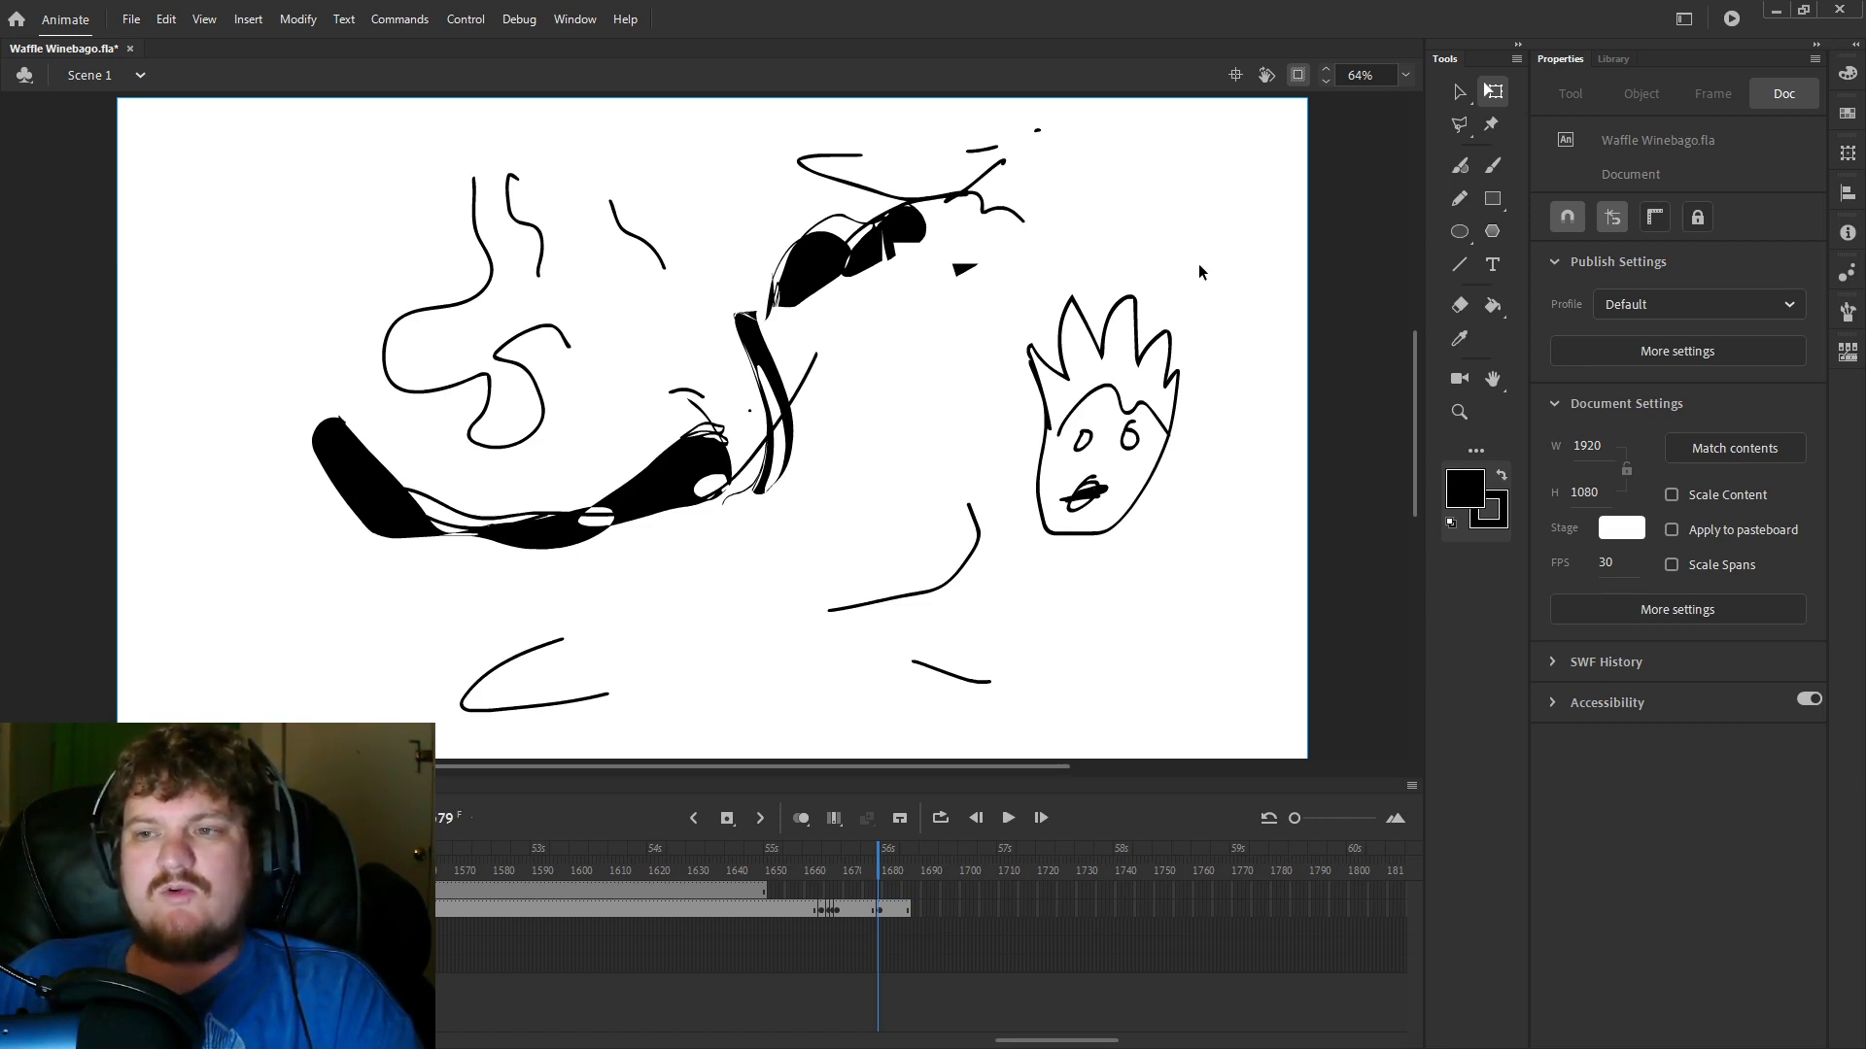
{"action": "left_click_drag", "start_coordinate": [404, 222], "coordinate": [616, 360]}
{"action": "left_click", "coordinate": [815, 381]}
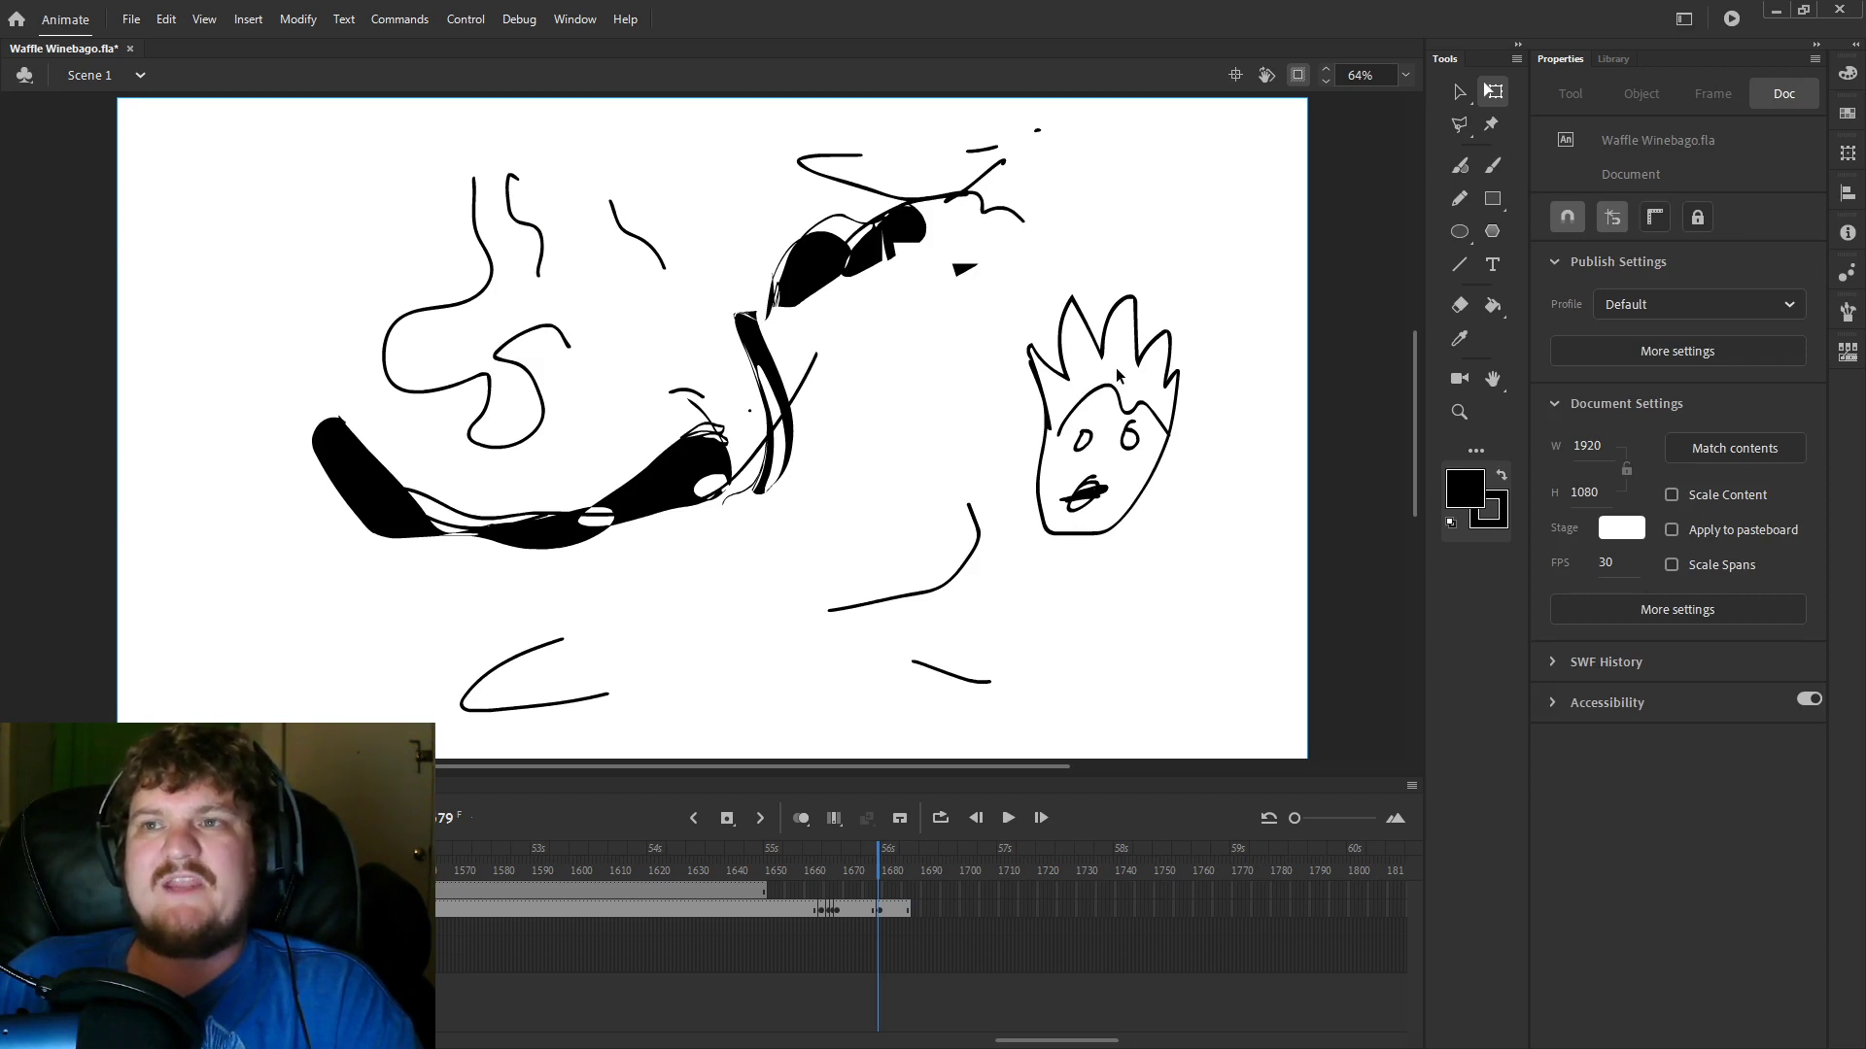
{"action": "mouse_move", "coordinate": [1239, 275]}
{"action": "left_mouse_down"}
{"action": "mouse_move", "coordinate": [975, 558]}
{"action": "mouse_move", "coordinate": [1038, 598]}
{"action": "left_mouse_up"}
{"action": "left_click", "coordinate": [1246, 253]}
{"action": "left_click_drag", "start_coordinate": [1246, 260], "coordinate": [966, 583]}
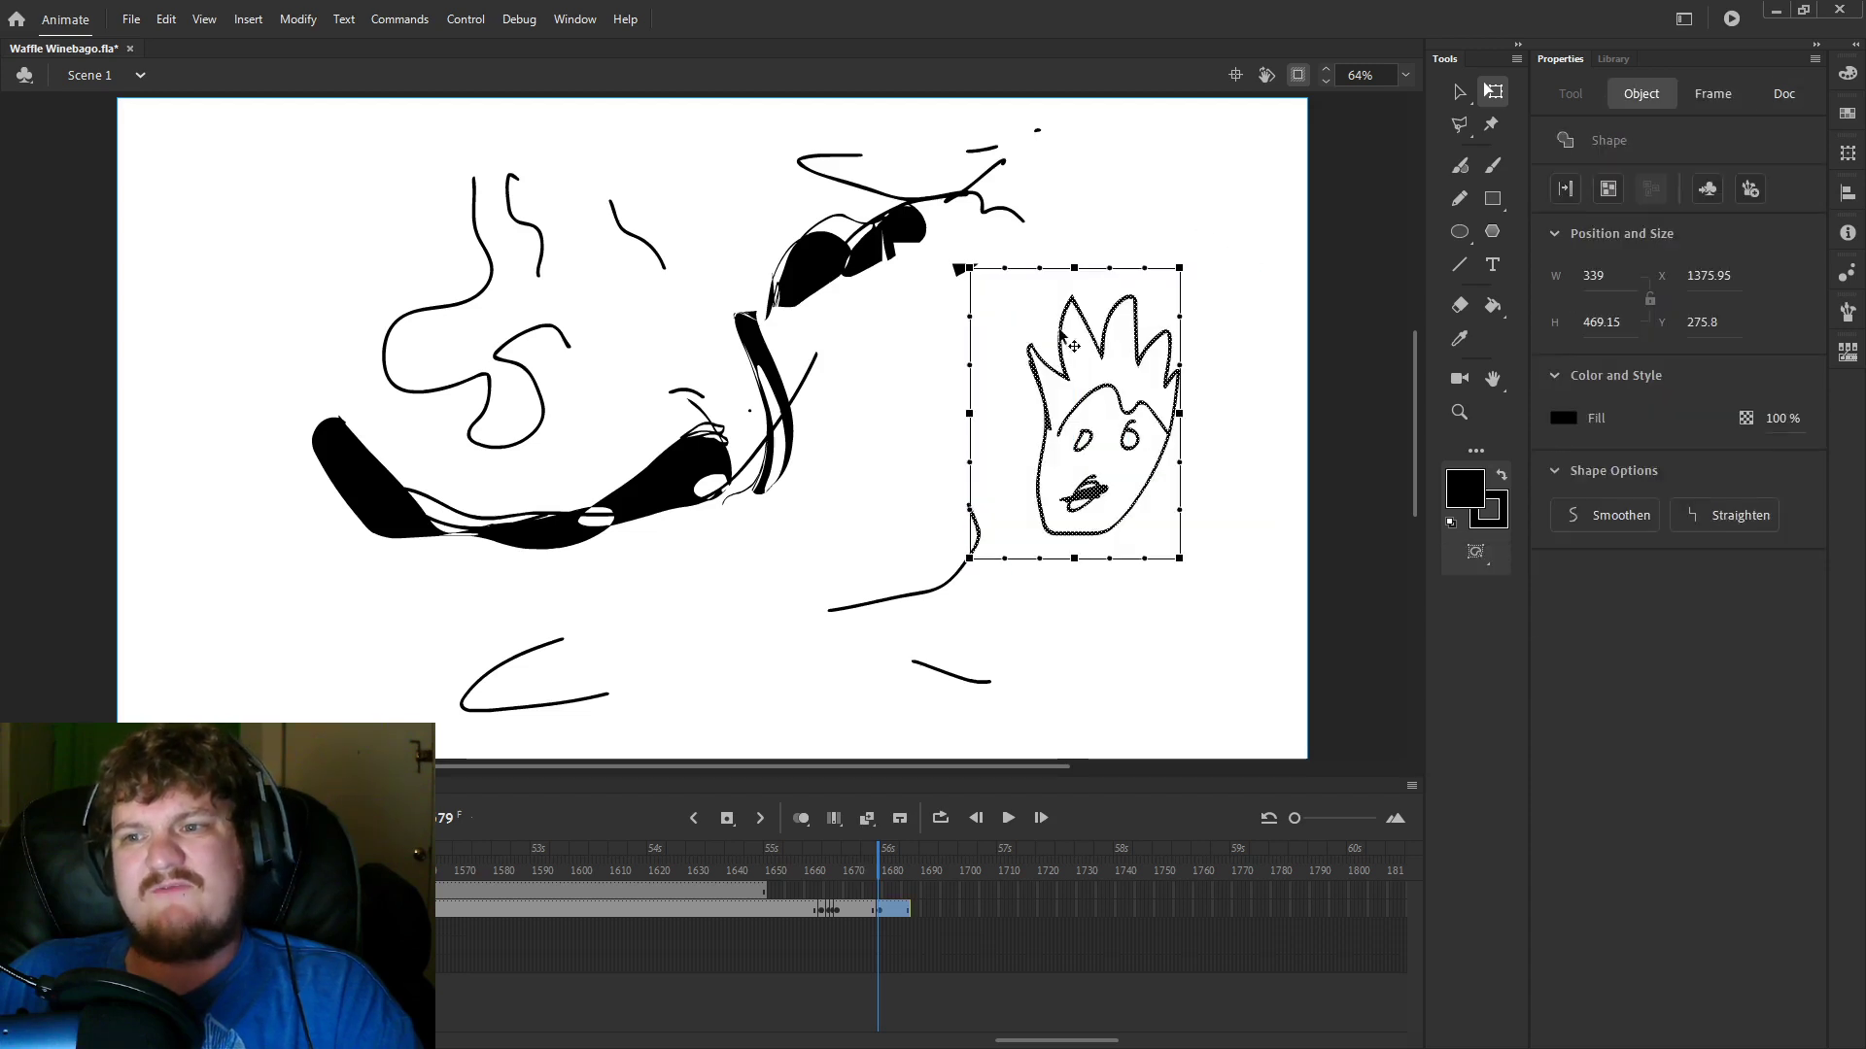
{"action": "left_click", "coordinate": [1227, 208]}
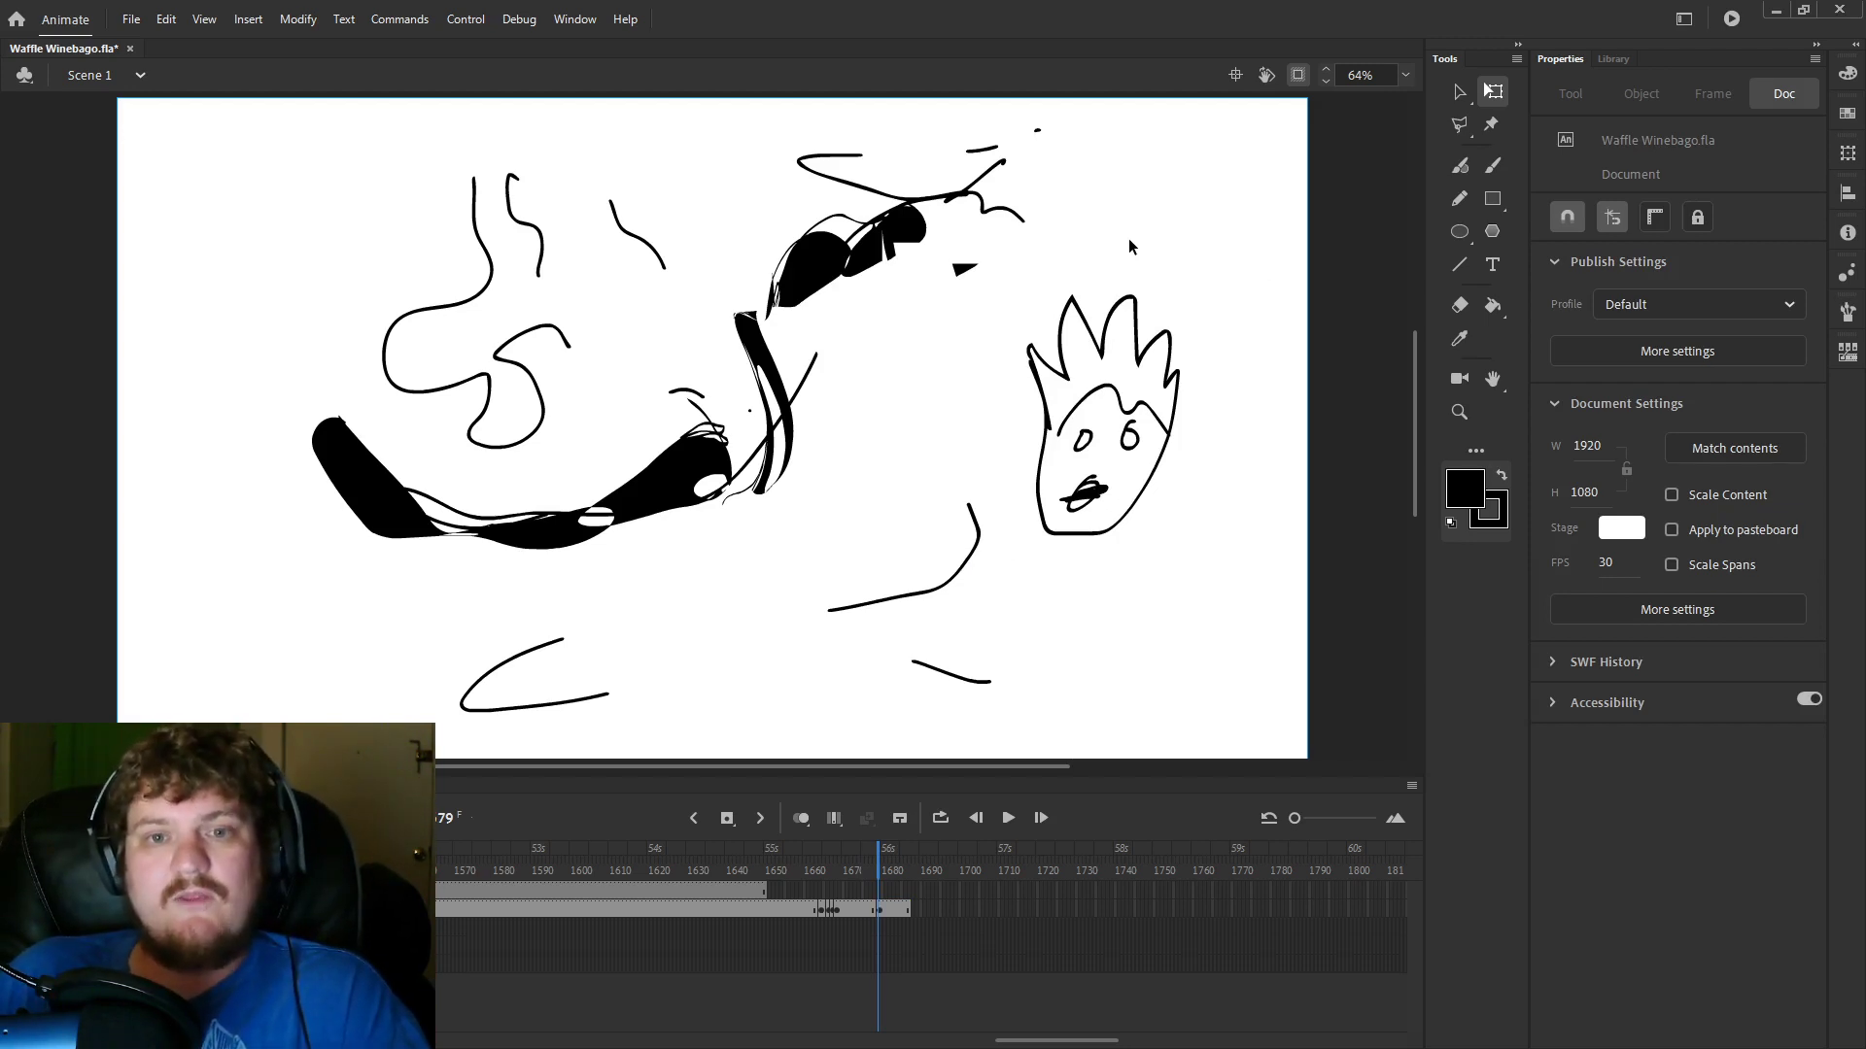
Select the face shapes and warp their envelope, pulling the left middle point outward and the right middle point inward.
{"action": "left_click_drag", "start_coordinate": [1111, 439], "coordinate": [983, 583]}
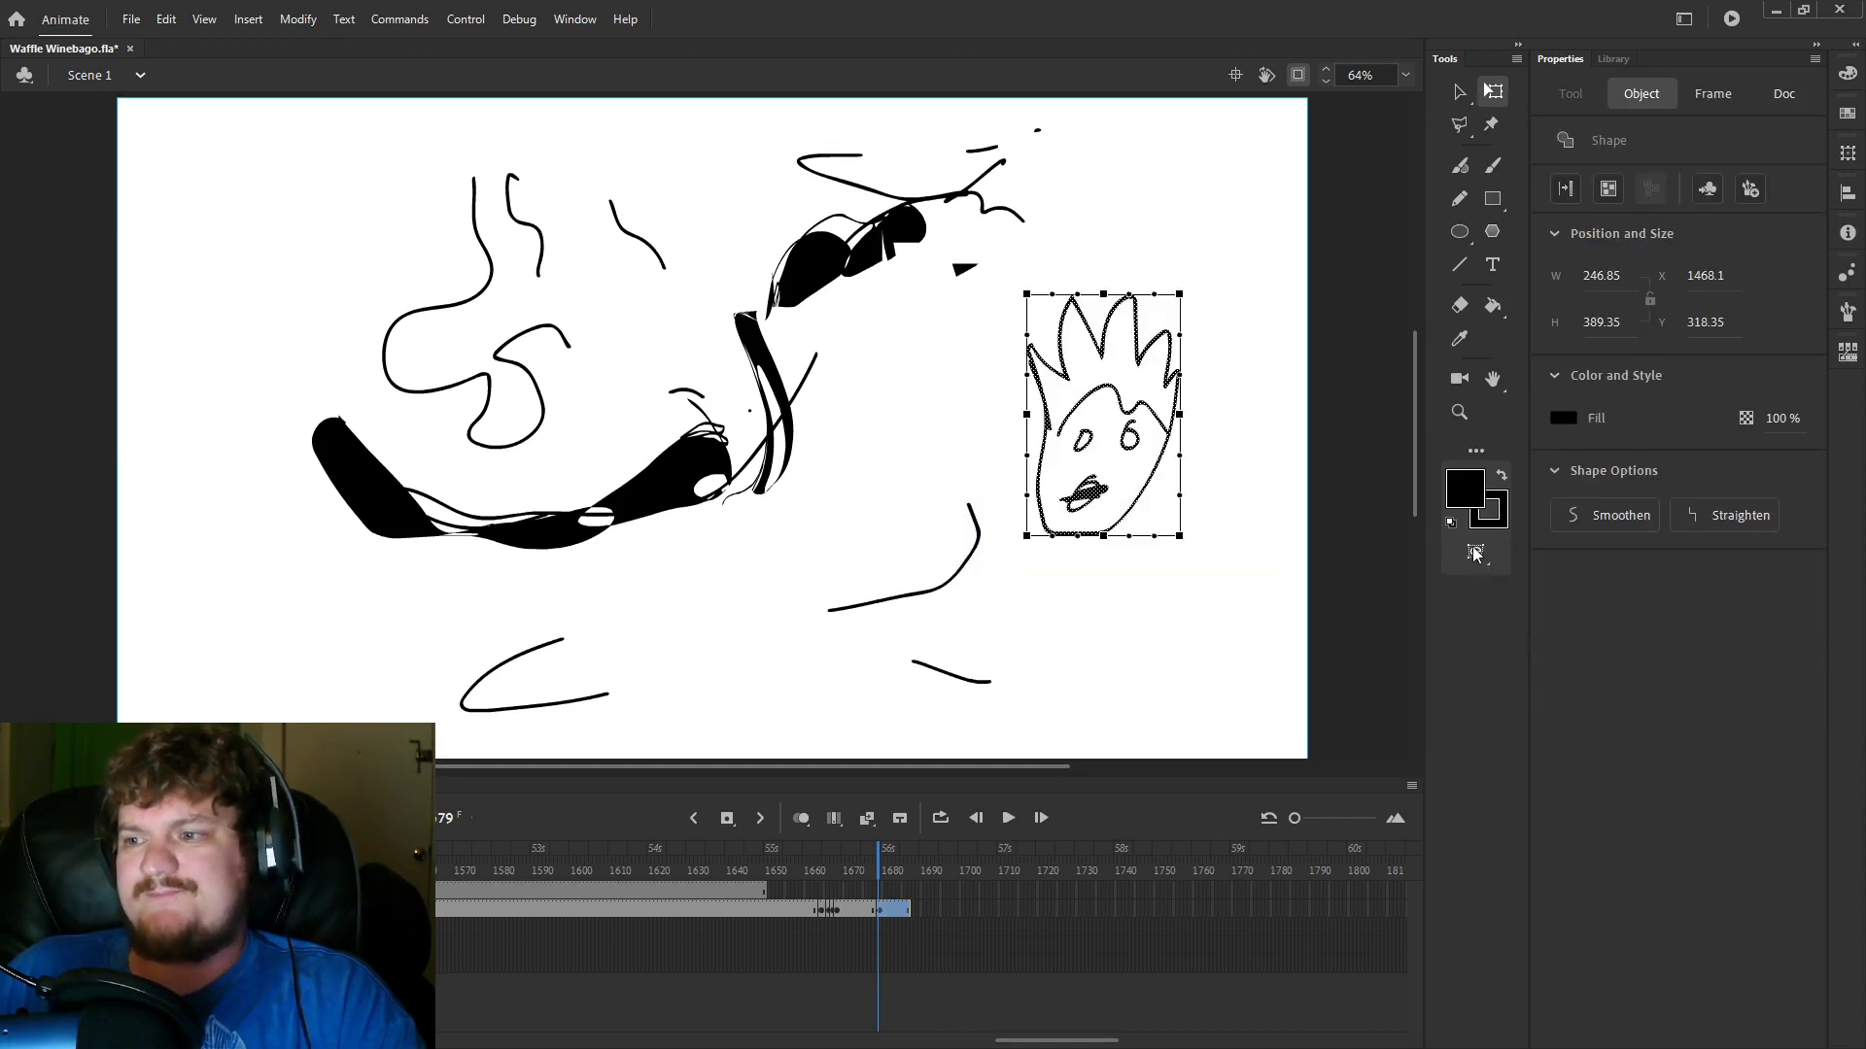
{"action": "left_click_drag", "start_coordinate": [1026, 414], "coordinate": [980, 414]}
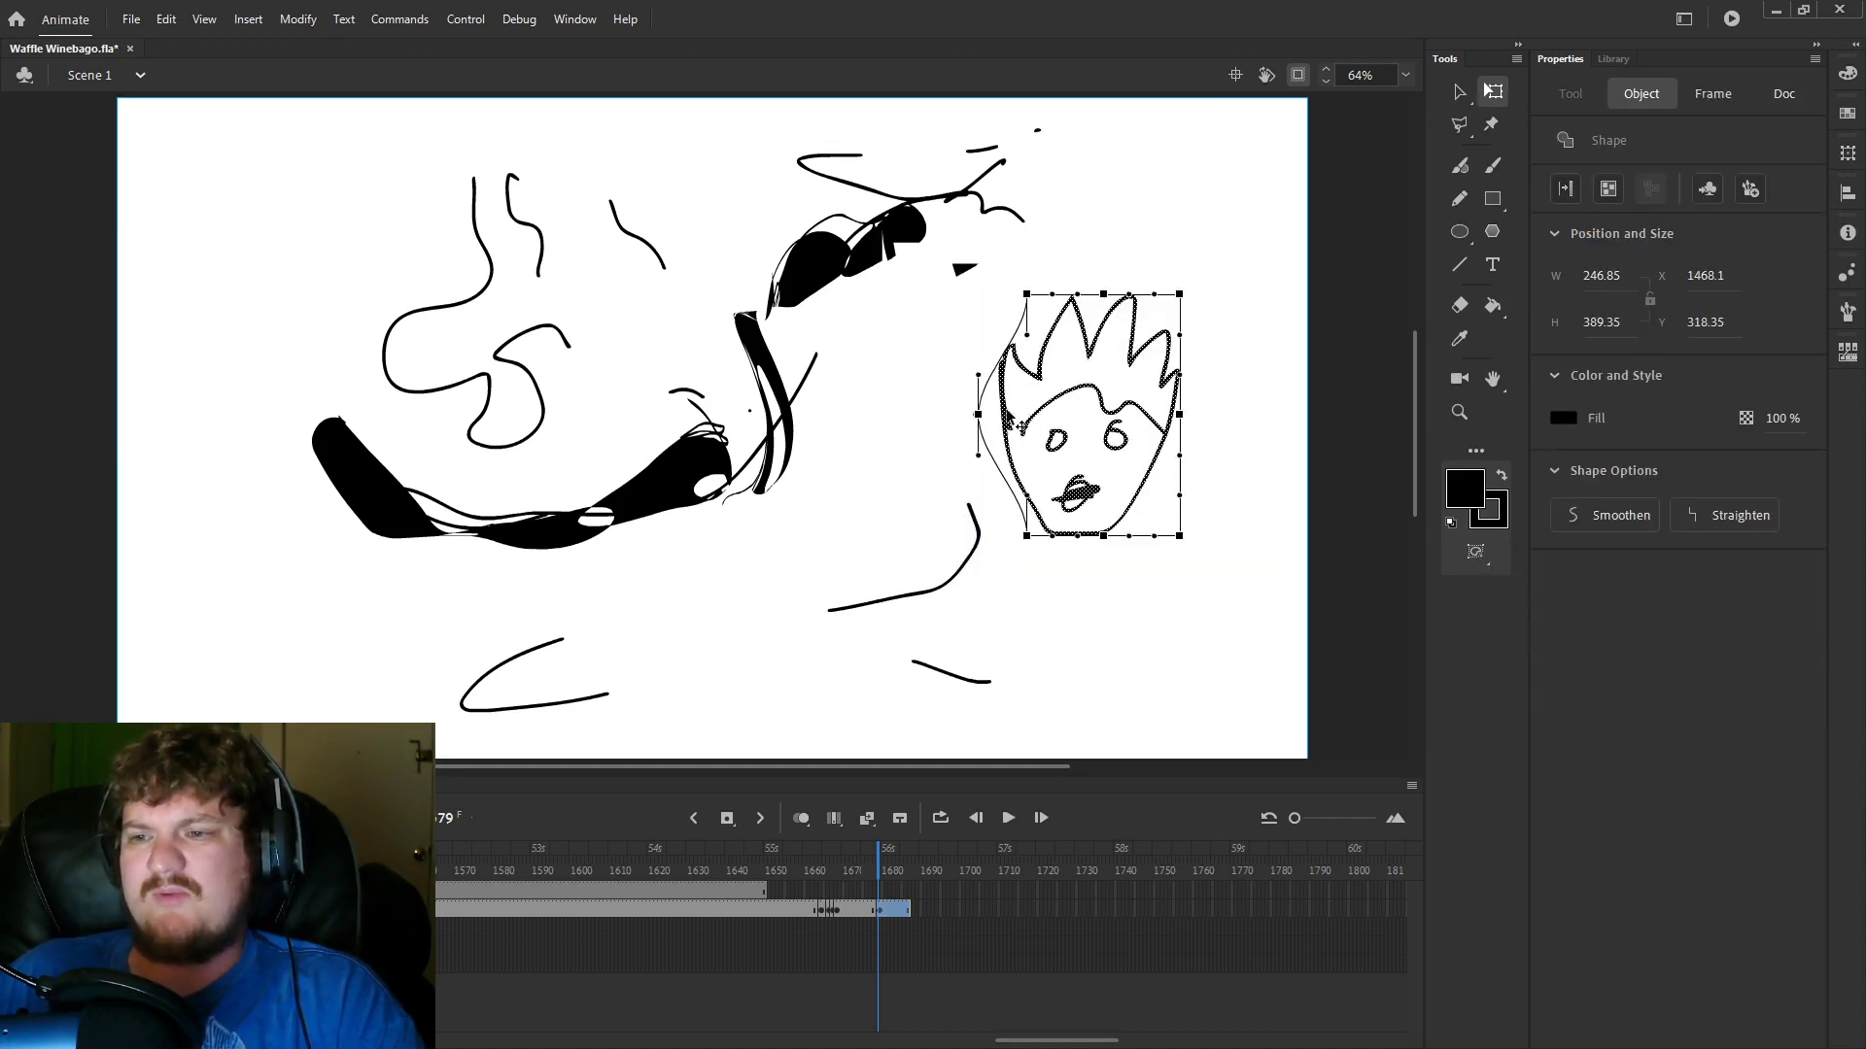
{"action": "left_click_drag", "start_coordinate": [1175, 416], "coordinate": [1094, 434]}
{"action": "left_click", "coordinate": [1188, 402]}
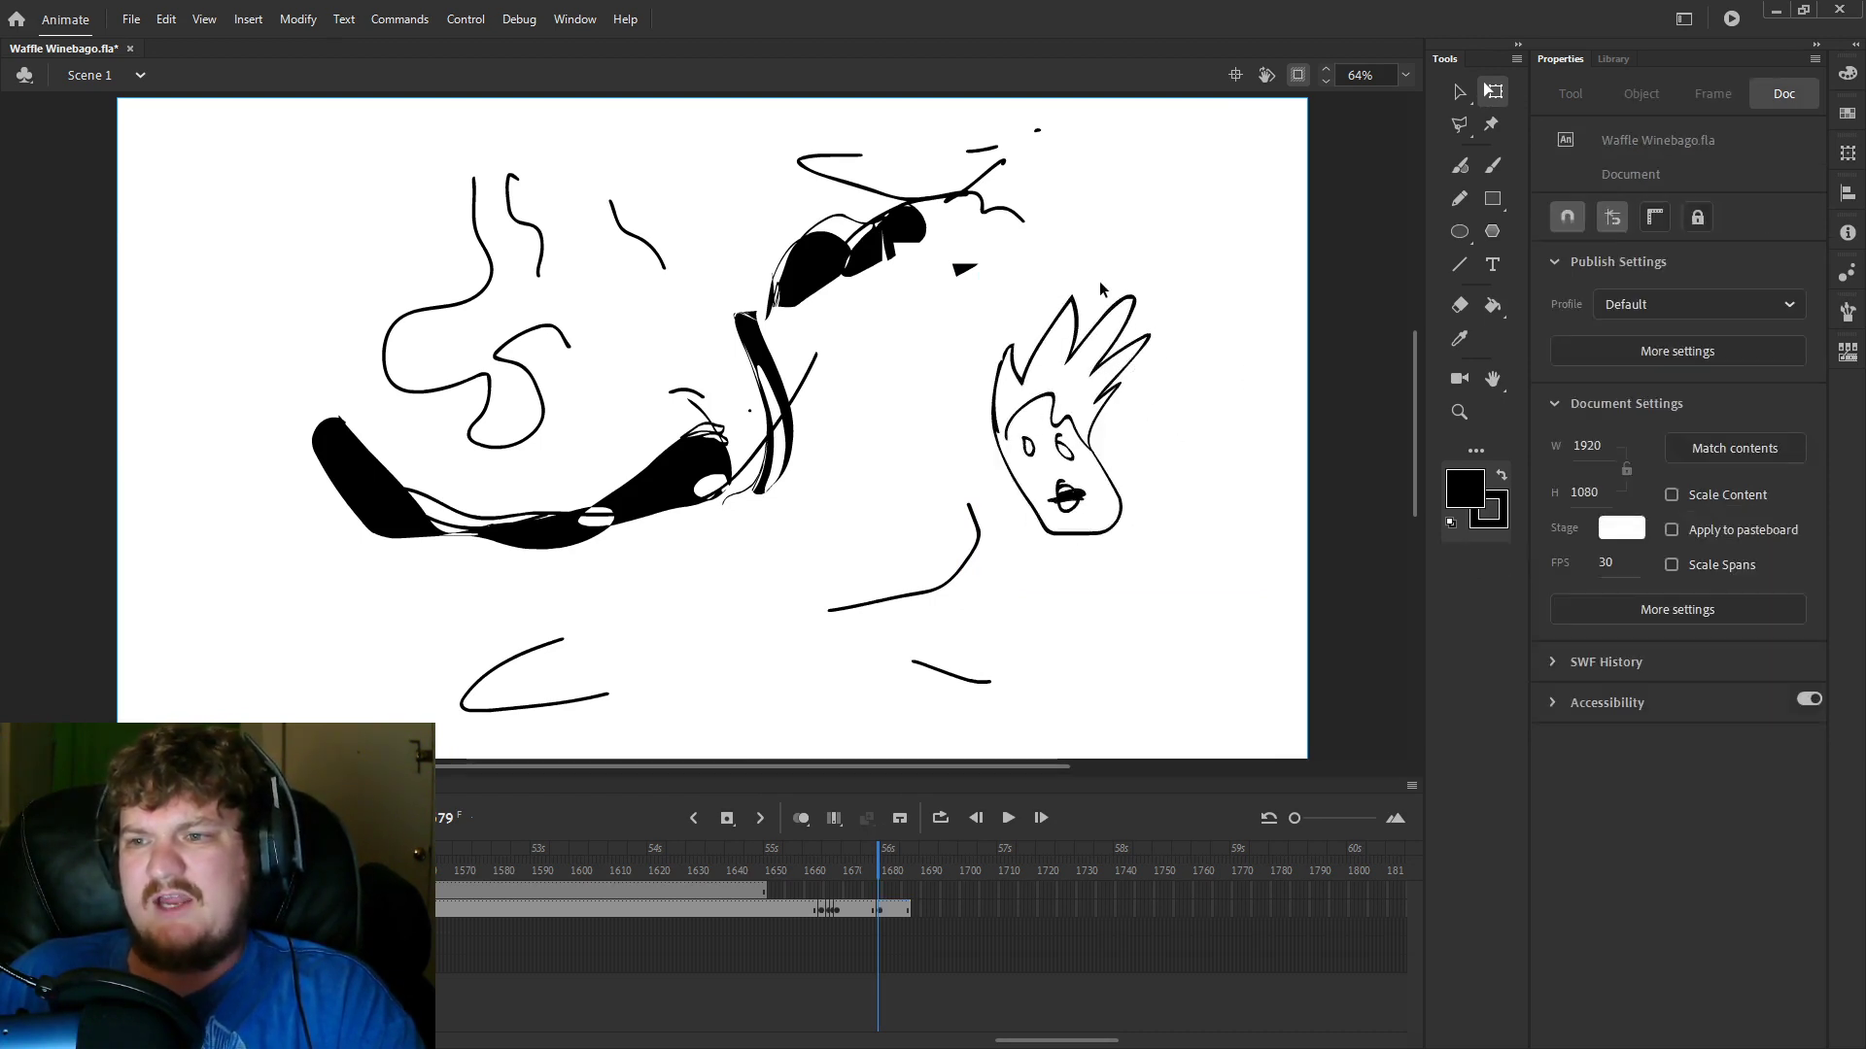
Add a keyframe at frame 1680 and warp the area around the face, pulling the right middle envelope point outward and the left one inward.
{"action": "left_click_drag", "start_coordinate": [1259, 252], "coordinate": [970, 571]}
{"action": "left_click", "coordinate": [1209, 365]}
{"action": "key", "text": "period"}
{"action": "left_click_drag", "start_coordinate": [1221, 275], "coordinate": [969, 577]}
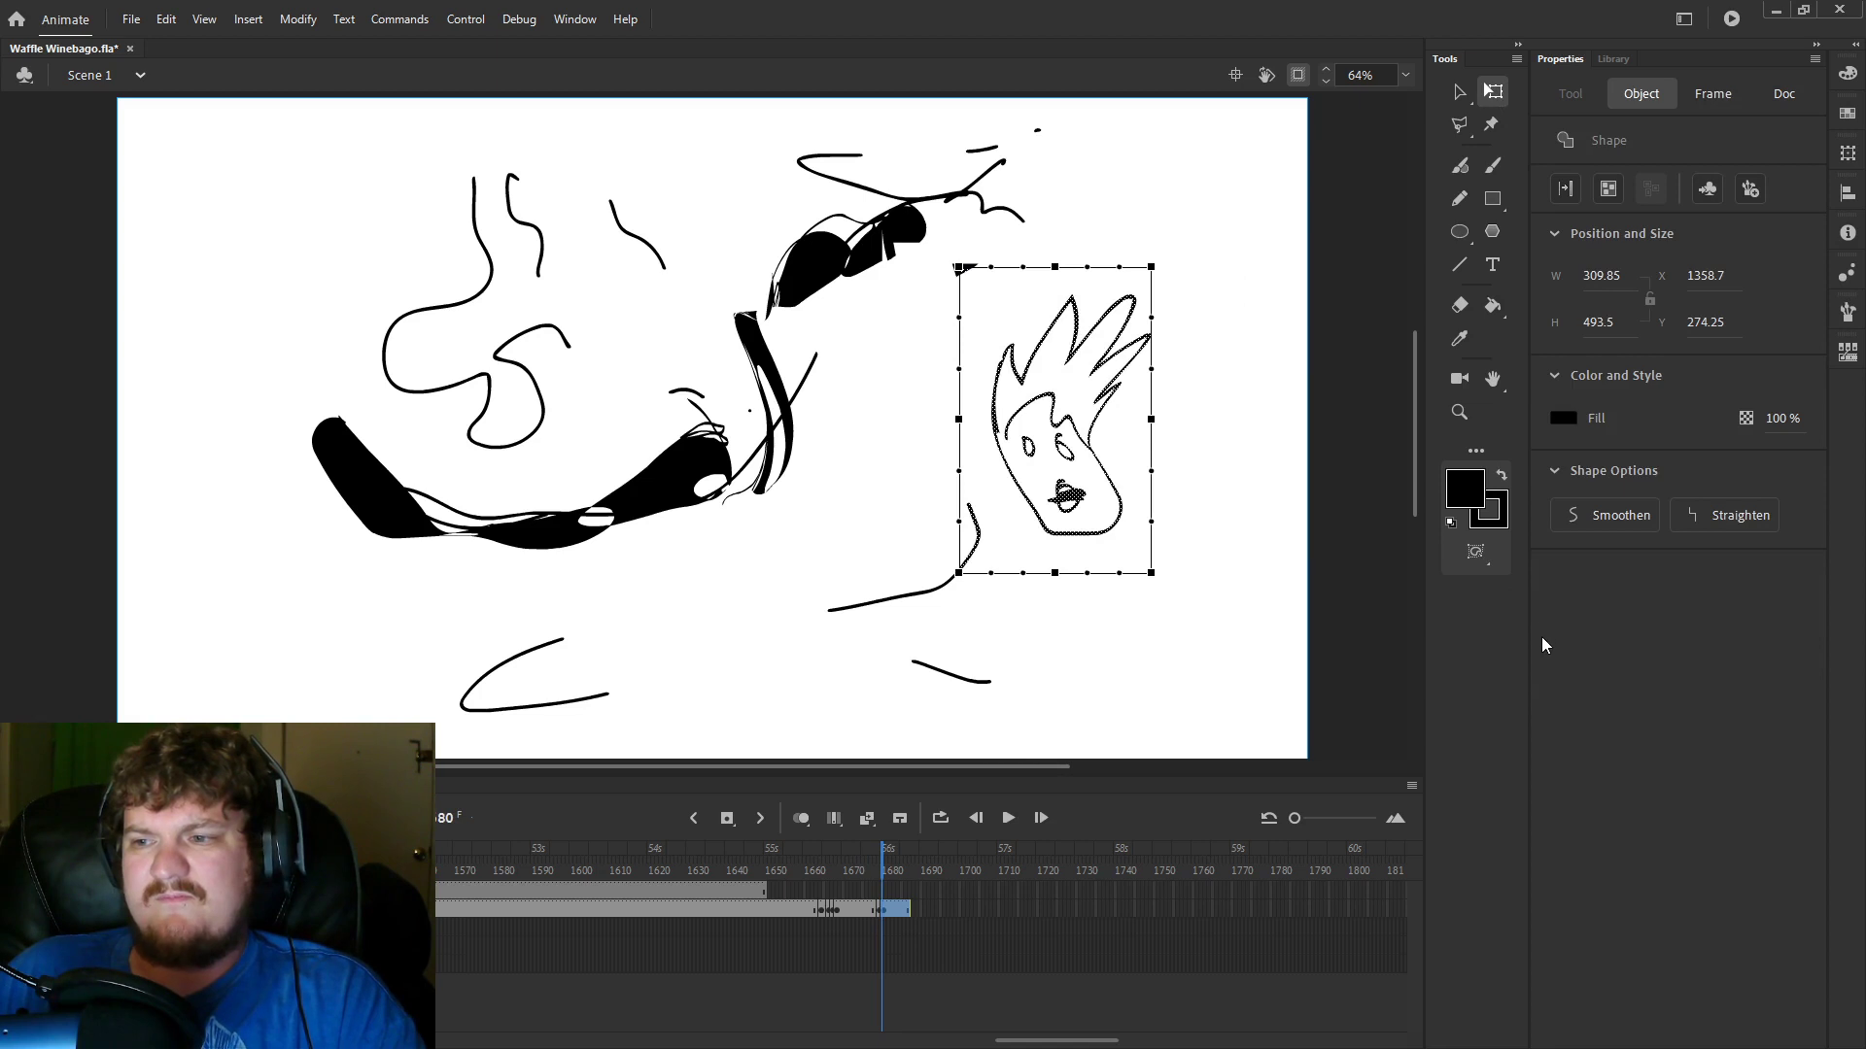
{"action": "left_click_drag", "start_coordinate": [1151, 419], "coordinate": [1188, 409]}
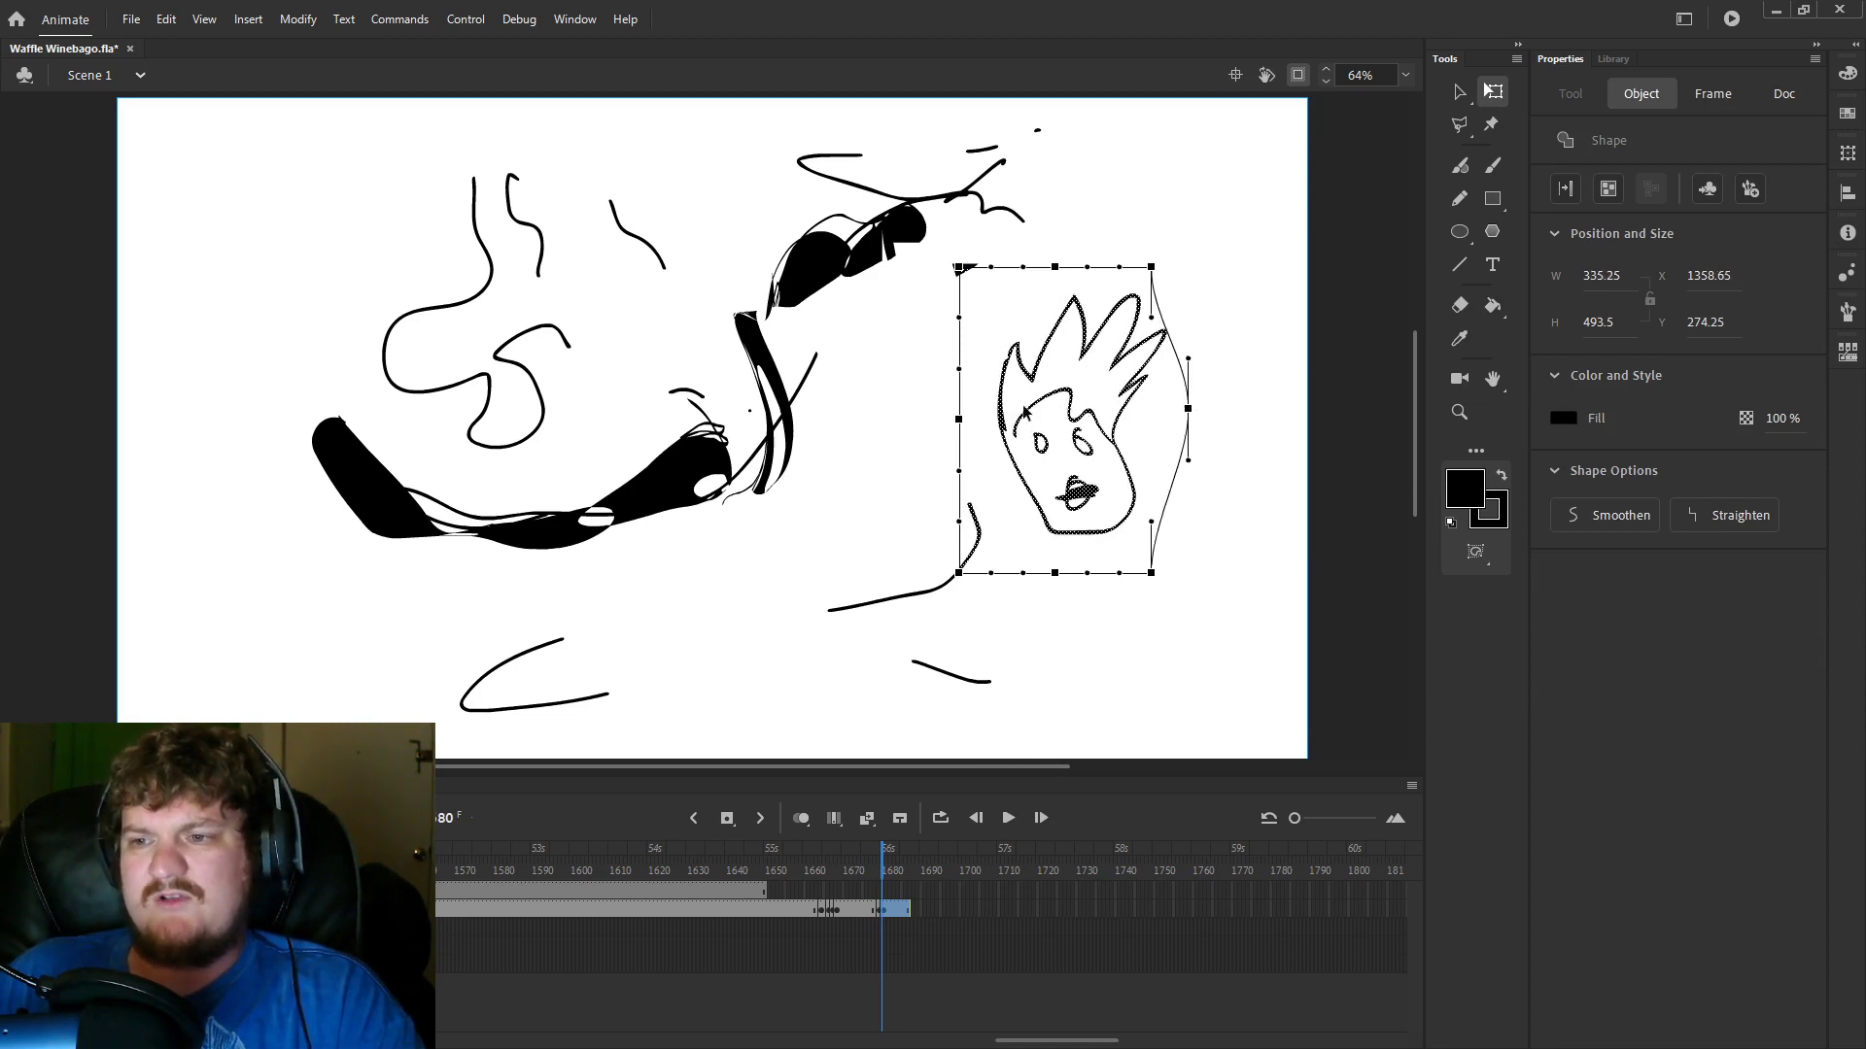
{"action": "left_click_drag", "start_coordinate": [960, 419], "coordinate": [1024, 419]}
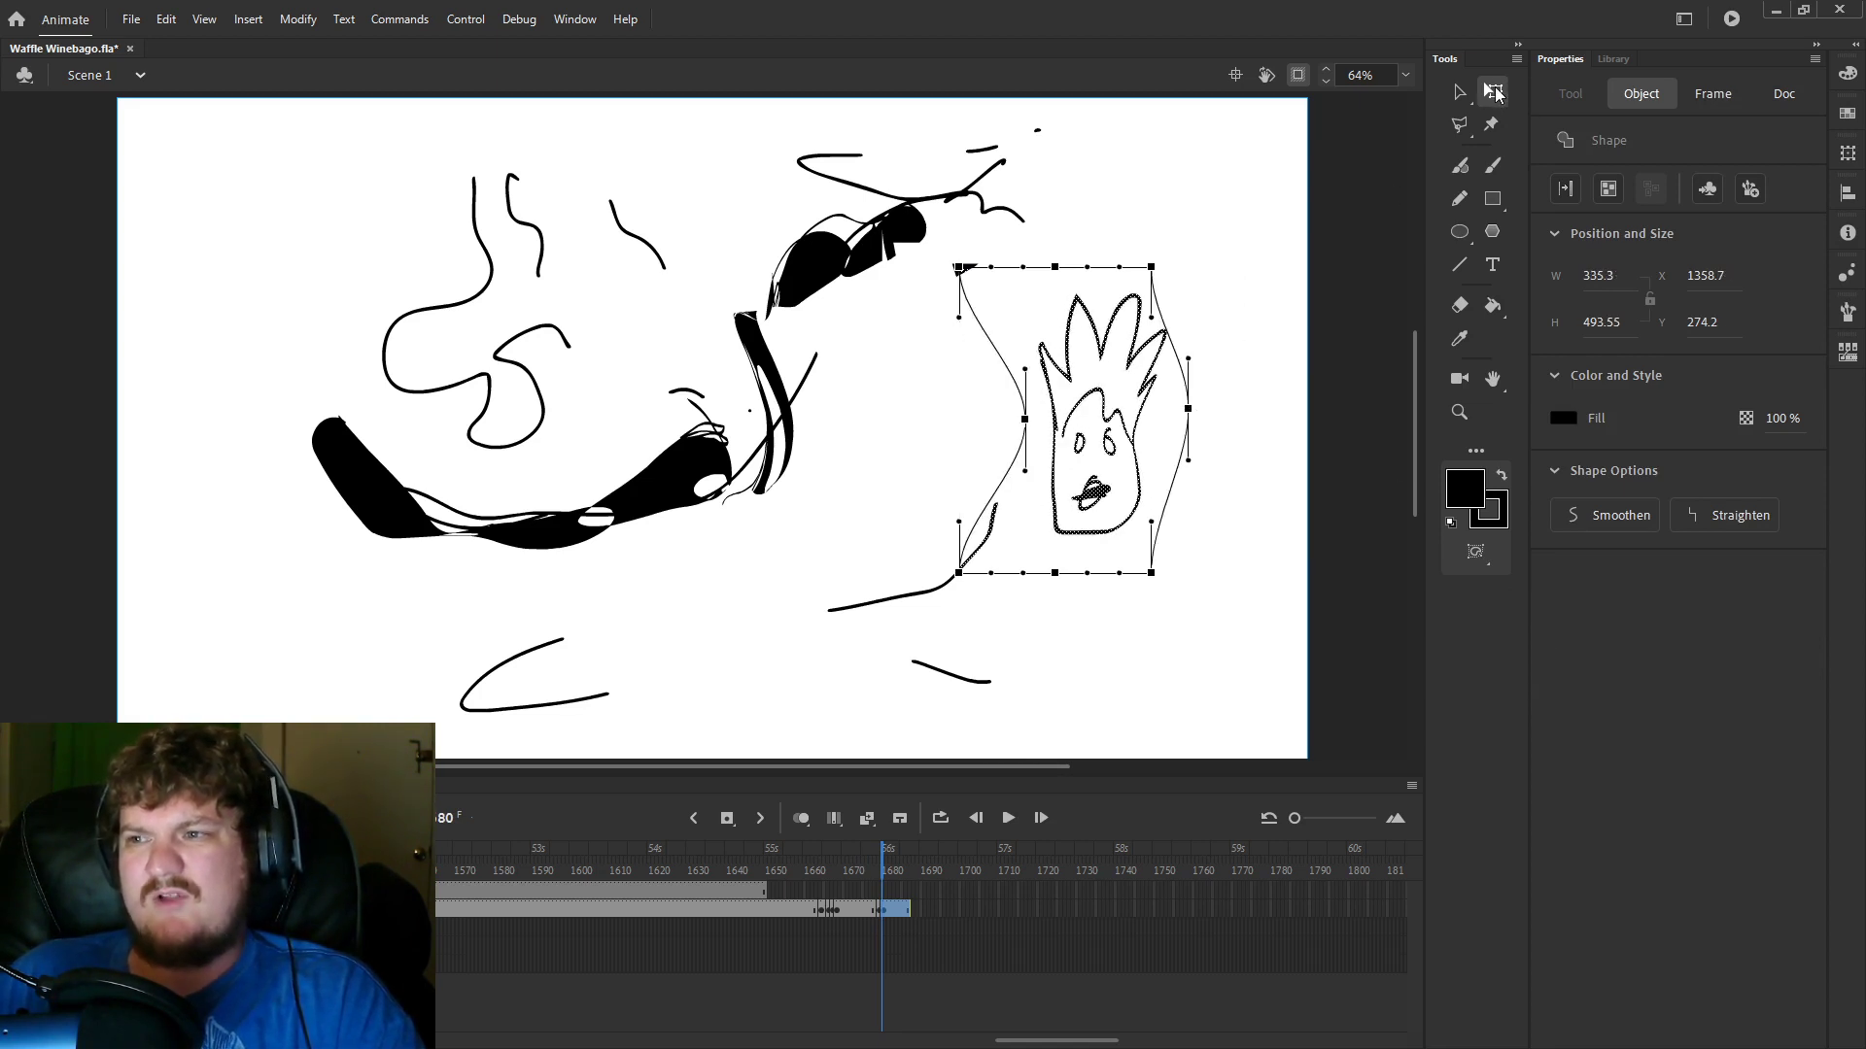
{"action": "left_click", "coordinate": [1259, 331]}
Advance to frame 1681, select just the face shapes with the Envelope modifier active, and clear the selection.
{"action": "left_click_drag", "start_coordinate": [1279, 263], "coordinate": [1114, 440]}
{"action": "left_click_drag", "start_coordinate": [1213, 278], "coordinate": [995, 600]}
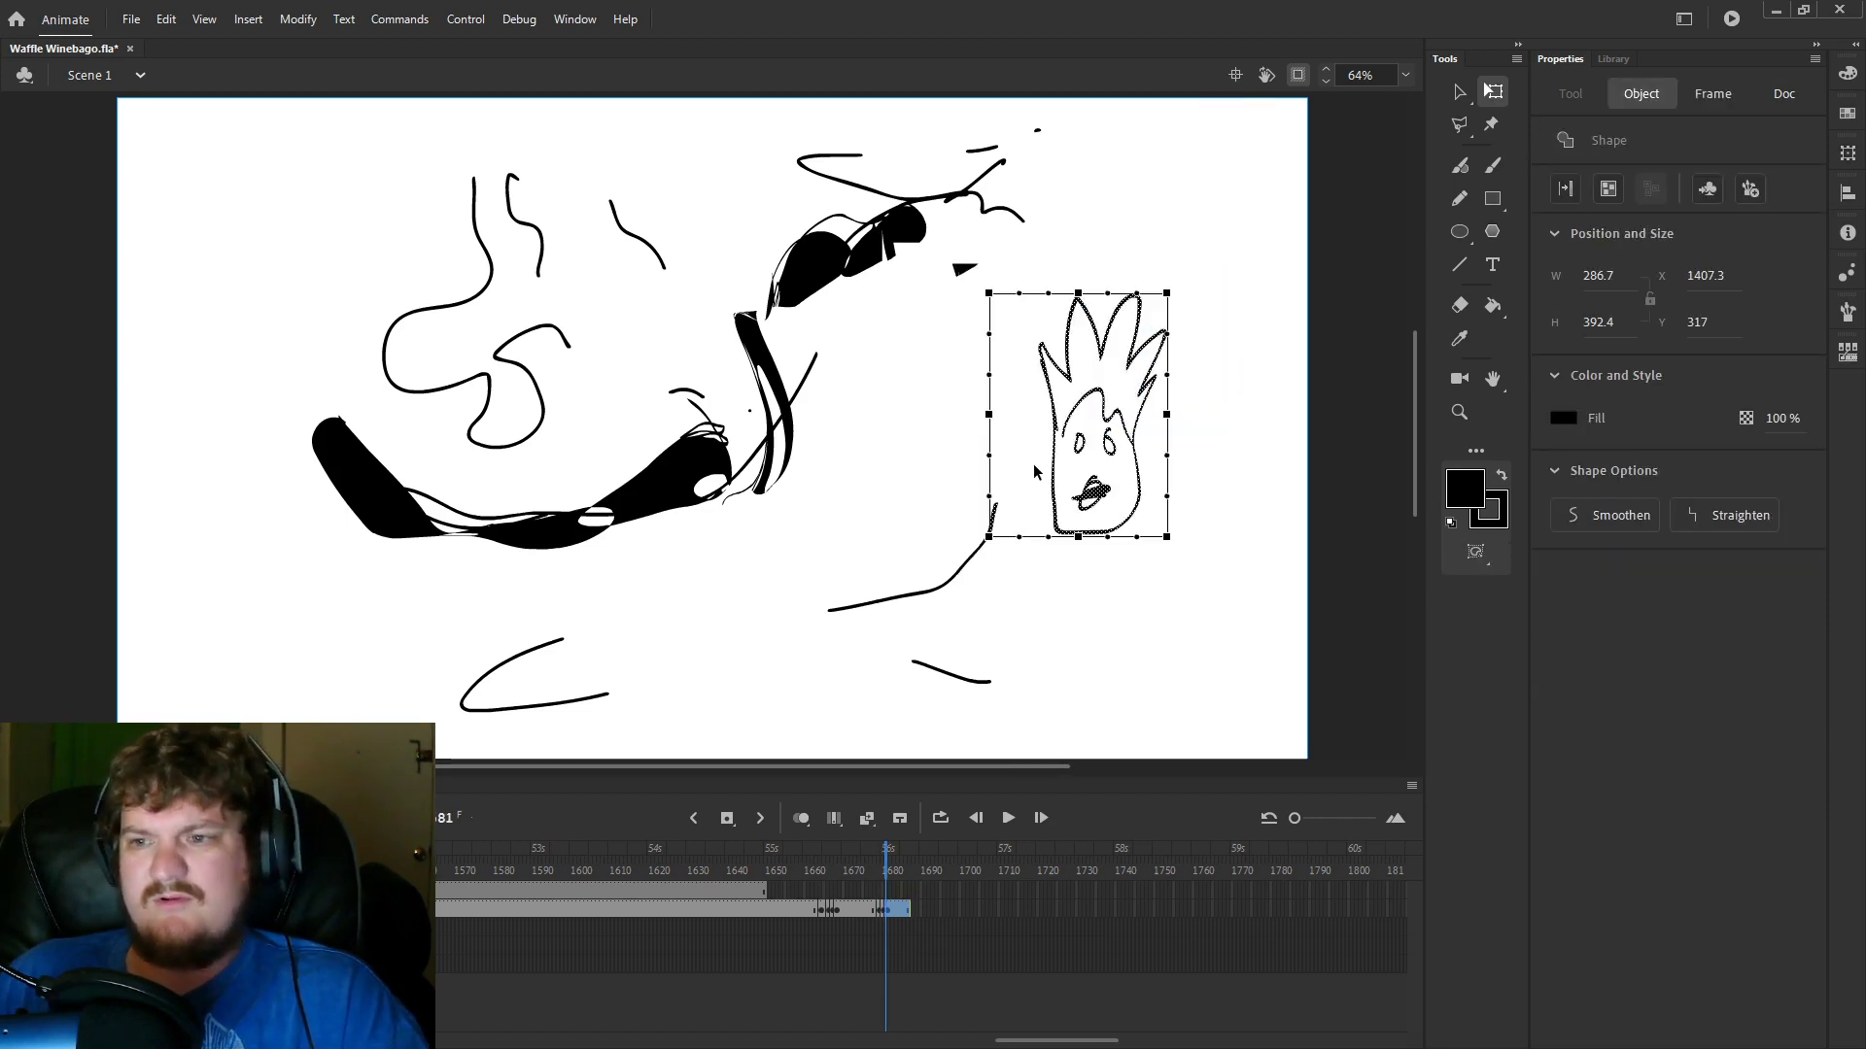
{"action": "key", "text": "q"}
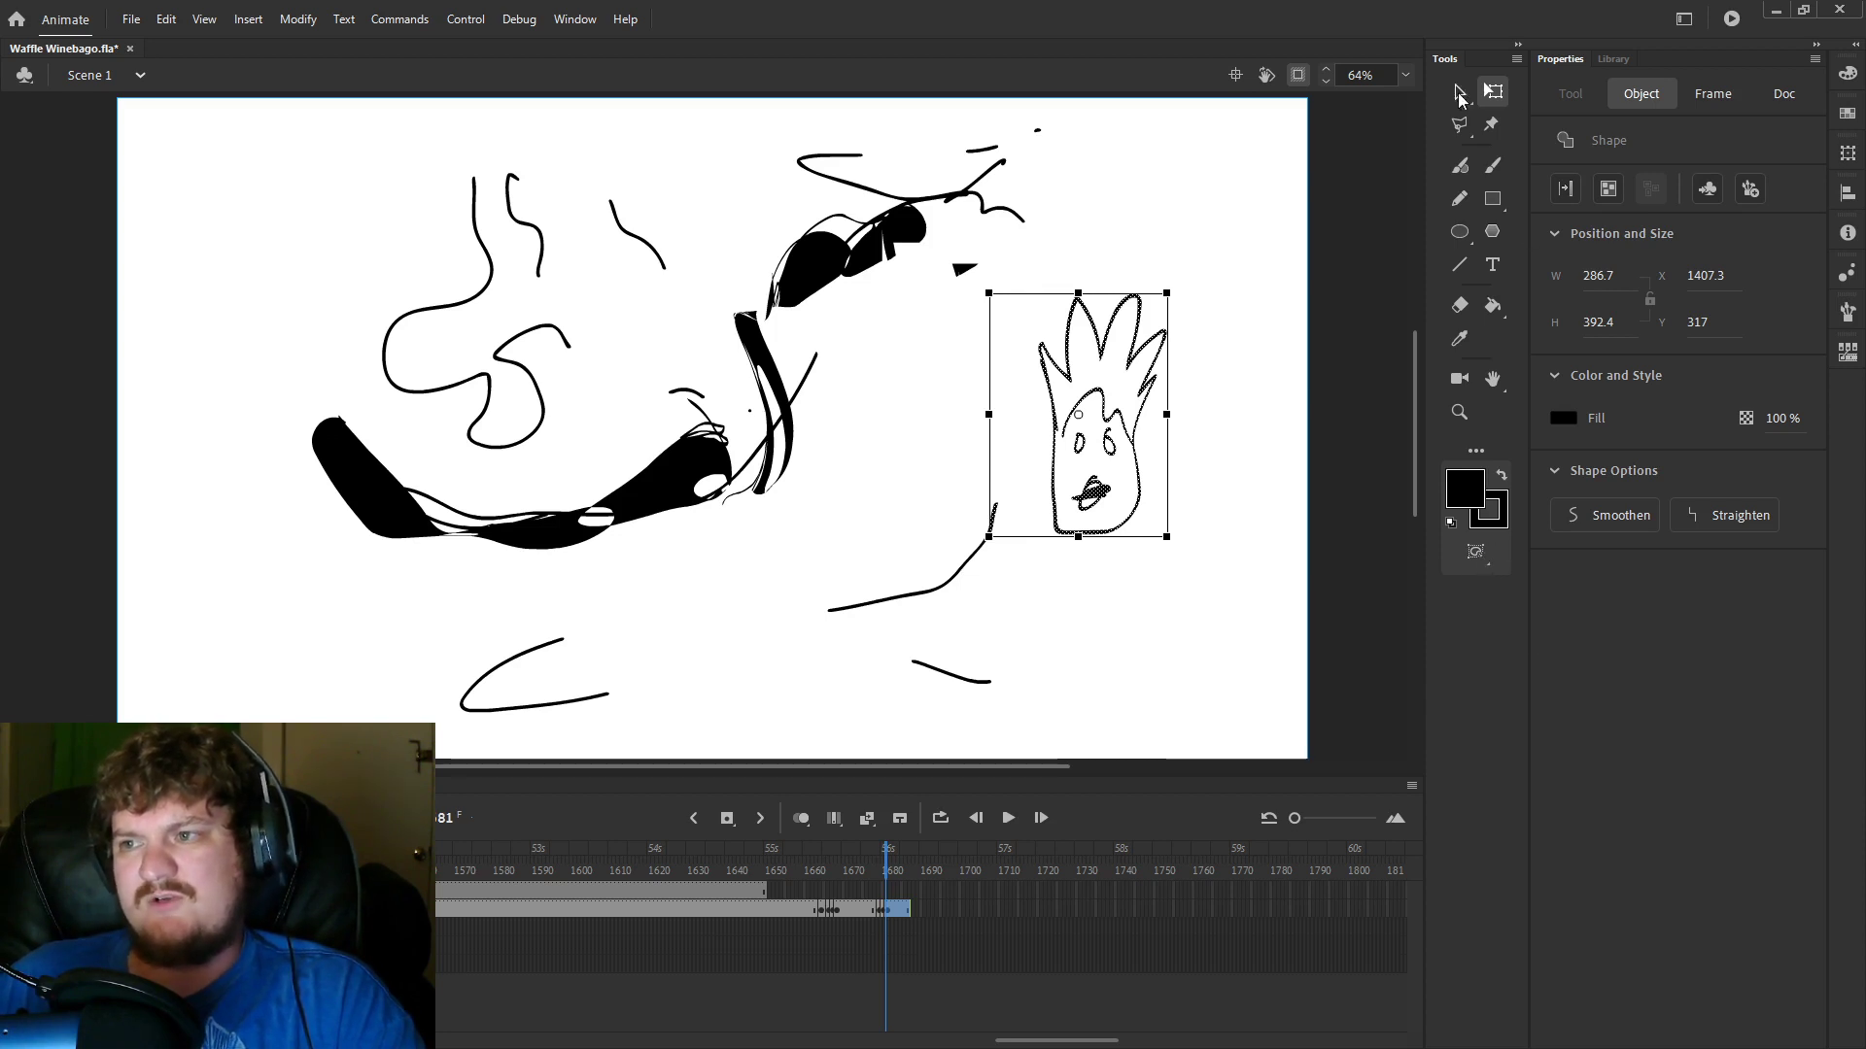
{"action": "left_click", "coordinate": [1477, 553]}
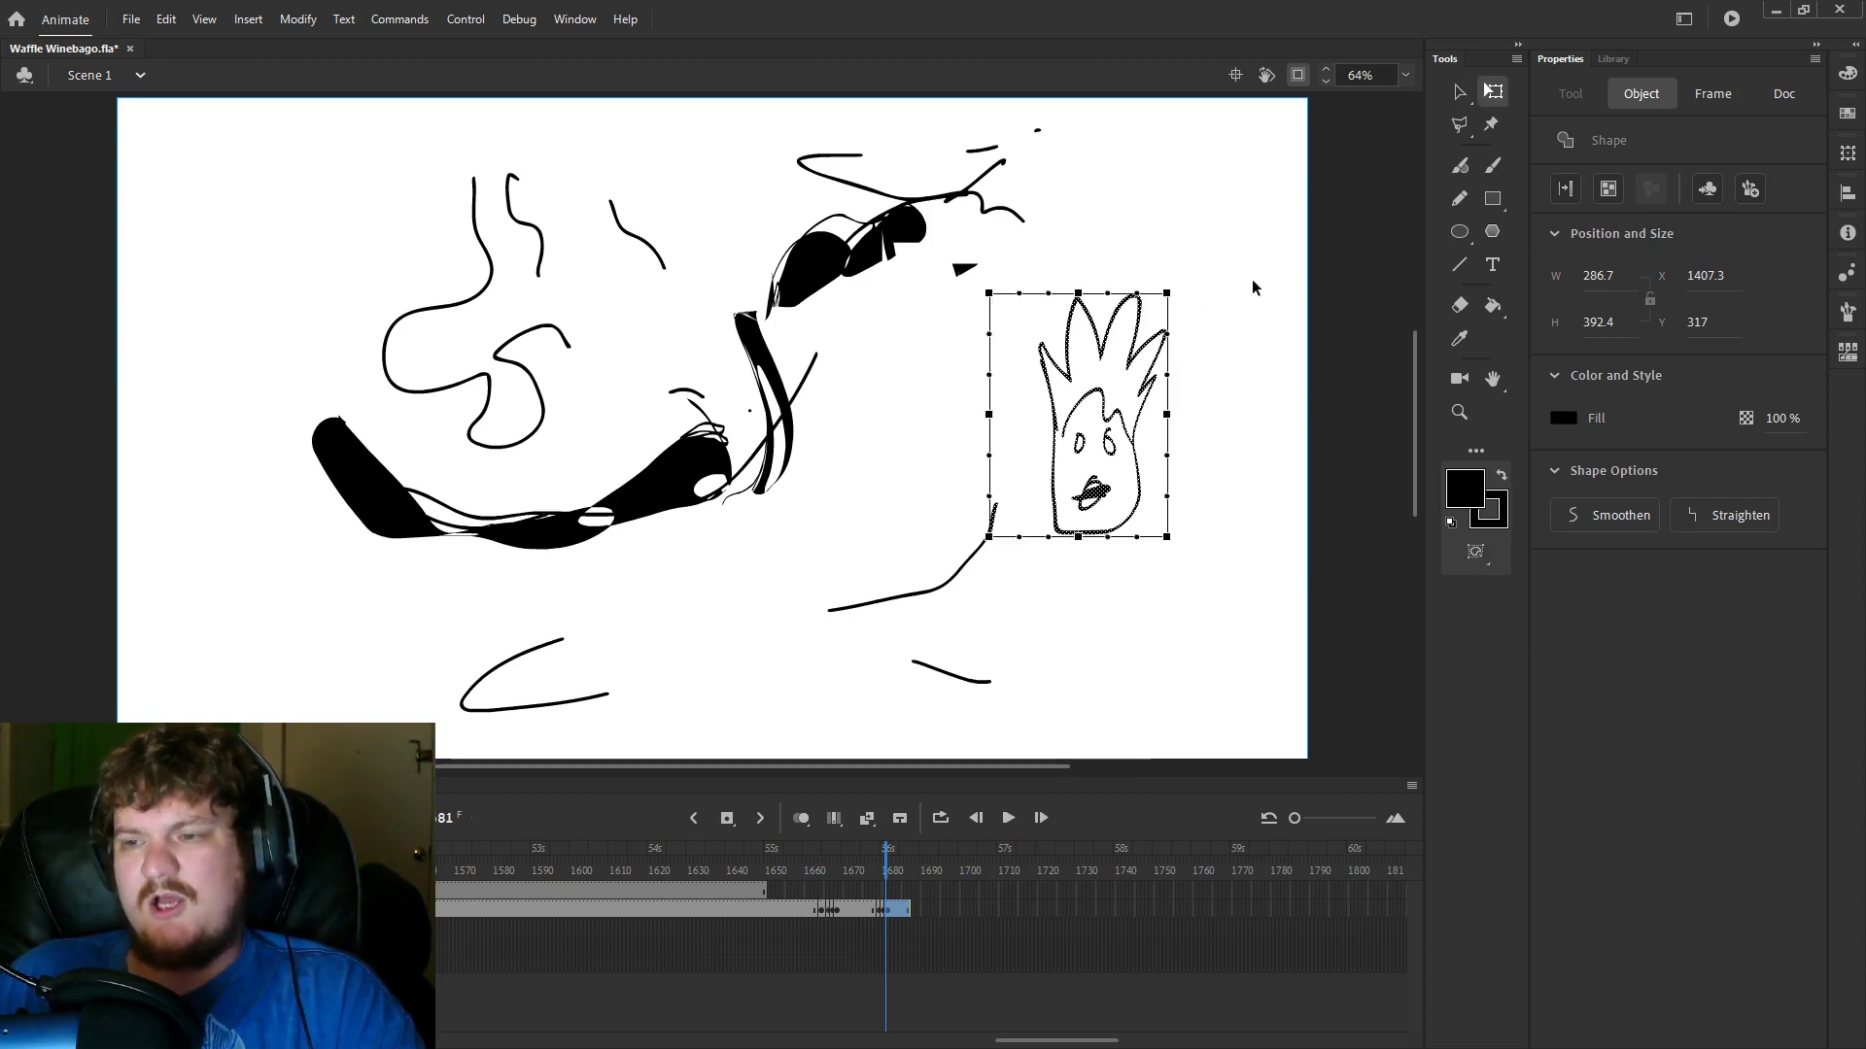
{"action": "left_click_drag", "start_coordinate": [1256, 237], "coordinate": [999, 628]}
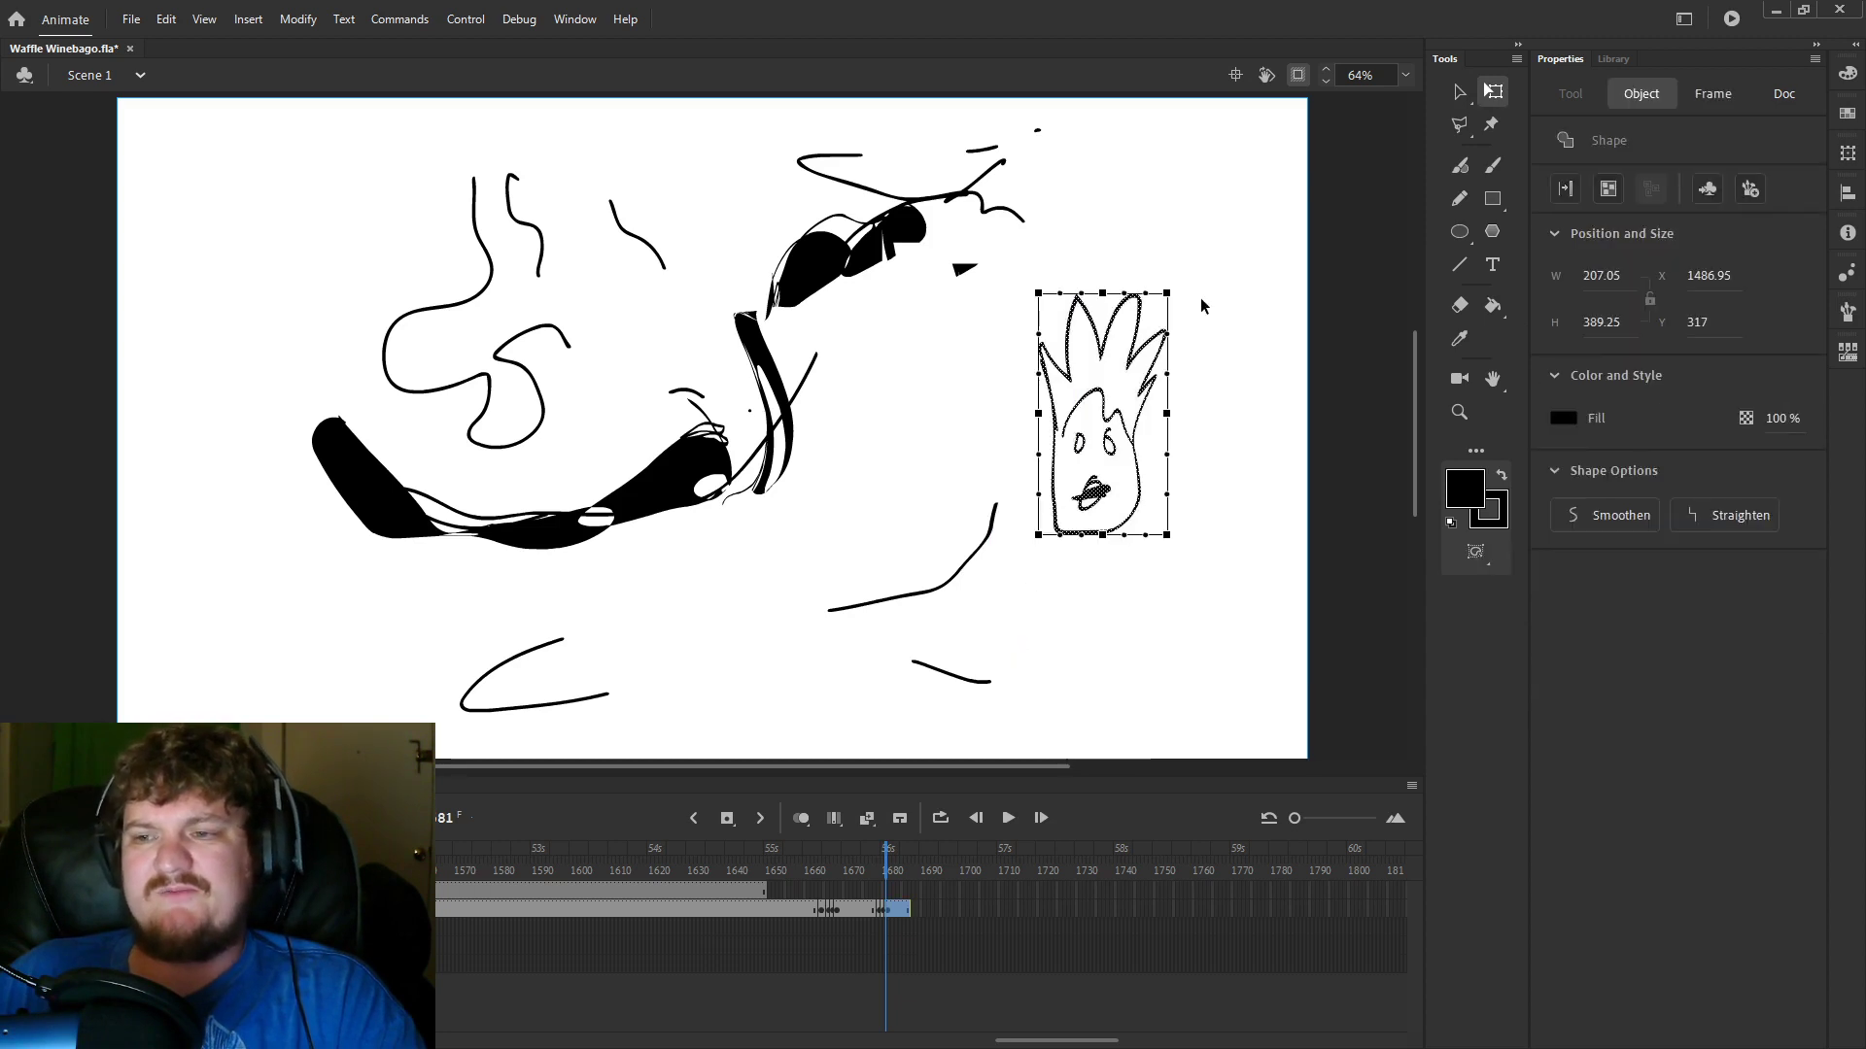
{"action": "left_click", "coordinate": [1227, 229]}
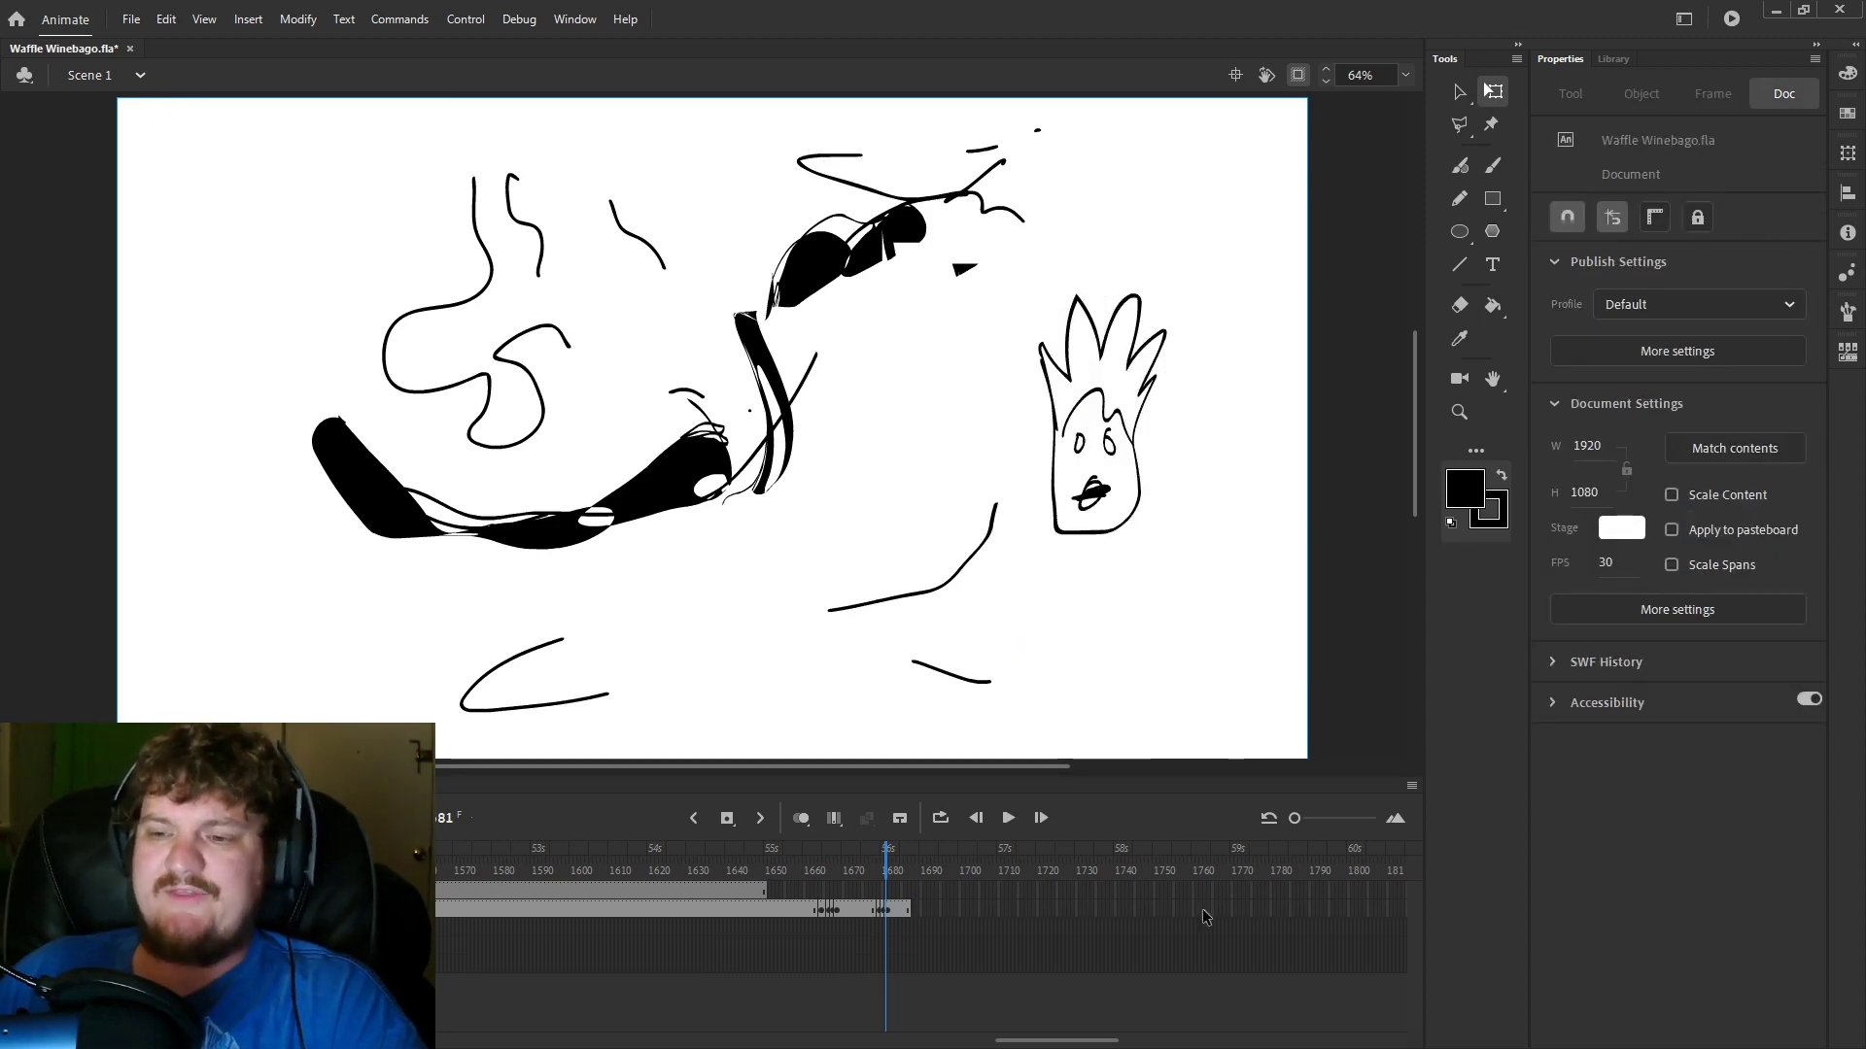